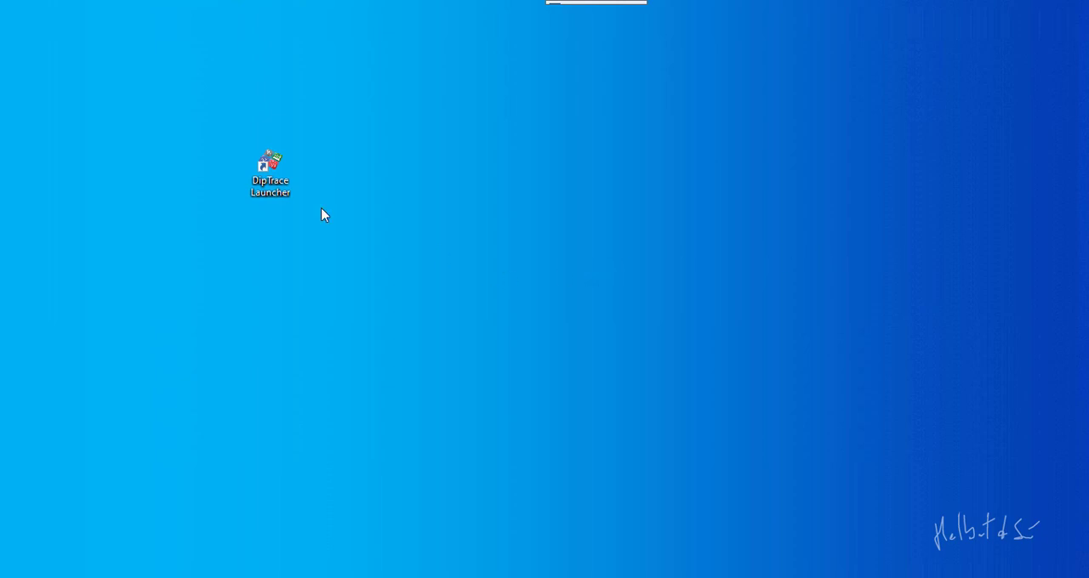
# Launch DipTrace and open its Schematic Capture module
pyautogui.doubleClick(274, 168)
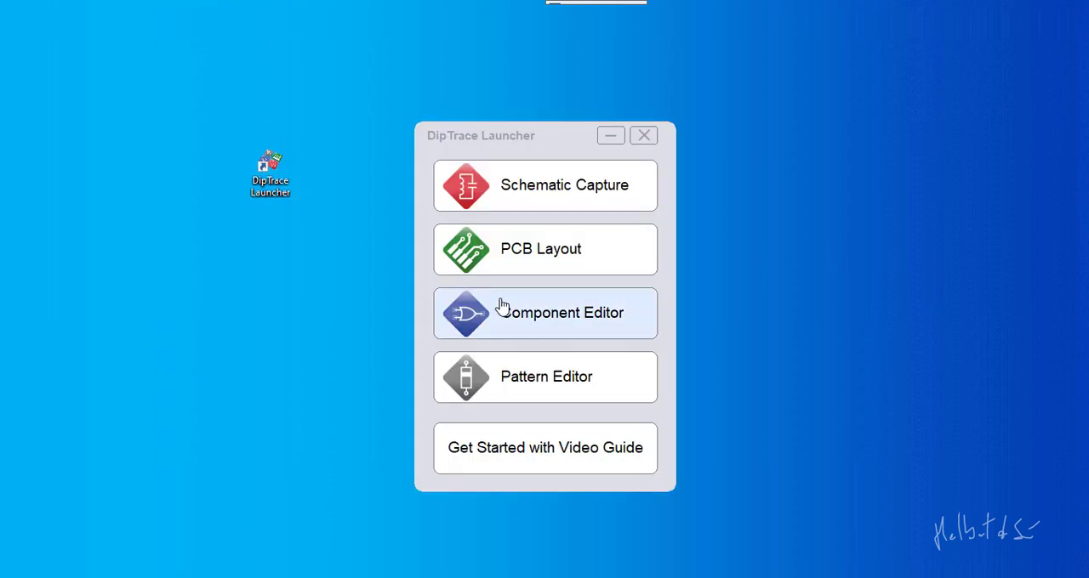
pyautogui.click(533, 197)
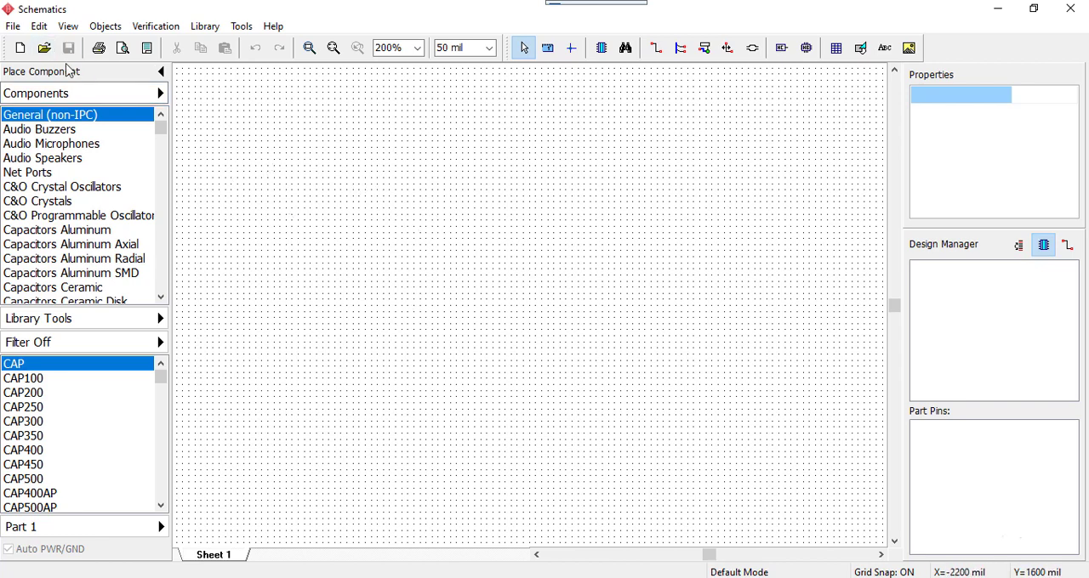
# Change the schematic editor's program color template to Black Background
pyautogui.click(68, 28)
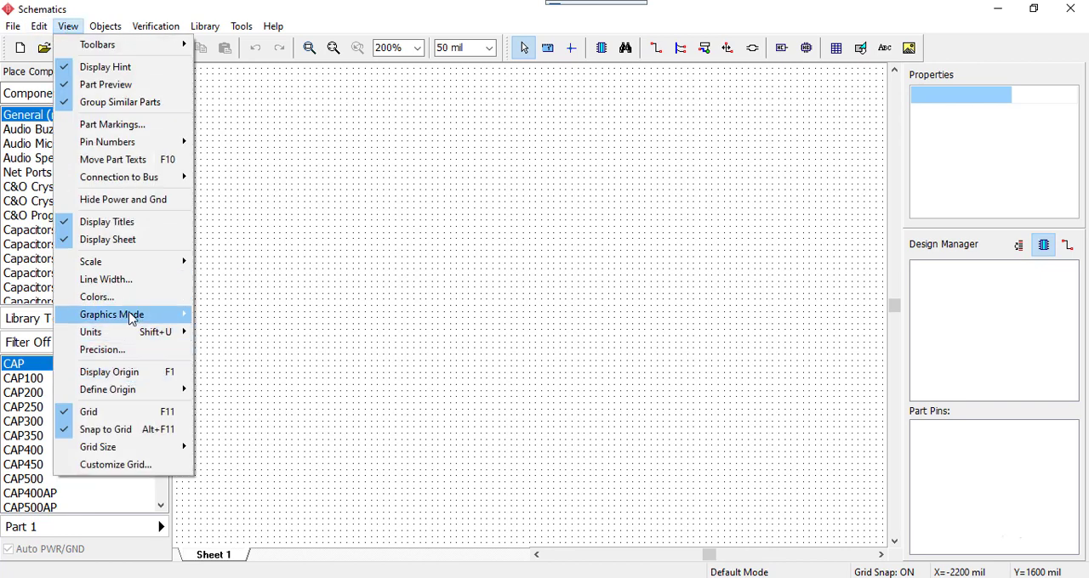
pyautogui.moveTo(132, 318)
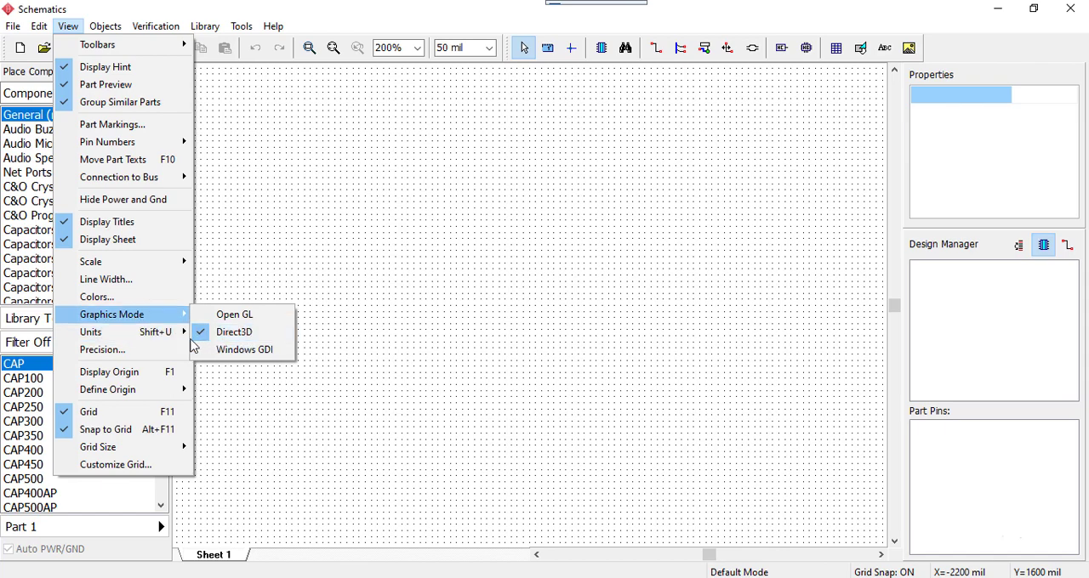
pyautogui.click(97, 297)
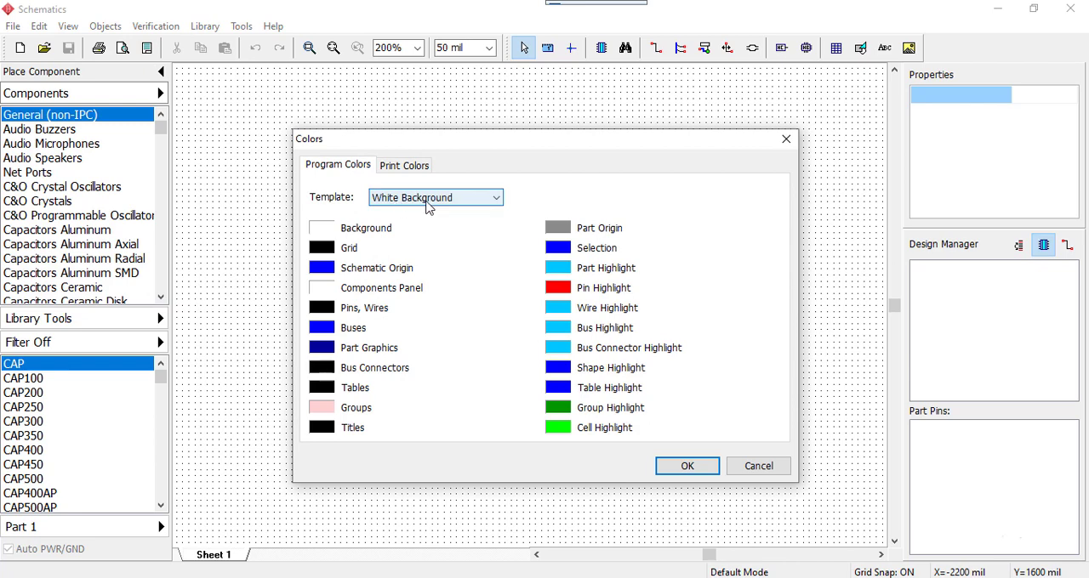
pyautogui.click(428, 203)
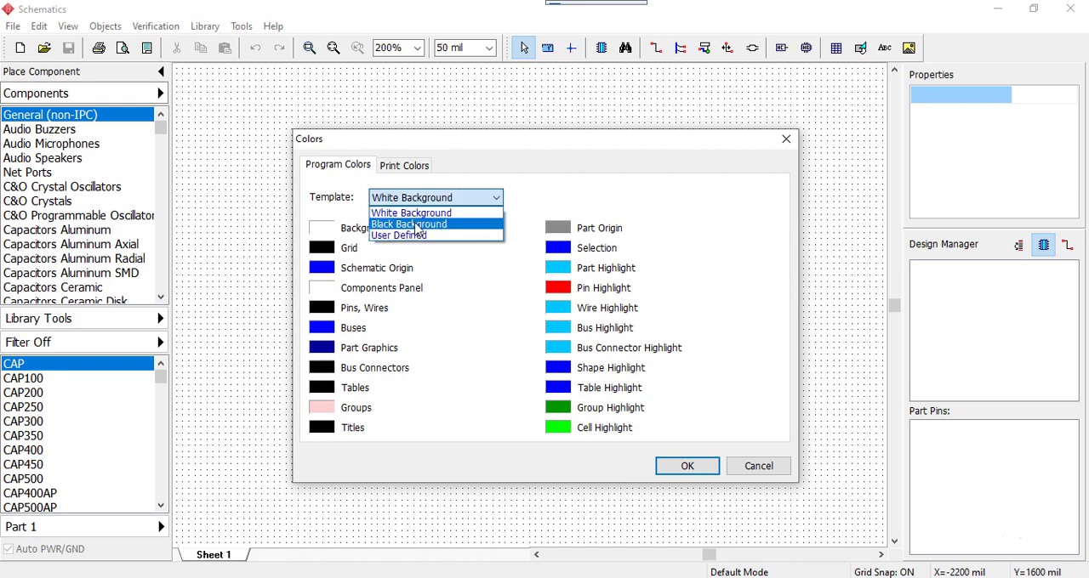
pyautogui.click(416, 224)
pyautogui.click(684, 466)
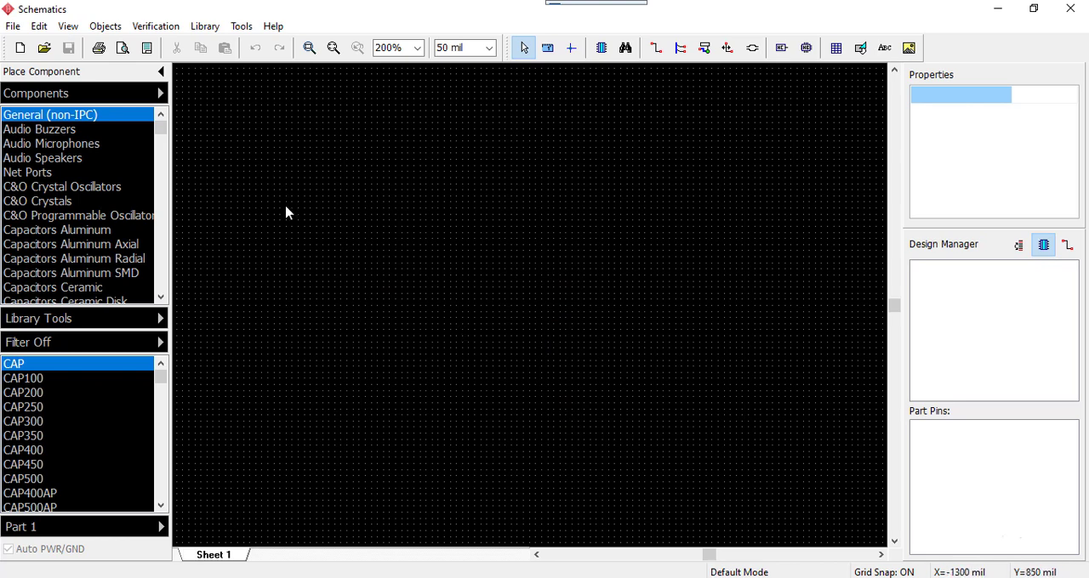
# Switch the program color template back to White Background
pyautogui.click(68, 27)
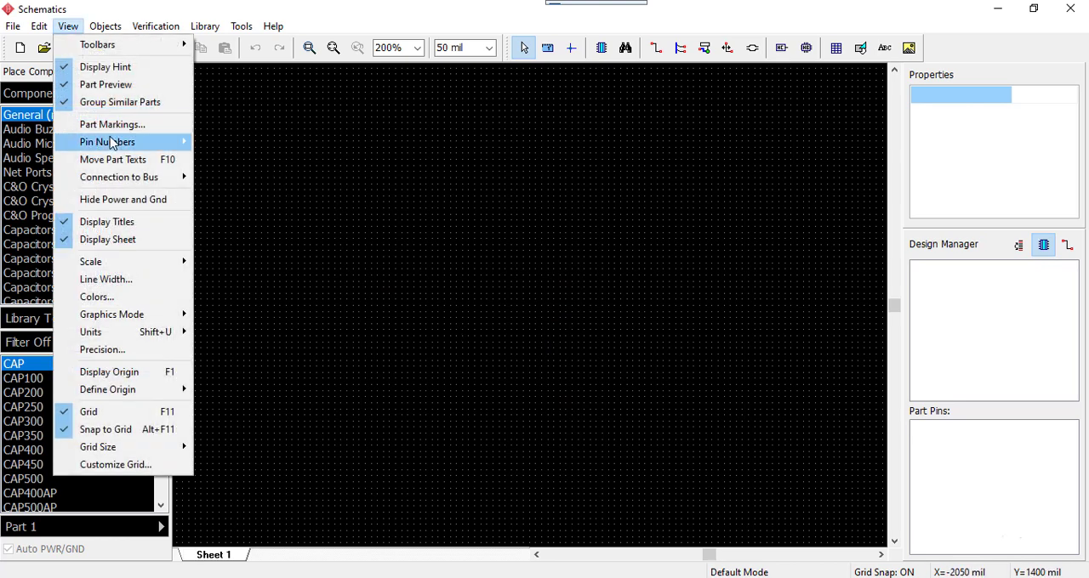
pyautogui.click(128, 304)
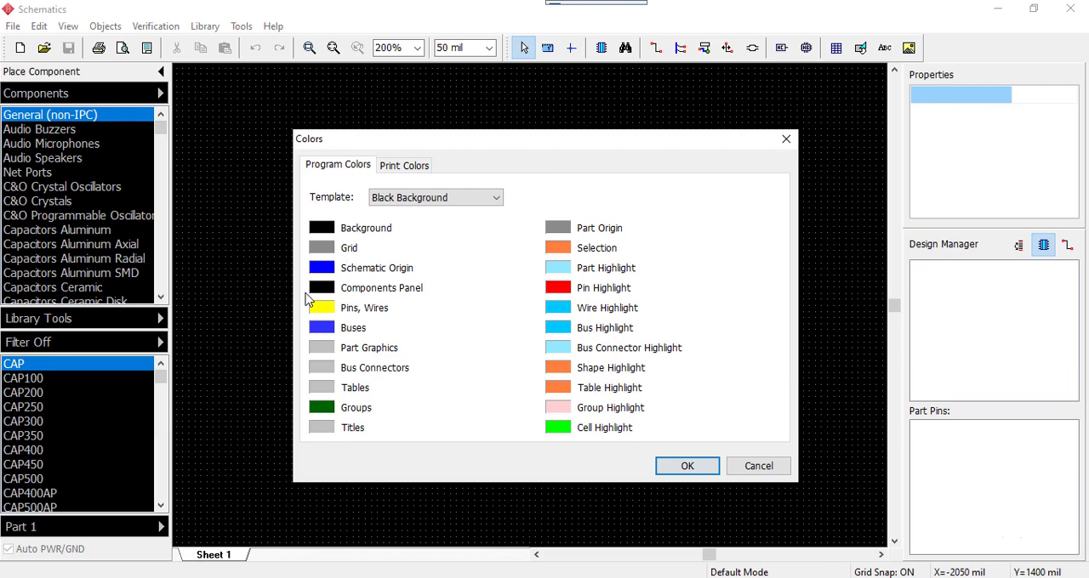
pyautogui.click(444, 206)
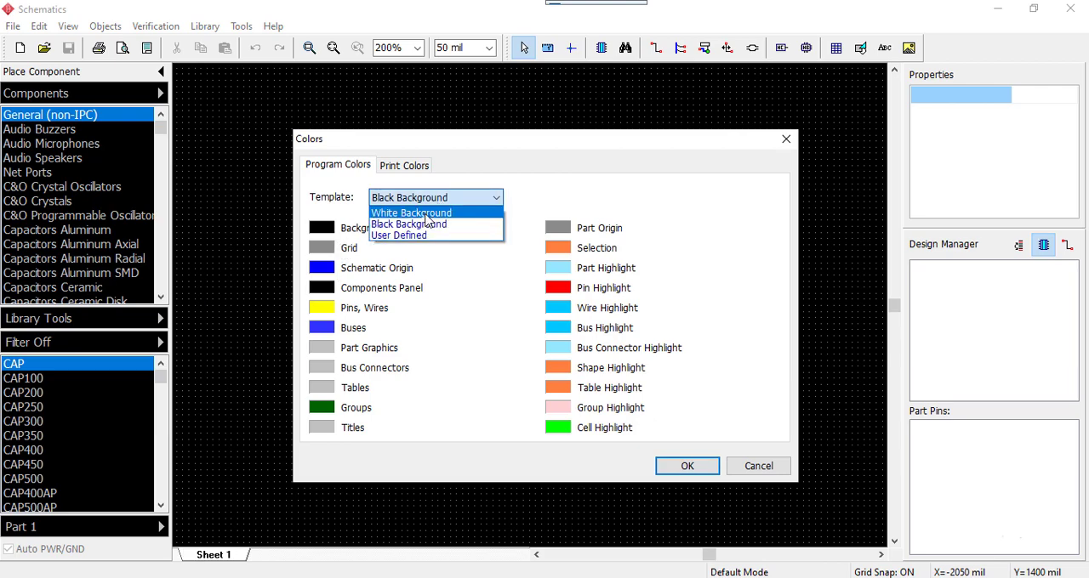
pyautogui.click(426, 214)
pyautogui.click(687, 468)
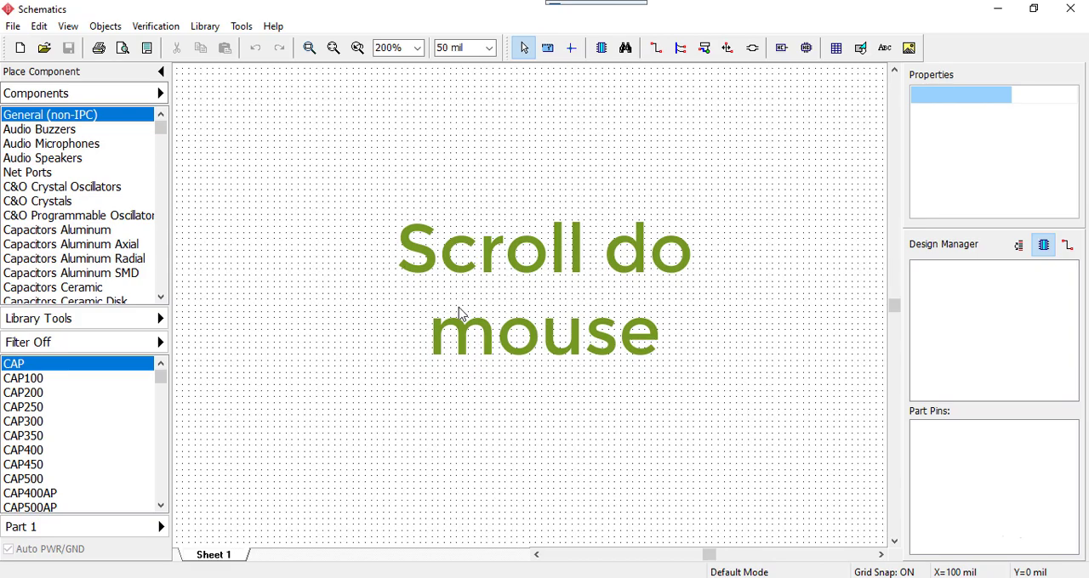
# Add the ADT A3, A4 title block to the bottom-right corner of the current sheet
pyautogui.scroll(-5, 459, 313)
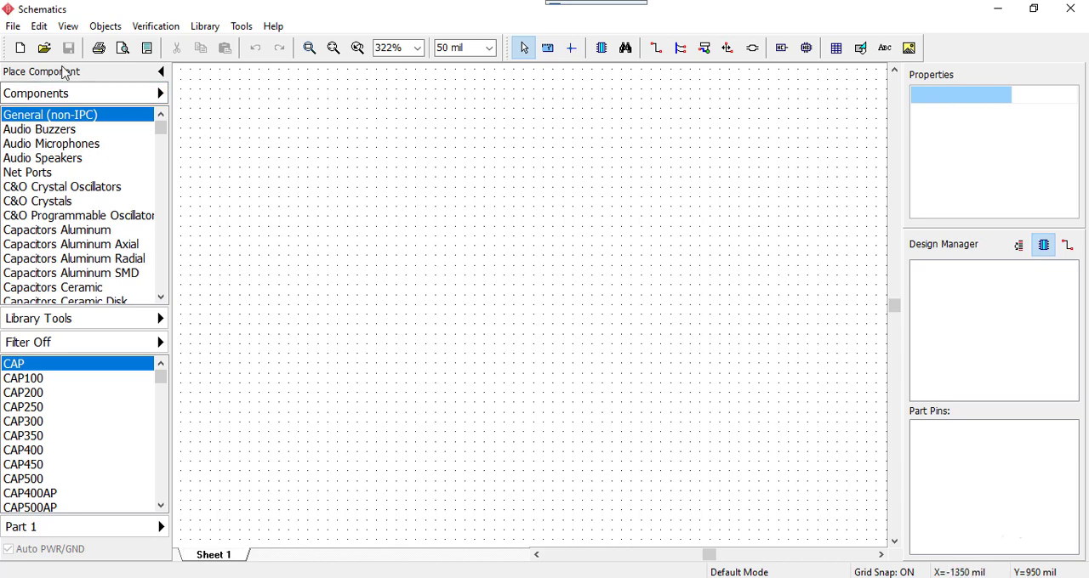
pyautogui.click(13, 27)
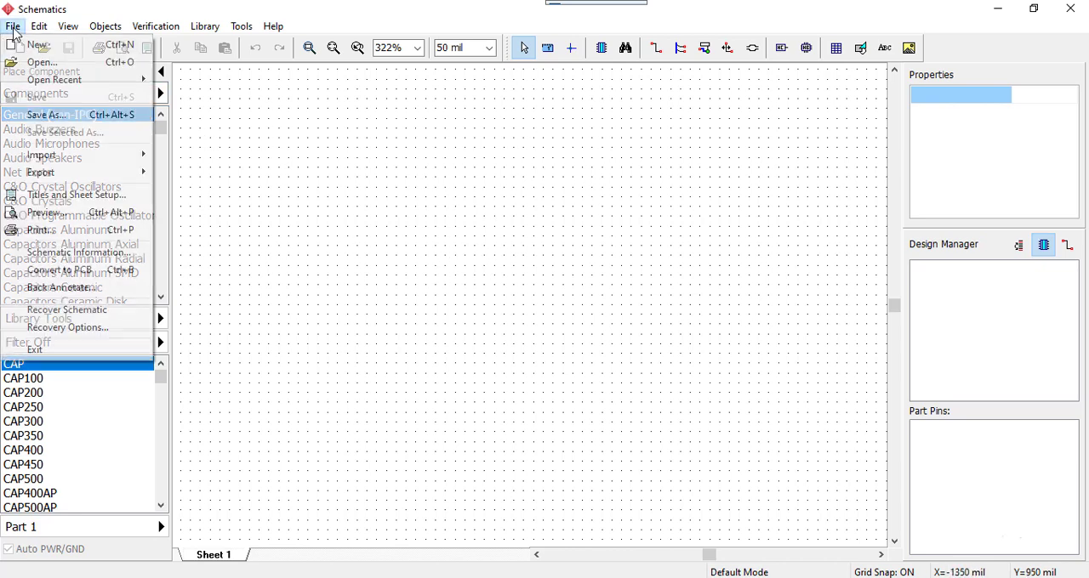
pyautogui.click(57, 195)
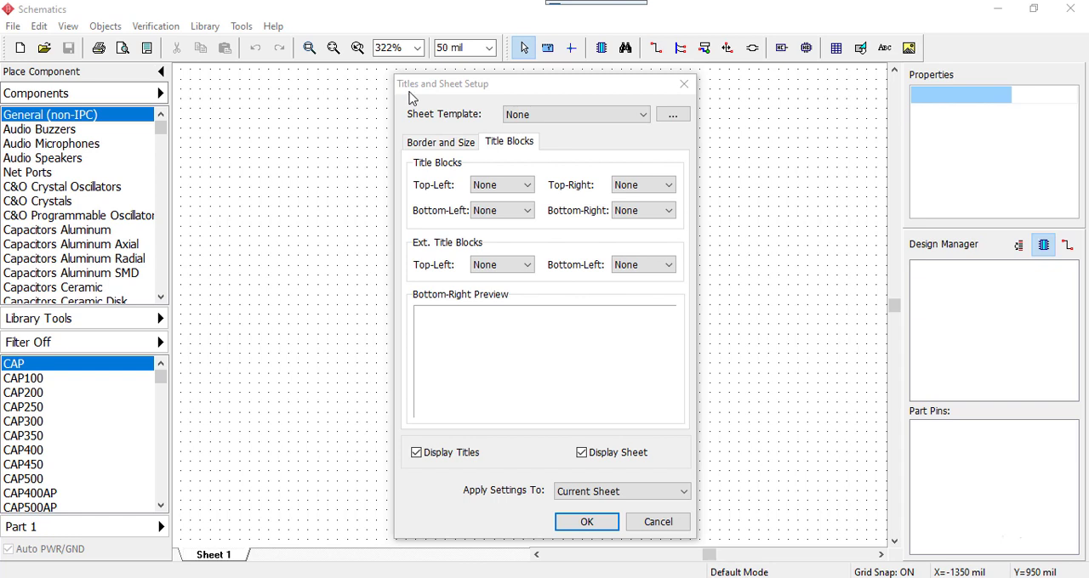
pyautogui.click(440, 142)
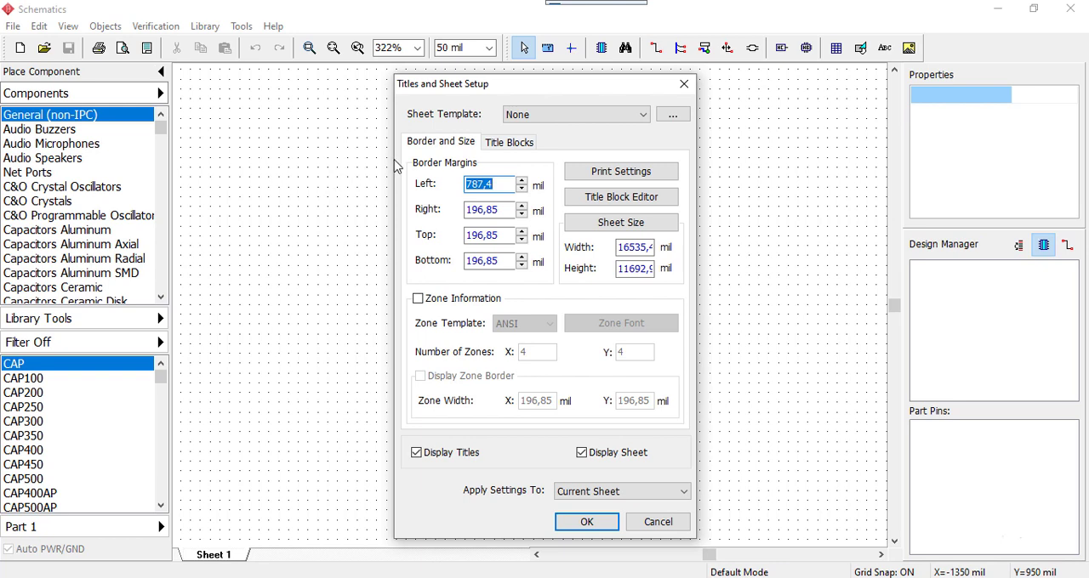
pyautogui.click(504, 145)
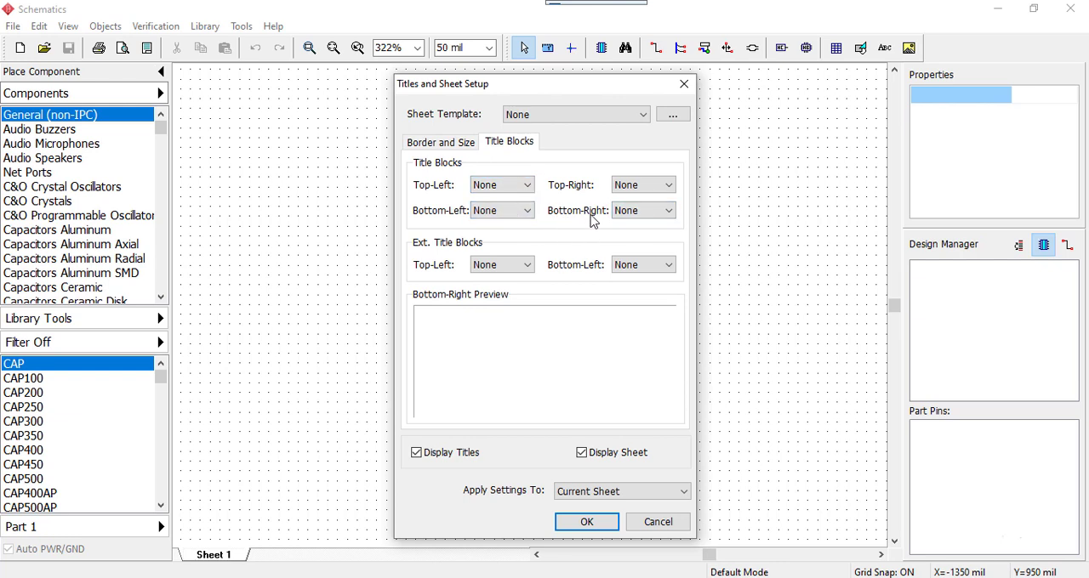
pyautogui.click(639, 213)
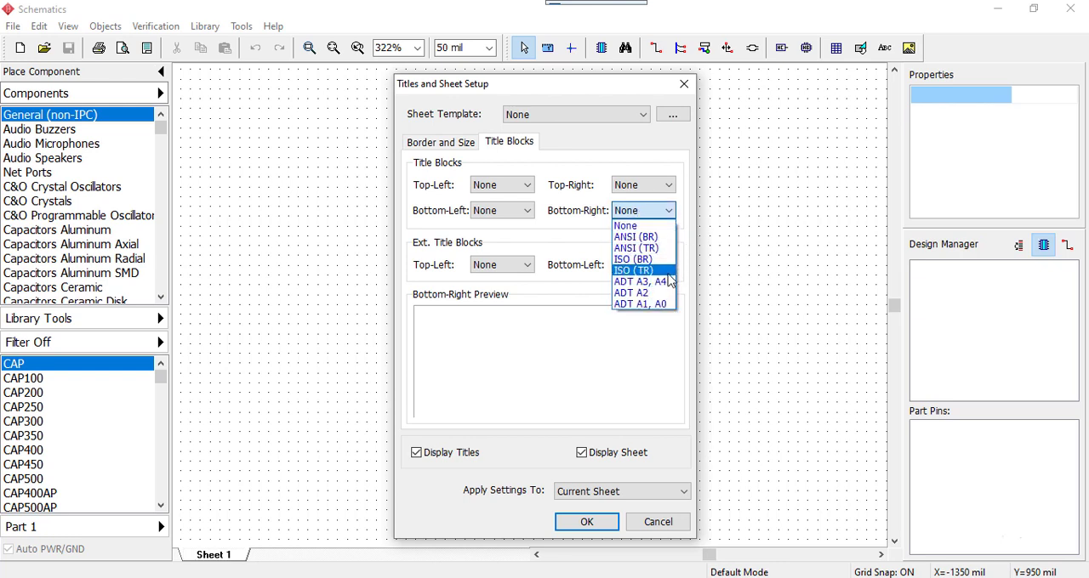
pyautogui.click(643, 285)
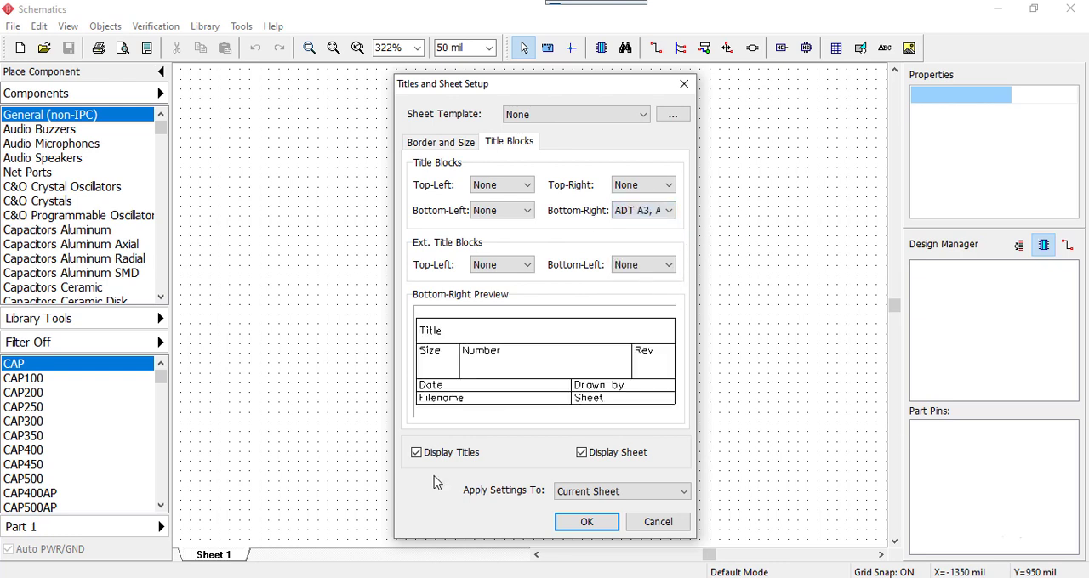
pyautogui.click(586, 520)
# Set the current sheet's size to A4 (297mm x 210mm) and accept the printer settings mismatch
pyautogui.scroll(-4, 553, 417)
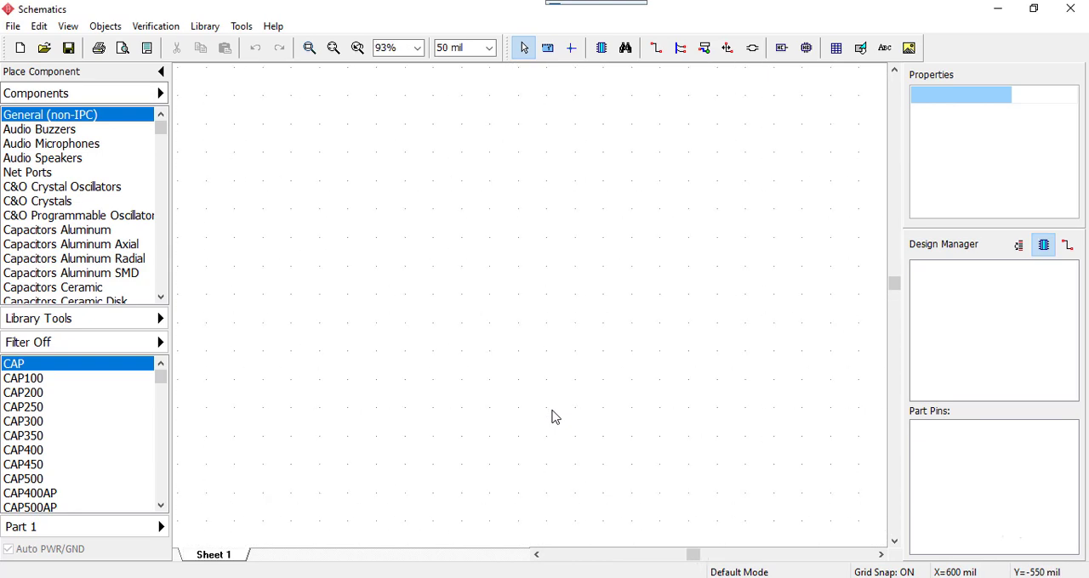
pyautogui.moveTo(556, 403); pyautogui.dragTo(550, 324, button='middle')
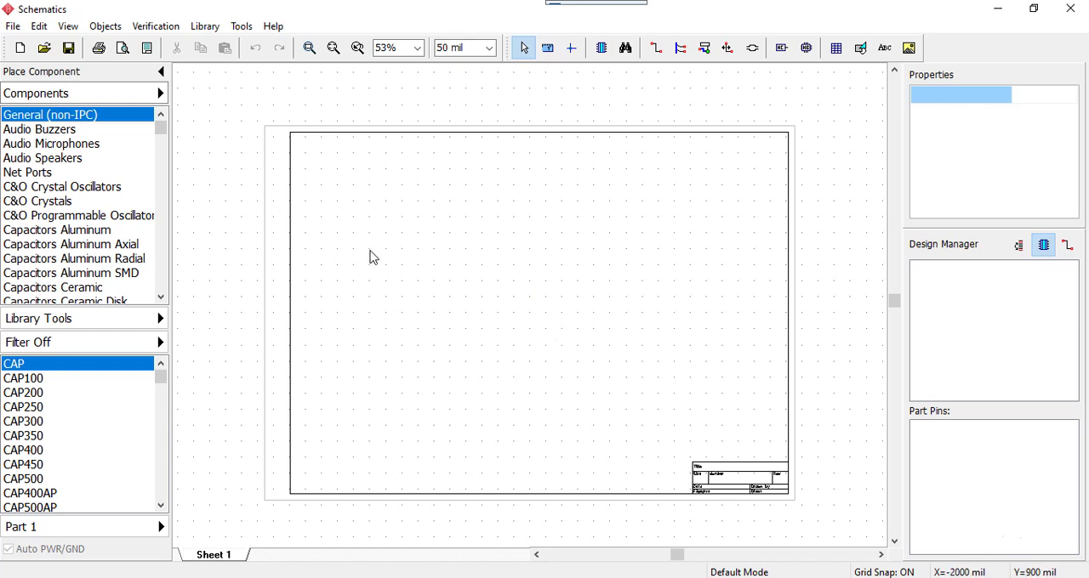
pyautogui.click(22, 36)
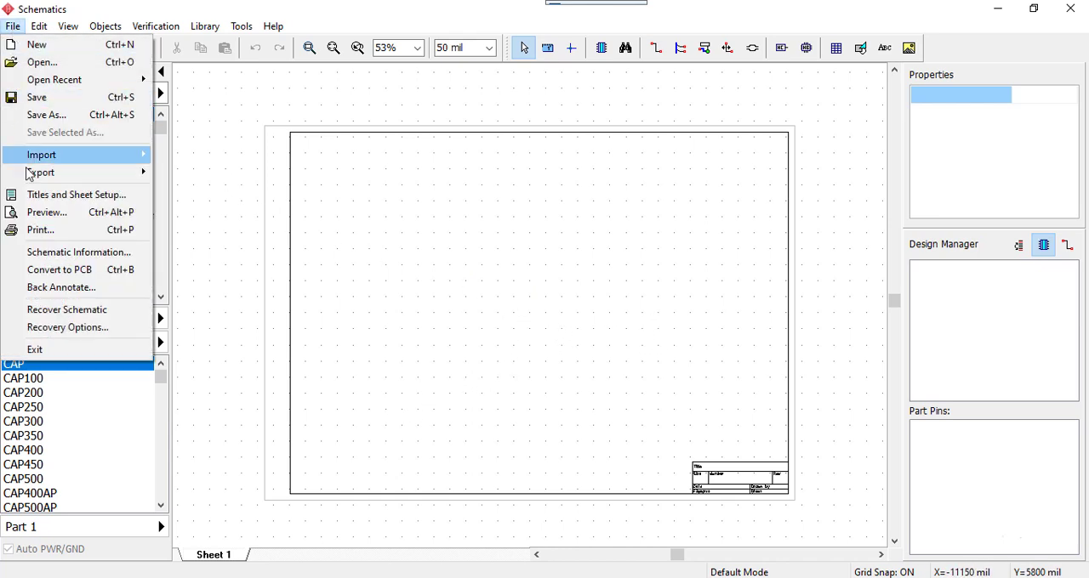
pyautogui.click(49, 195)
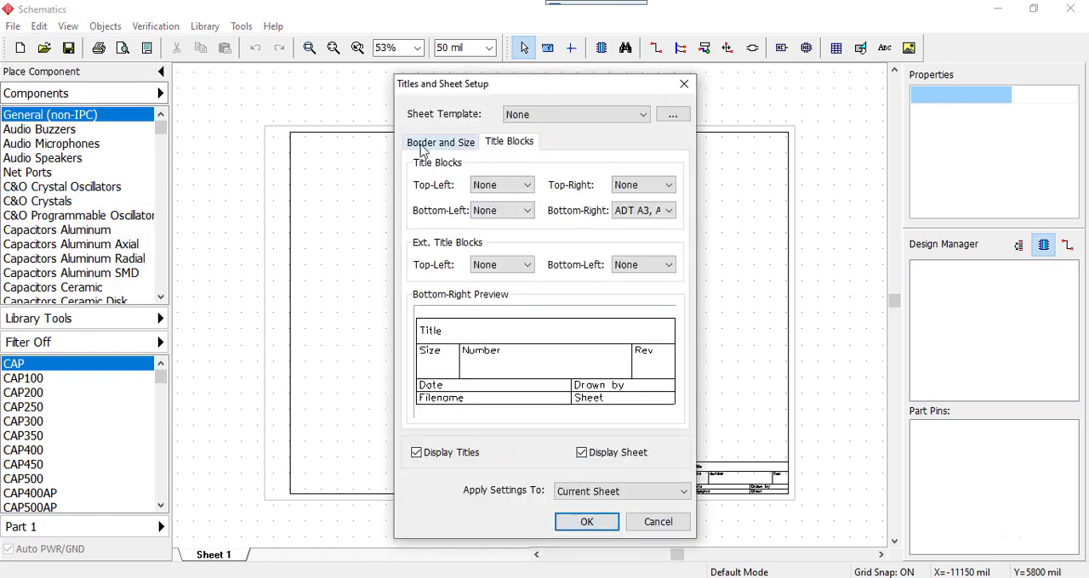
pyautogui.click(457, 148)
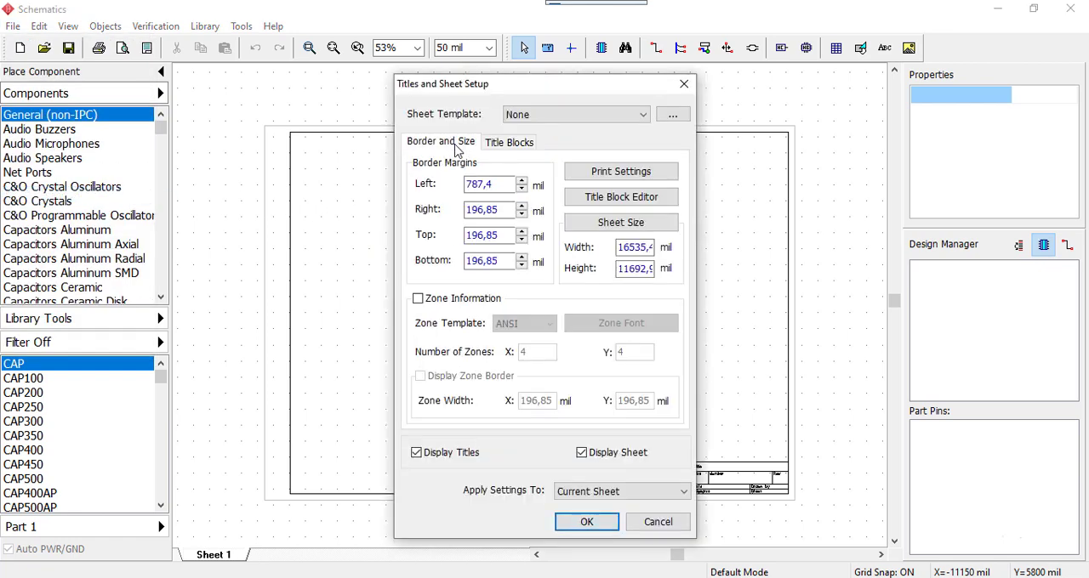
pyautogui.click(603, 225)
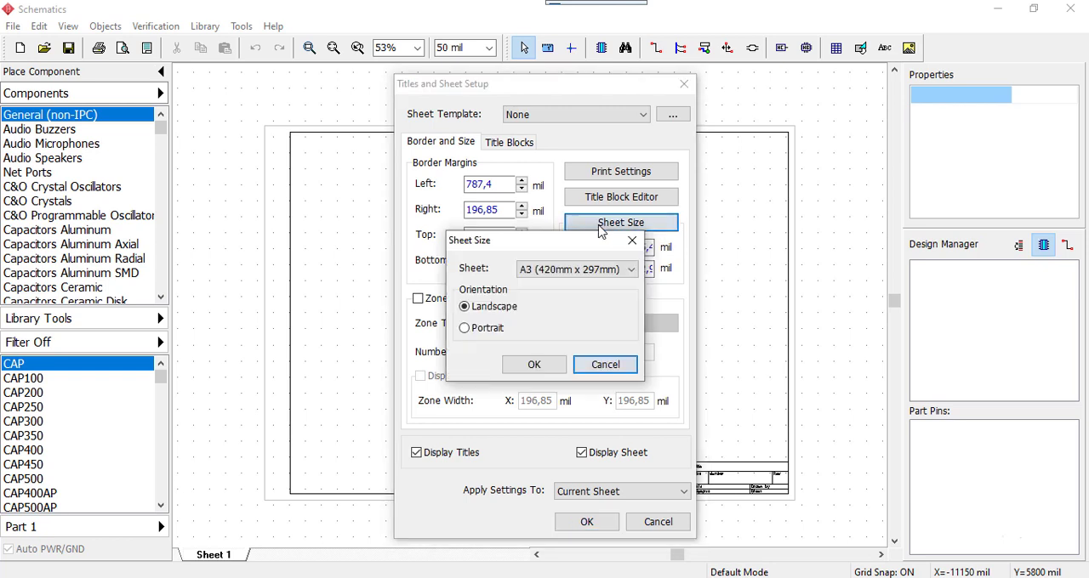
pyautogui.click(547, 270)
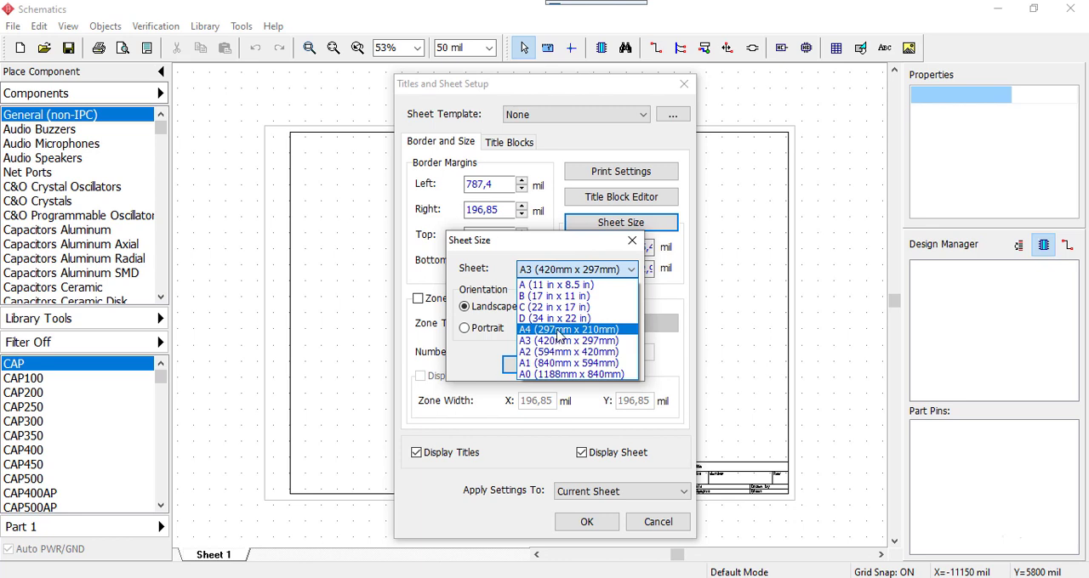
pyautogui.click(570, 331)
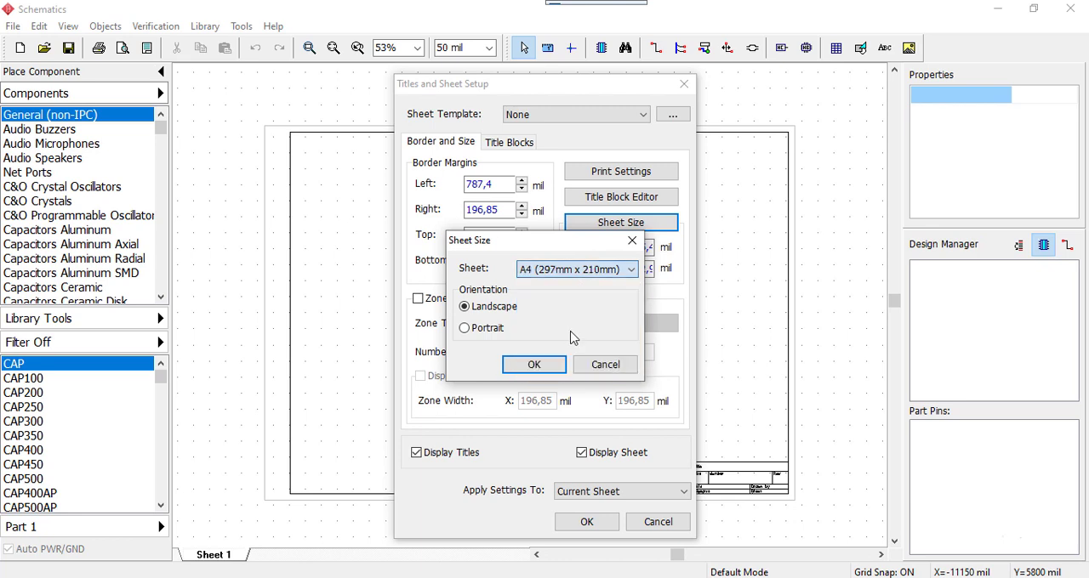
pyautogui.click(535, 366)
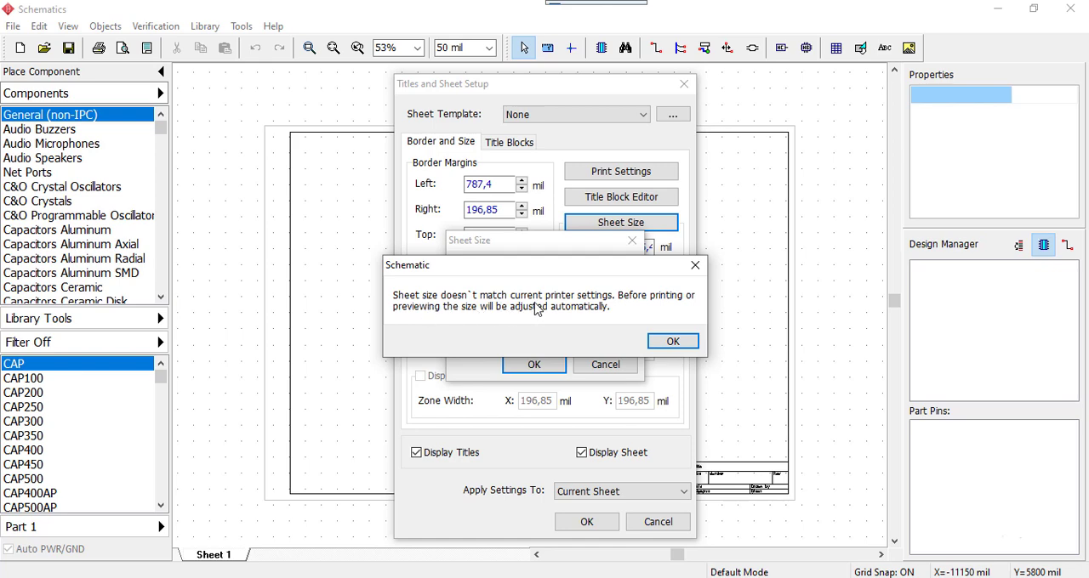
pyautogui.click(669, 341)
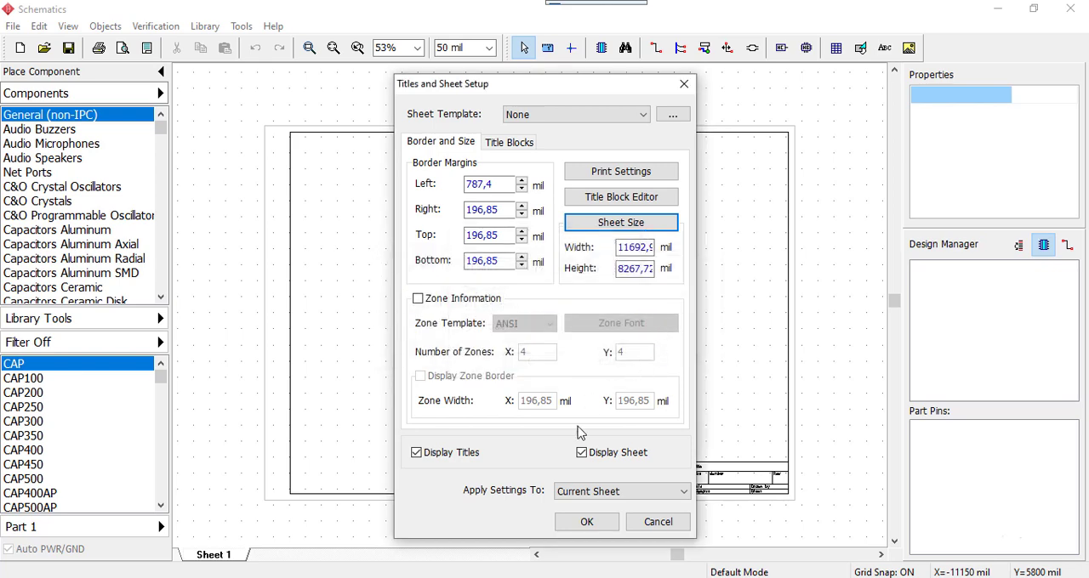
pyautogui.click(585, 523)
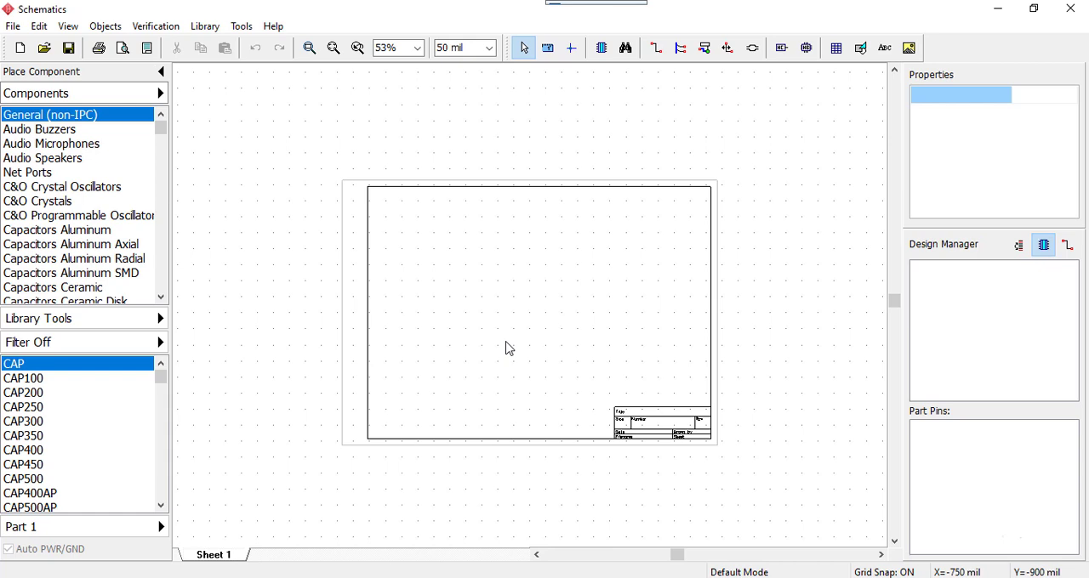
# Change the A4 sheet's orientation to Portrait and apply it to the current sheet
pyautogui.scroll(2, 516, 344)
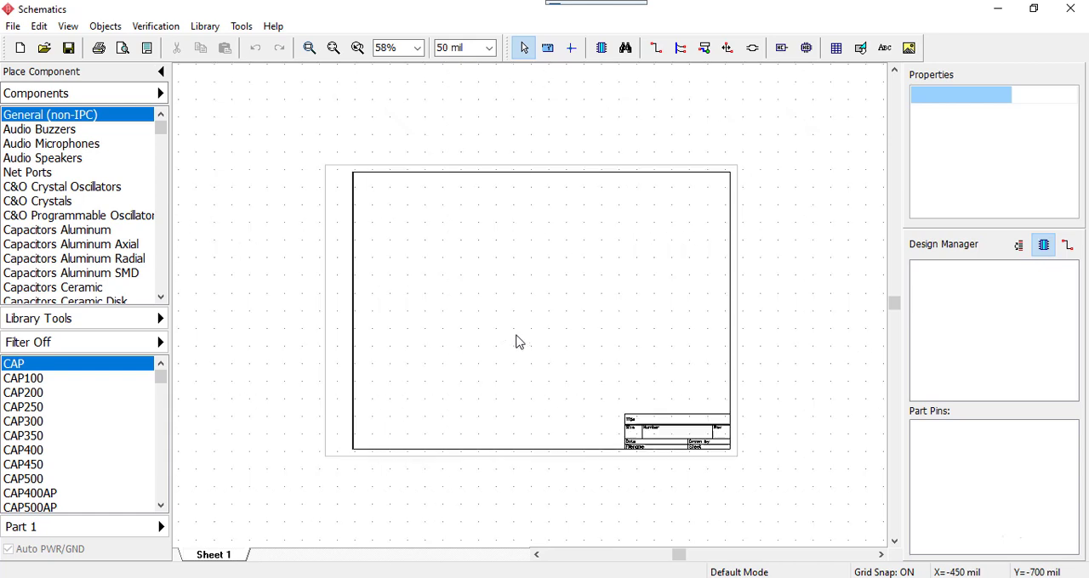
pyautogui.scroll(-1, 477, 263)
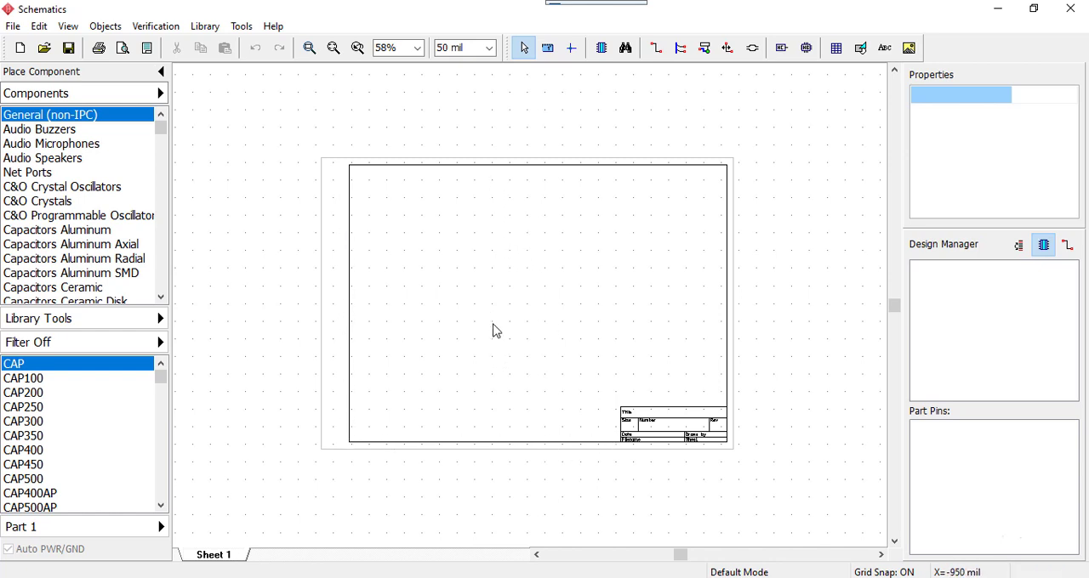
pyautogui.click(12, 25)
pyautogui.click(59, 194)
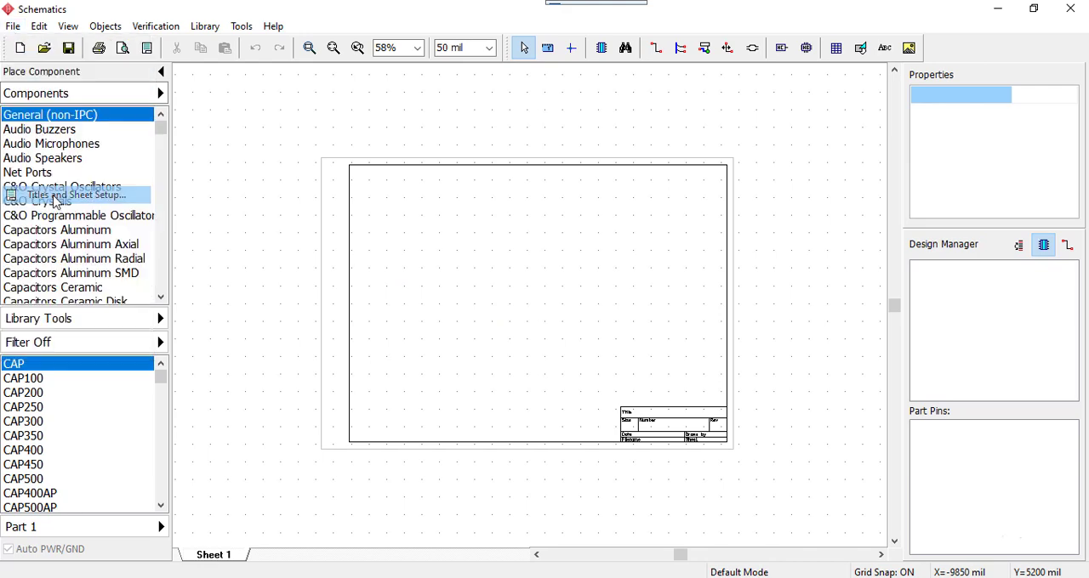
pyautogui.click(606, 226)
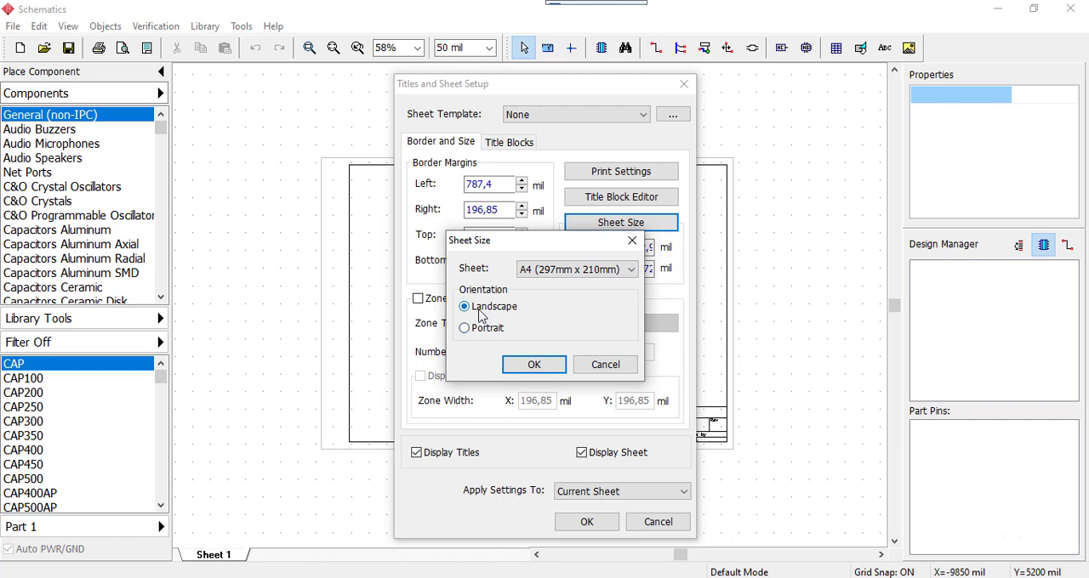
pyautogui.click(465, 329)
pyautogui.click(534, 366)
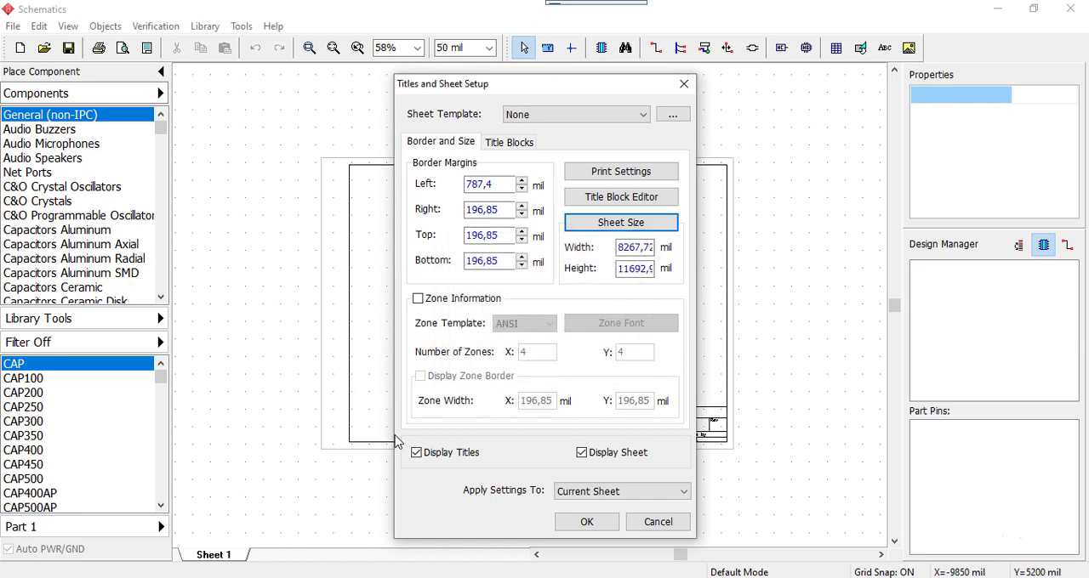
pyautogui.click(587, 523)
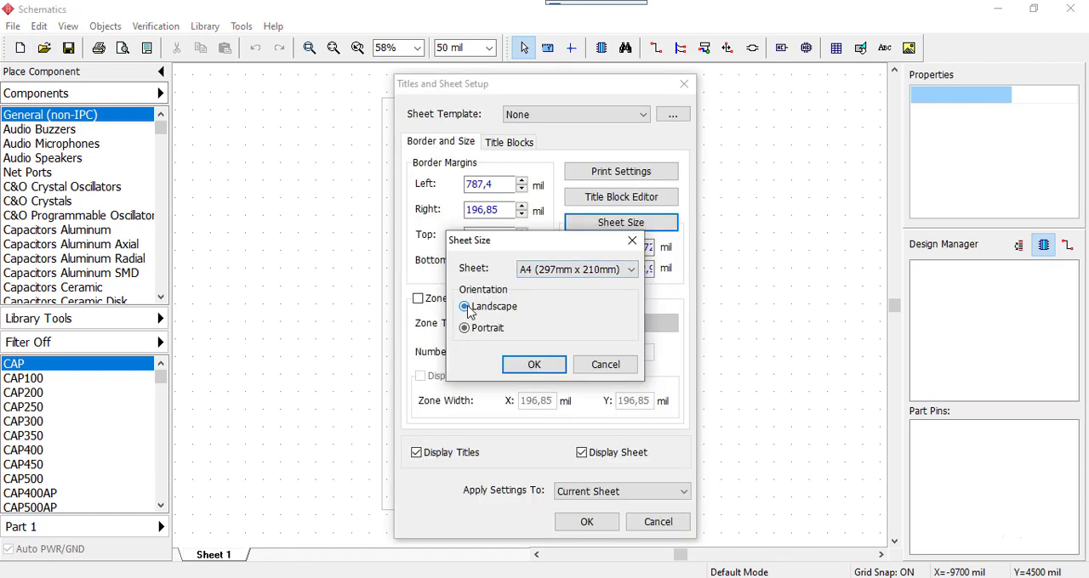
# Change the A4 sheet's orientation to Landscape and apply it to the current sheet
pyautogui.click(466, 308)
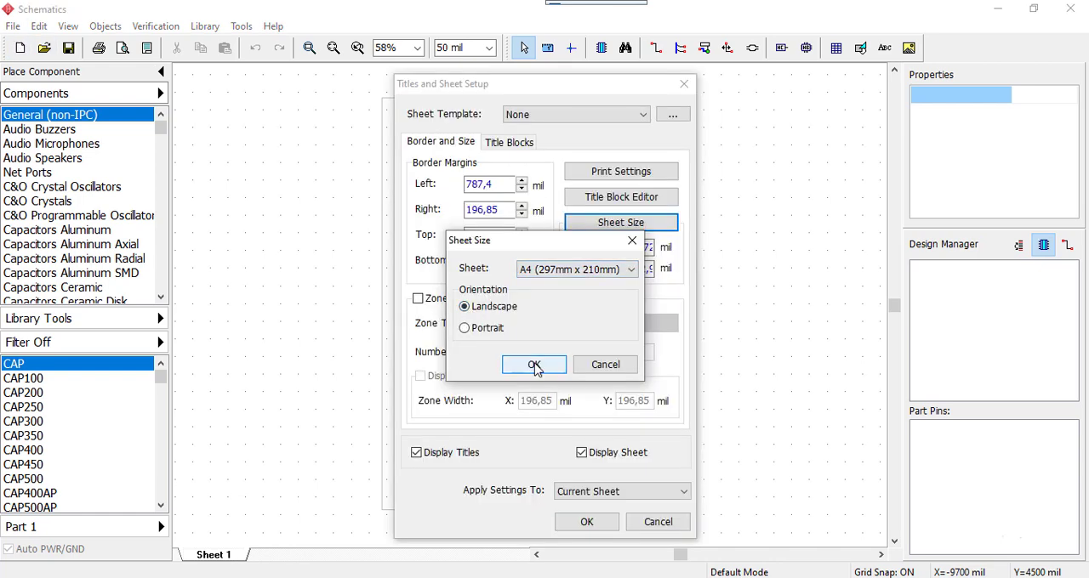
pyautogui.click(534, 366)
pyautogui.click(668, 345)
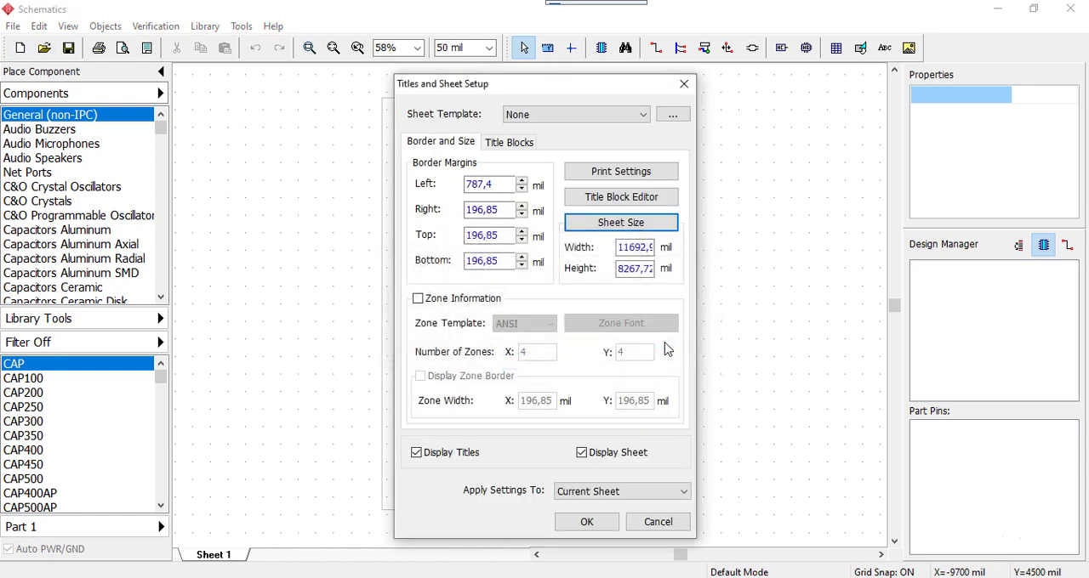
pyautogui.press('Return')
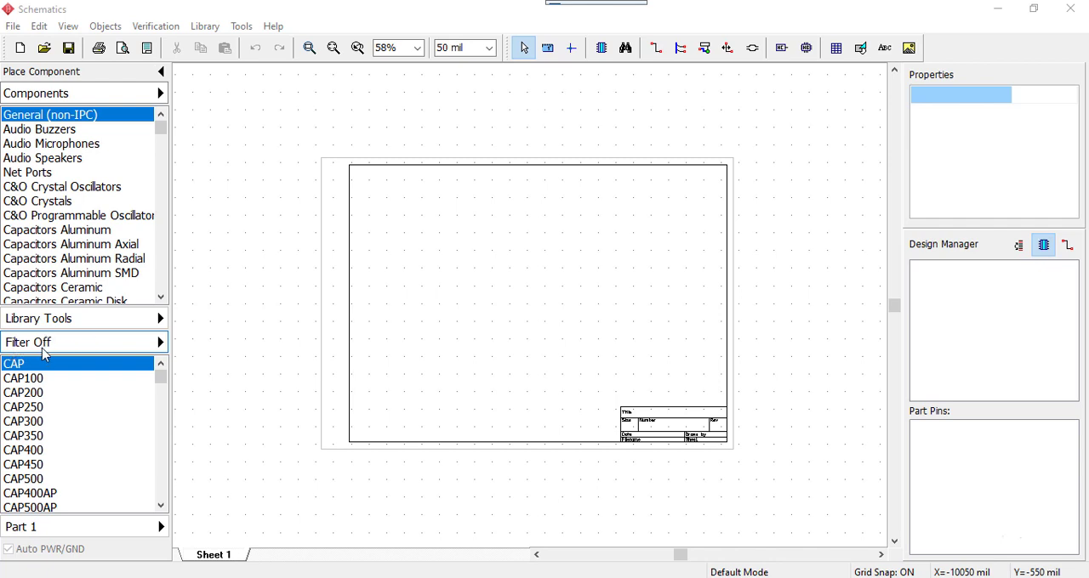
# Filter the components in All Libraries by the name 555, narrowing the name to ne555
pyautogui.click(161, 343)
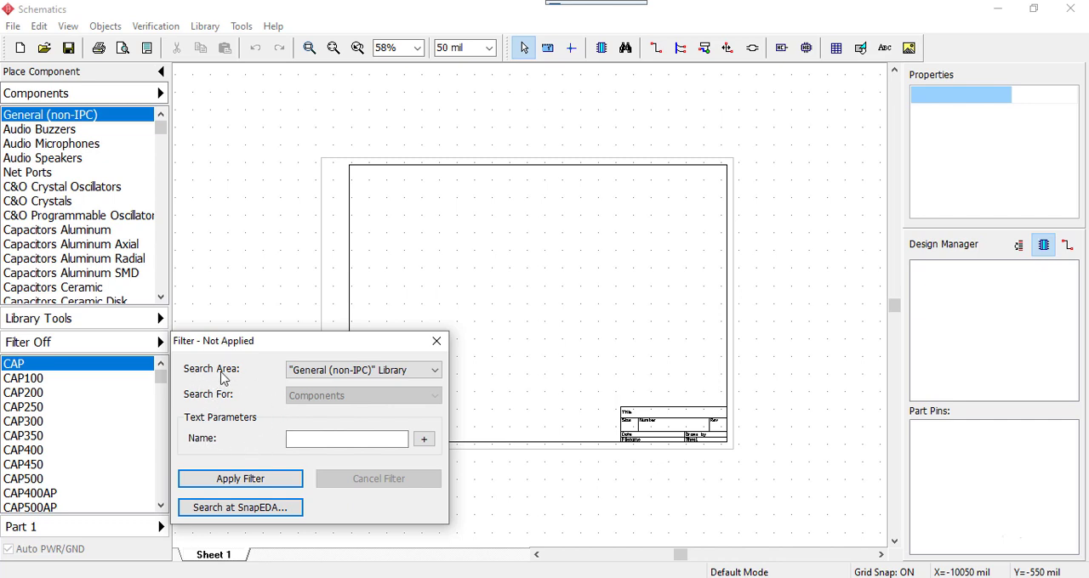
pyautogui.click(323, 372)
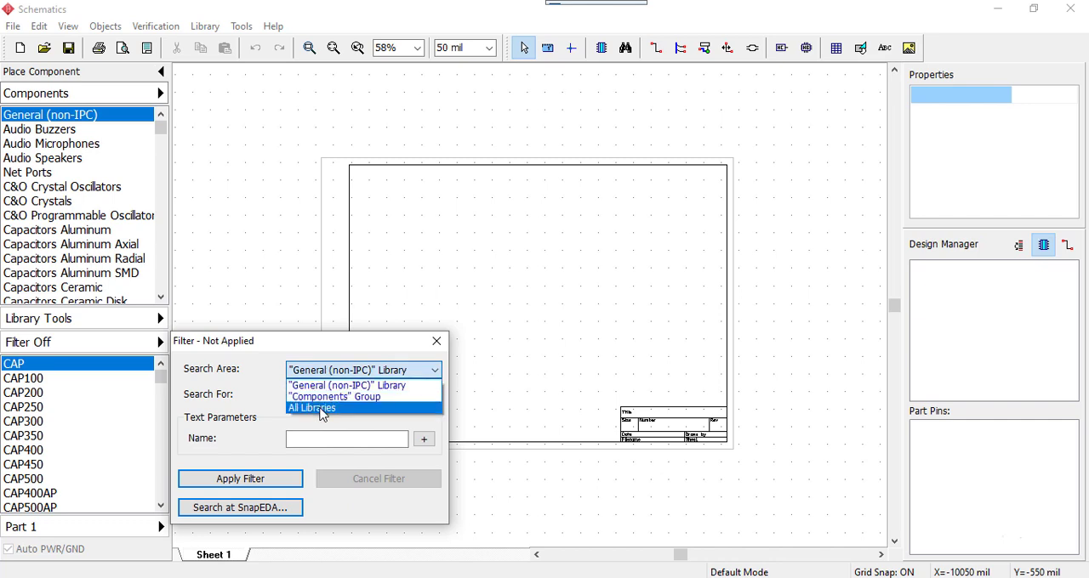
pyautogui.click(321, 409)
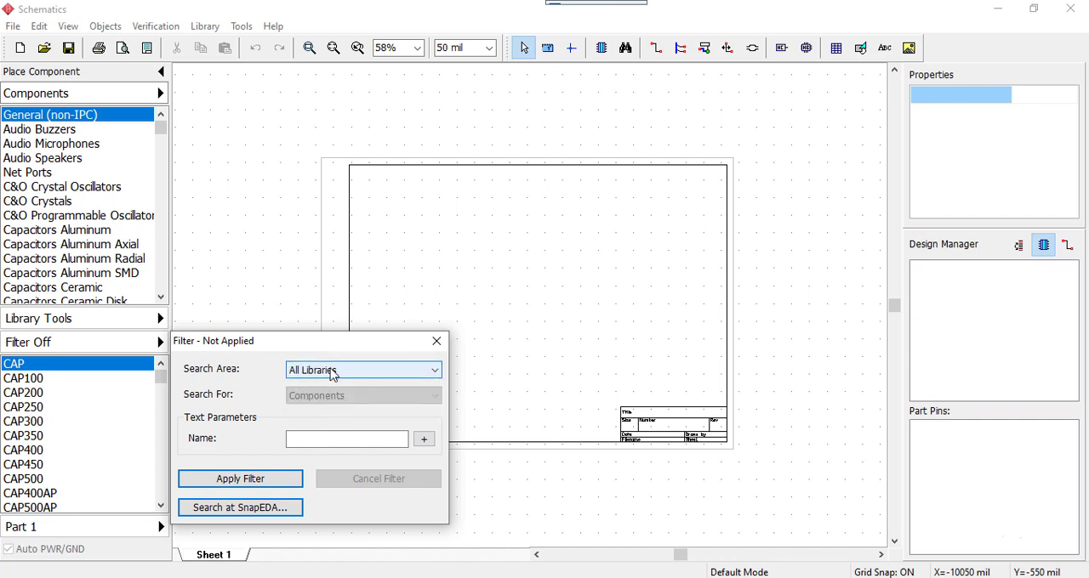
pyautogui.click(302, 439)
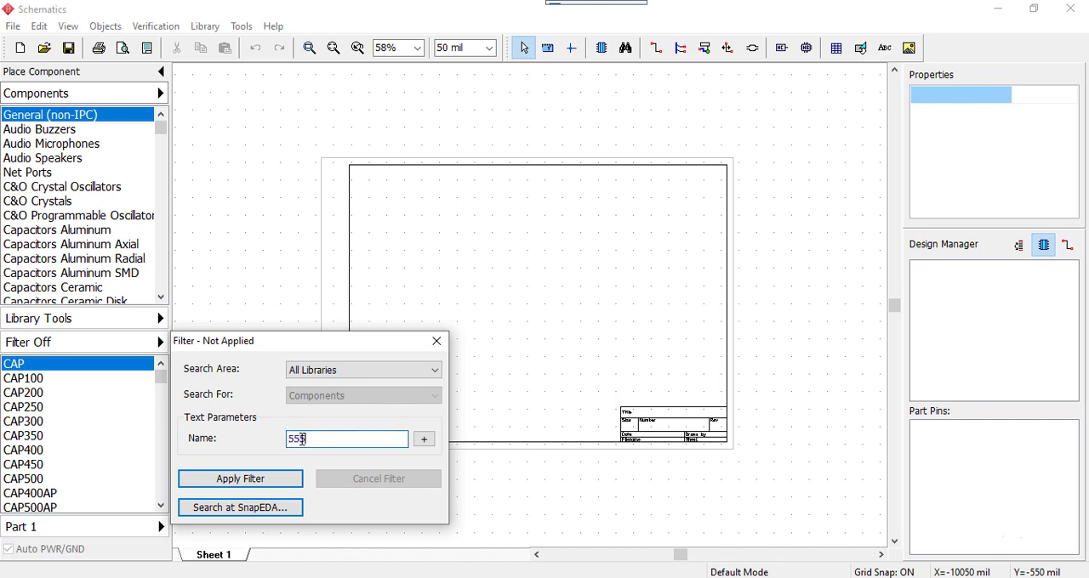
pyautogui.click(228, 481)
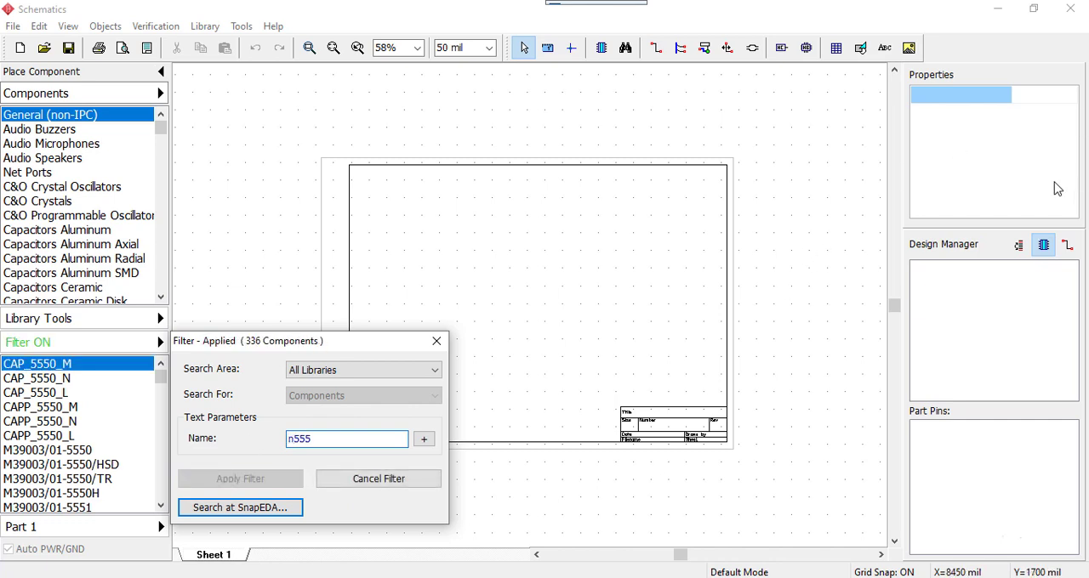
pyautogui.write('e')
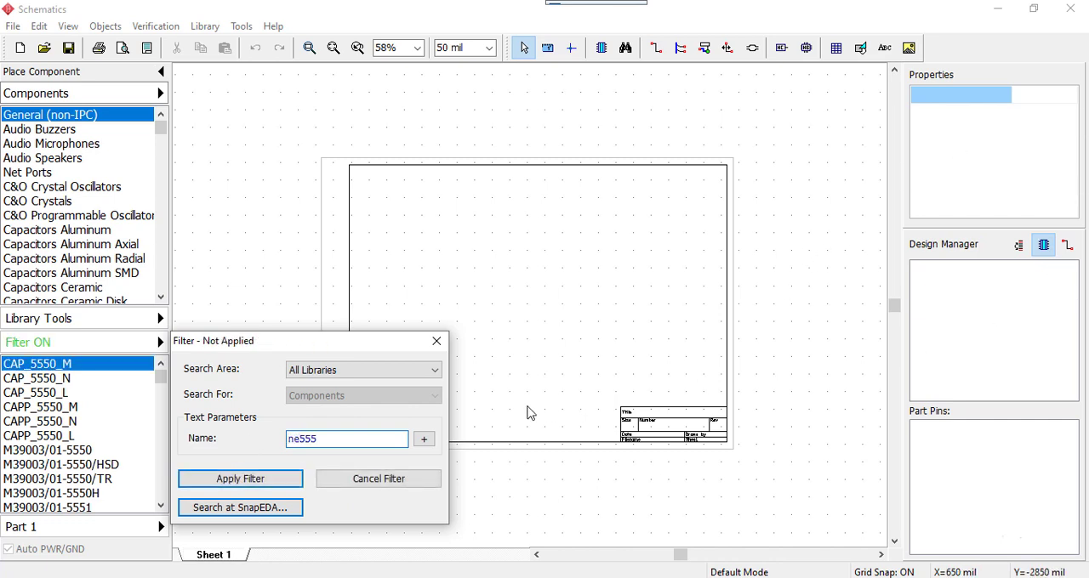
pyautogui.click(277, 481)
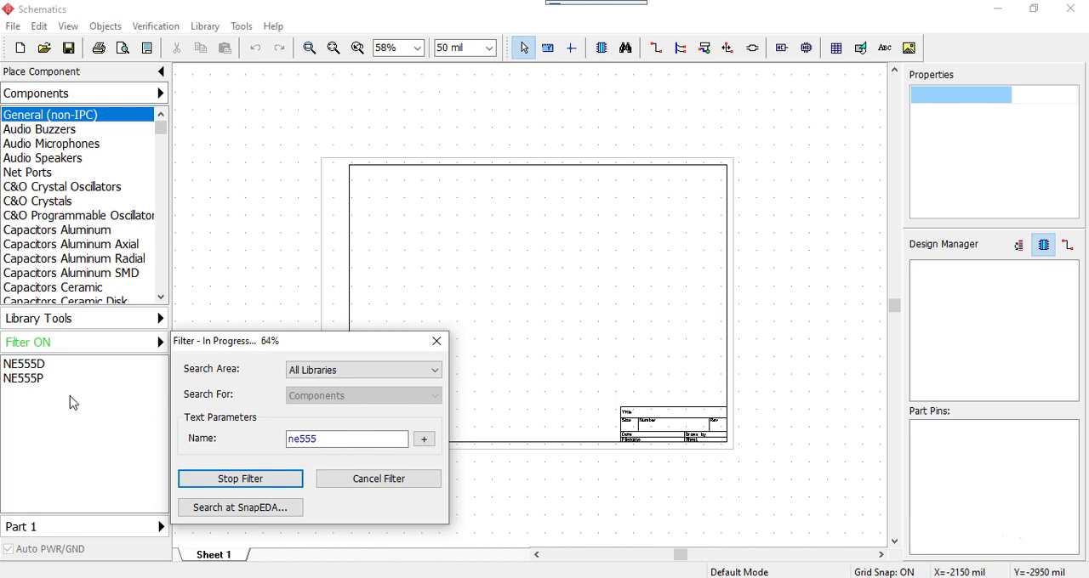
# Compare the NE555D and NE555P footprints and place two NE555P timers one above the other in the sheet's left half
pyautogui.moveTo(269, 343); pyautogui.dragTo(602, 184)
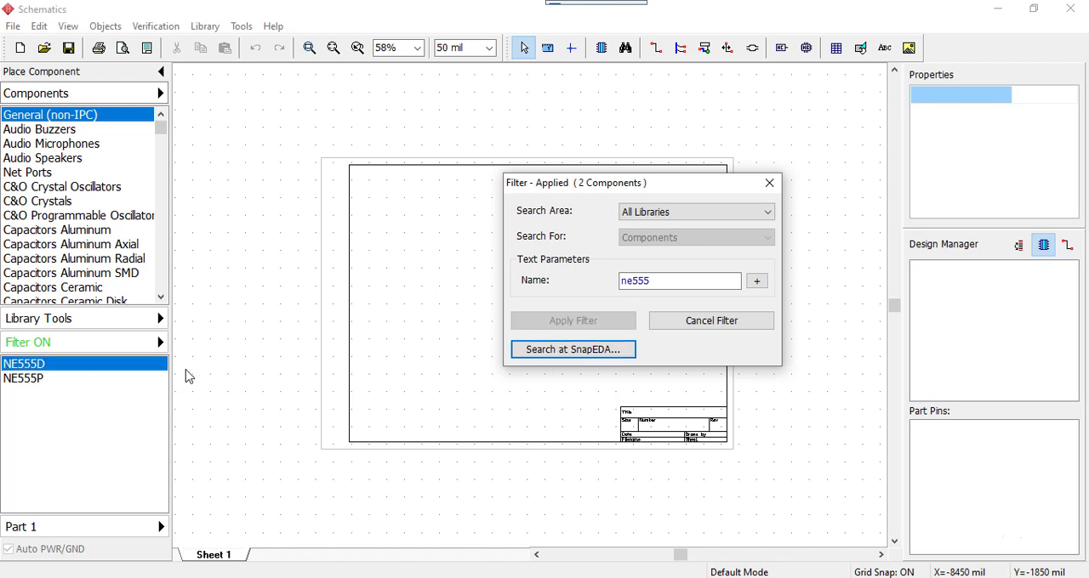
pyautogui.click(15, 385)
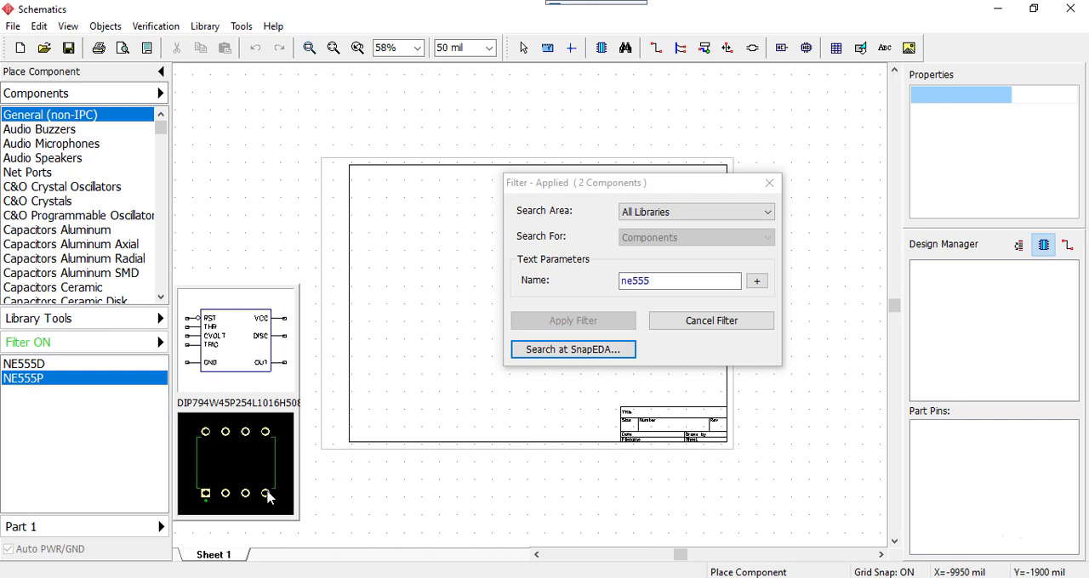
pyautogui.click(28, 366)
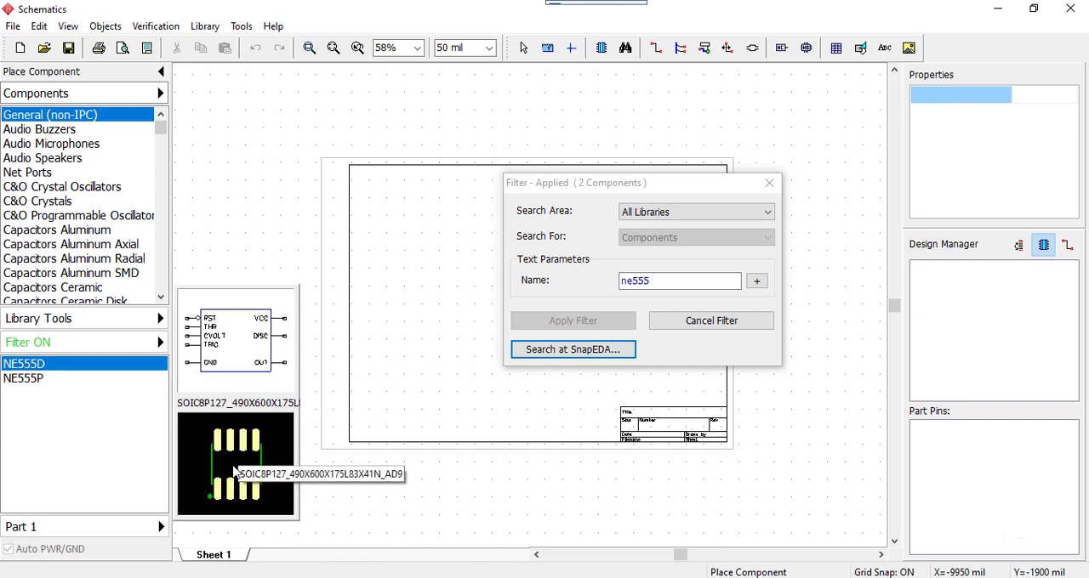
pyautogui.click(25, 379)
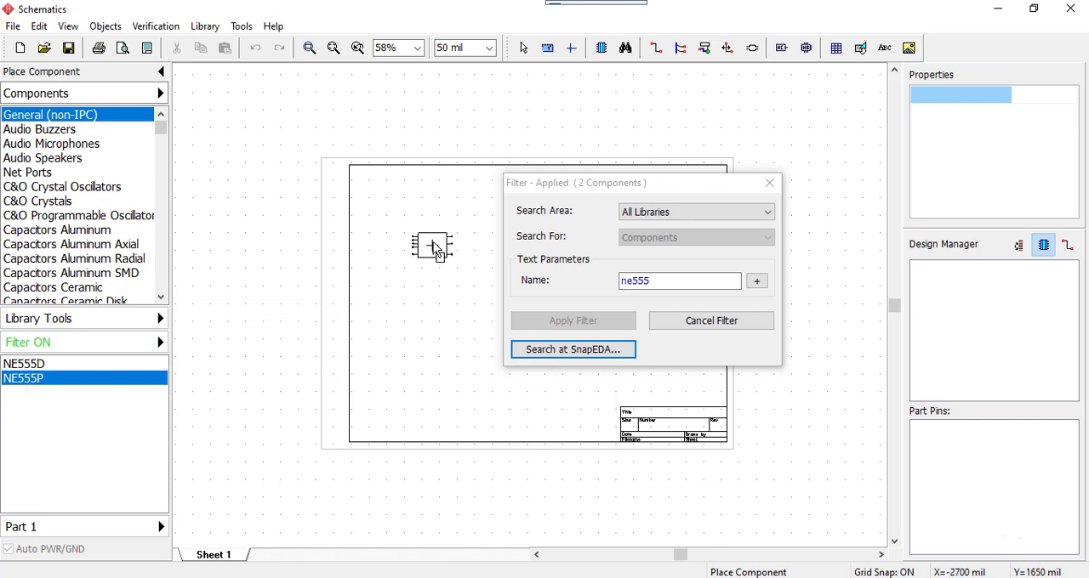
pyautogui.click(440, 245)
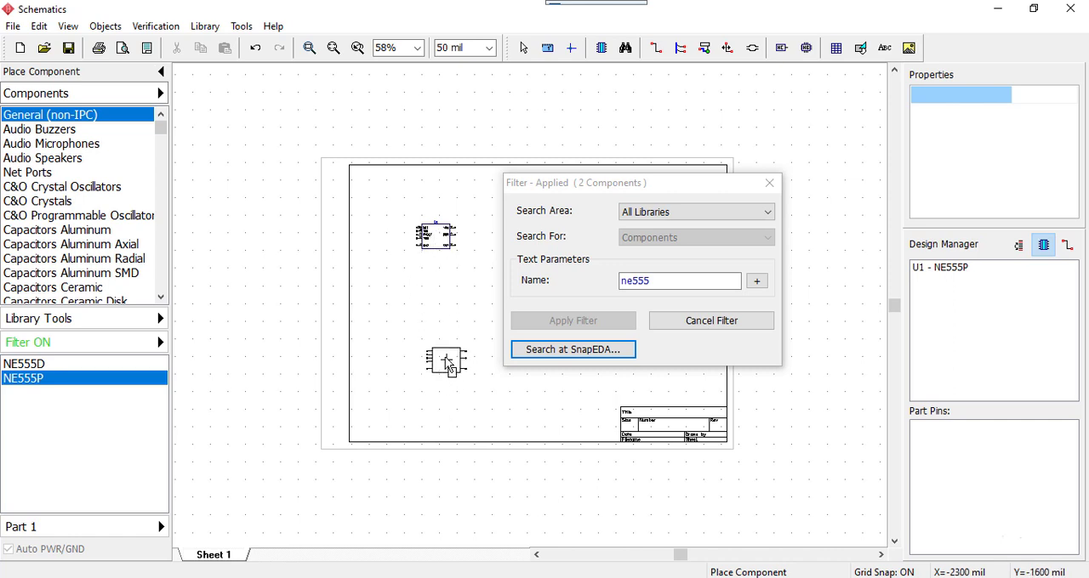
pyautogui.click(450, 369)
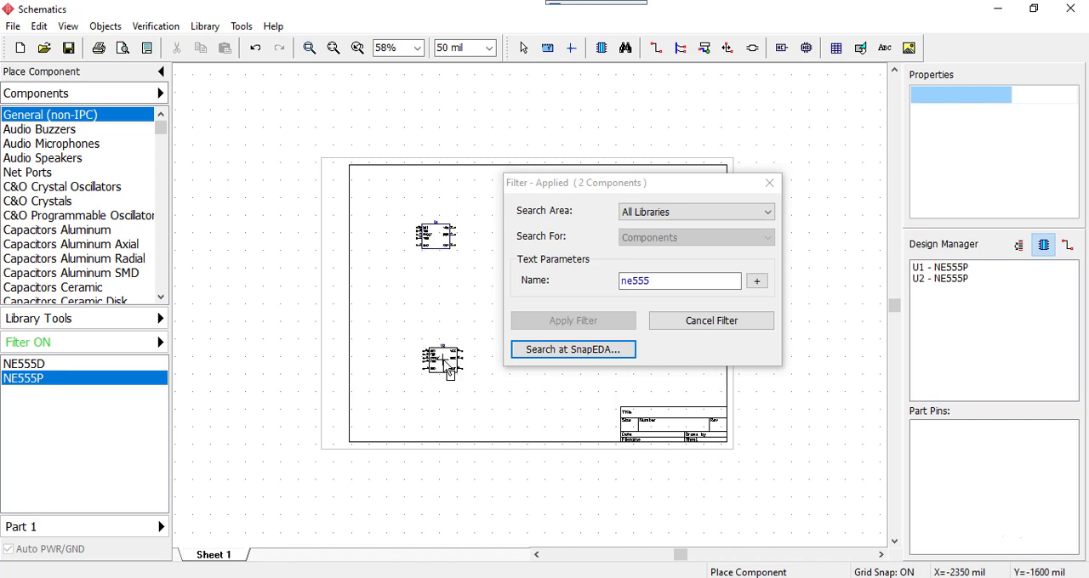
# Cancel the ne555 component filter and close the filter settings
pyautogui.click(752, 328)
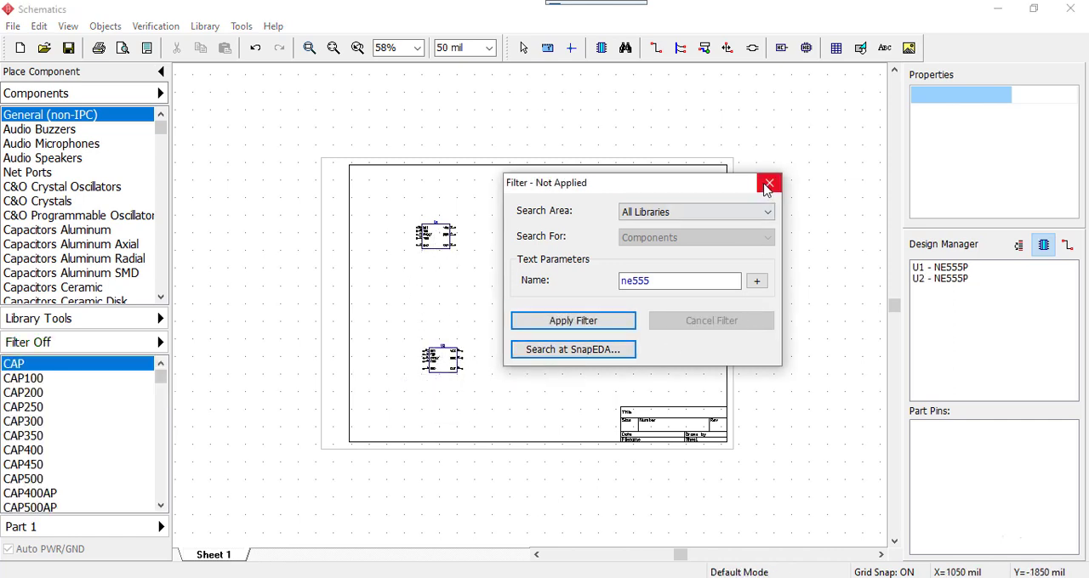
pyautogui.click(768, 184)
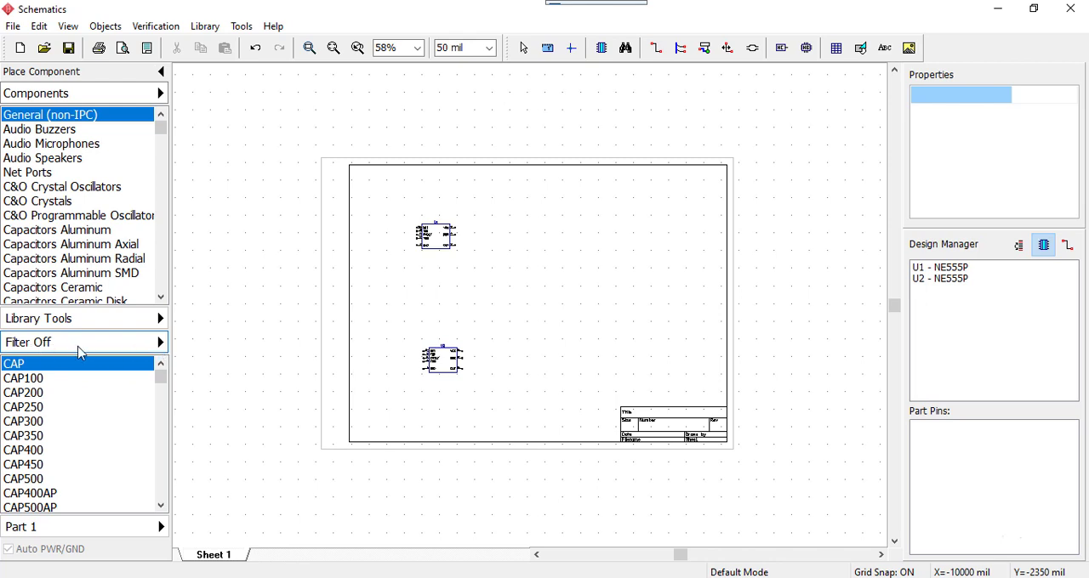
pyautogui.click(160, 343)
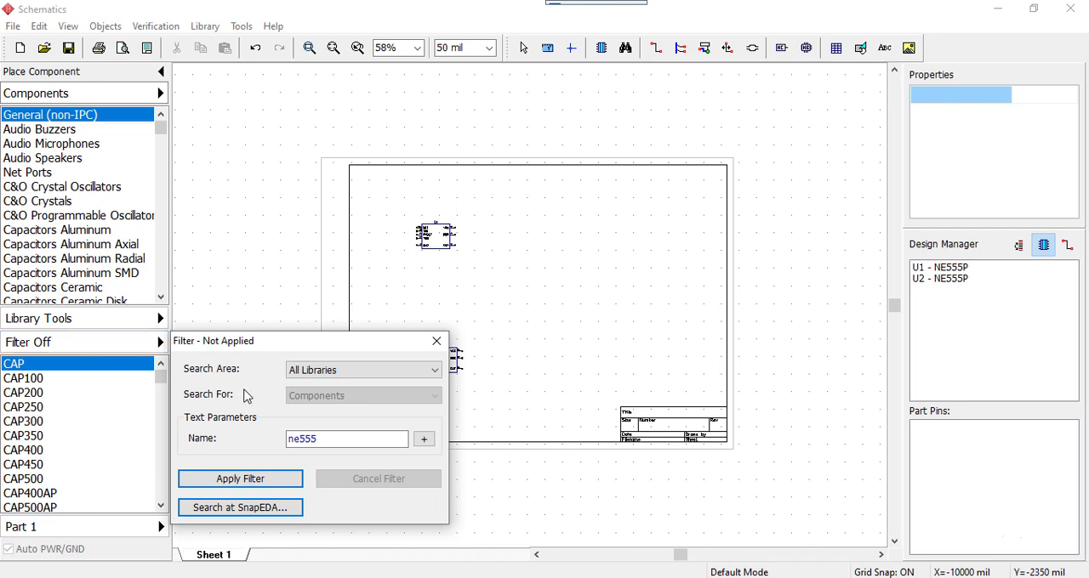
pyautogui.click(437, 342)
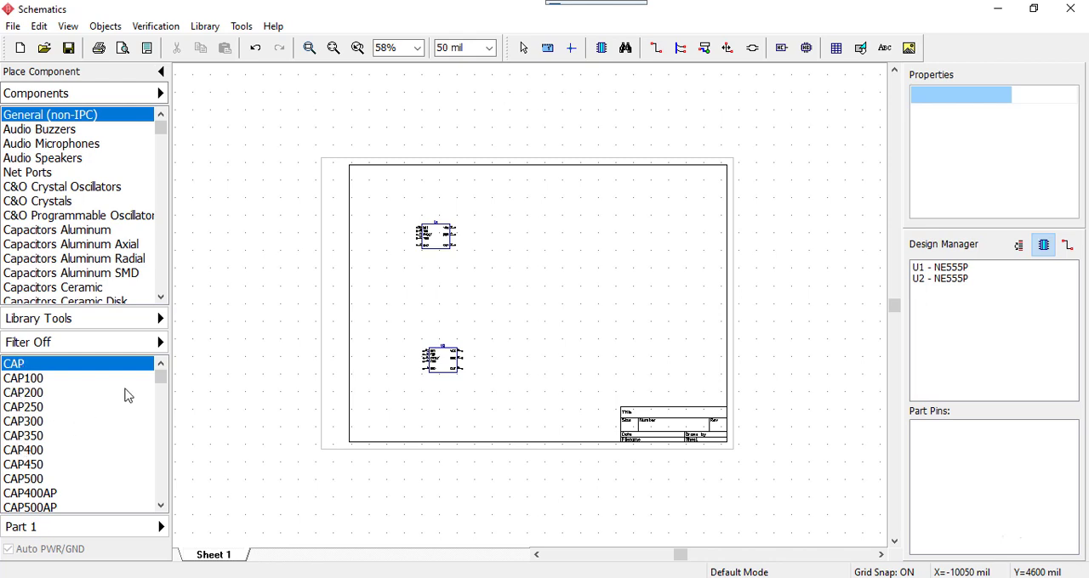
# Bring up the Proteus reference schematic to check which resistors the two NE555 circuits need, and return to the DipTrace sheet
pyautogui.moveTo(162, 382); pyautogui.dragTo(124, 409)
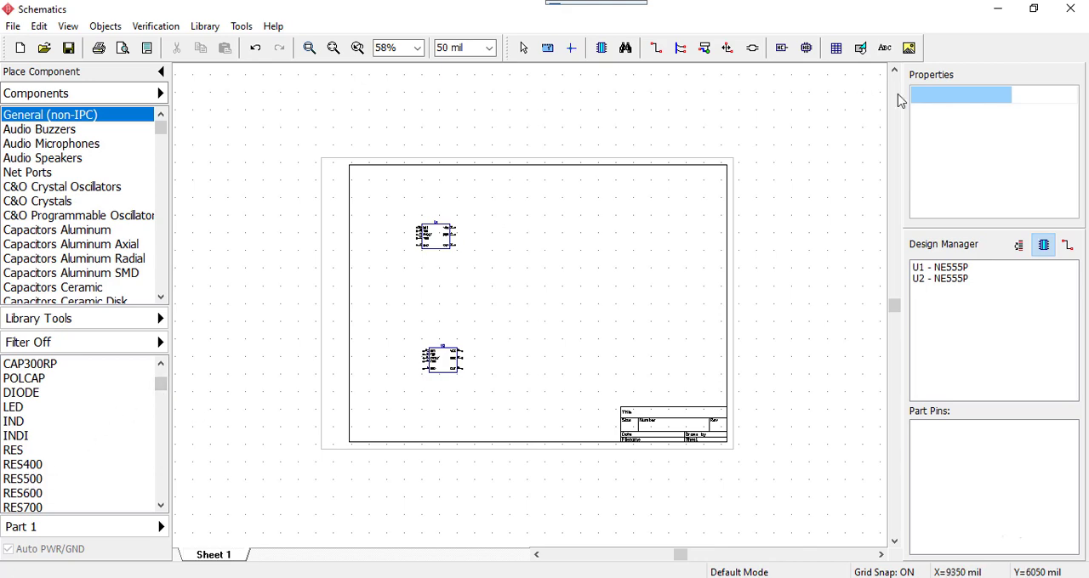
pyautogui.moveTo(1088, 41); pyautogui.dragTo(740, 41)
pyautogui.moveTo(864, 40); pyautogui.dragTo(709, 29)
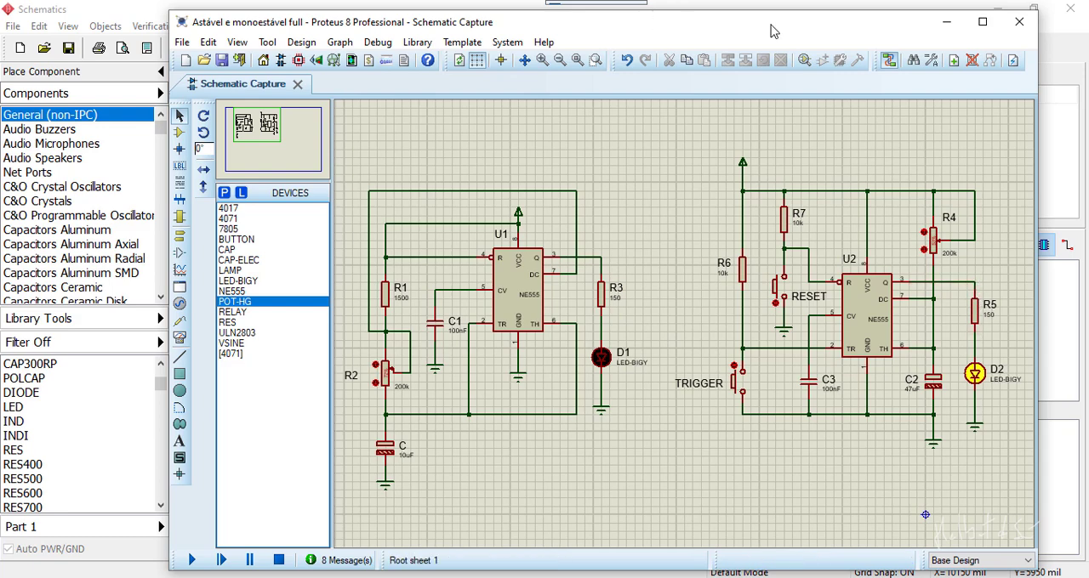
pyautogui.moveTo(773, 31); pyautogui.dragTo(1087, 31)
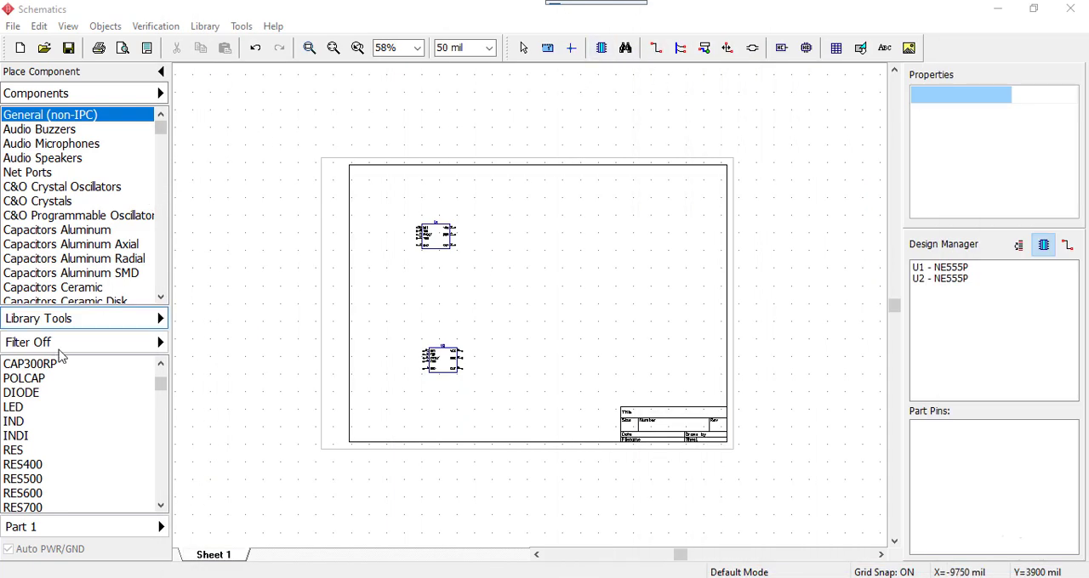
# Place five RES400 resistors from the General (non-IPC) library across the middle of the sheet and end component placement
pyautogui.click(24, 467)
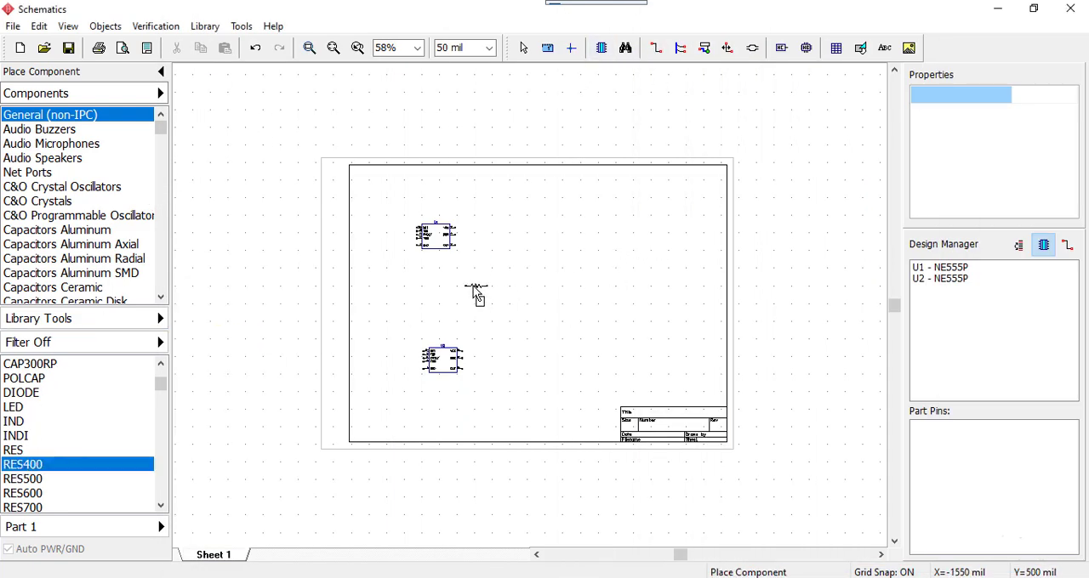
pyautogui.click(472, 287)
pyautogui.click(530, 294)
pyautogui.click(573, 303)
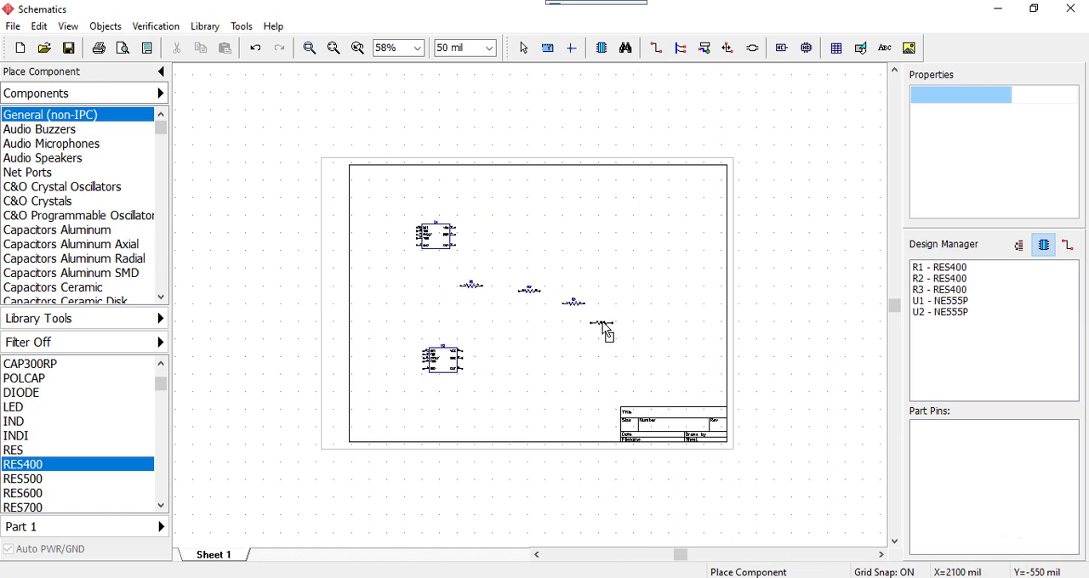
pyautogui.click(601, 320)
pyautogui.click(653, 351)
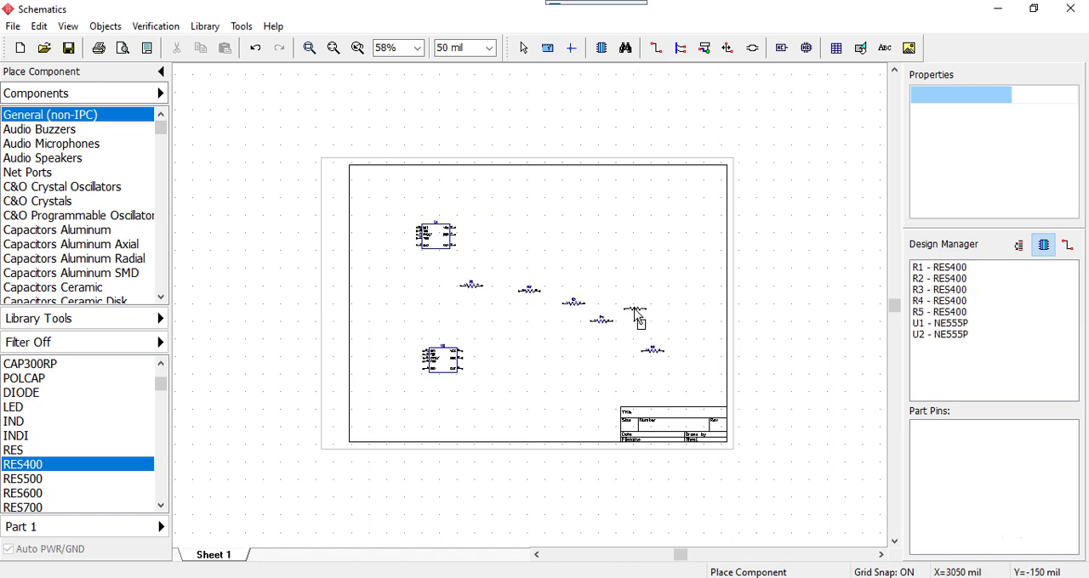
pyautogui.click(524, 48)
# Place two CAP100 capacitors from the General (non-IPC) library between the two NE555P timers
pyautogui.moveTo(1088, 53); pyautogui.dragTo(589, 21)
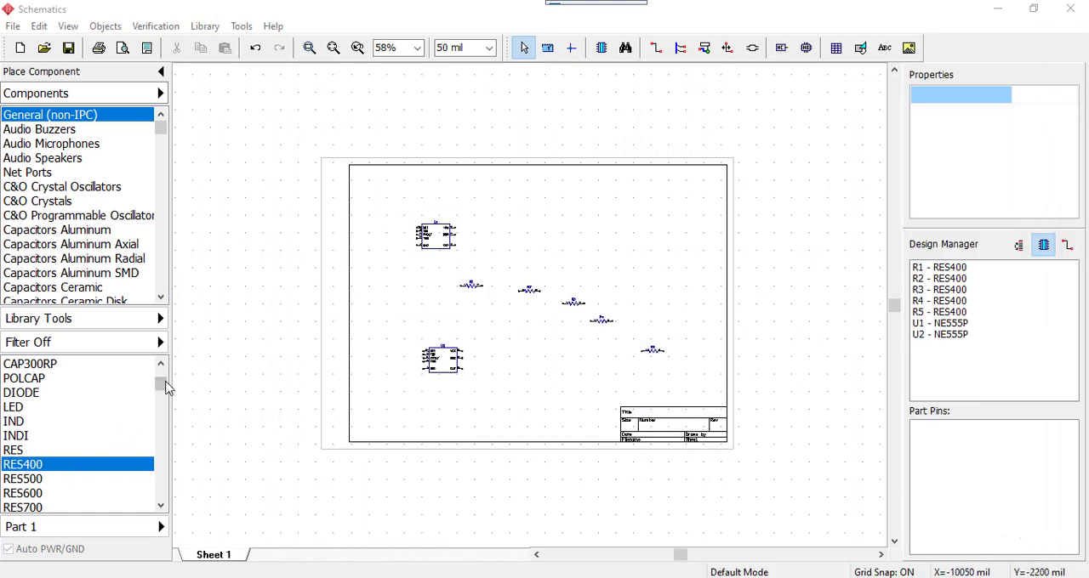
pyautogui.moveTo(162, 384); pyautogui.dragTo(161, 369)
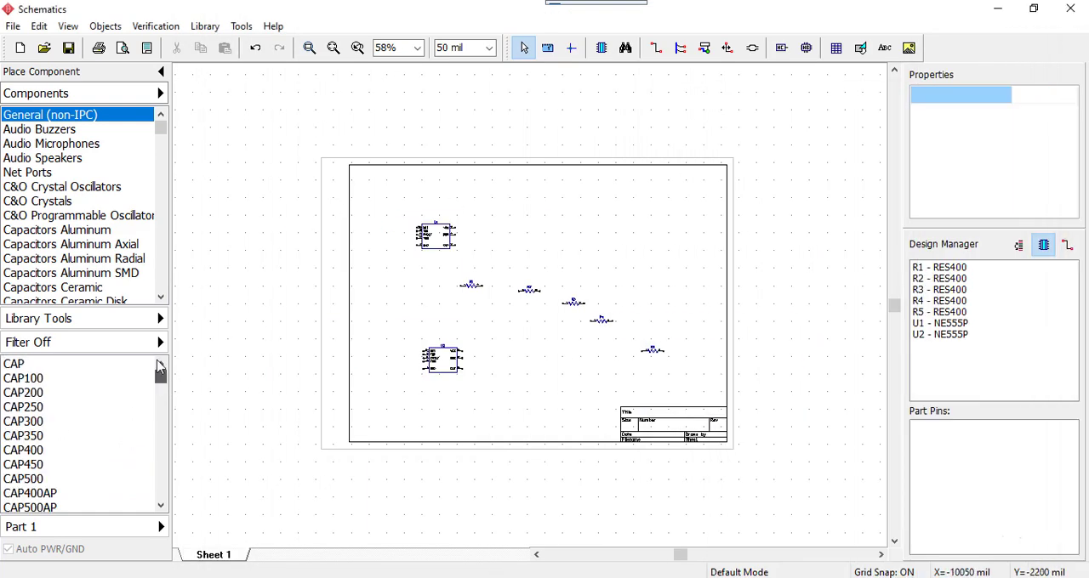
pyautogui.click(26, 378)
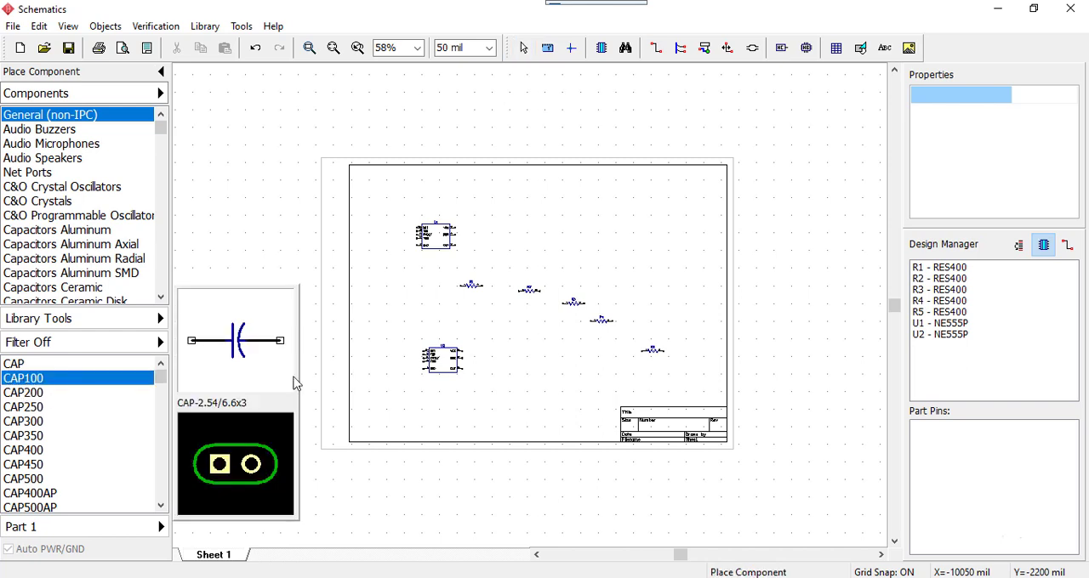
pyautogui.click(404, 305)
pyautogui.click(457, 307)
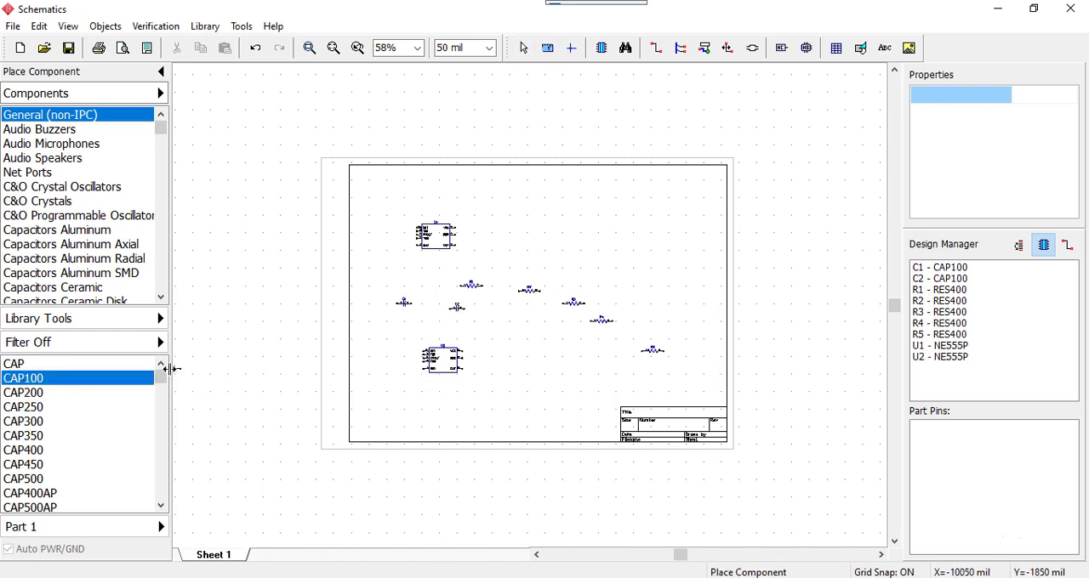
# Place two CAP400AP polarized capacitors near the middle of the sheet, below the resistors
pyautogui.click(162, 509)
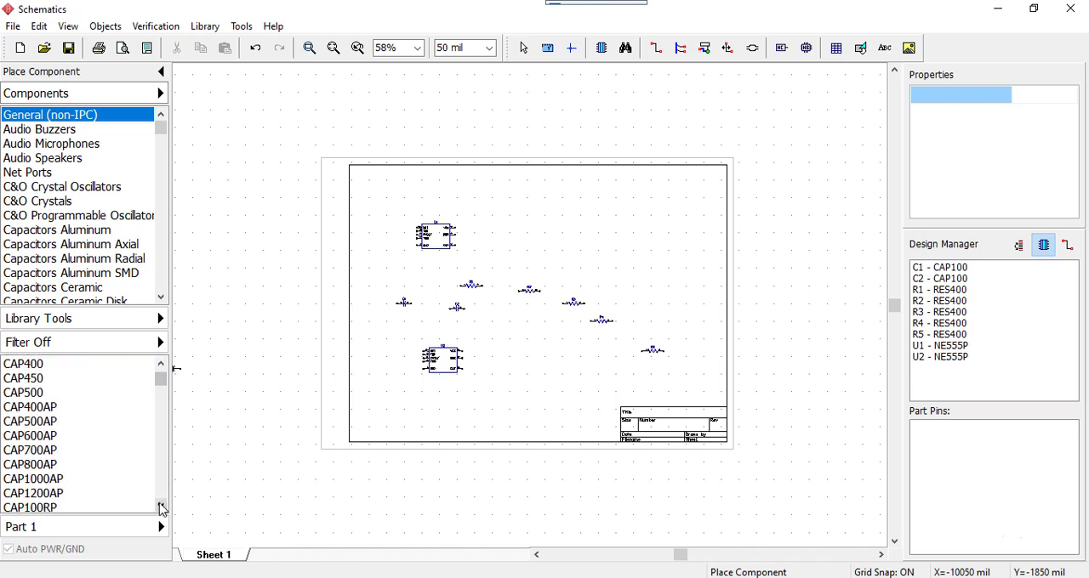
pyautogui.click(20, 411)
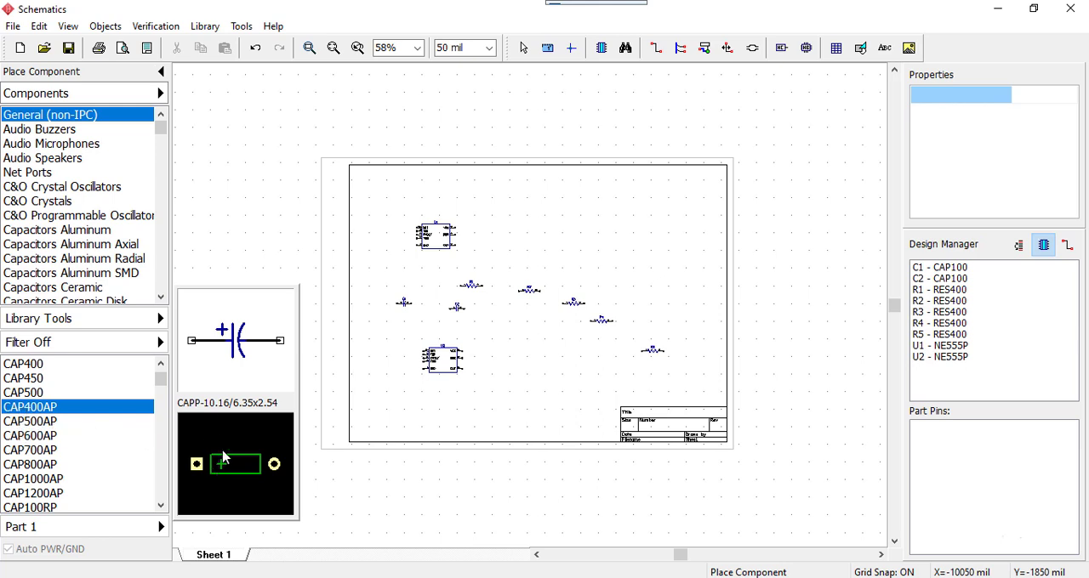
pyautogui.click(521, 344)
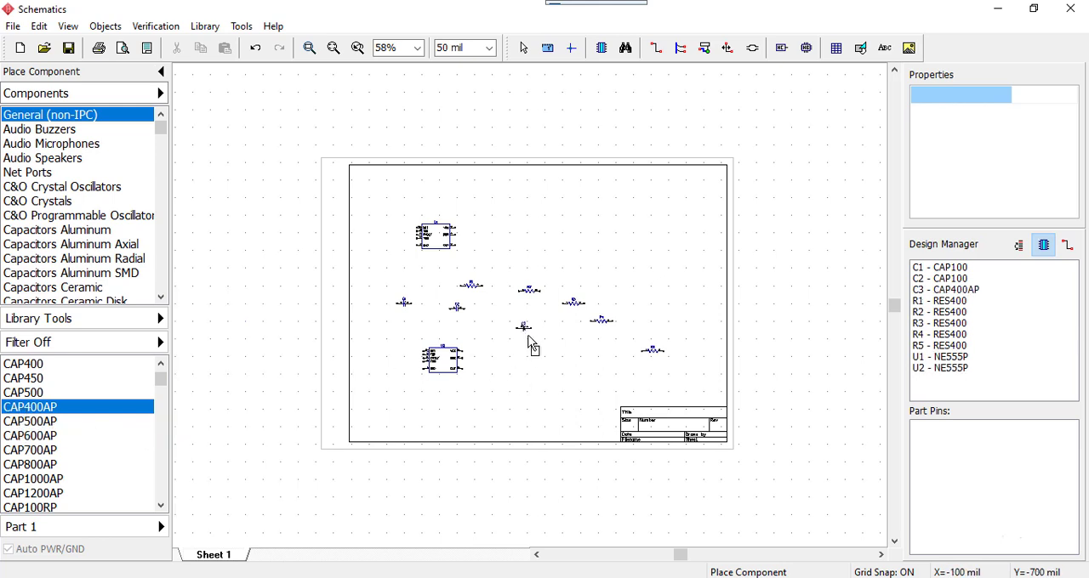
pyautogui.click(546, 364)
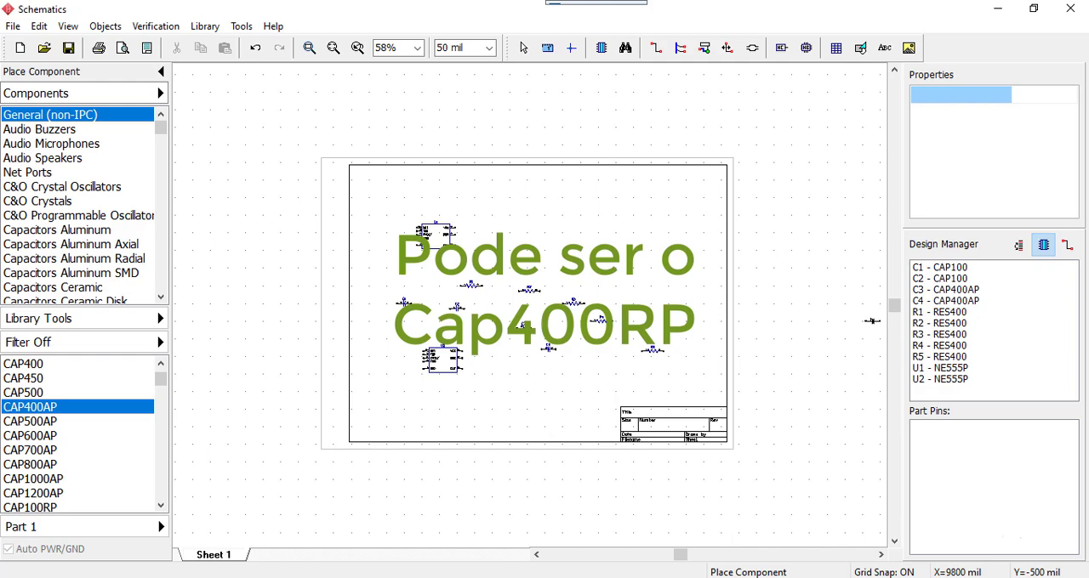
# Check the Proteus reference schematic for the parts still missing, return to the DipTrace sheet and end the polarized capacitor placement
pyautogui.moveTo(1088, 71); pyautogui.dragTo(662, 27)
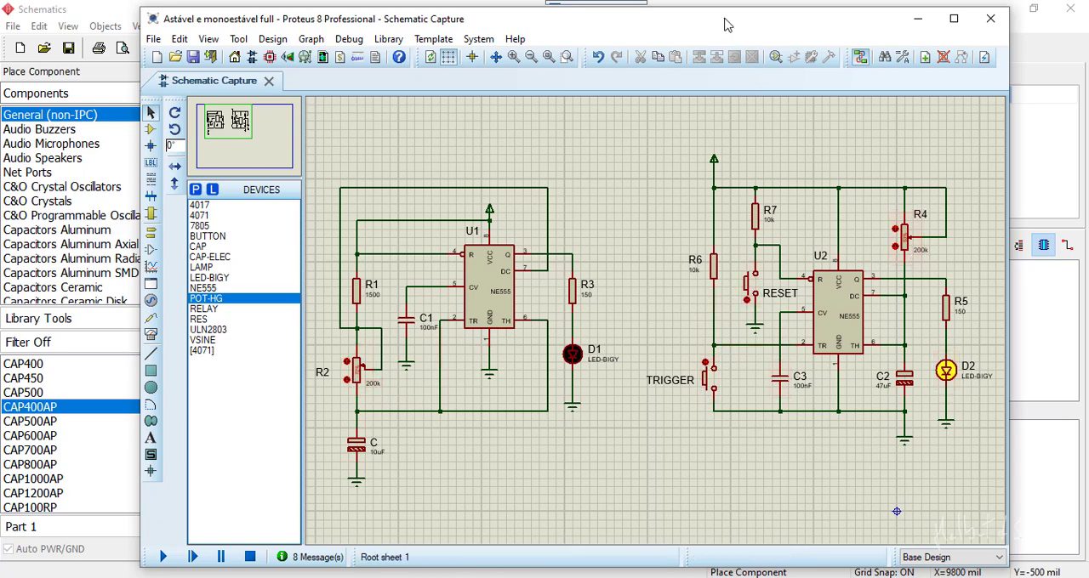
pyautogui.moveTo(724, 18); pyautogui.dragTo(1088, 11)
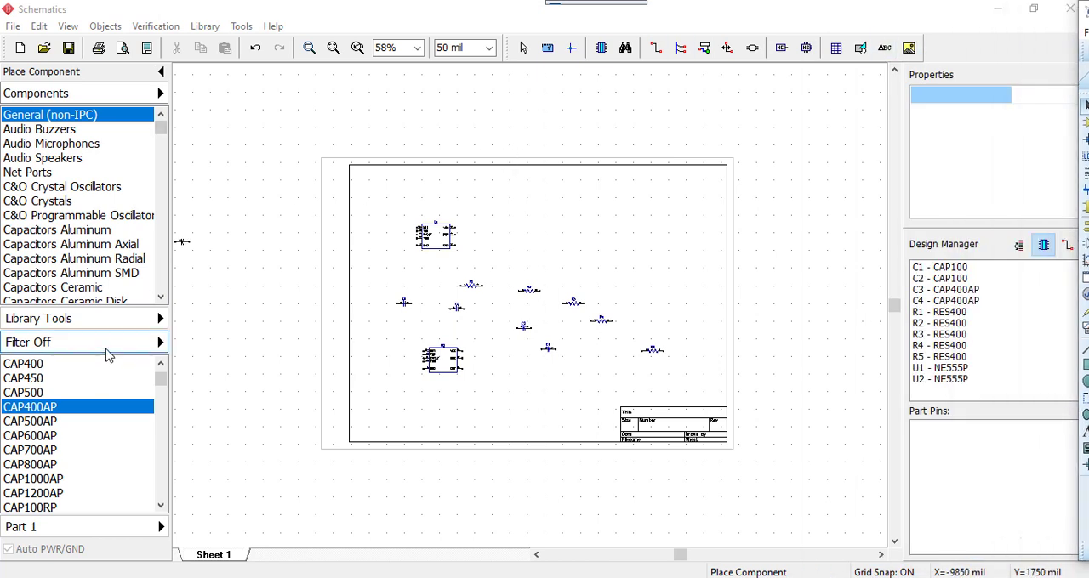
pyautogui.click(161, 342)
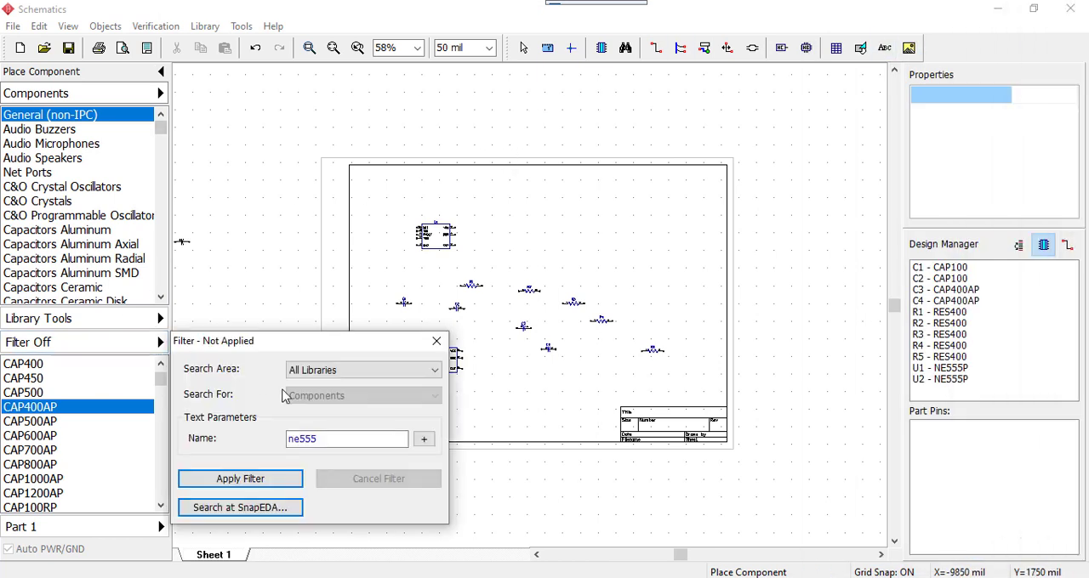
pyautogui.press('Escape')
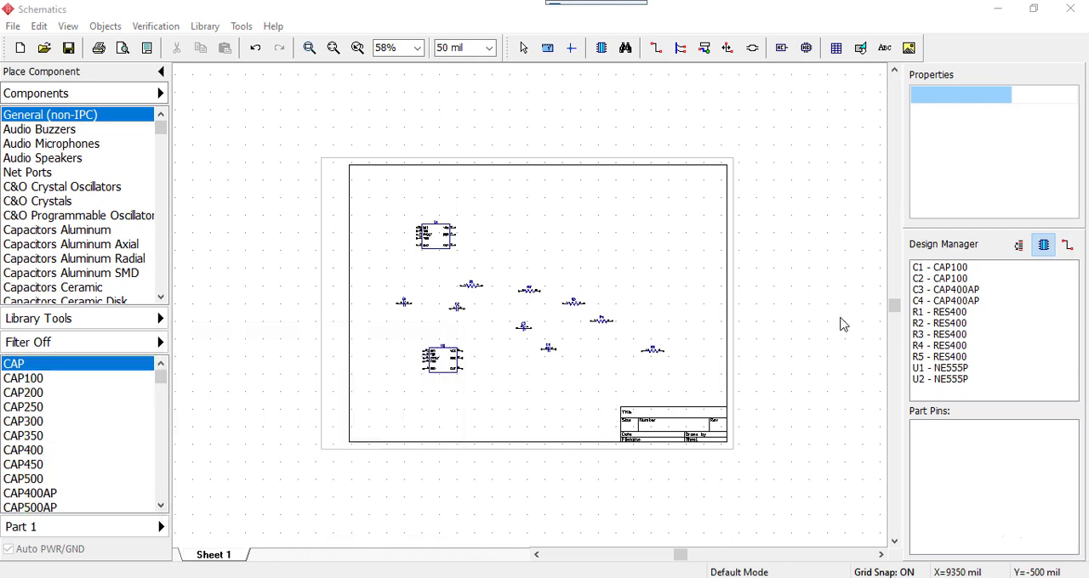
# Filter all component libraries by the name 3386j and move the filter dialog clear of the component list
pyautogui.click(160, 342)
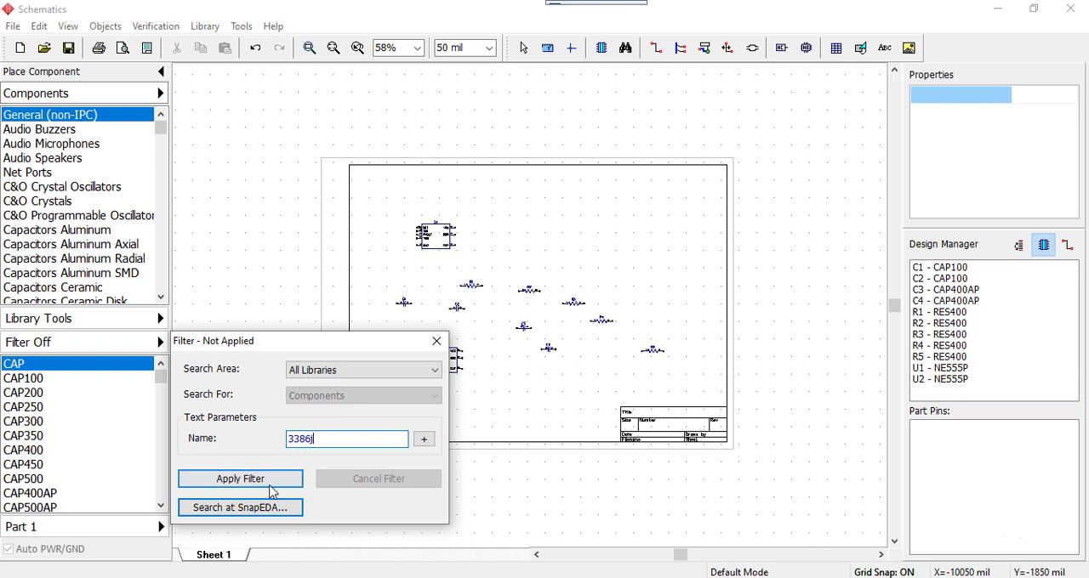
pyautogui.click(241, 481)
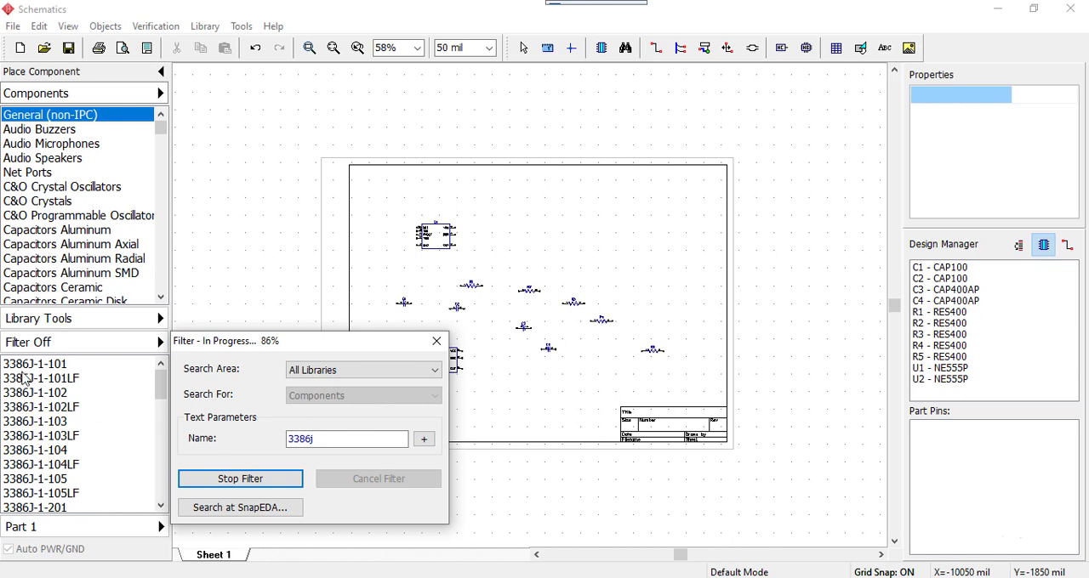
pyautogui.moveTo(238, 344); pyautogui.dragTo(470, 107)
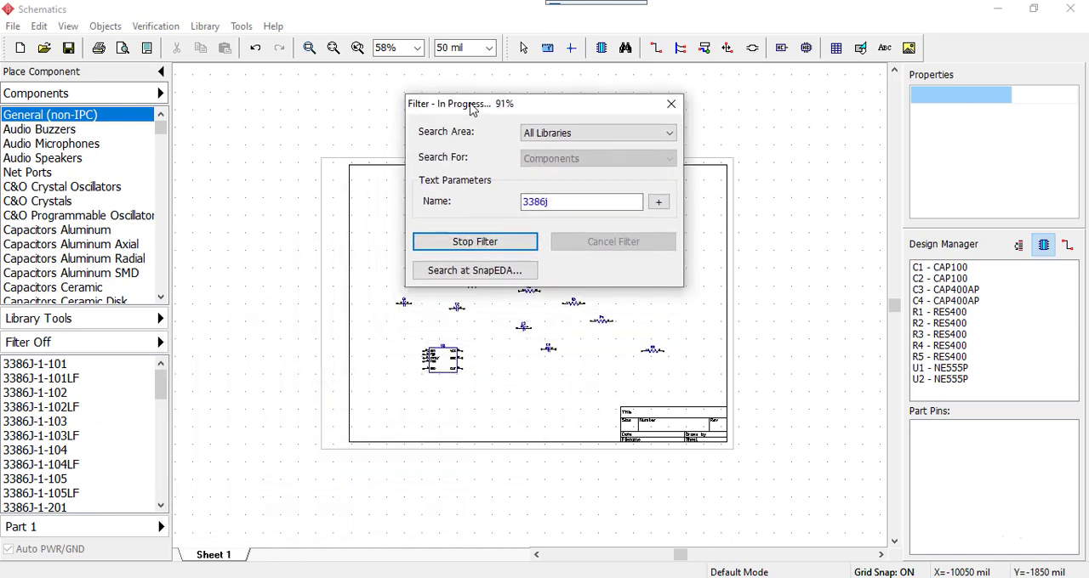
# Place two 3386J-1-101 potentiometers, one on each side of the lower NE555P timer, and cancel and close the component filter
pyautogui.click(44, 392)
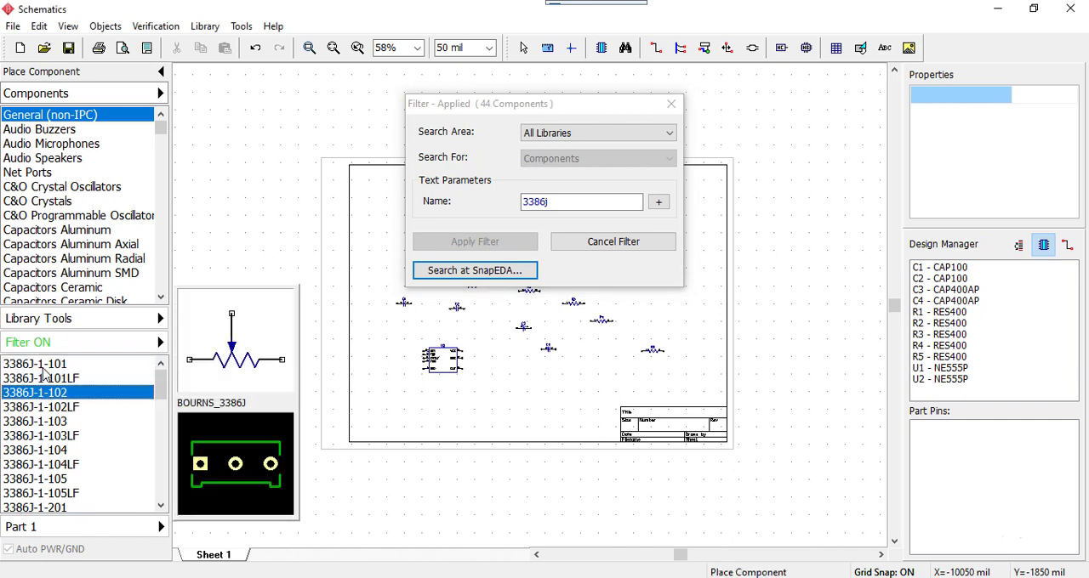
pyautogui.press('Down')
pyautogui.press('Down')
pyautogui.press('Up')
pyautogui.press('Up')
pyautogui.press('Up')
pyautogui.press('Up')
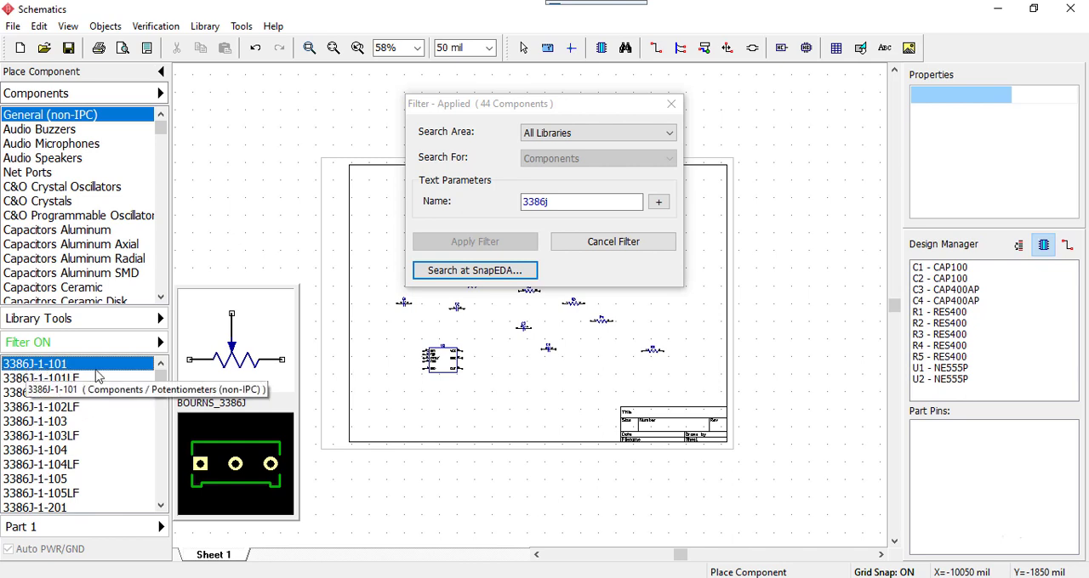
pyautogui.click(396, 344)
pyautogui.click(547, 380)
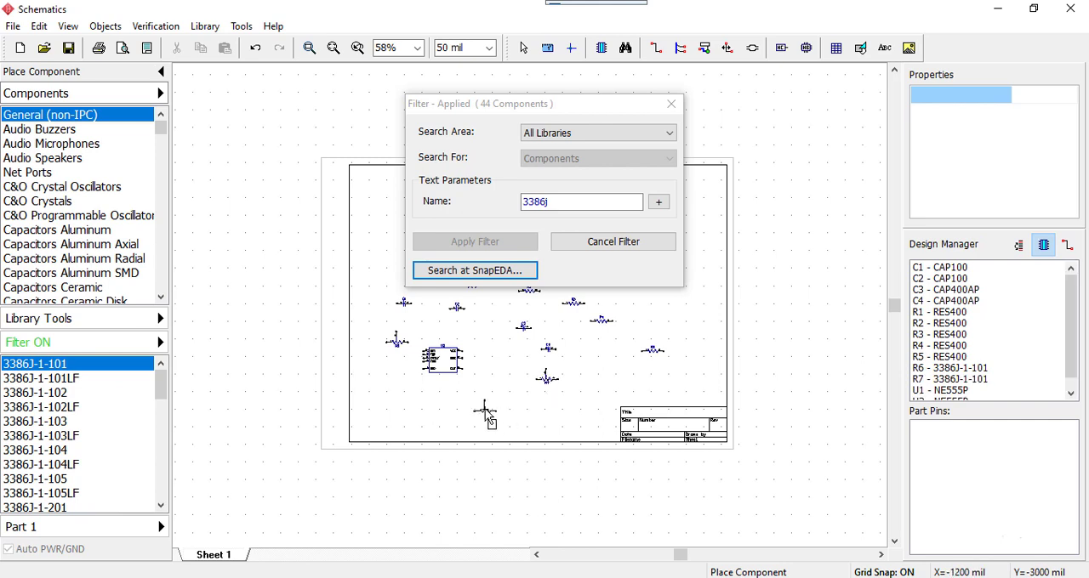
pyautogui.click(619, 245)
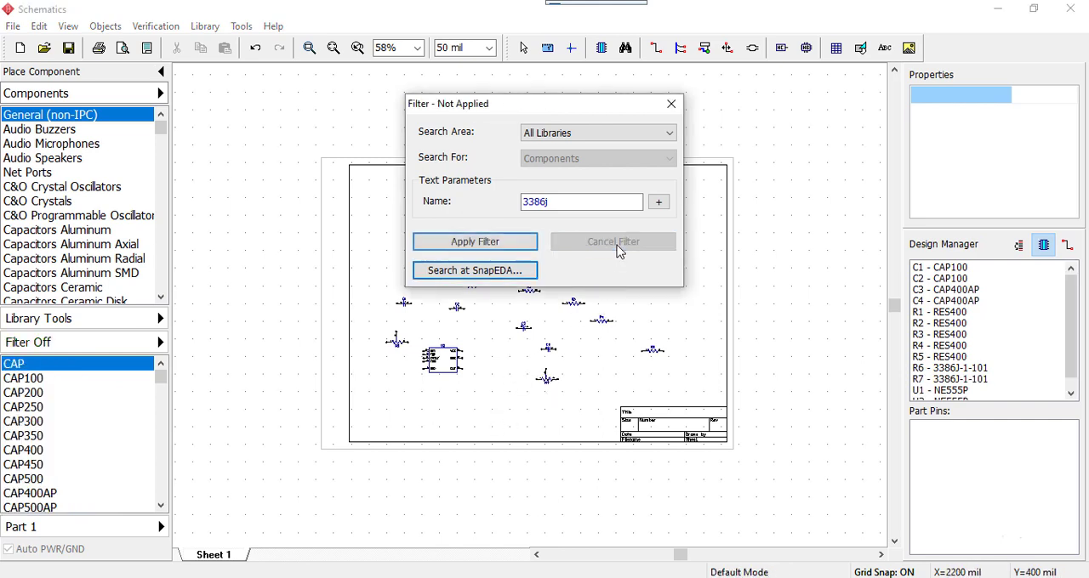
pyautogui.click(671, 104)
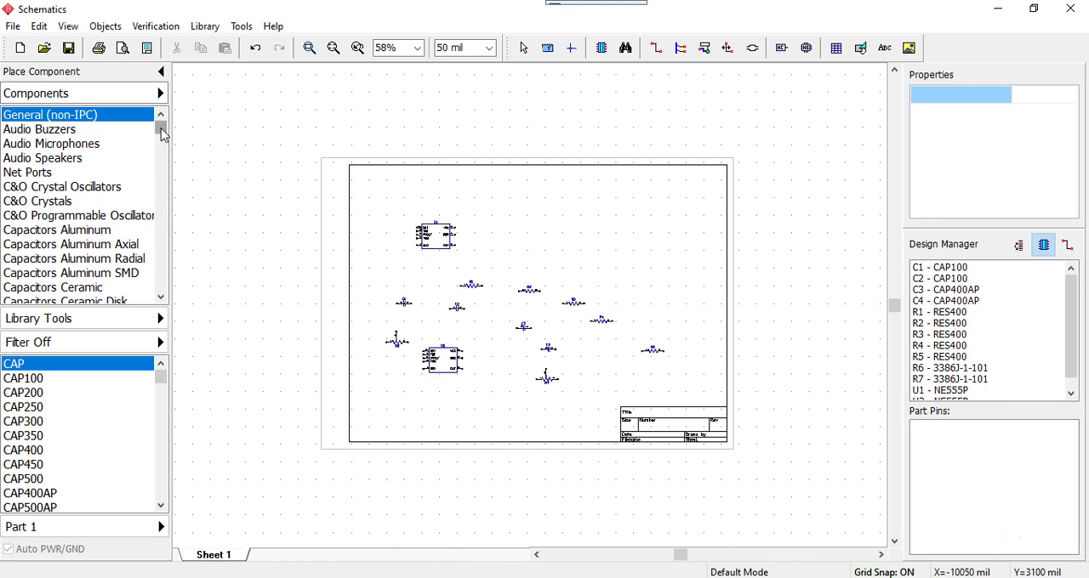
# Place two LED-10R_Red LEDs from the Opto LED (non-IPC) library, one beside the upper NE555P and one right of the resistors
pyautogui.moveTo(161, 134); pyautogui.dragTo(161, 258)
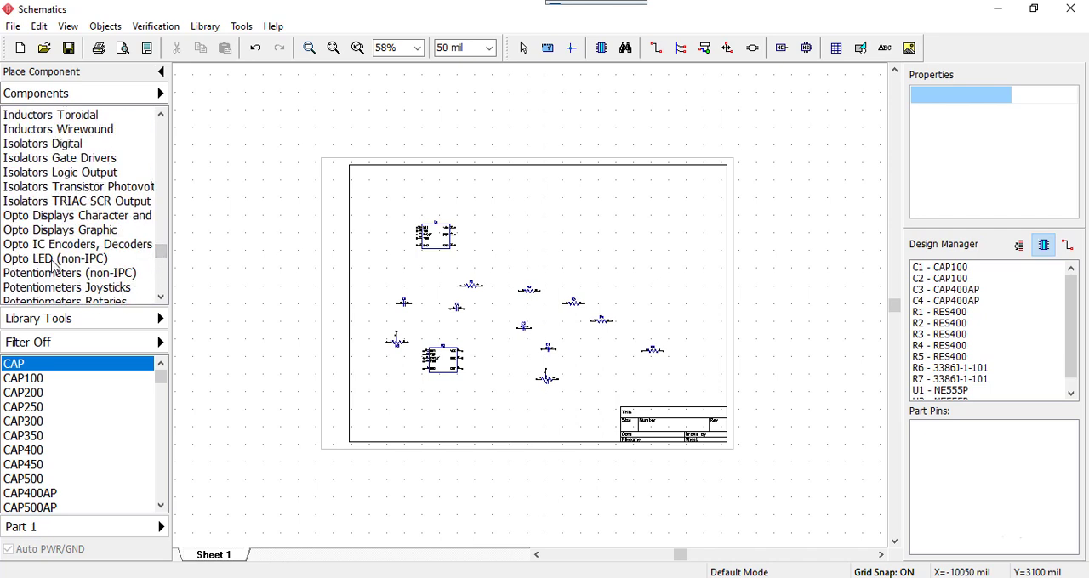
pyautogui.click(54, 259)
pyautogui.click(60, 379)
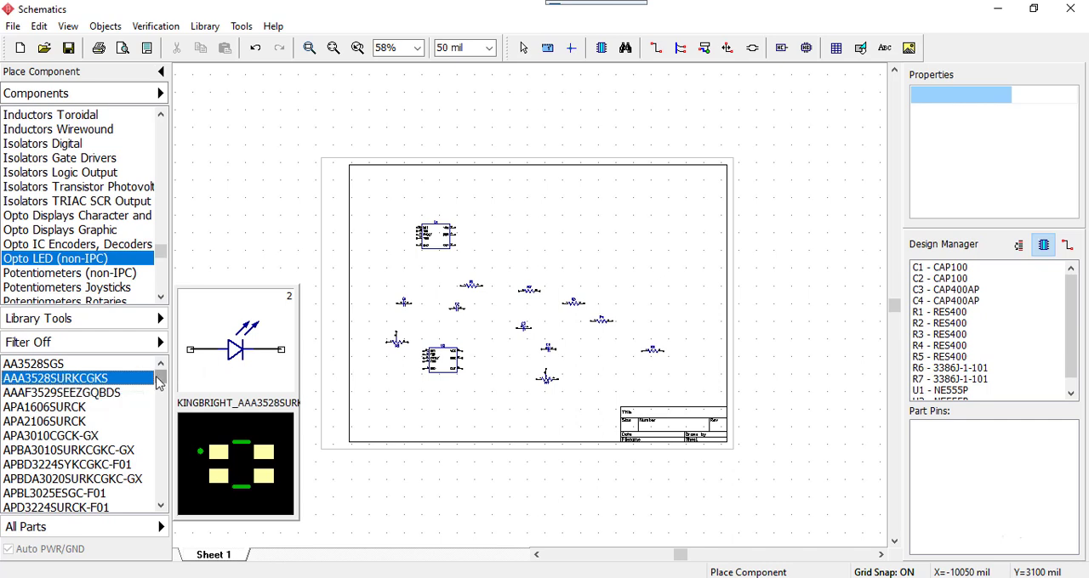
pyautogui.moveTo(157, 380); pyautogui.dragTo(158, 385)
pyautogui.click(55, 421)
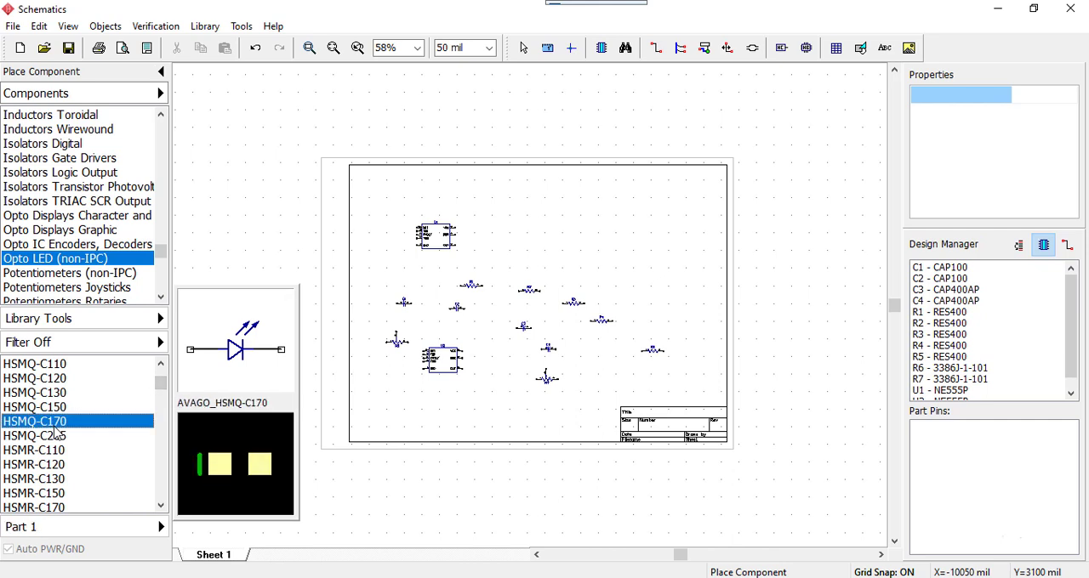
pyautogui.press('Down')
pyautogui.press('Down')
pyautogui.press('Down')
pyautogui.press('Down')
pyautogui.press('Down')
pyautogui.press('Down')
pyautogui.press('Down')
pyautogui.press('Down')
pyautogui.press('Down')
pyautogui.press('Down')
pyautogui.press('Down')
pyautogui.press('Down')
pyautogui.press('Down')
pyautogui.press('Down')
pyautogui.press('Down')
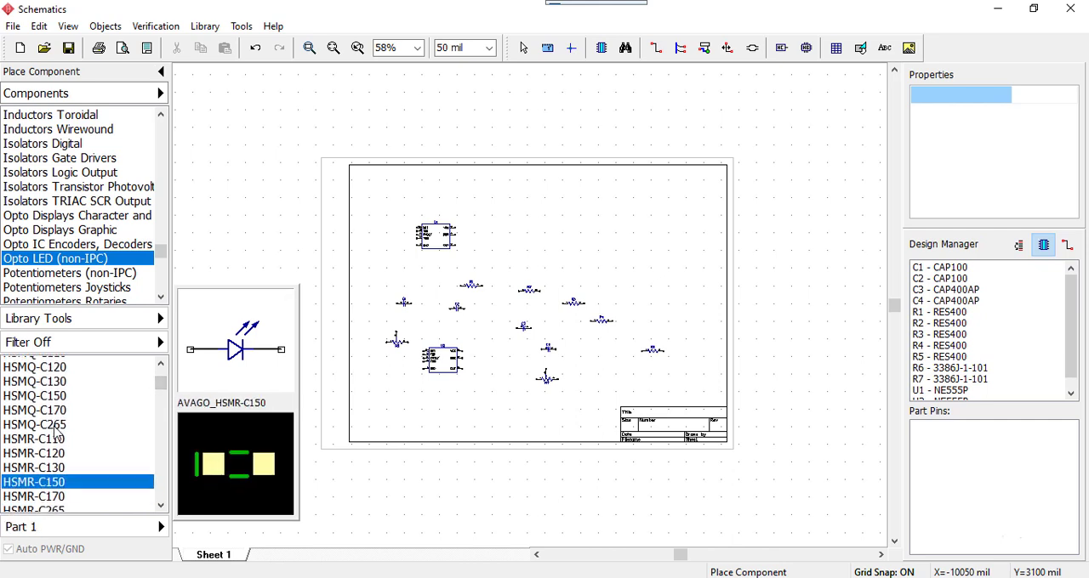
pyautogui.press('Up')
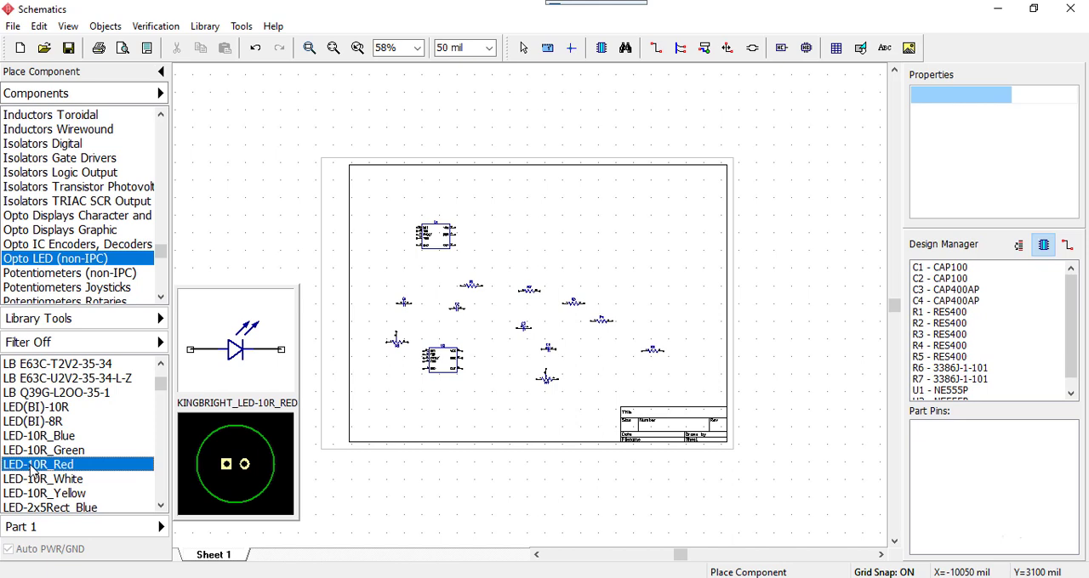
pyautogui.click(491, 235)
pyautogui.click(634, 308)
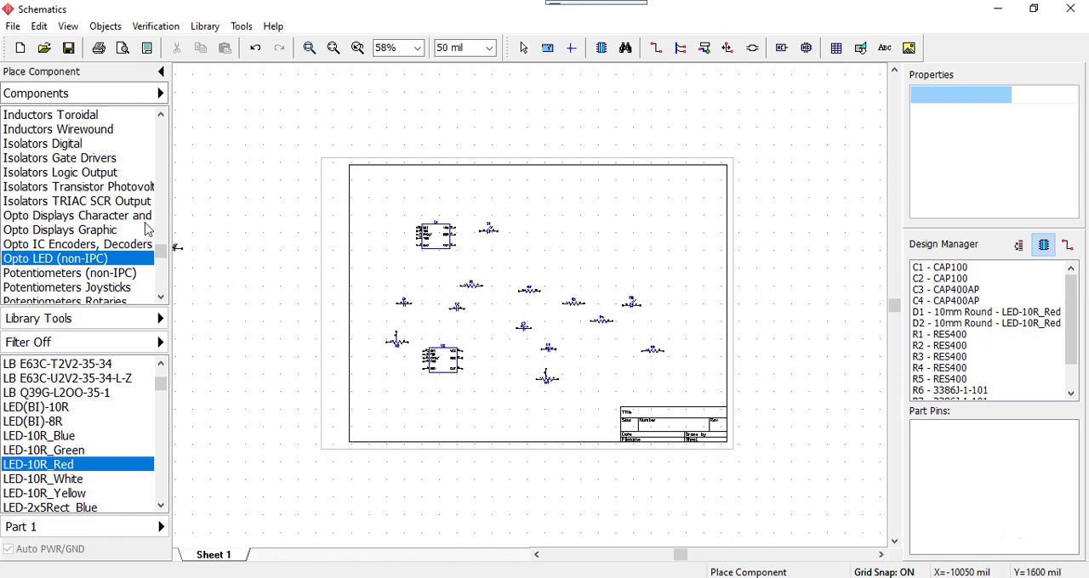
# Filter all component libraries by the name 8531MCQE2 and move the filter dialog clear of the component list
pyautogui.moveTo(161, 251); pyautogui.dragTo(164, 260)
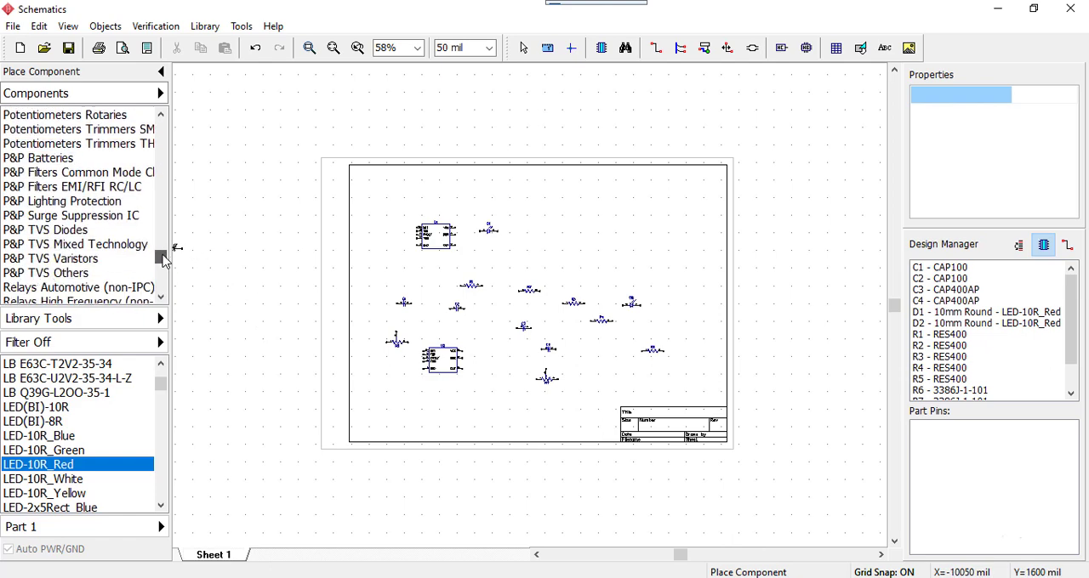
pyautogui.moveTo(304, 439); pyautogui.dragTo(275, 440)
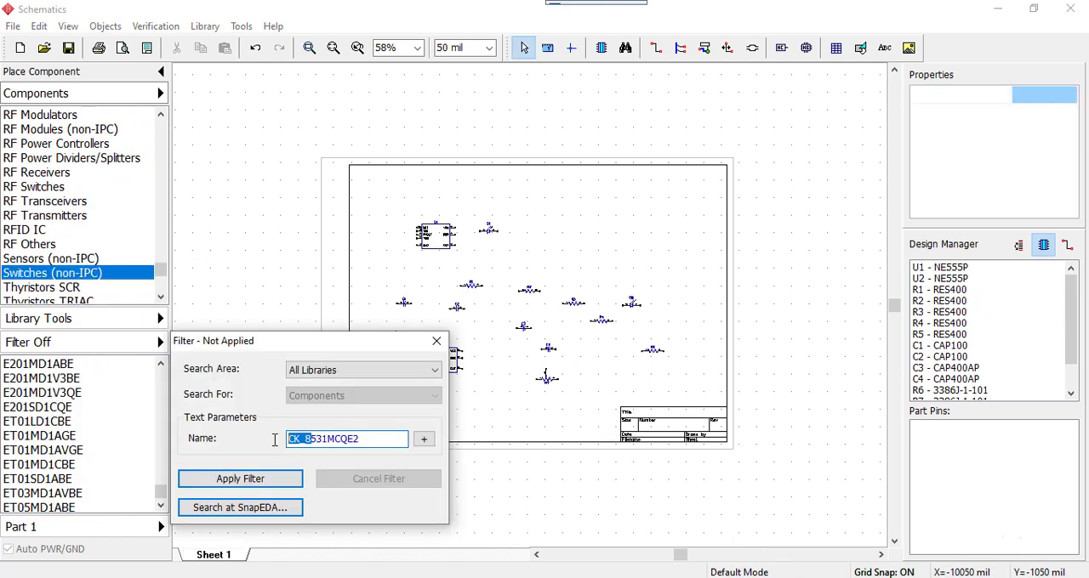
pyautogui.press('BackSpace')
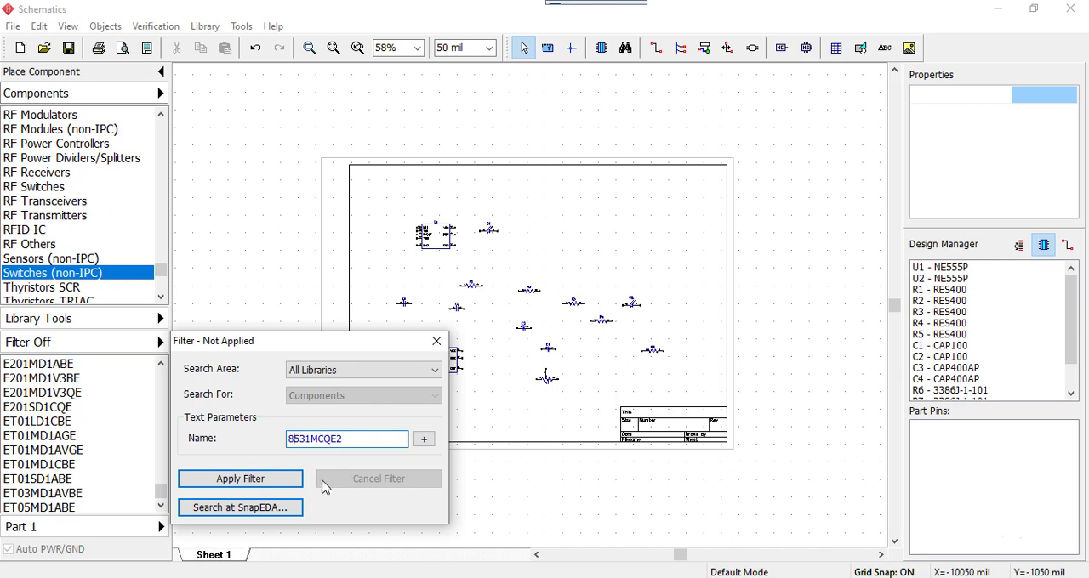
pyautogui.click(266, 486)
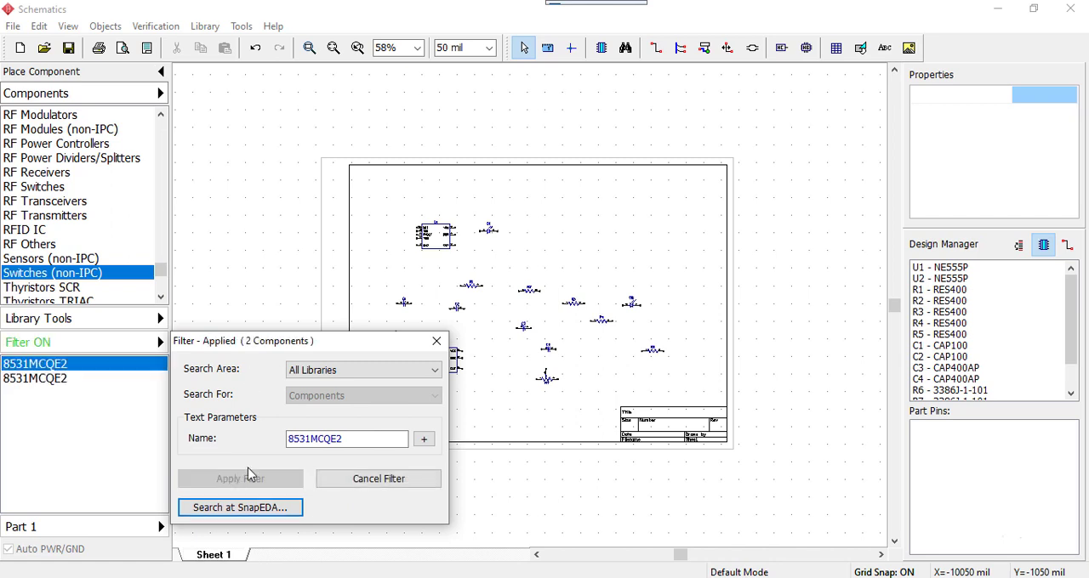
pyautogui.moveTo(255, 342); pyautogui.dragTo(535, 150)
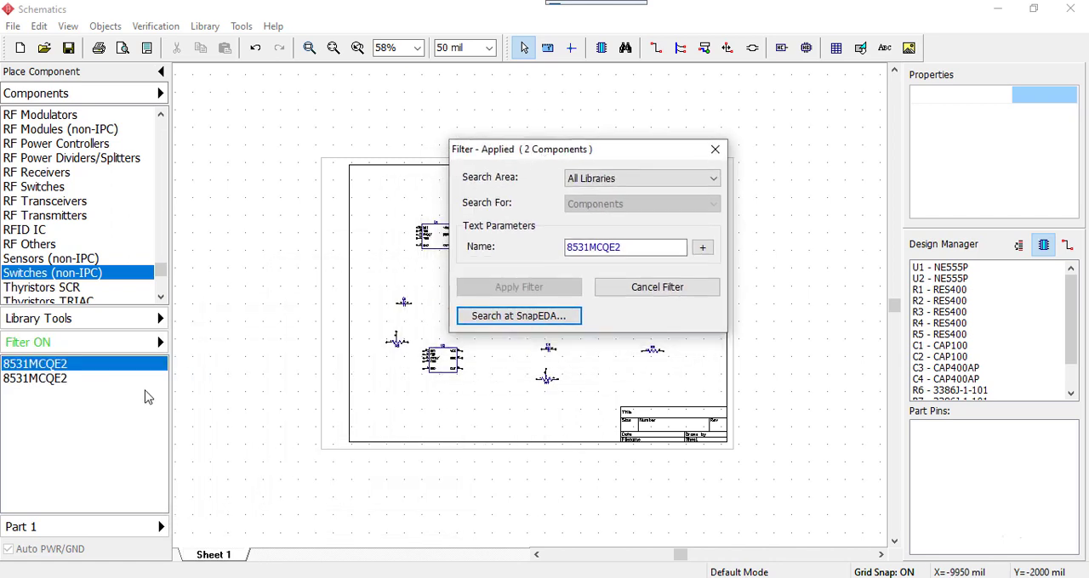
# Compare the two 8531MCQE2 entries, place two pushbuttons of the second one below the lower NE555P, and end component placement
pyautogui.click(34, 380)
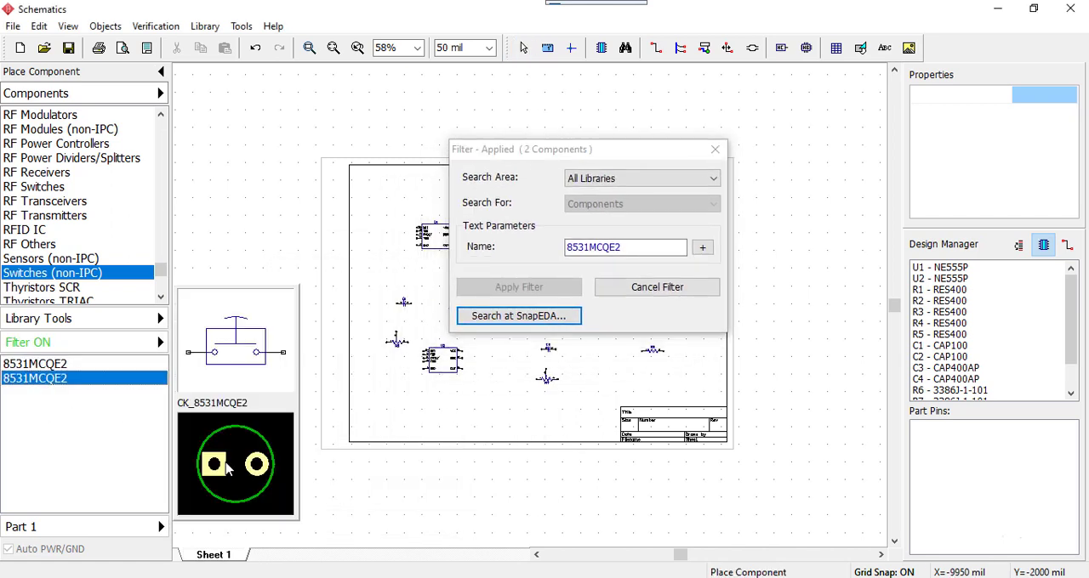
pyautogui.click(44, 366)
pyautogui.click(44, 387)
pyautogui.click(48, 369)
pyautogui.click(48, 380)
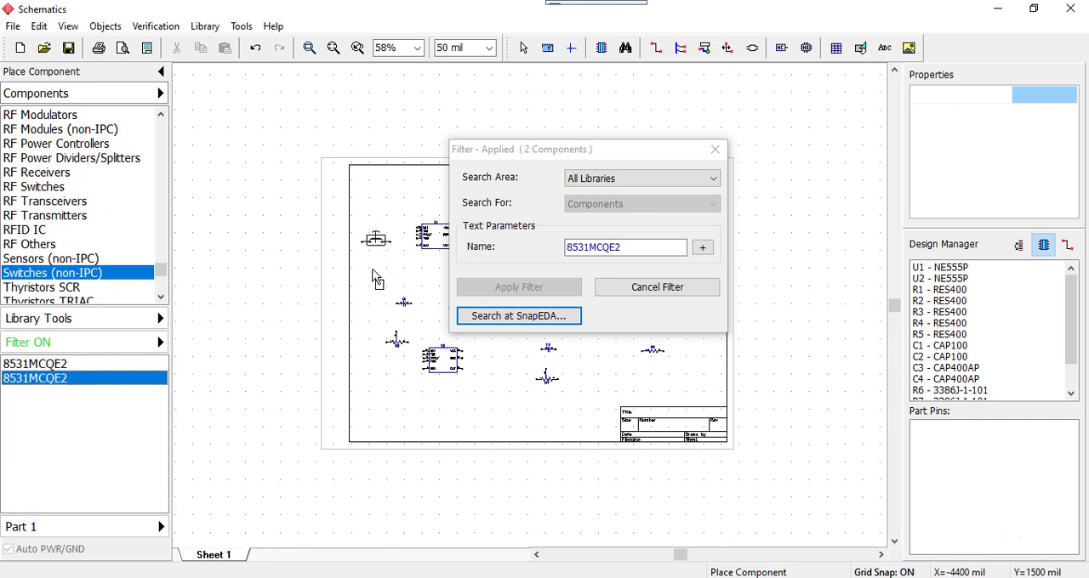
pyautogui.click(413, 391)
pyautogui.click(480, 411)
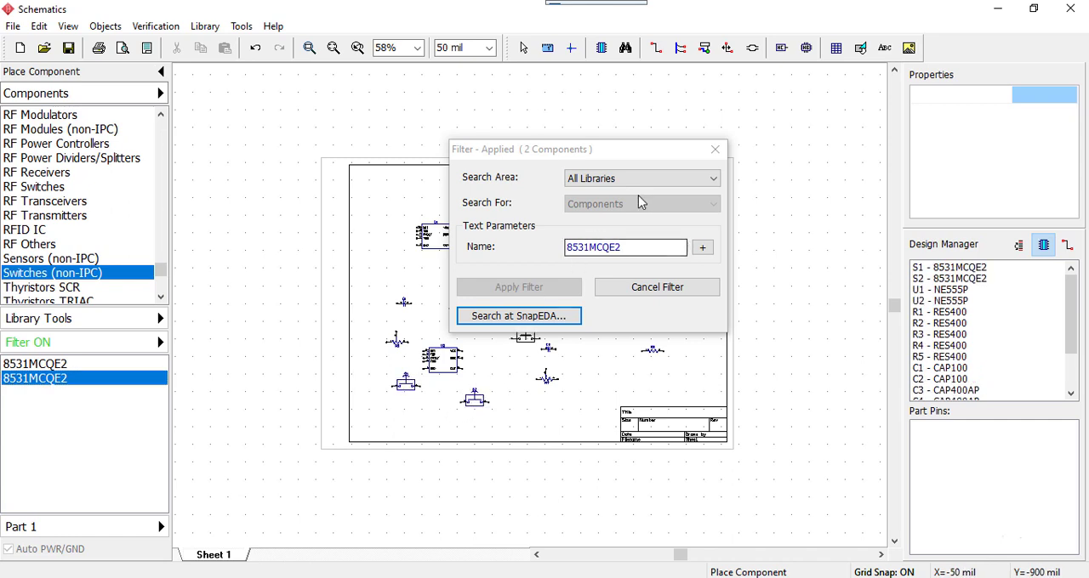
pyautogui.click(715, 151)
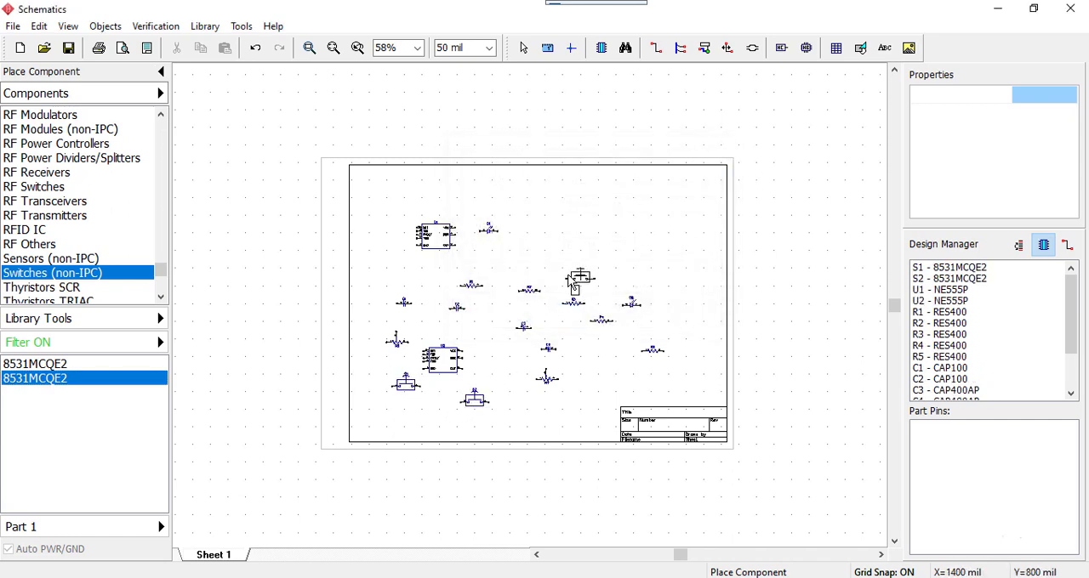
pyautogui.press('Escape')
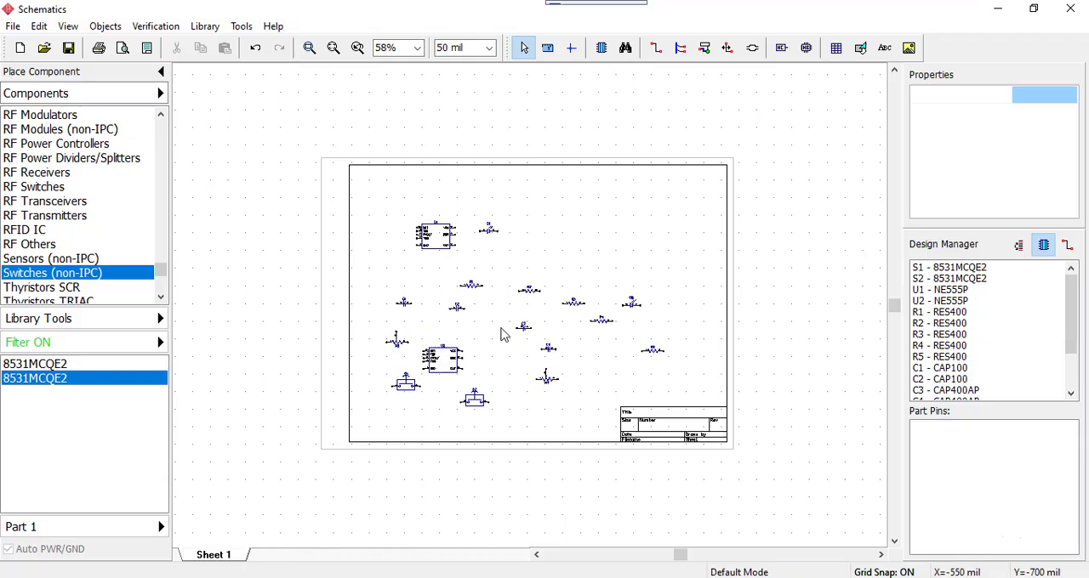
# Examine the placed components up close and consult the Proteus reference window before arranging them
pyautogui.scroll(2, 504, 325)
pyautogui.scroll(5, 504, 325)
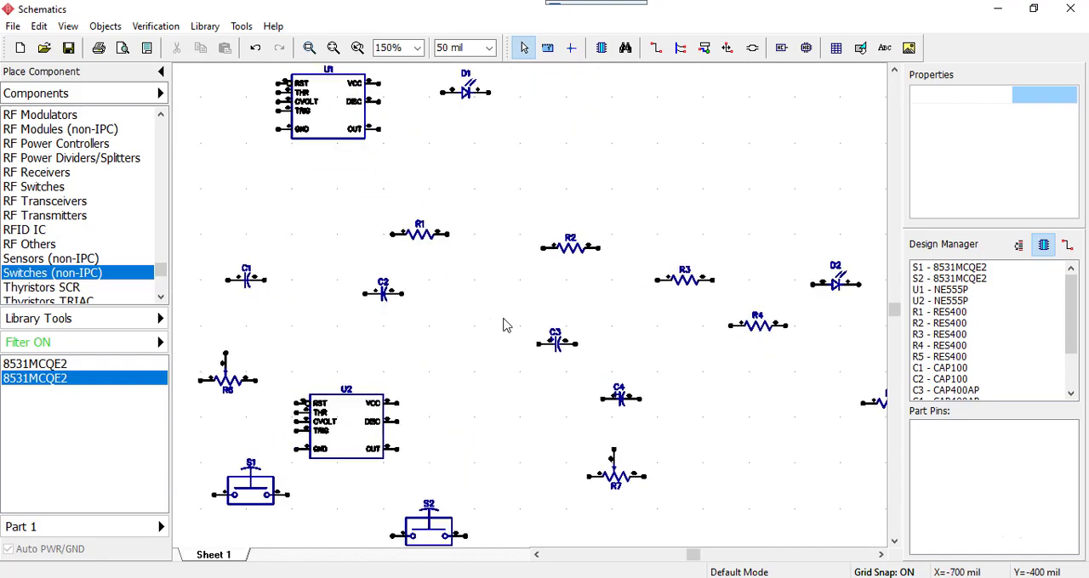
pyautogui.moveTo(490, 270); pyautogui.dragTo(719, 381, button='middle')
pyautogui.scroll(-1, 704, 410)
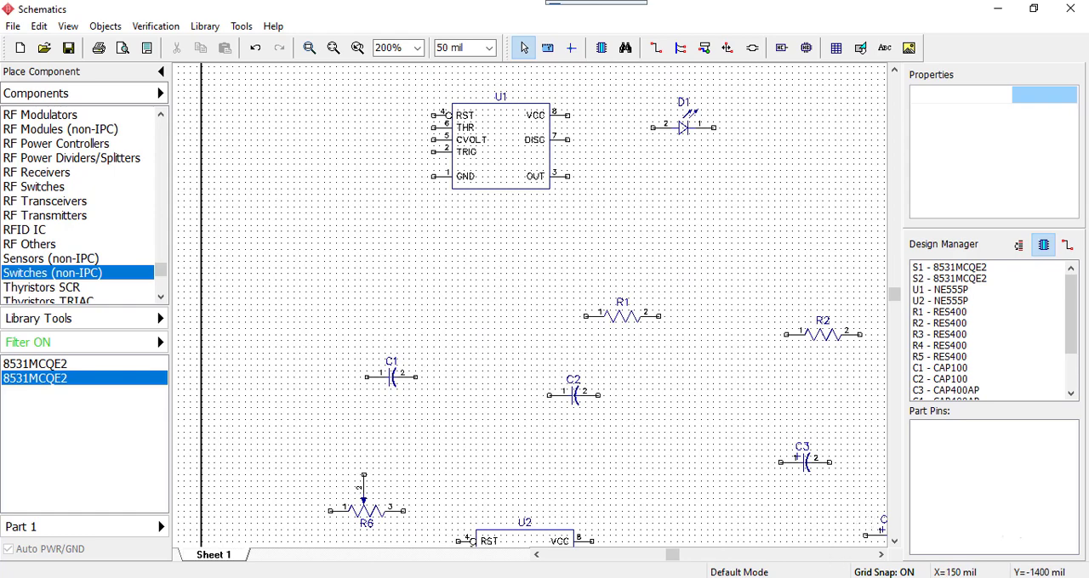
pyautogui.click(633, 577)
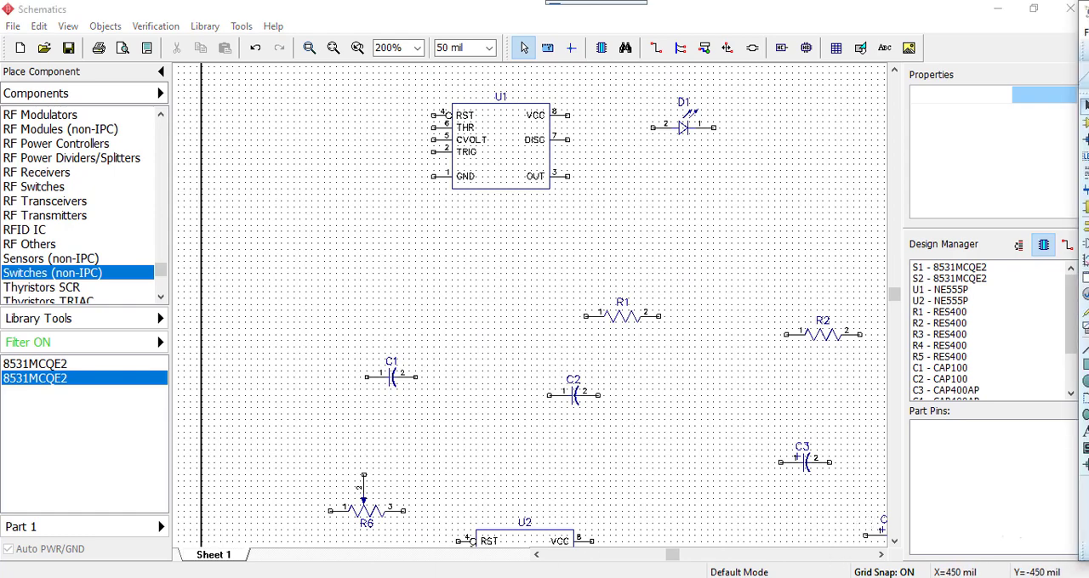
pyautogui.moveTo(1088, 24)
pyautogui.mouseDown()
pyautogui.moveTo(1076, 71)
pyautogui.moveTo(1014, 64)
pyautogui.moveTo(1088, 24)
pyautogui.mouseUp()
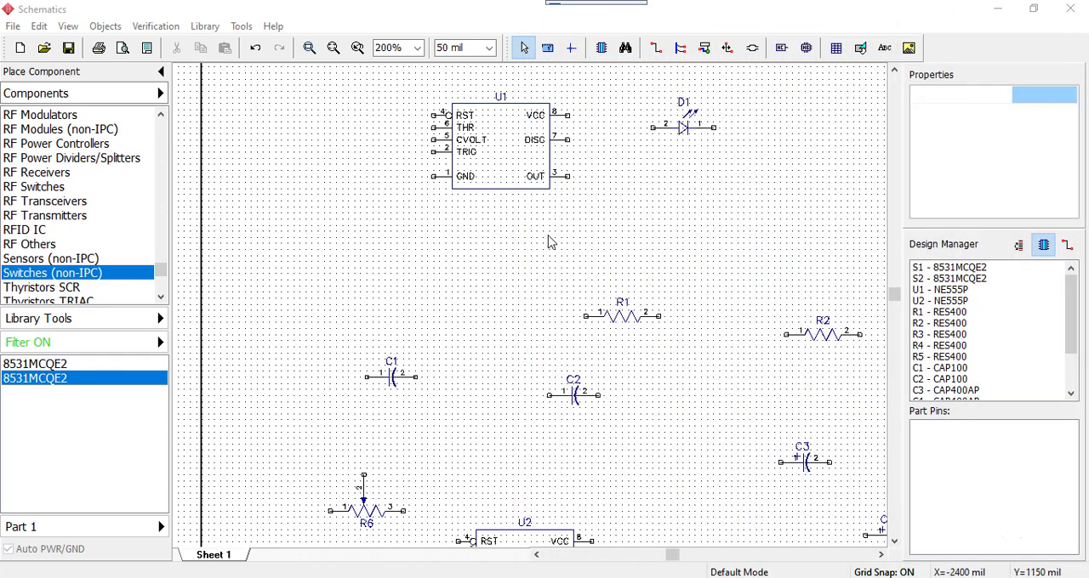
# Move the NE555P timer U1 up and to the left, to about X=-3050, Y=2700 mil
pyautogui.moveTo(551, 240); pyautogui.dragTo(523, 402, button='middle')
pyautogui.scroll(-1, 522, 409)
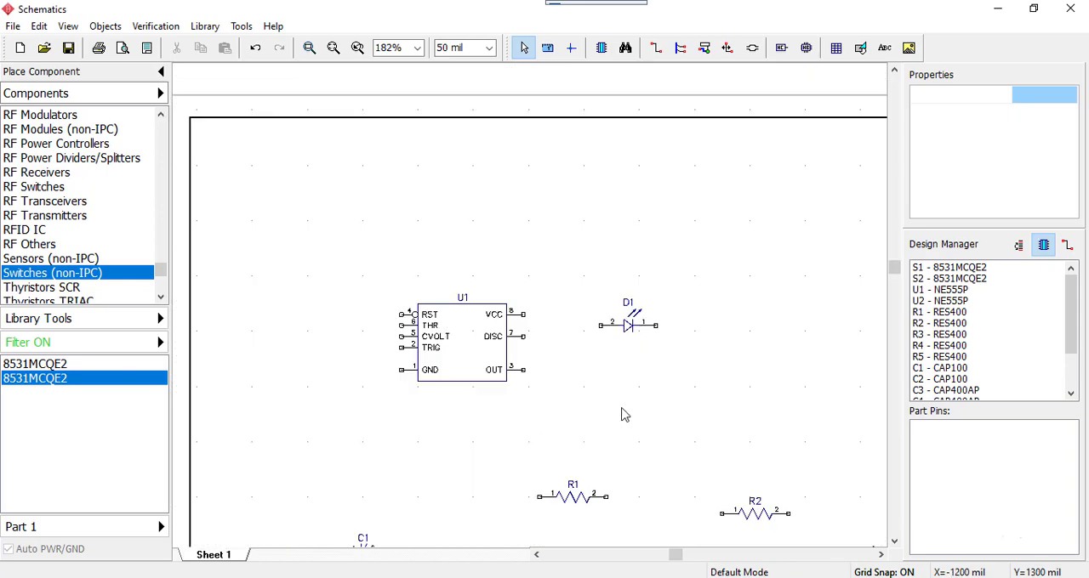
pyautogui.moveTo(622, 403); pyautogui.dragTo(713, 328, button='middle')
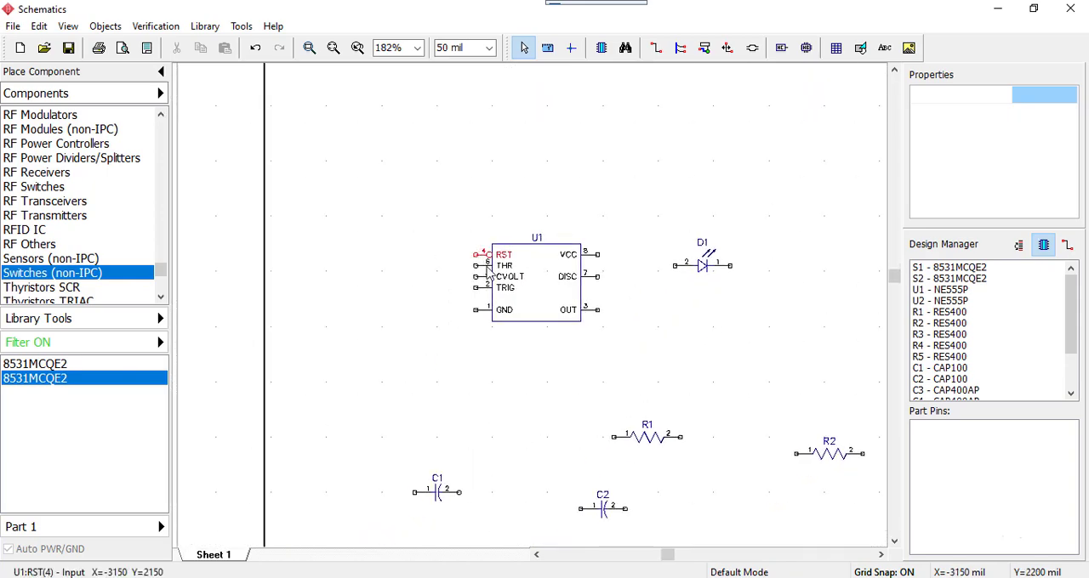
pyautogui.moveTo(542, 308); pyautogui.dragTo(494, 223)
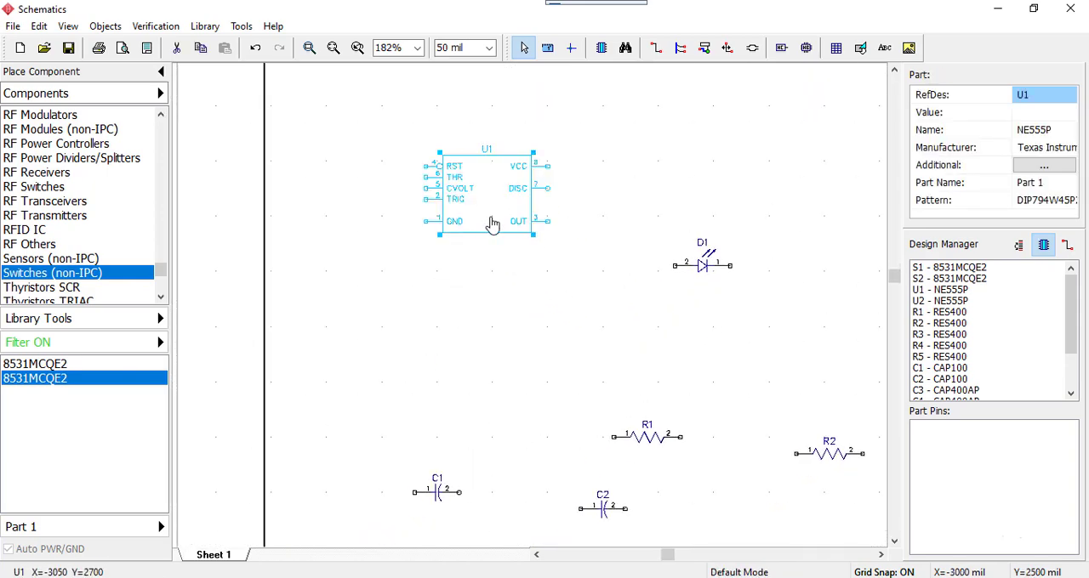
# Move resistors R1 and R2 together up to the area just below timer U1
pyautogui.click(520, 277)
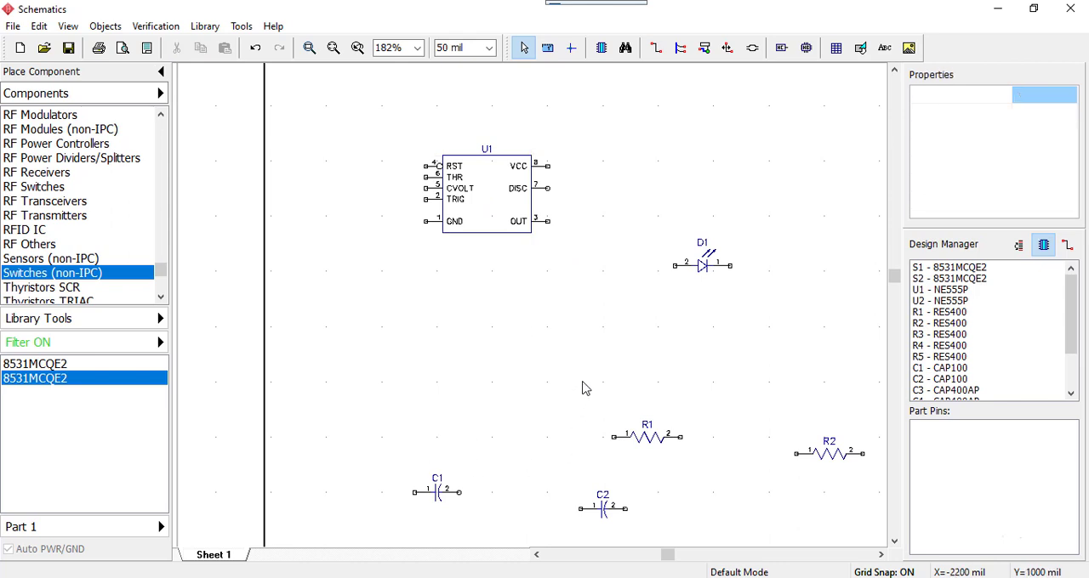
pyautogui.moveTo(583, 388); pyautogui.dragTo(876, 492)
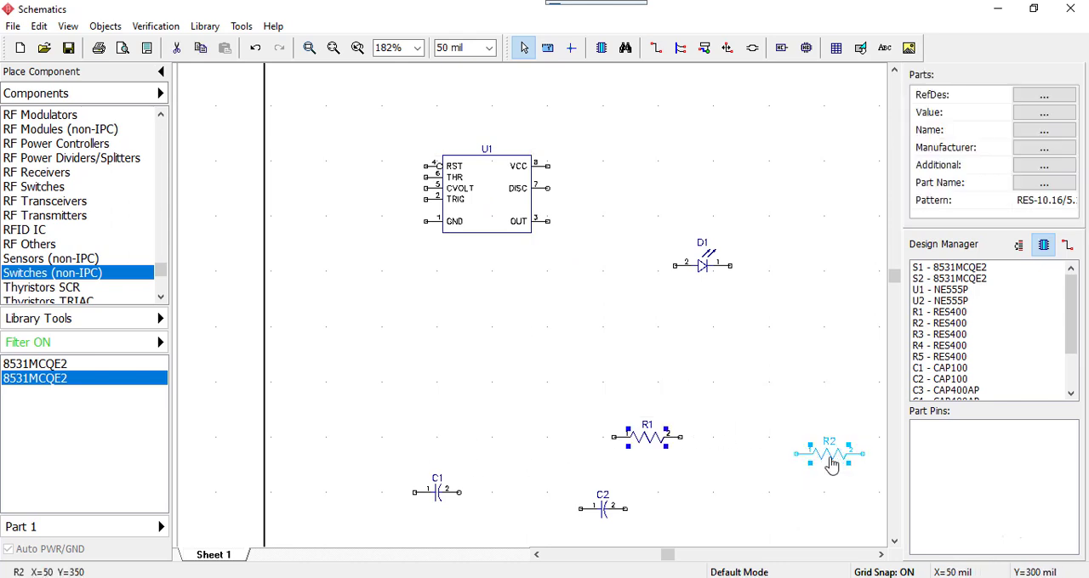
pyautogui.moveTo(831, 464); pyautogui.dragTo(576, 301)
pyautogui.click(710, 294)
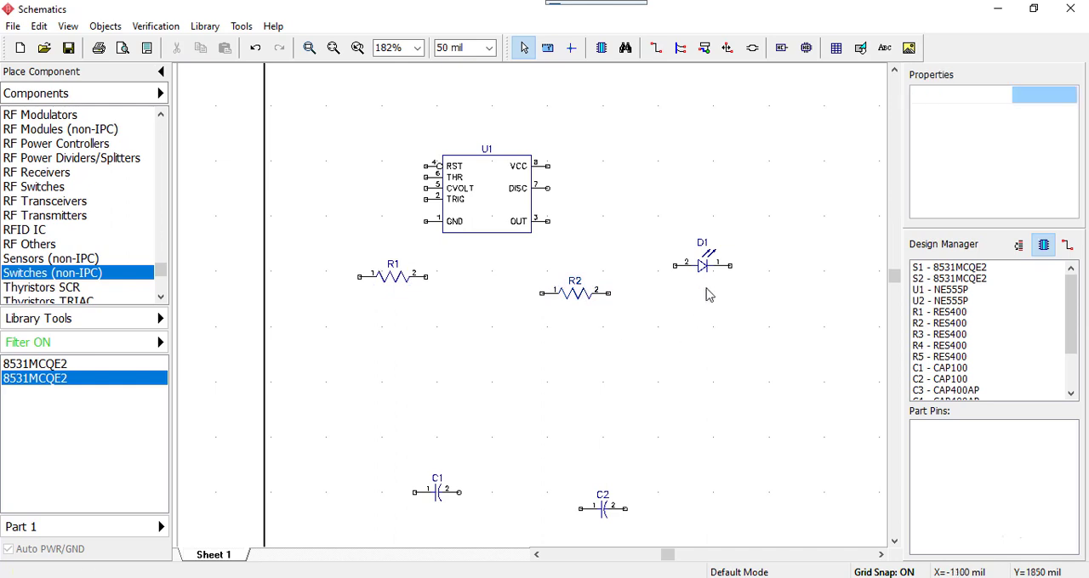
# Move LED D1 closer to U1 on its output side and place resistor R3 directly above the LED
pyautogui.moveTo(705, 265); pyautogui.dragTo(667, 227)
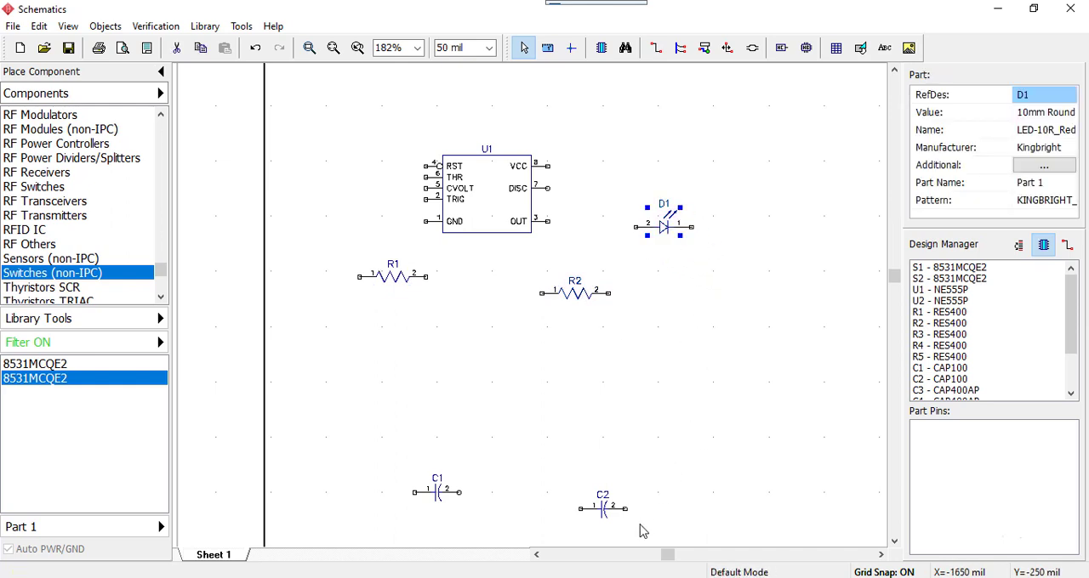
pyautogui.moveTo(657, 455); pyautogui.dragTo(573, 393, button='middle')
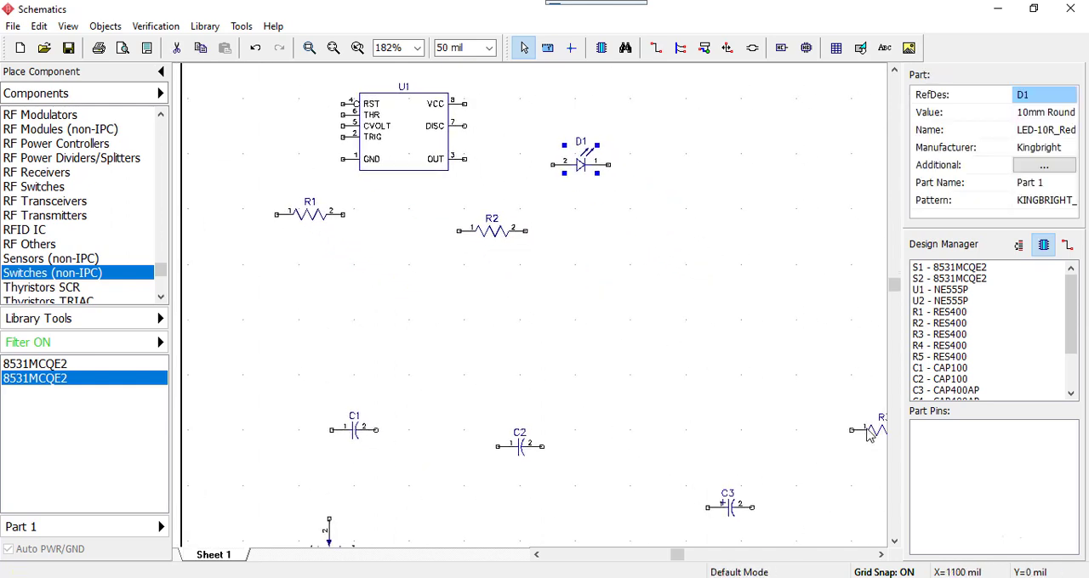
pyautogui.moveTo(869, 434); pyautogui.dragTo(570, 112)
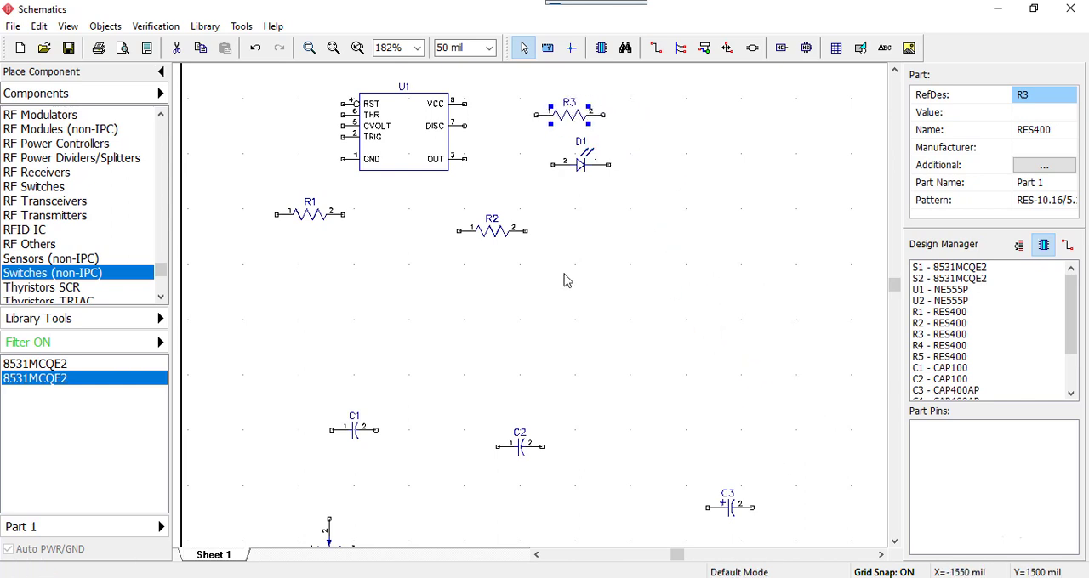
pyautogui.moveTo(501, 335); pyautogui.dragTo(649, 352, button='middle')
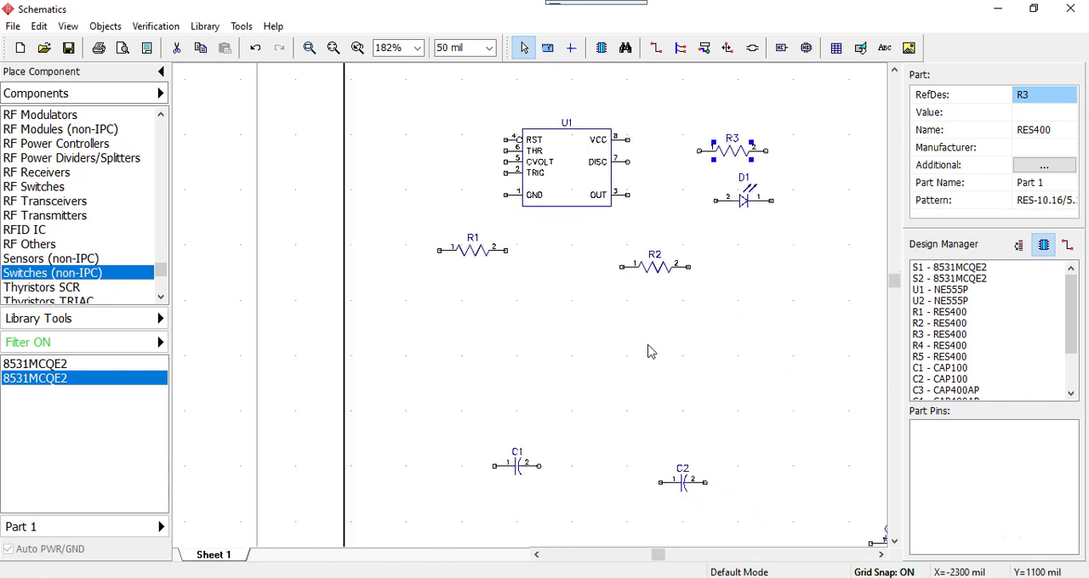
pyautogui.click(650, 352)
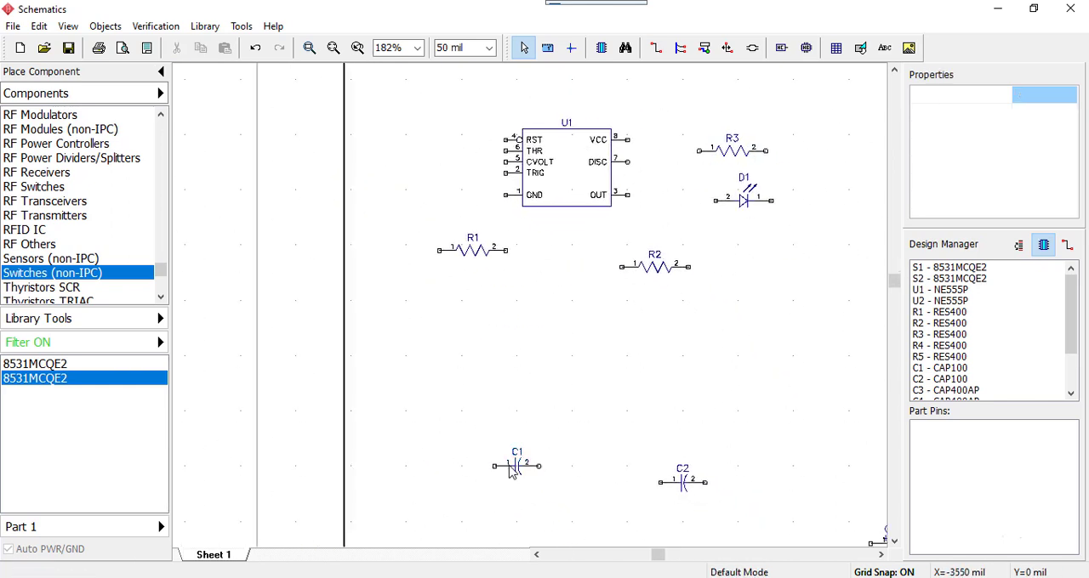
# Move capacitor C1 between R1 and R2 below U1, and place polarized capacitor C3 beneath R1
pyautogui.moveTo(511, 472); pyautogui.dragTo(540, 274)
pyautogui.scroll(1, 614, 400)
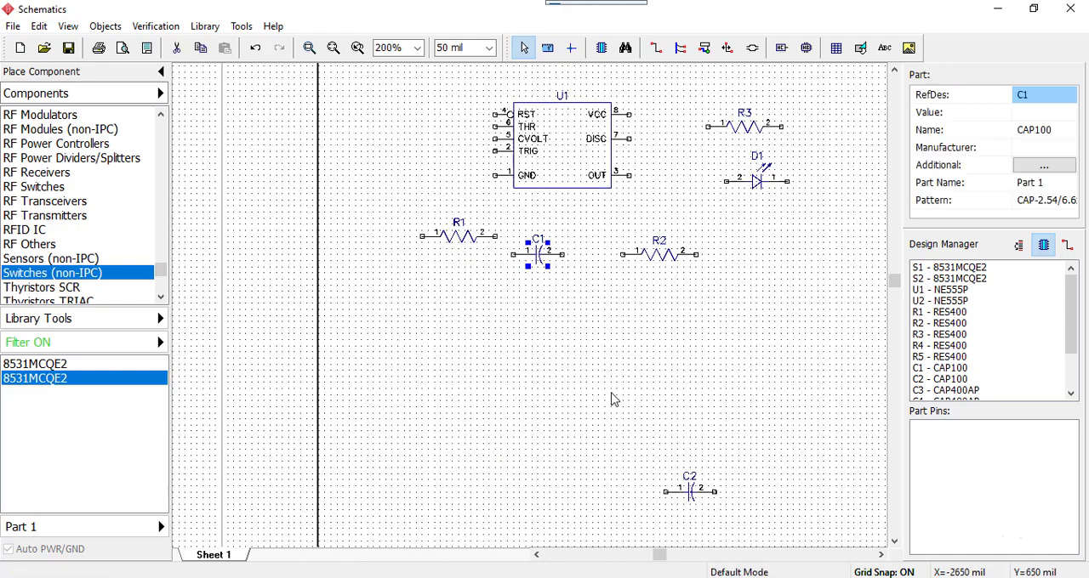
pyautogui.moveTo(728, 459); pyautogui.dragTo(571, 308, button='middle')
pyautogui.scroll(-1, 571, 309)
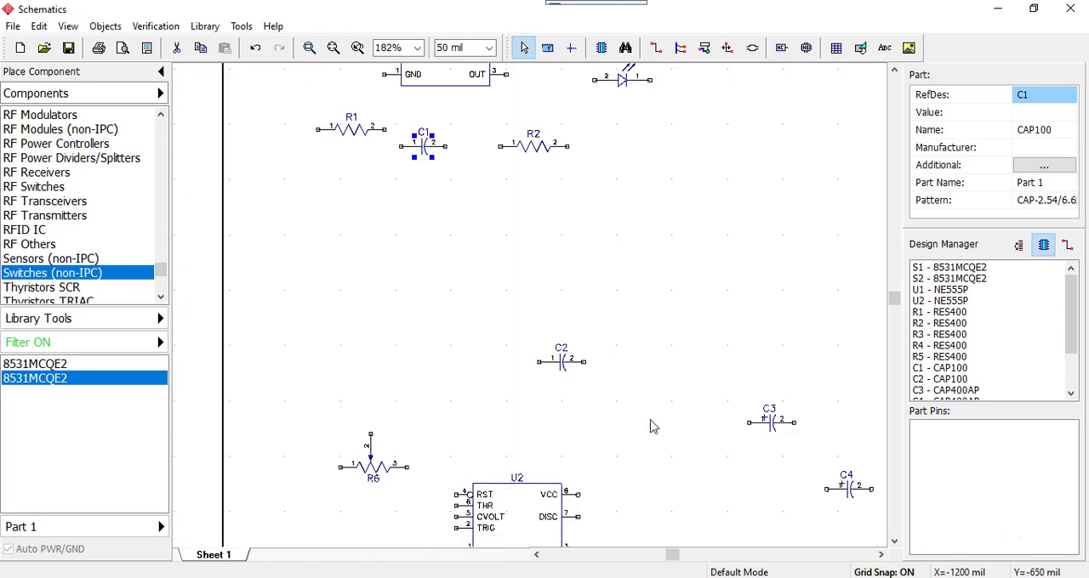
pyautogui.moveTo(703, 395); pyautogui.dragTo(814, 450)
pyautogui.moveTo(770, 421); pyautogui.dragTo(353, 198)
pyautogui.moveTo(518, 230); pyautogui.dragTo(729, 496, button='middle')
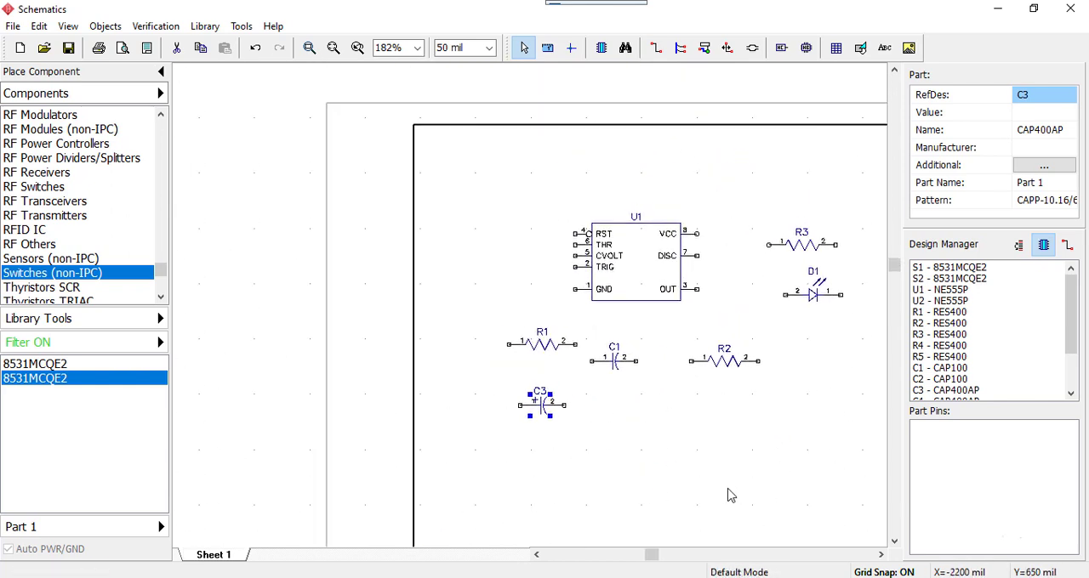
pyautogui.click(651, 408)
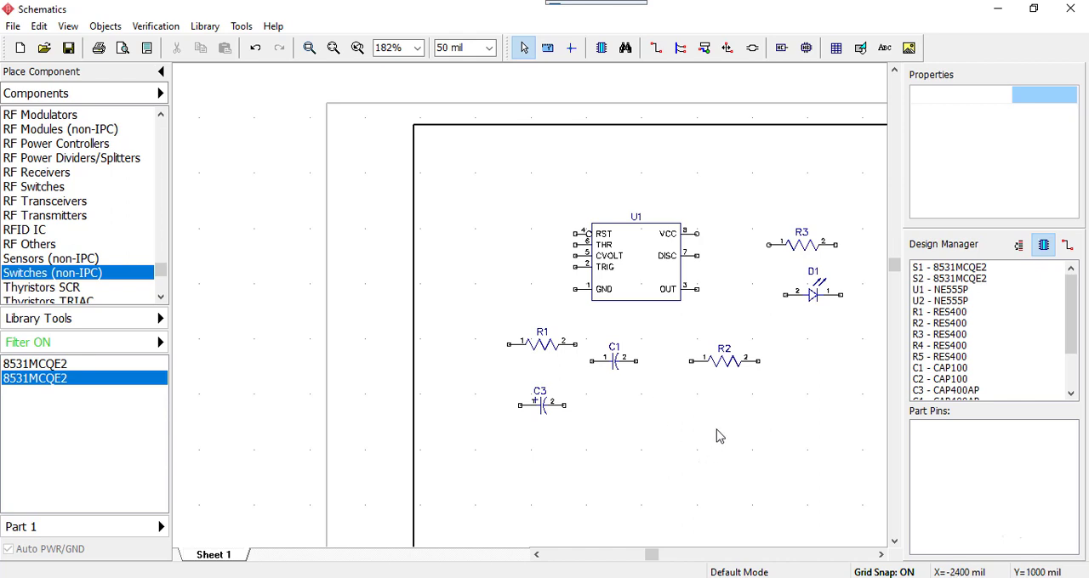
# Move potentiometer R6 below C1 and move resistor R2 out of the U1 group to beside C2
pyautogui.moveTo(678, 468); pyautogui.dragTo(603, 253, button='middle')
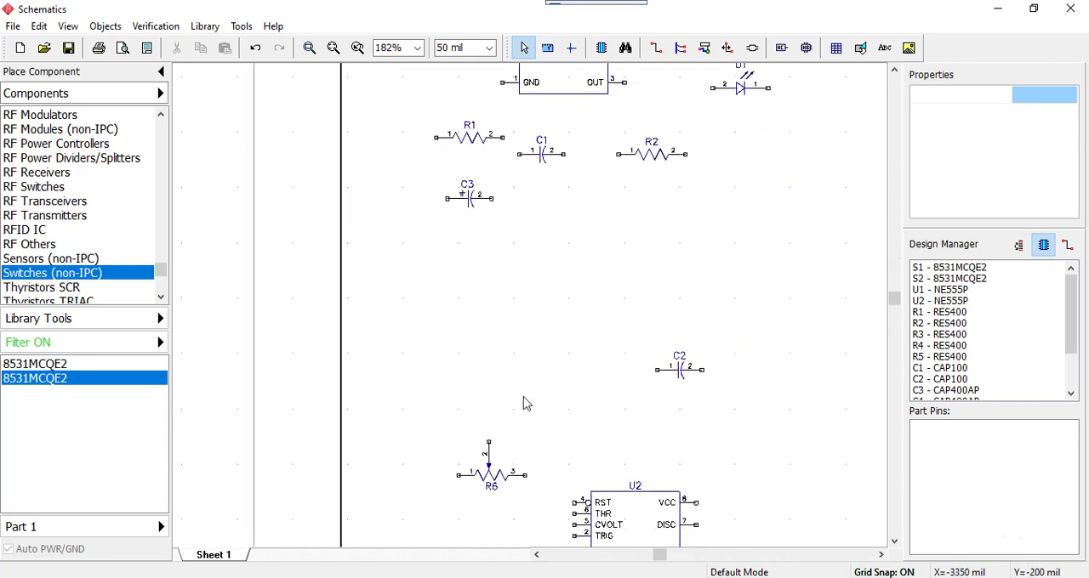
pyautogui.moveTo(440, 434); pyautogui.dragTo(561, 510)
pyautogui.moveTo(493, 483)
pyautogui.mouseDown()
pyautogui.moveTo(562, 239)
pyautogui.moveTo(555, 222)
pyautogui.mouseUp()
pyautogui.moveTo(729, 263); pyautogui.dragTo(732, 496, button='middle')
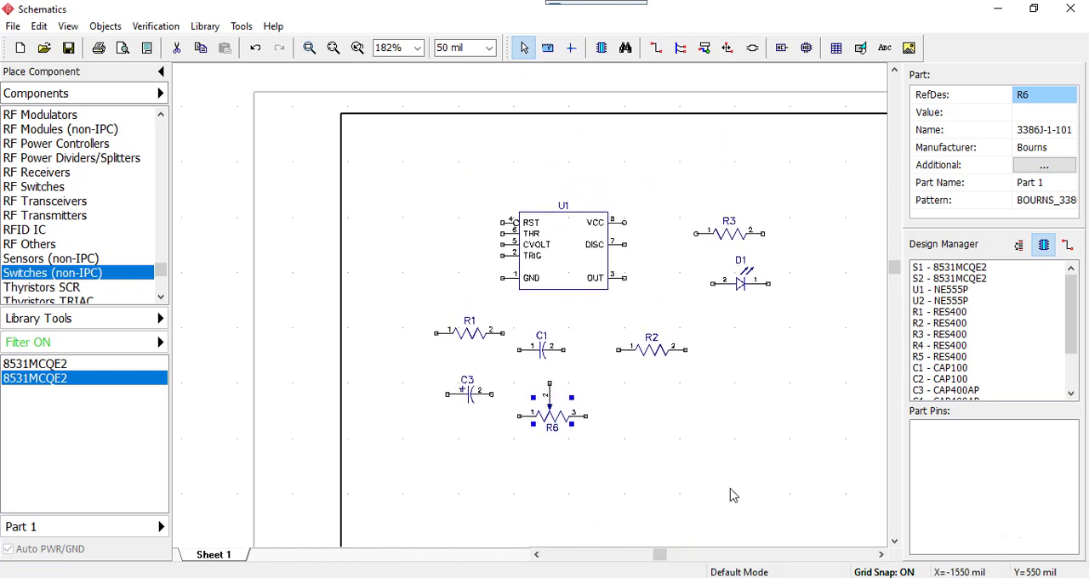
pyautogui.moveTo(656, 341); pyautogui.dragTo(843, 535)
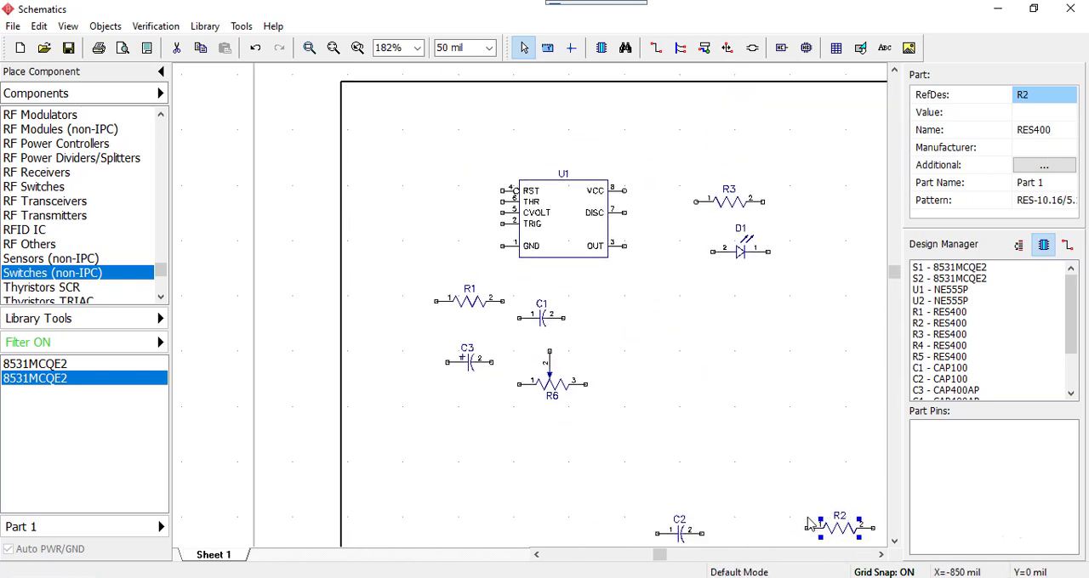
pyautogui.click(805, 481)
# Switch to the Proteus reference, examine the wiring of the U1 astable circuit up close, and return to the DipTrace schematic
pyautogui.moveTo(1088, 85); pyautogui.dragTo(946, 1)
pyautogui.scroll(2, 433, 204)
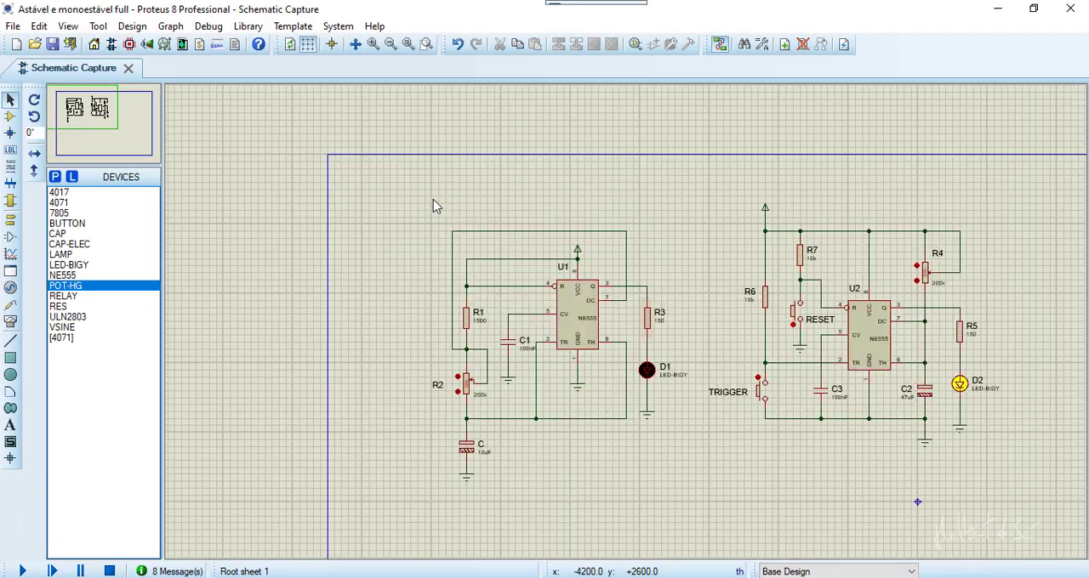
pyautogui.scroll(2, 627, 329)
pyautogui.moveTo(818, 296); pyautogui.dragTo(924, 270, button='middle')
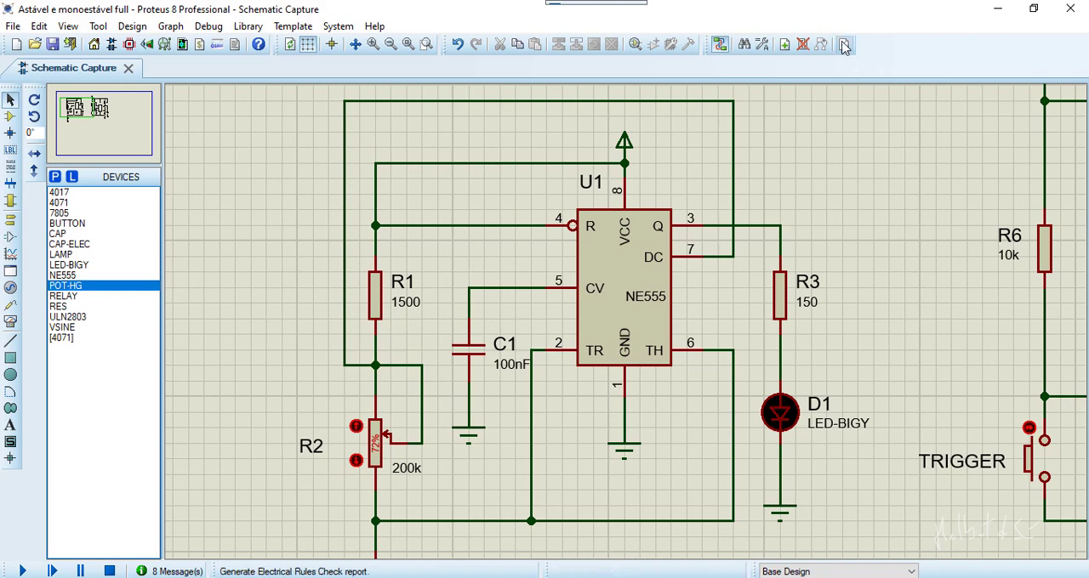
pyautogui.moveTo(850, 11); pyautogui.dragTo(1088, 4)
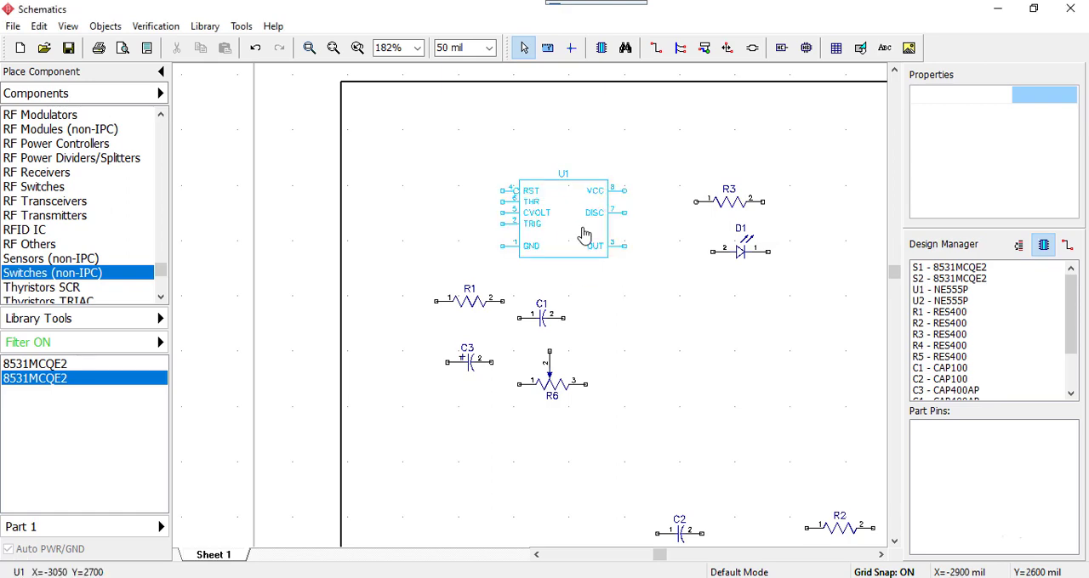
# Wire U1's VCC pin 8 over the top of the timer to its RST pin 4
pyautogui.scroll(2, 582, 230)
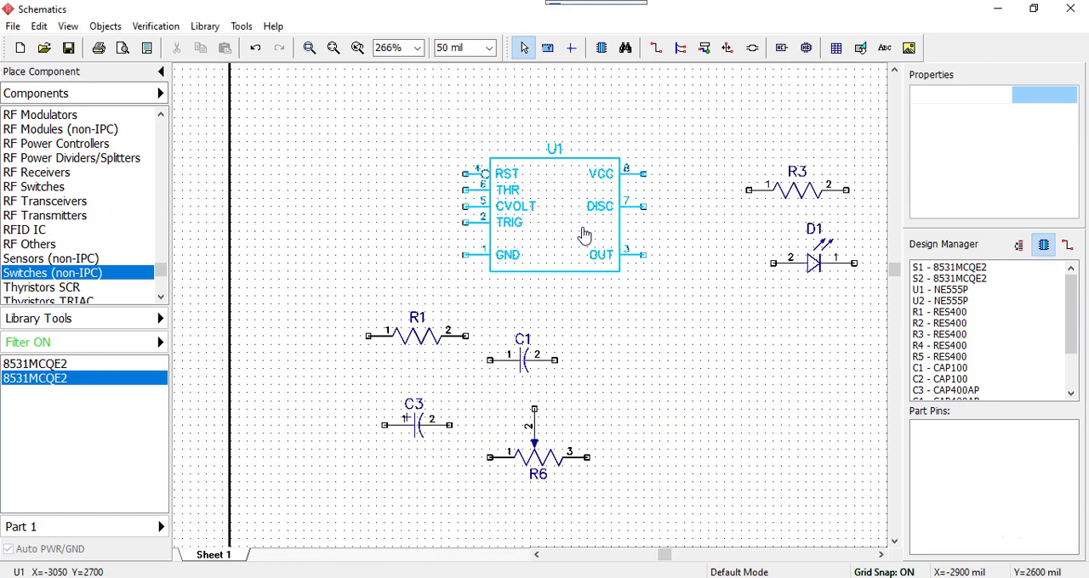
pyautogui.click(648, 173)
pyautogui.rightClick(649, 174)
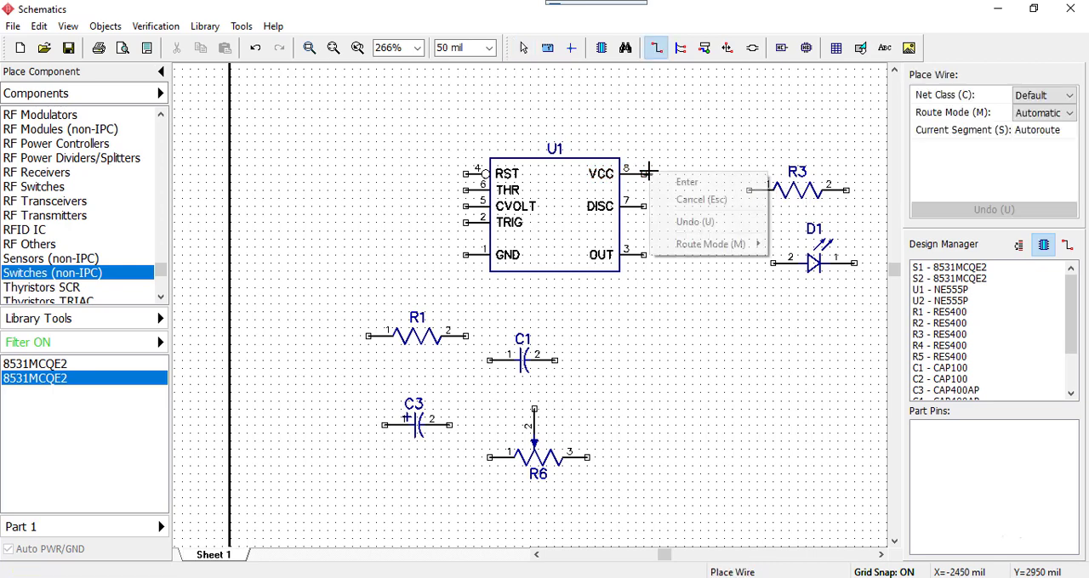
pyautogui.click(681, 182)
pyautogui.press('Escape')
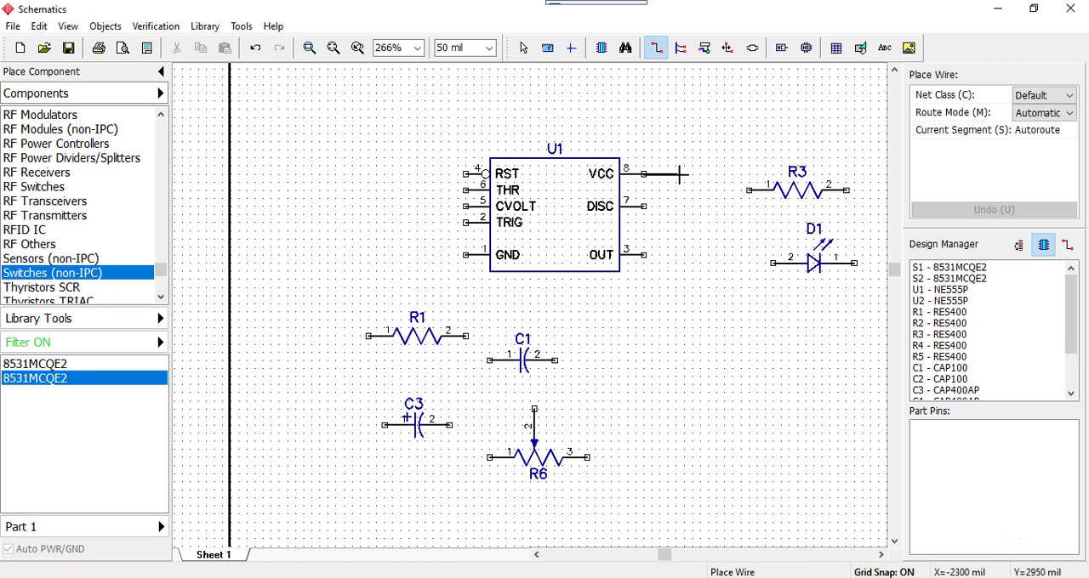
pyautogui.click(675, 117)
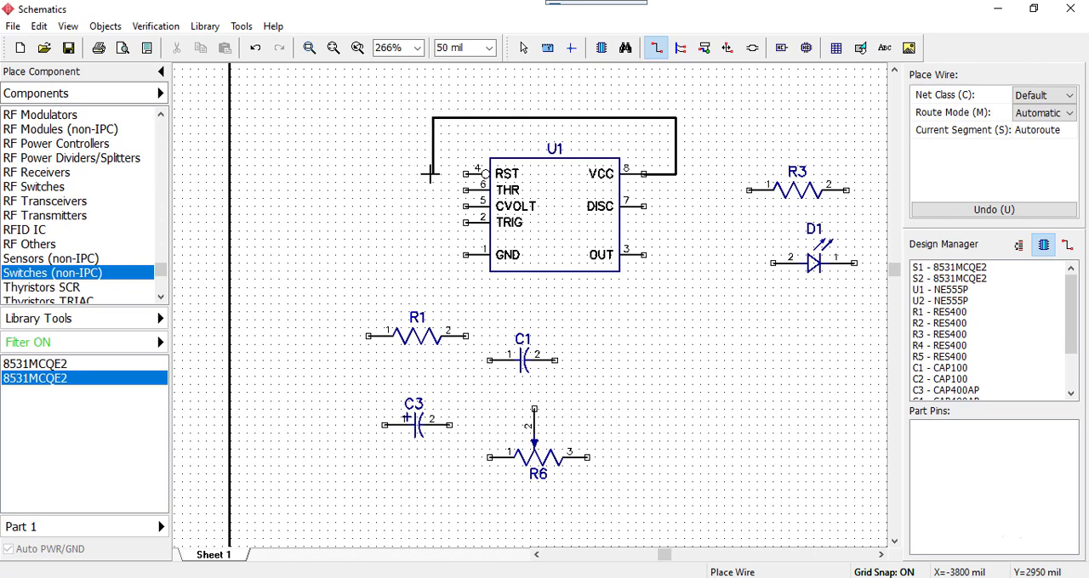
pyautogui.click(467, 173)
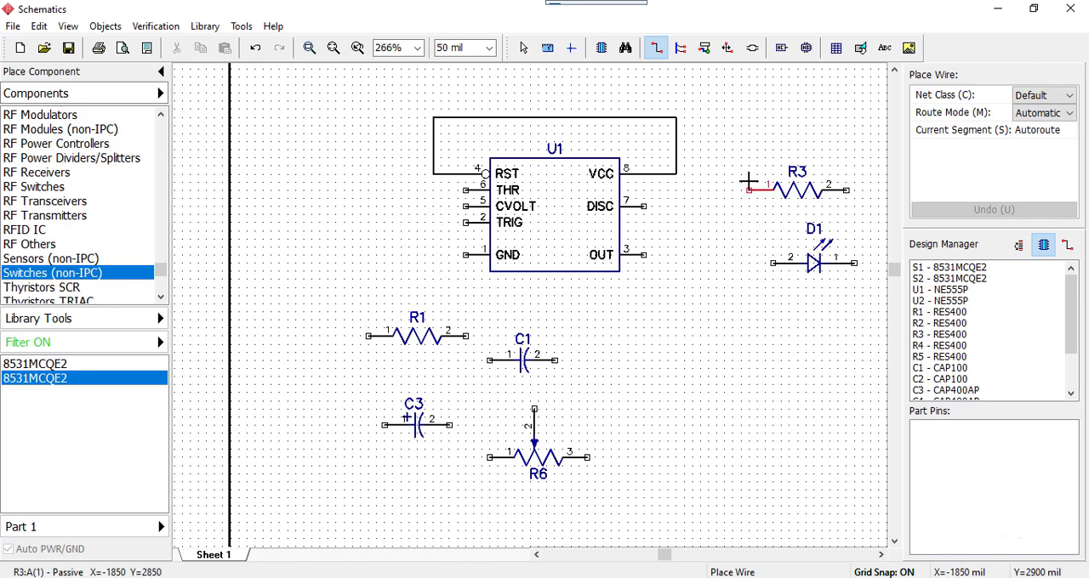
# Rotate resistor R3 to vertical with pin 2 up and place it below and to the right of U1's OUT pin
pyautogui.press('Escape')
pyautogui.moveTo(737, 158); pyautogui.dragTo(876, 232)
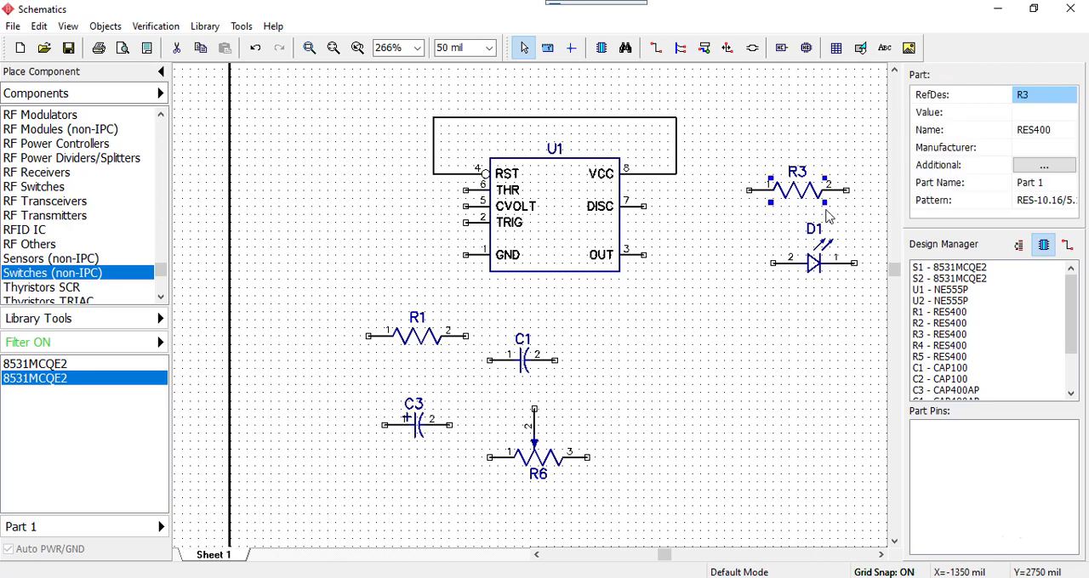
pyautogui.moveTo(811, 195); pyautogui.dragTo(774, 330)
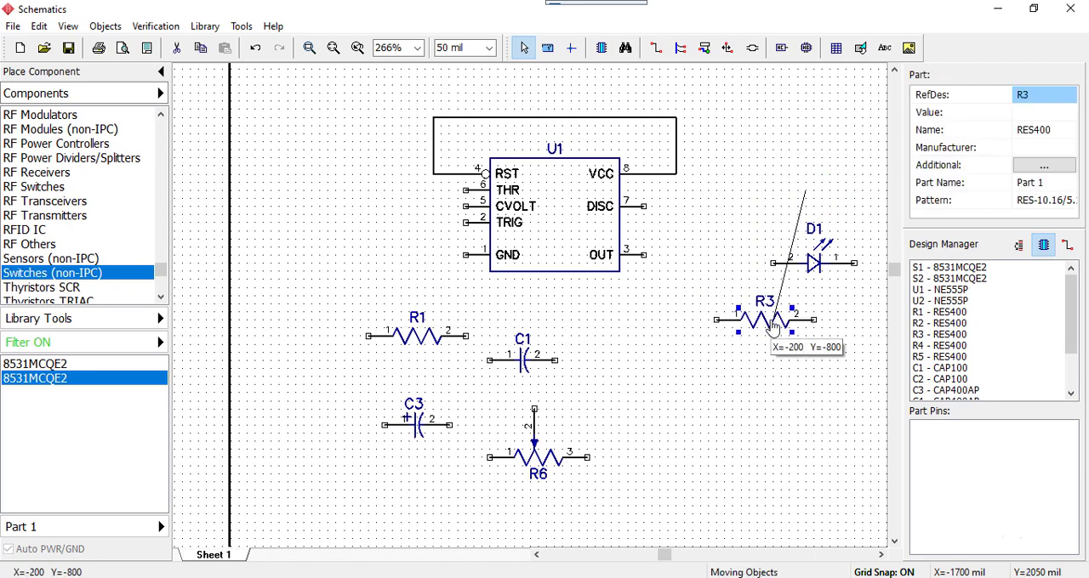
pyautogui.press('r')
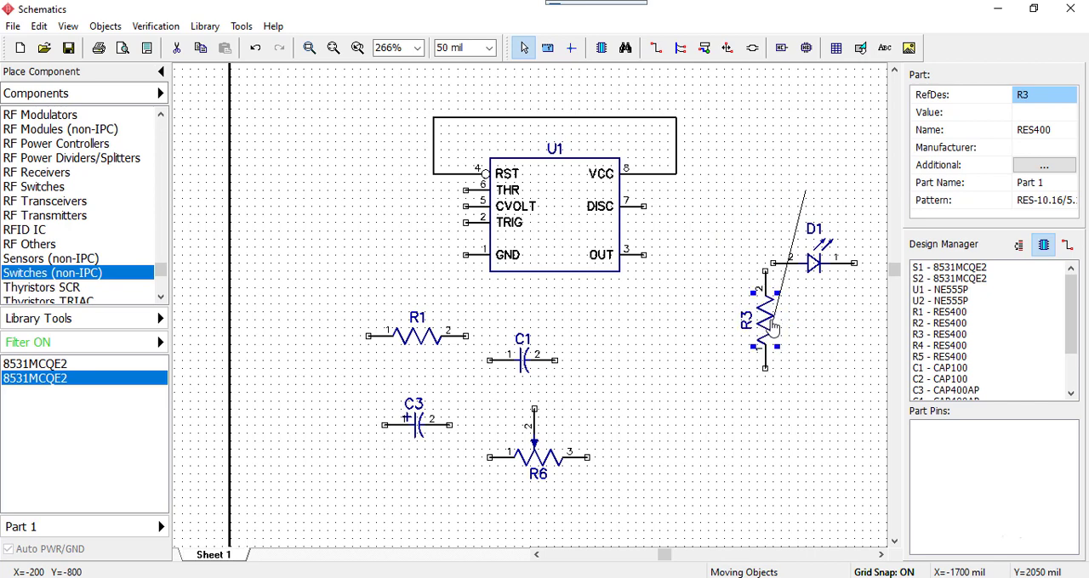
pyautogui.moveTo(772, 329); pyautogui.dragTo(711, 329)
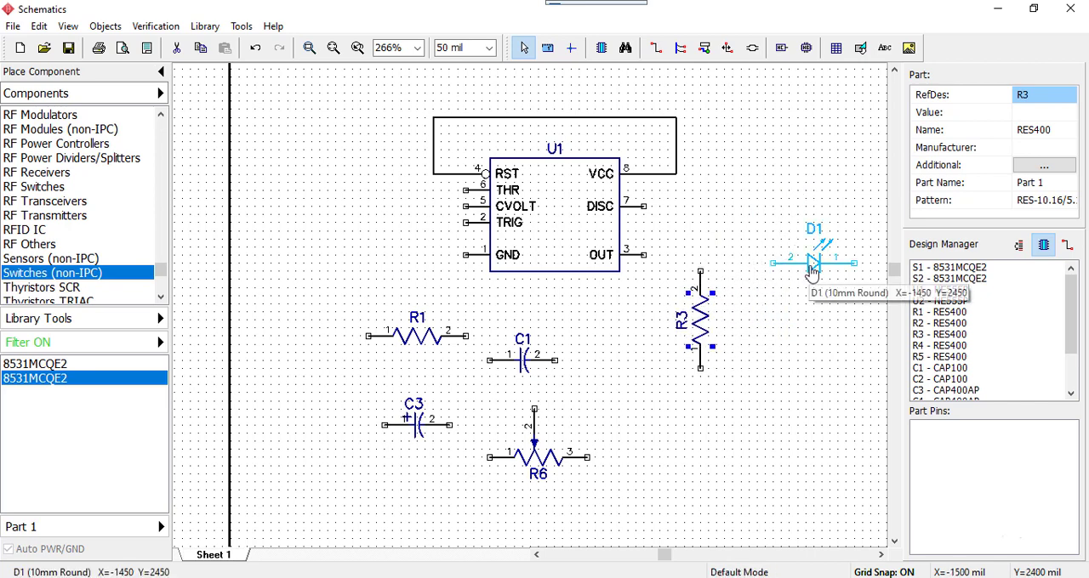
# Rotate LED D1 to vertical with pin 2 up and align it directly below R3, with pin 2 at X=-2150, Y=1550 mil
pyautogui.moveTo(809, 278); pyautogui.dragTo(816, 390)
pyautogui.moveTo(759, 312); pyautogui.dragTo(883, 425)
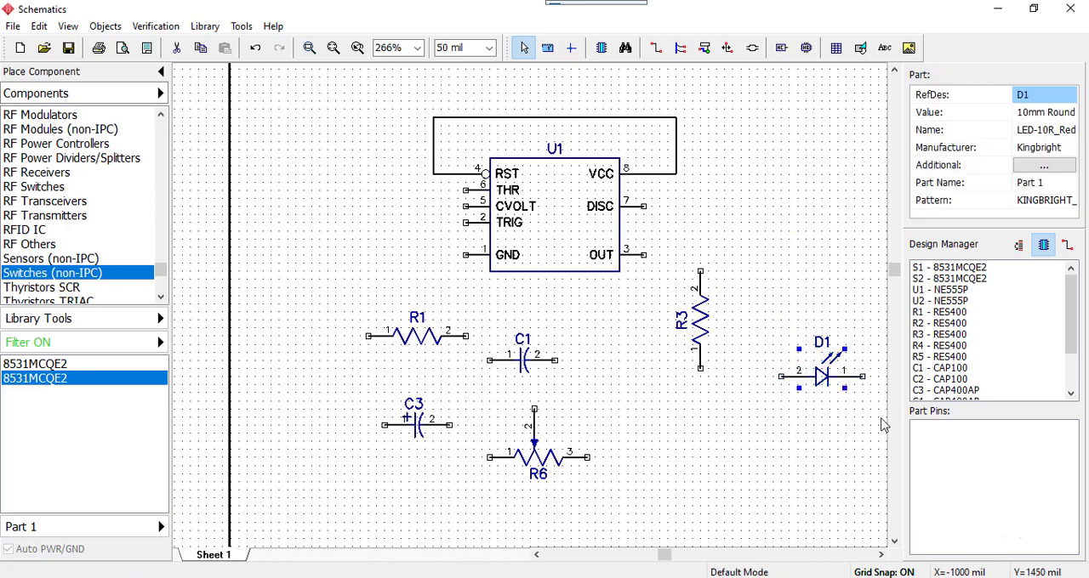
pyautogui.press('r')
pyautogui.press('r')
pyautogui.press('r')
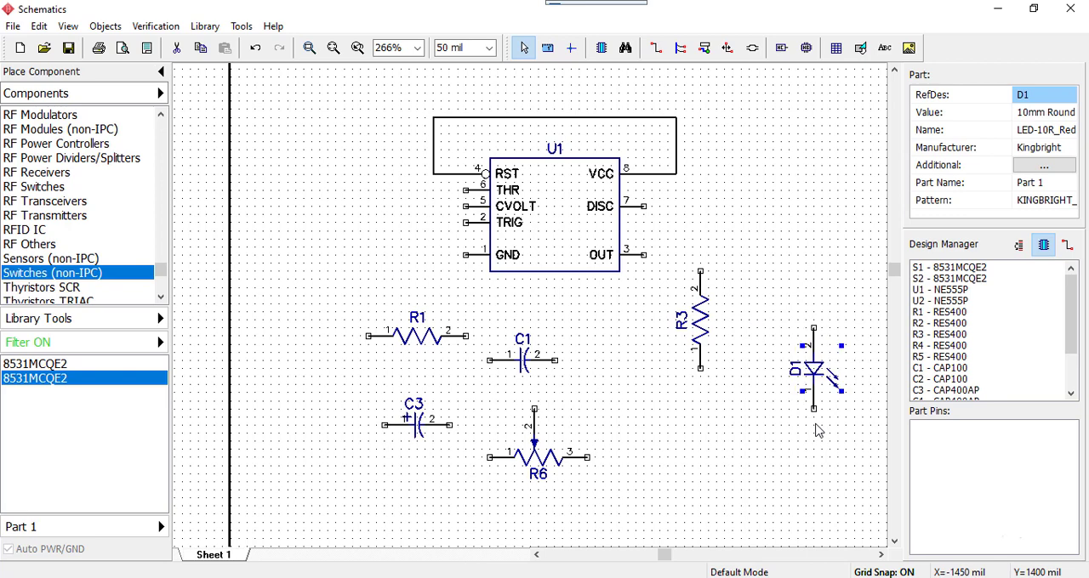
pyautogui.moveTo(815, 374); pyautogui.dragTo(702, 448)
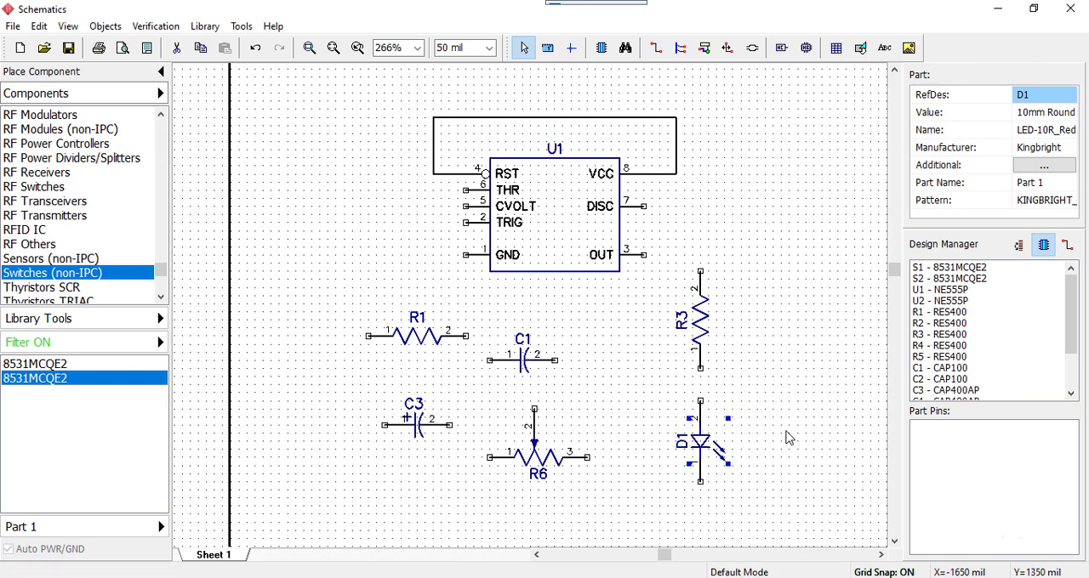
pyautogui.click(774, 424)
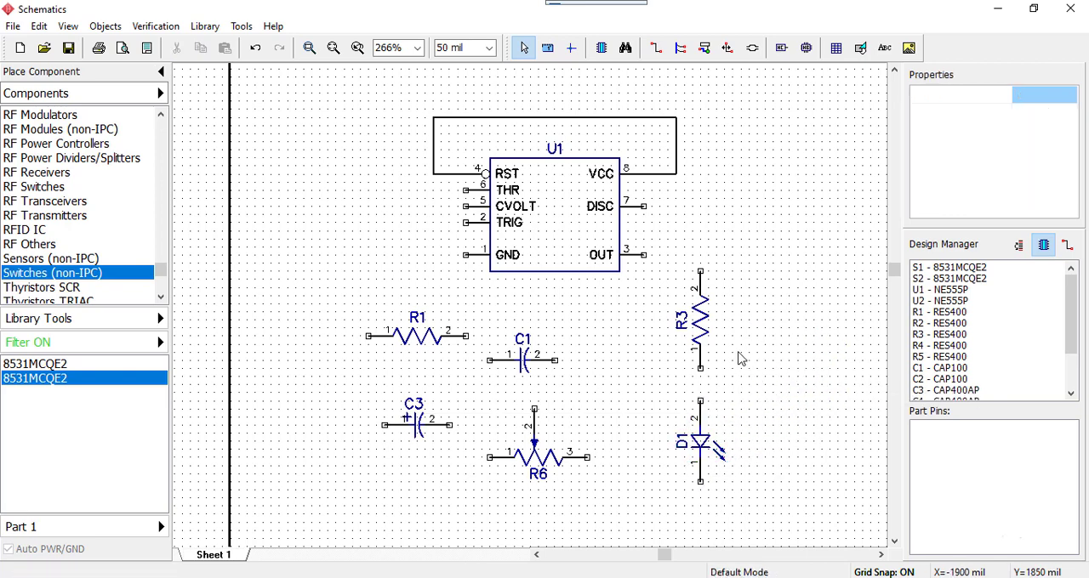
# Wire D1 pin 2 to R3 pin 1 and R3 pin 2 to U1's OUT pin 3, and end wire placement
pyautogui.click(702, 407)
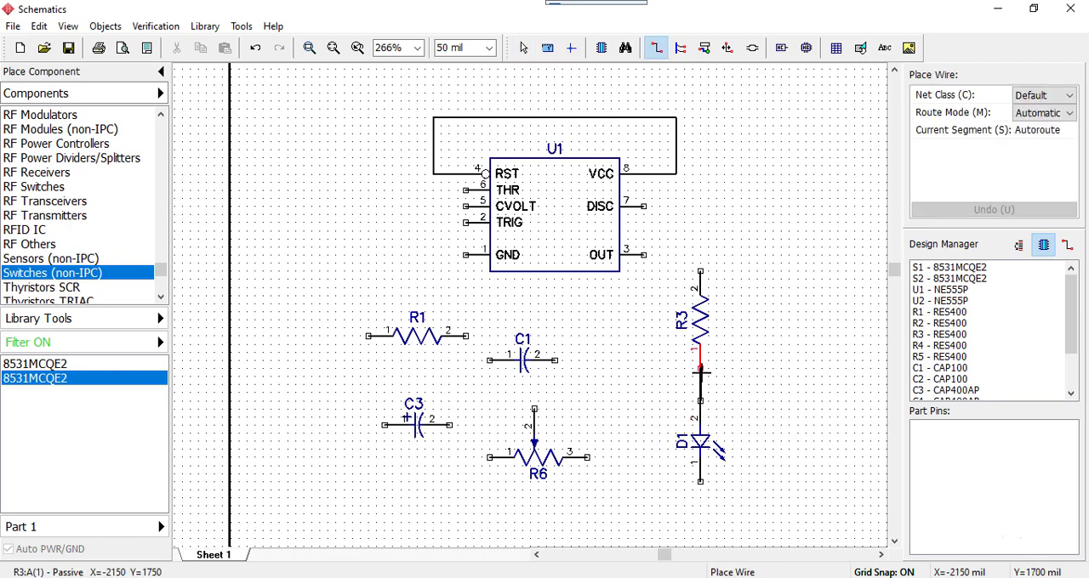
pyautogui.click(700, 369)
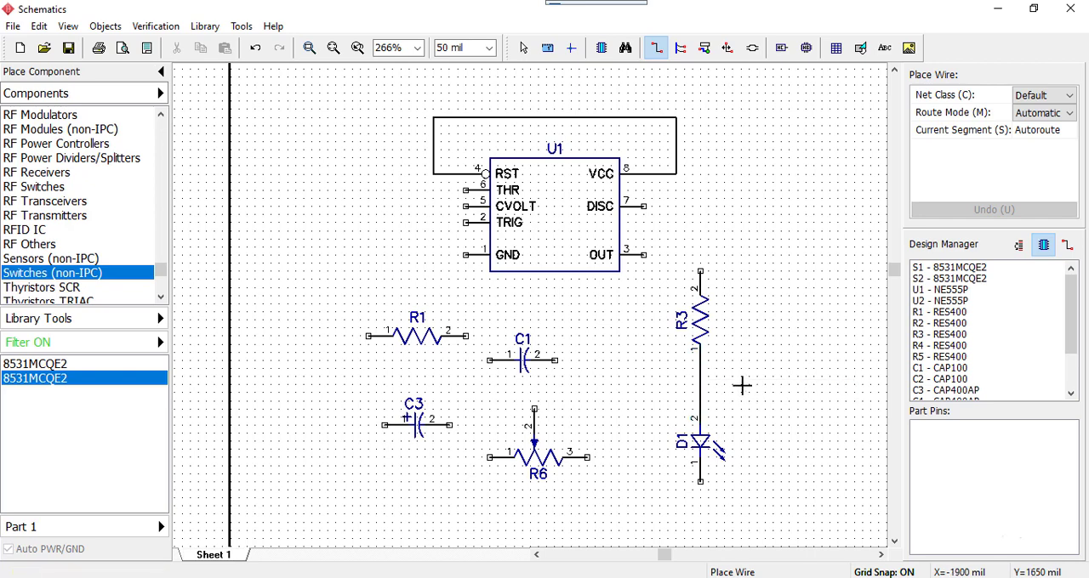
pyautogui.click(699, 271)
pyautogui.click(645, 255)
pyautogui.press('Escape')
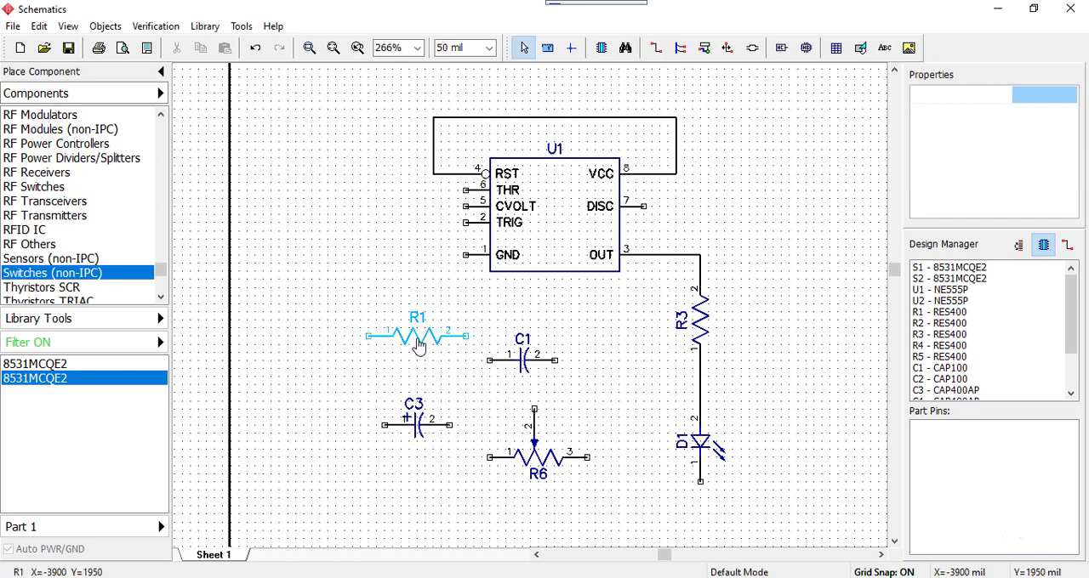
# Place R1 horizontally above U1 with pin 2 at X=-2650, Y=3500 mil, and wire U1's DISC pin 7 to it
pyautogui.moveTo(418, 344); pyautogui.dragTo(572, 98)
pyautogui.moveTo(804, 148); pyautogui.dragTo(793, 293, button='middle')
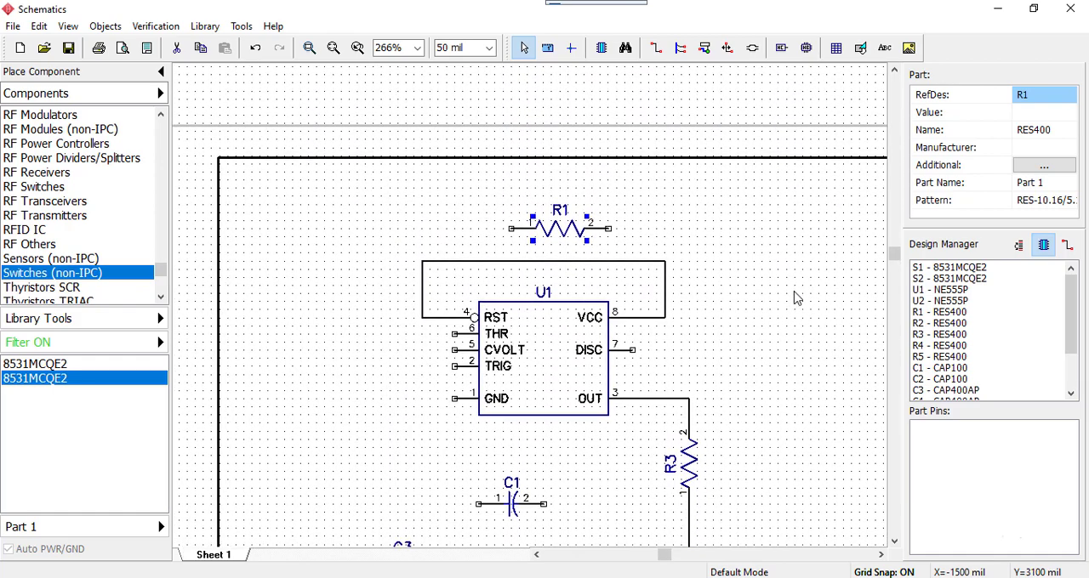
pyautogui.click(793, 293)
pyautogui.click(631, 353)
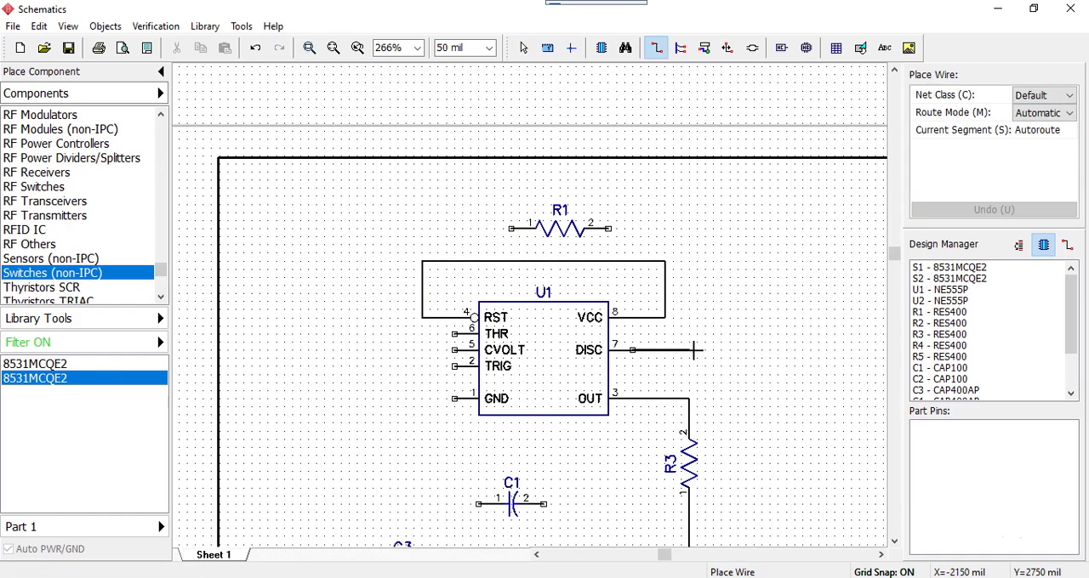
pyautogui.click(691, 349)
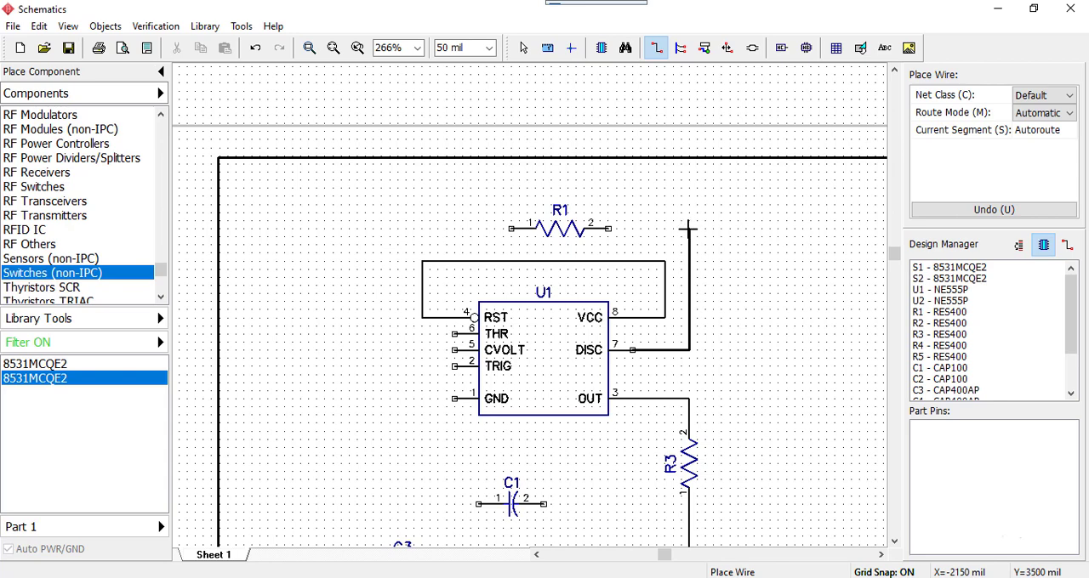
pyautogui.click(610, 228)
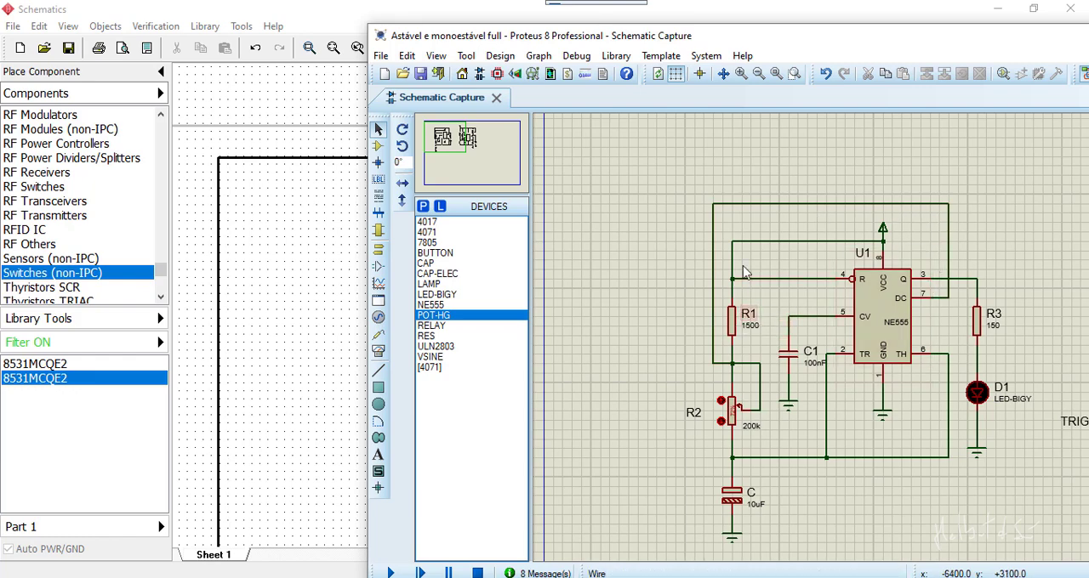
# Put the Proteus reference aside and wire R1 pin 1 to the upper-left corner of U1's RST–VCC wire in DipTrace
pyautogui.moveTo(834, 35); pyautogui.dragTo(1088, 35)
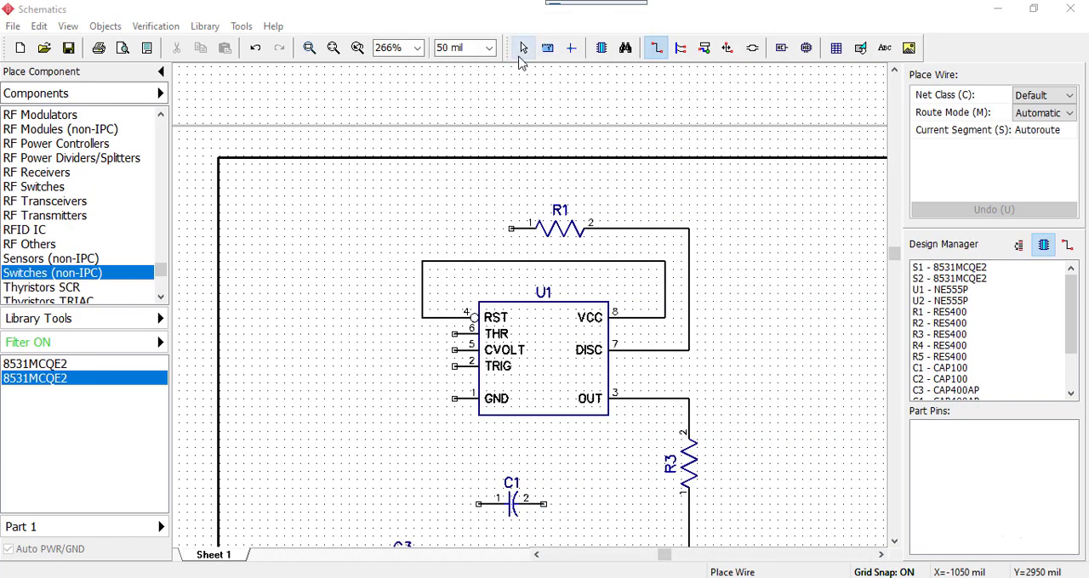
pyautogui.click(510, 228)
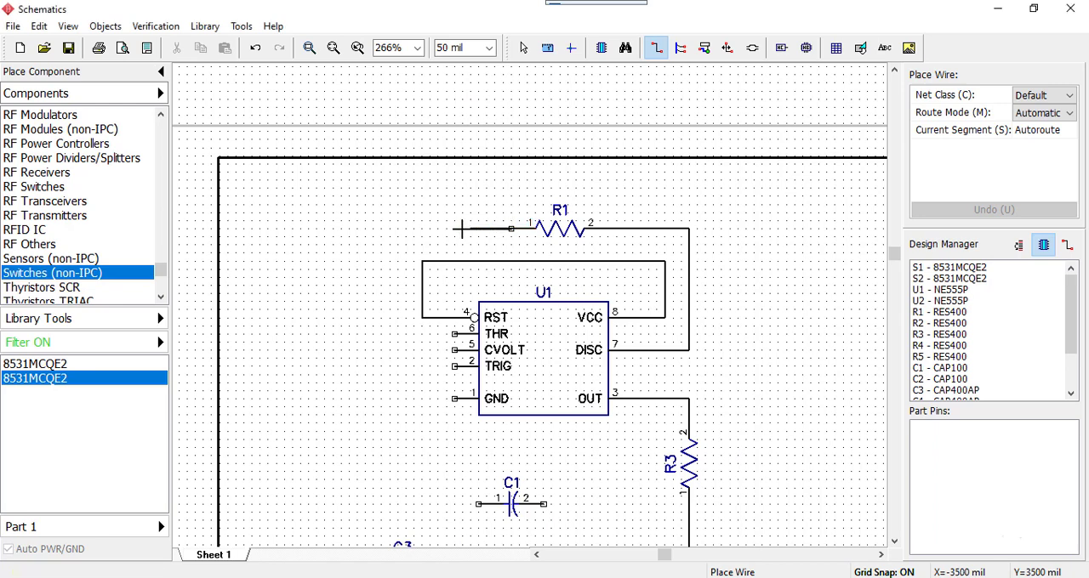
pyautogui.click(421, 260)
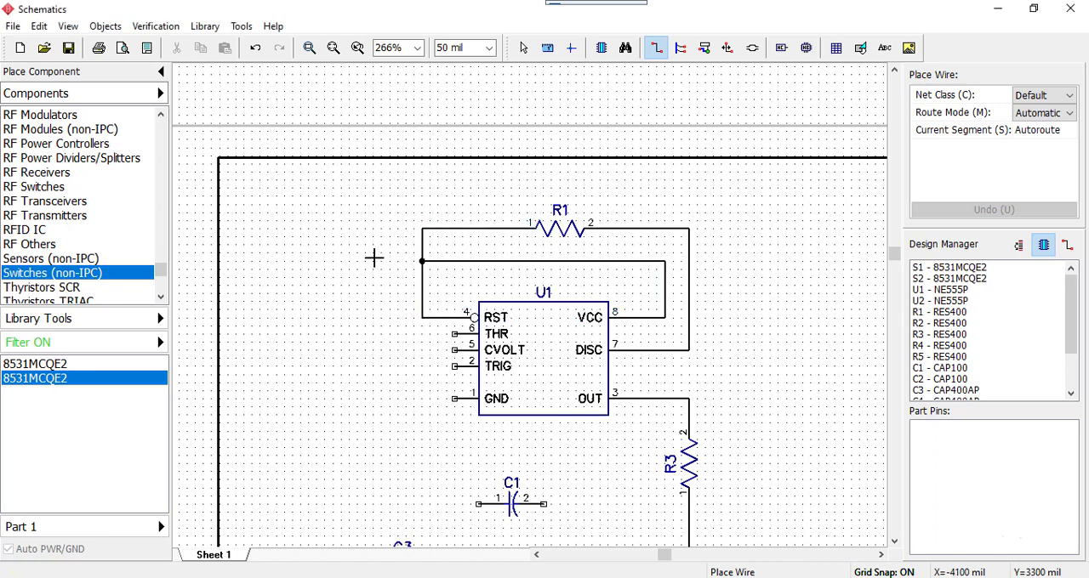
pyautogui.scroll(1, 396, 425)
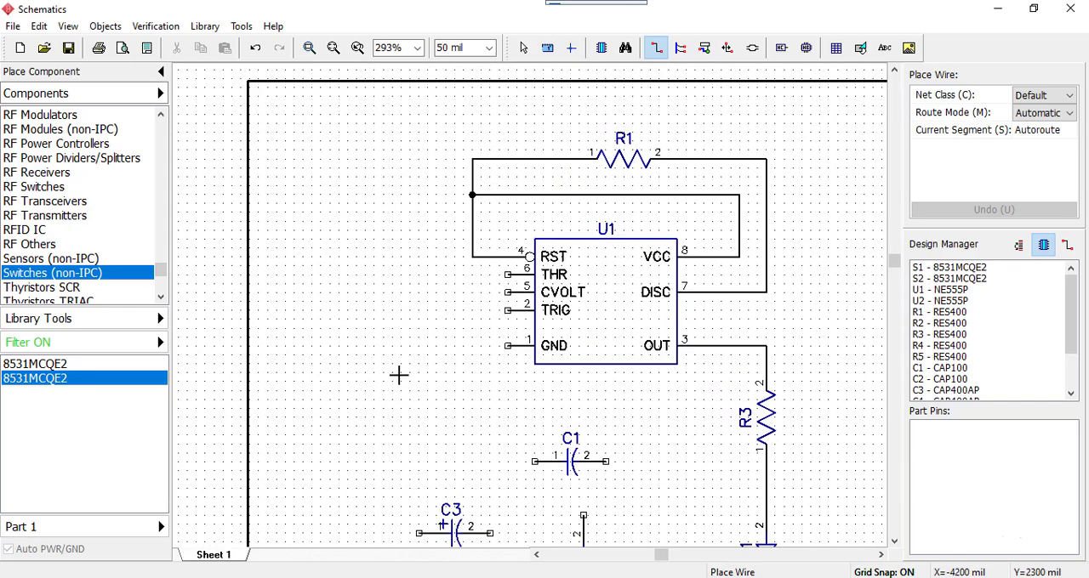
pyautogui.scroll(1, 399, 374)
pyautogui.scroll(-1, 397, 374)
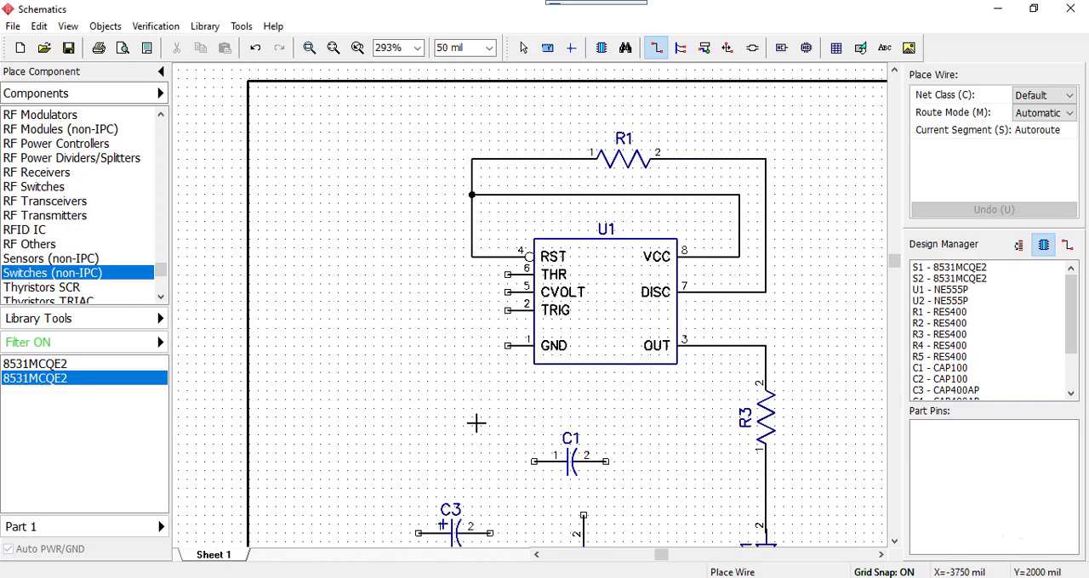
pyautogui.moveTo(460, 407); pyautogui.dragTo(414, 361, button='middle')
pyautogui.click(413, 361)
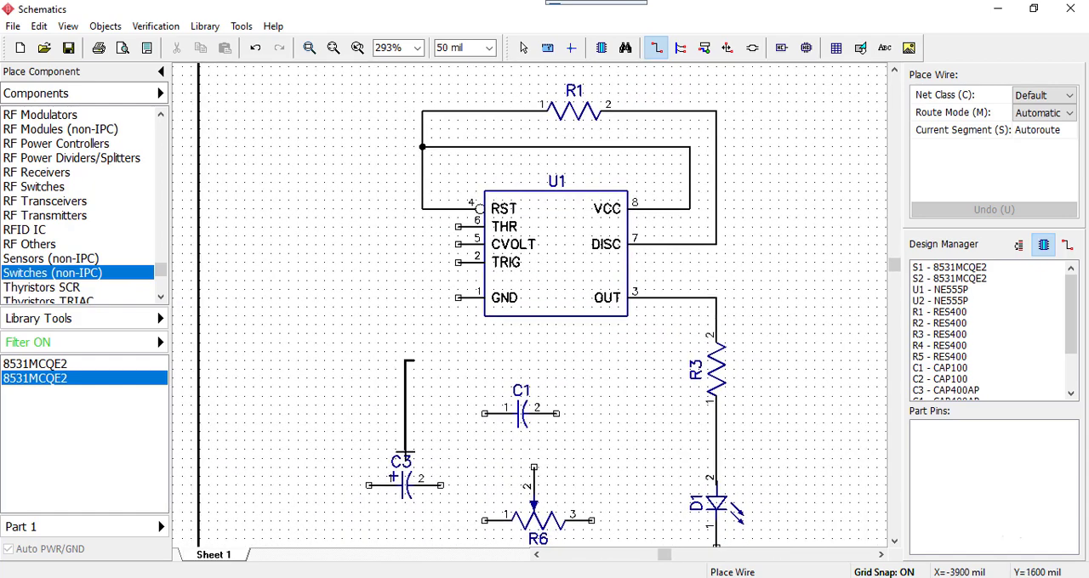
pyautogui.rightClick(446, 352)
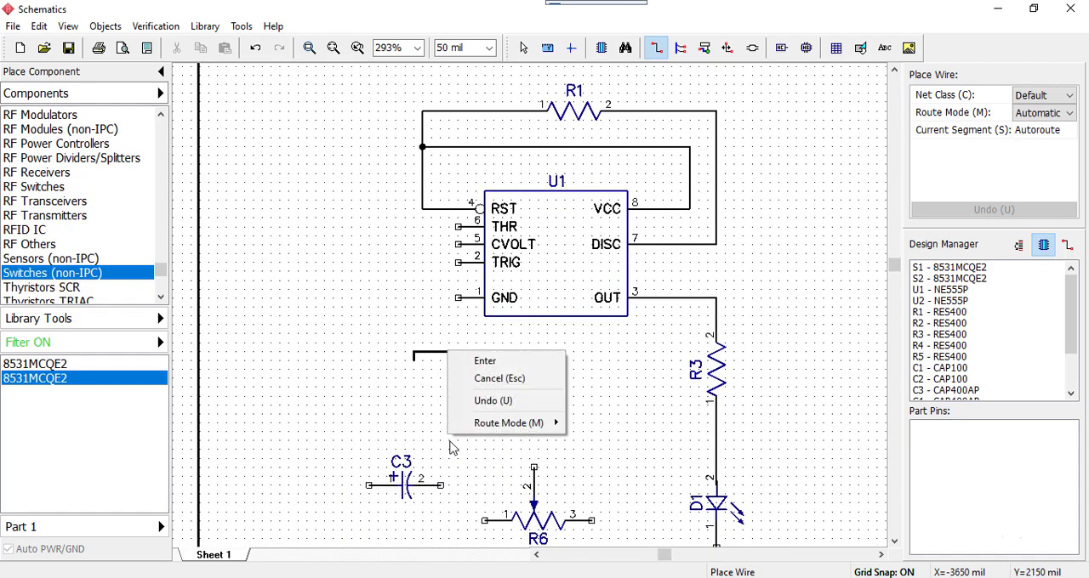
pyautogui.press('Escape')
pyautogui.press('Escape')
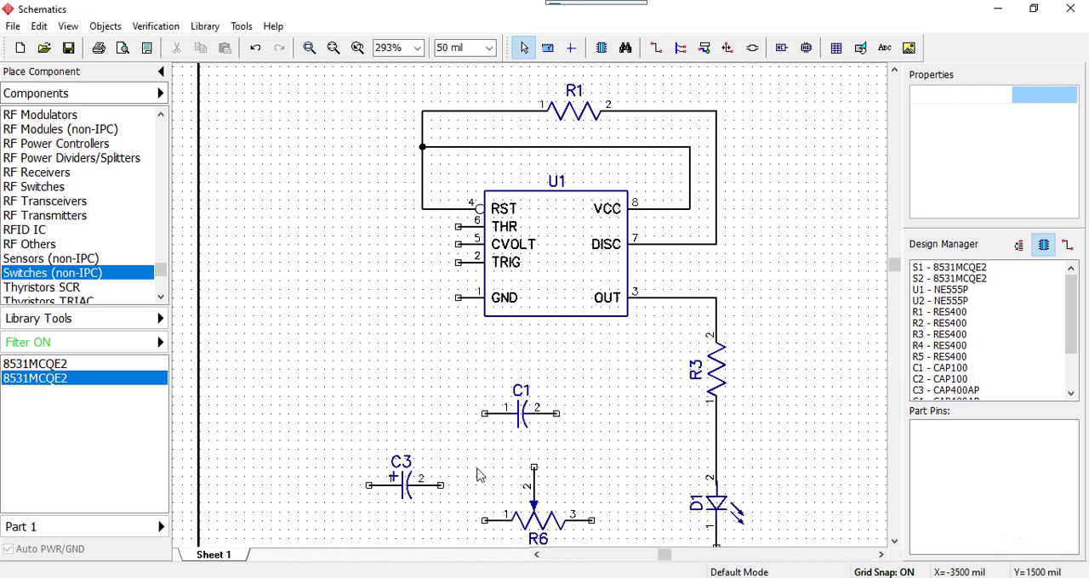
# Rotate potentiometer R6 to vertical with pin 3 up and place it left of U1, with pin 3 at X=-4100, Y=2750 mil
pyautogui.moveTo(478, 463); pyautogui.dragTo(599, 560)
pyautogui.moveTo(534, 516); pyautogui.dragTo(371, 318)
pyautogui.press('r')
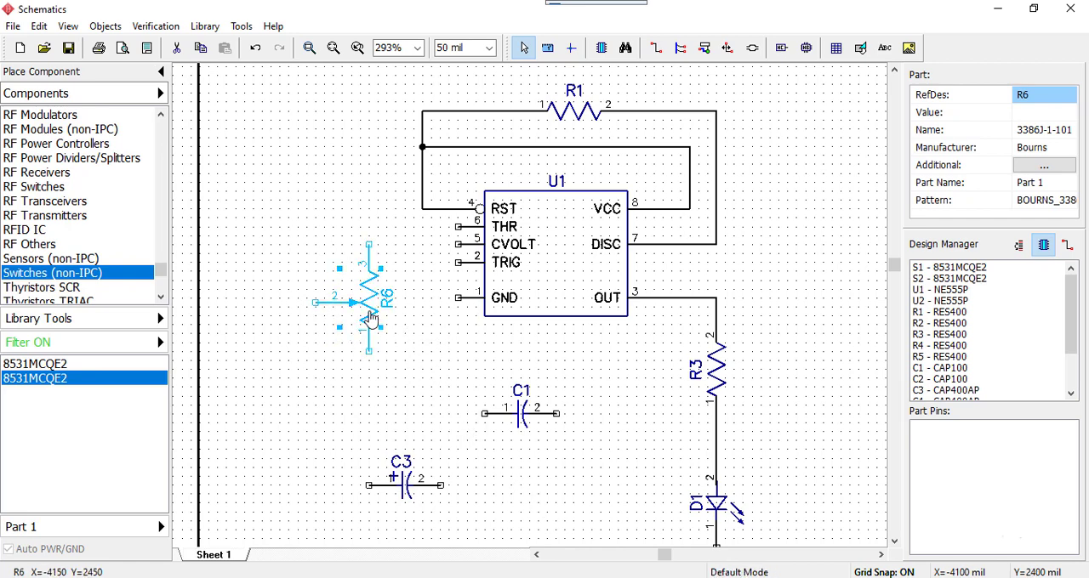
pyautogui.click(406, 341)
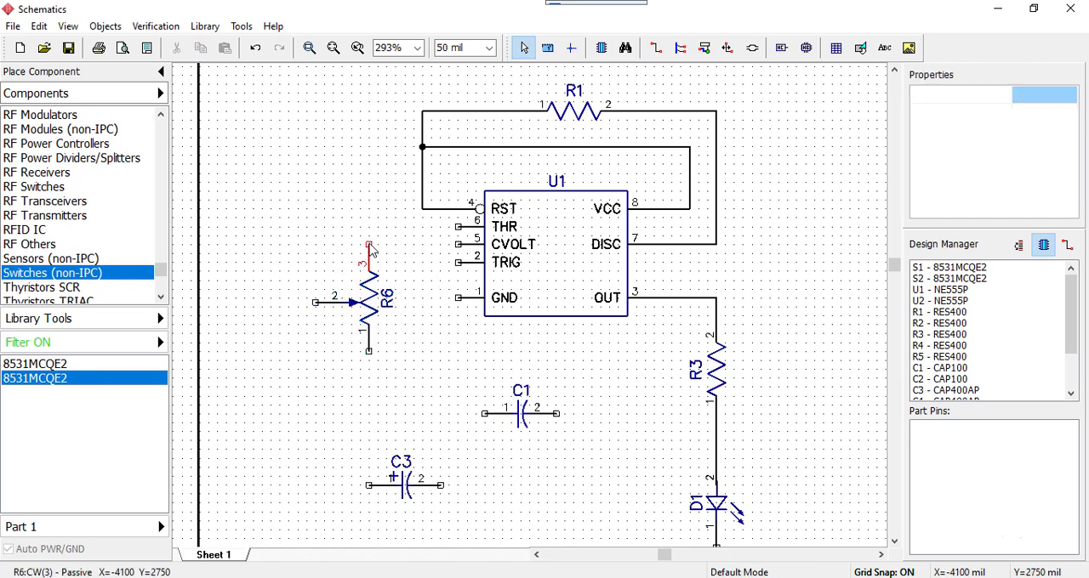
# Wire R6 pin 3 over R1 to the R1–DISC wire corner, and U1's THR pin 6 around to R6 pin 1
pyautogui.click(369, 244)
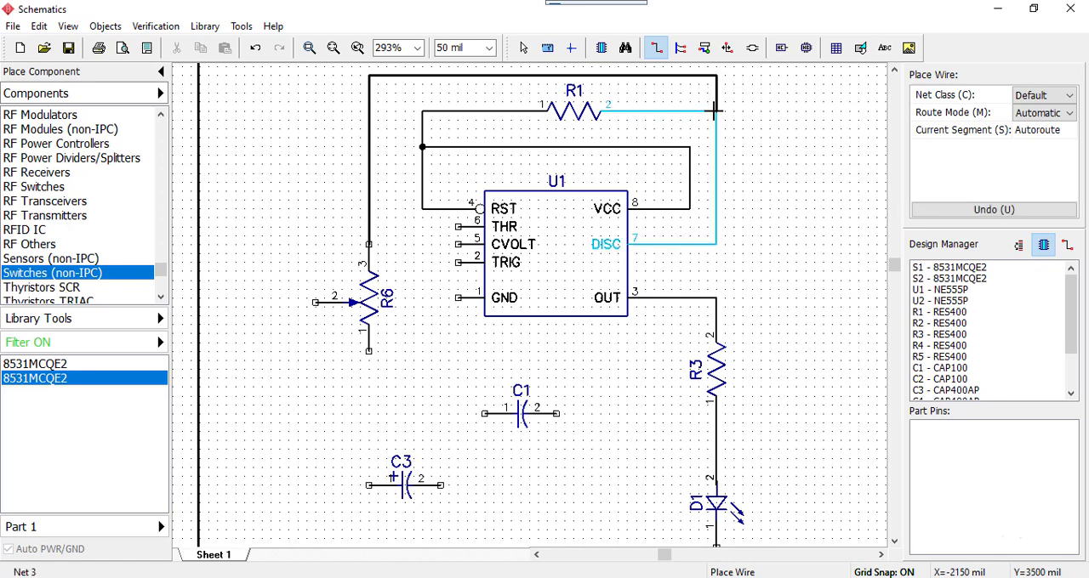
pyautogui.click(716, 111)
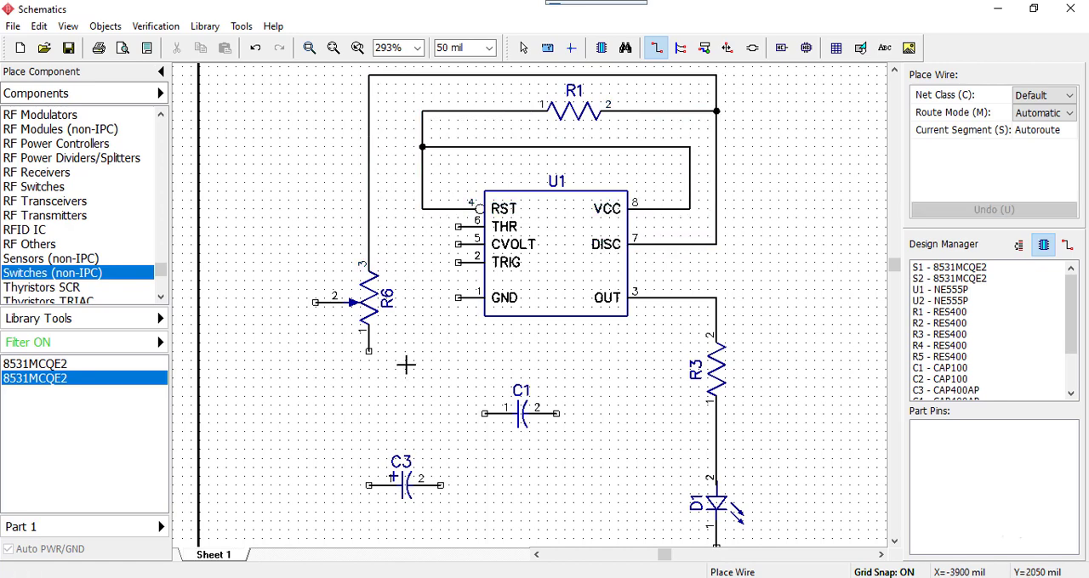
pyautogui.click(423, 226)
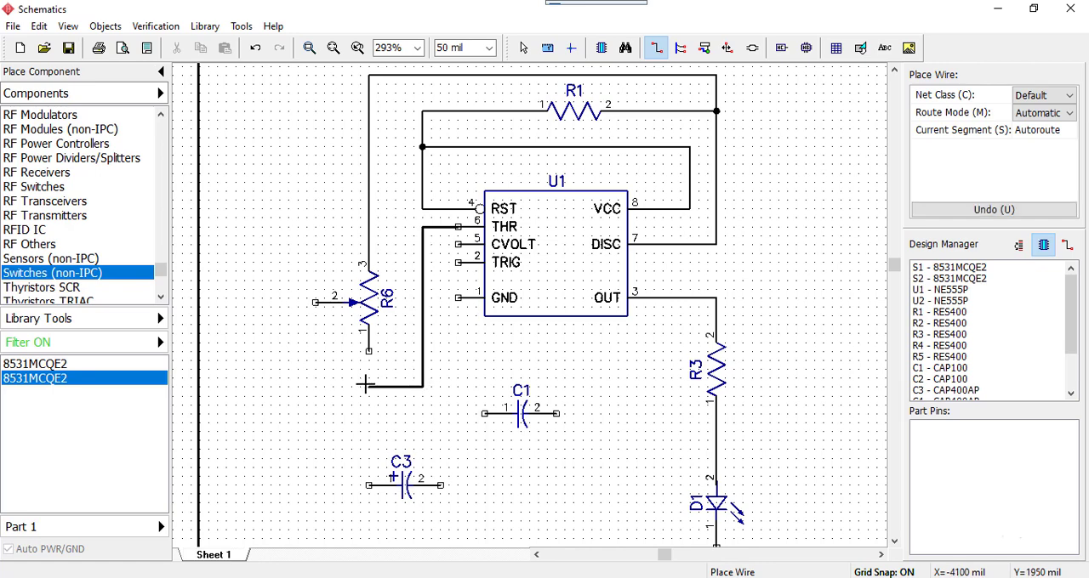
pyautogui.click(369, 351)
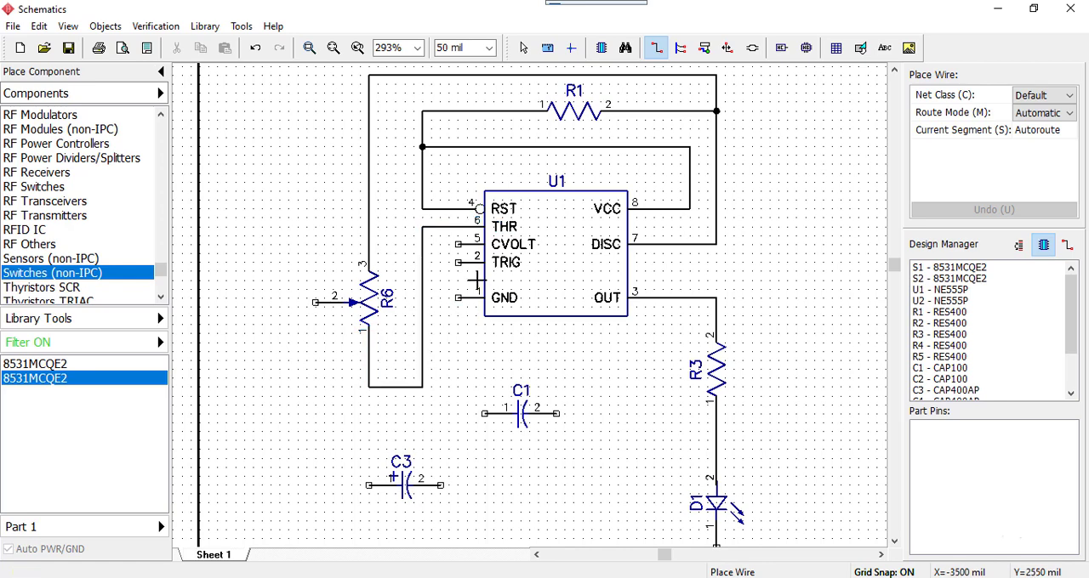
# Wire U1's TRIG pin 2 to the THR–R6 wire, and R6's wiper pin 2 to the wire above R6 pin 3
pyautogui.click(457, 263)
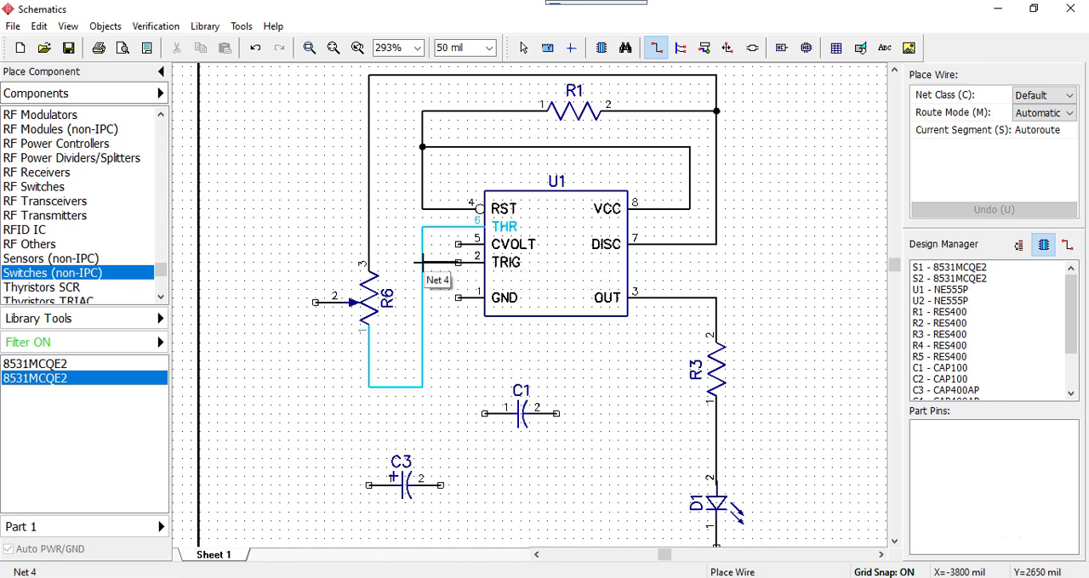
pyautogui.click(422, 262)
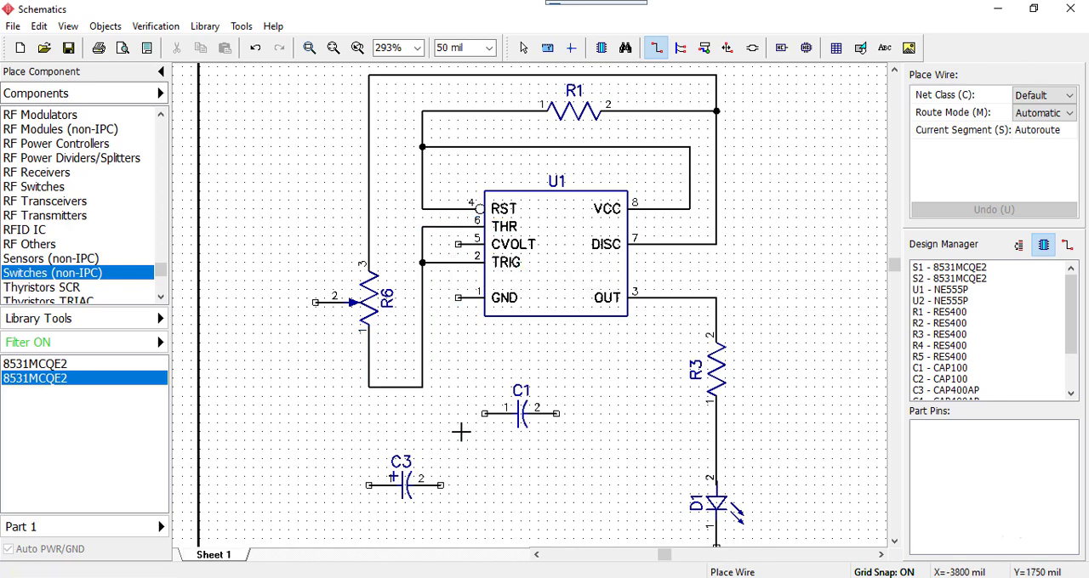
pyautogui.click(315, 302)
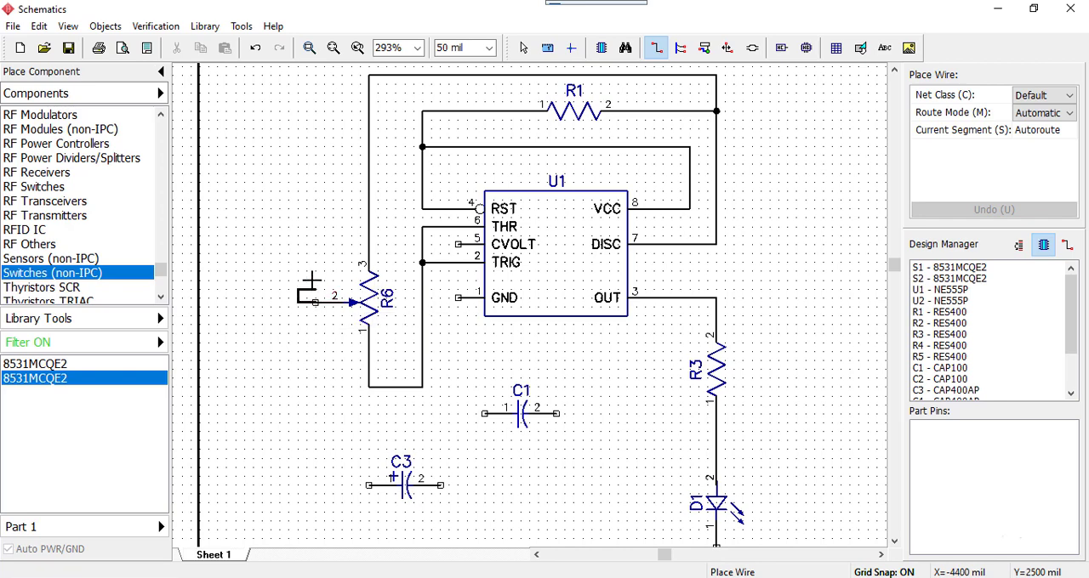
pyautogui.click(368, 227)
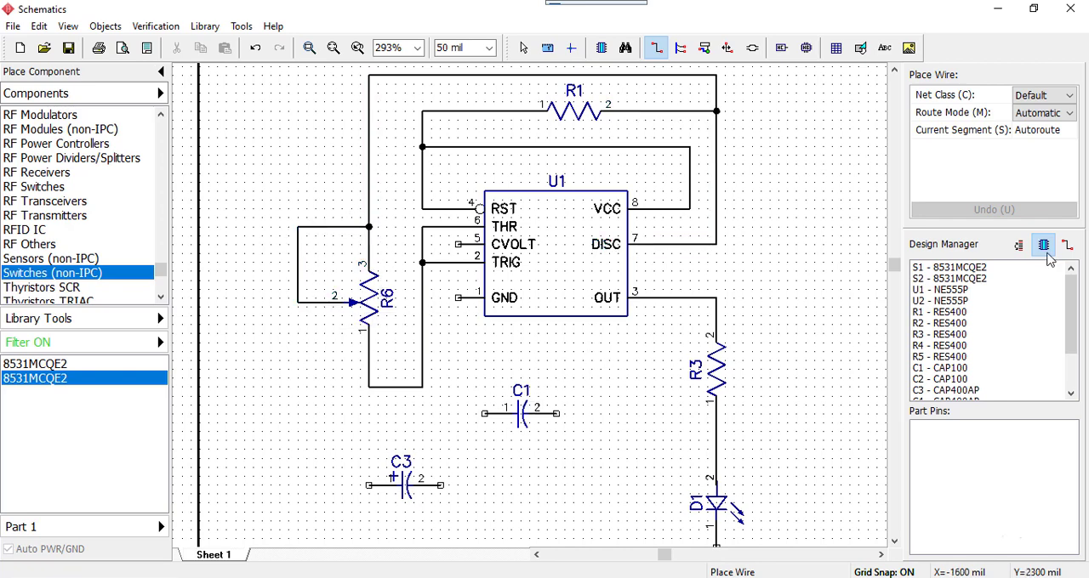
pyautogui.moveTo(630, 389); pyautogui.dragTo(666, 349, button='middle')
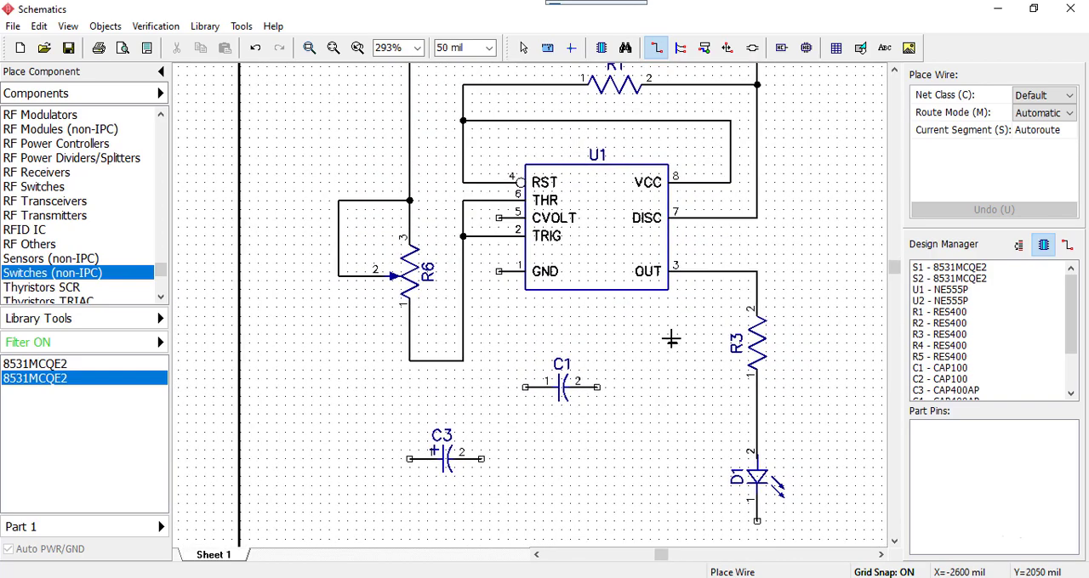
pyautogui.rightClick(615, 409)
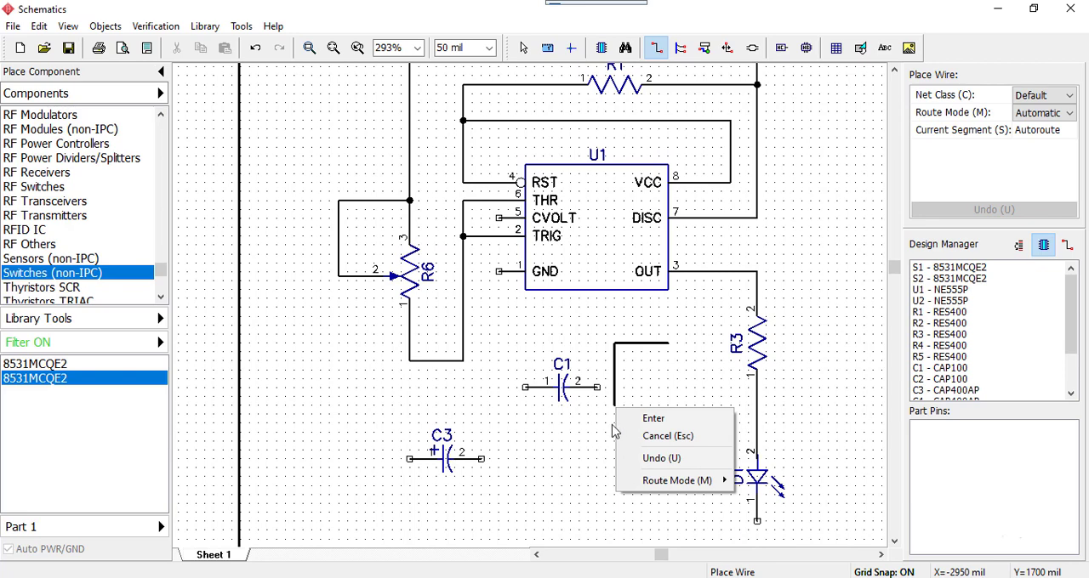
pyautogui.press('Escape')
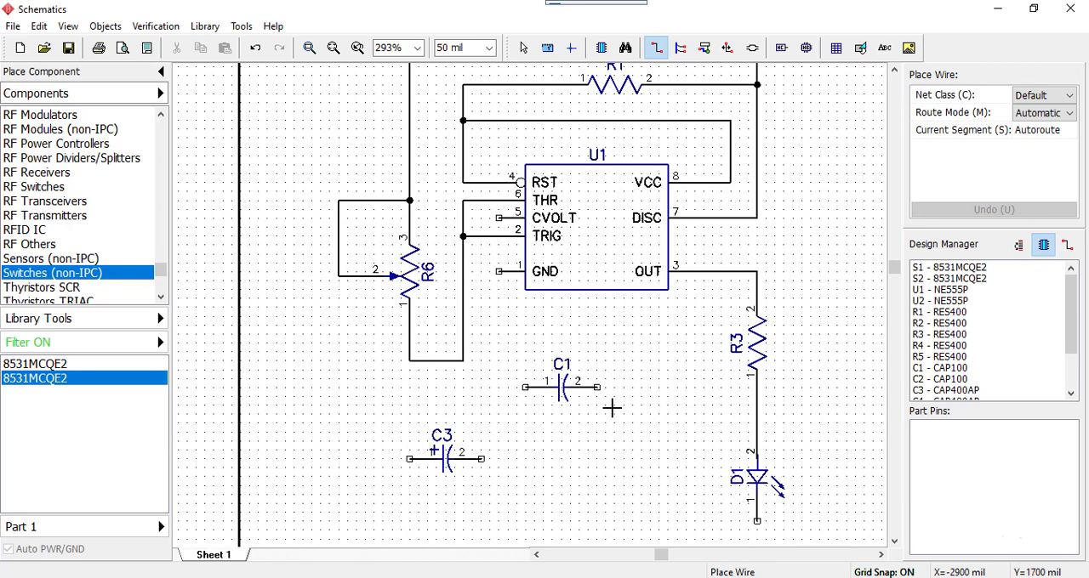
pyautogui.click(384, 422)
pyautogui.press('Escape')
pyautogui.press('Escape')
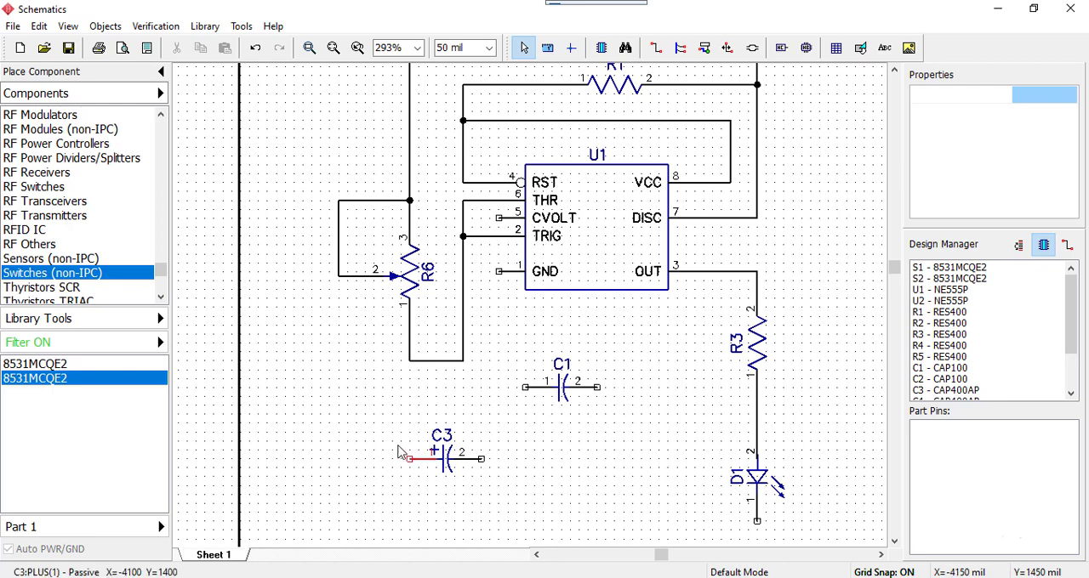
# Rotate capacitor C3 to vertical with pin 1 up and align it directly below the lower-right corner of the THR–R6 wire
pyautogui.moveTo(367, 393); pyautogui.dragTo(512, 510)
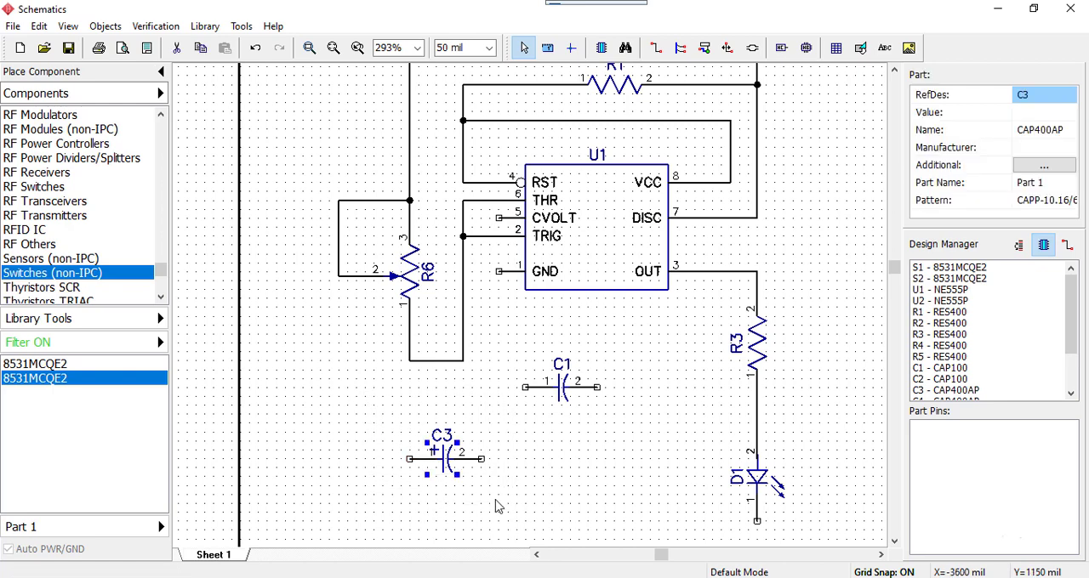
pyautogui.press('r')
pyautogui.press('r')
pyautogui.press('r')
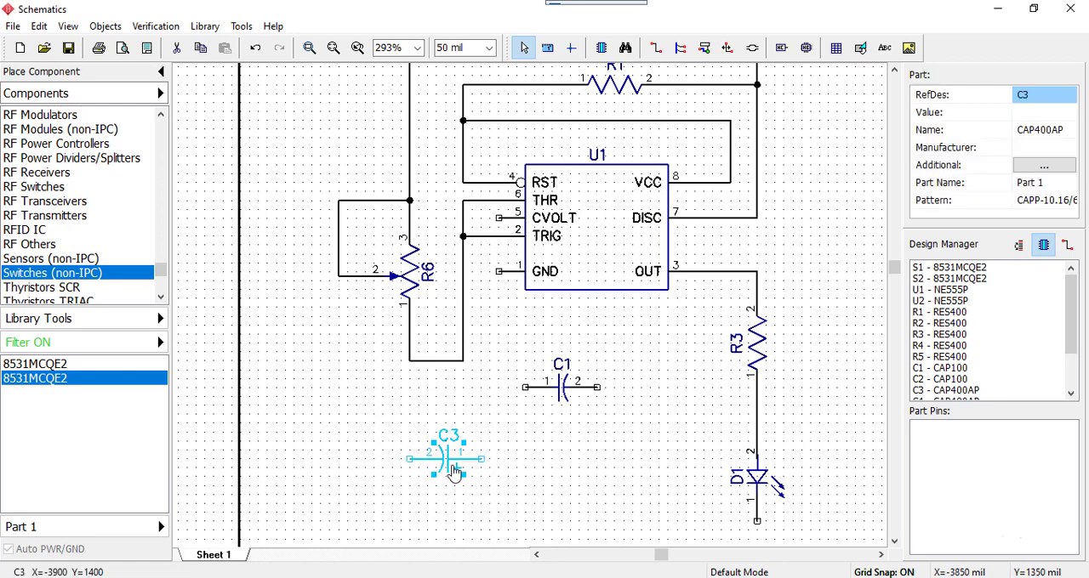
pyautogui.moveTo(447, 471); pyautogui.dragTo(463, 453)
pyautogui.click(528, 453)
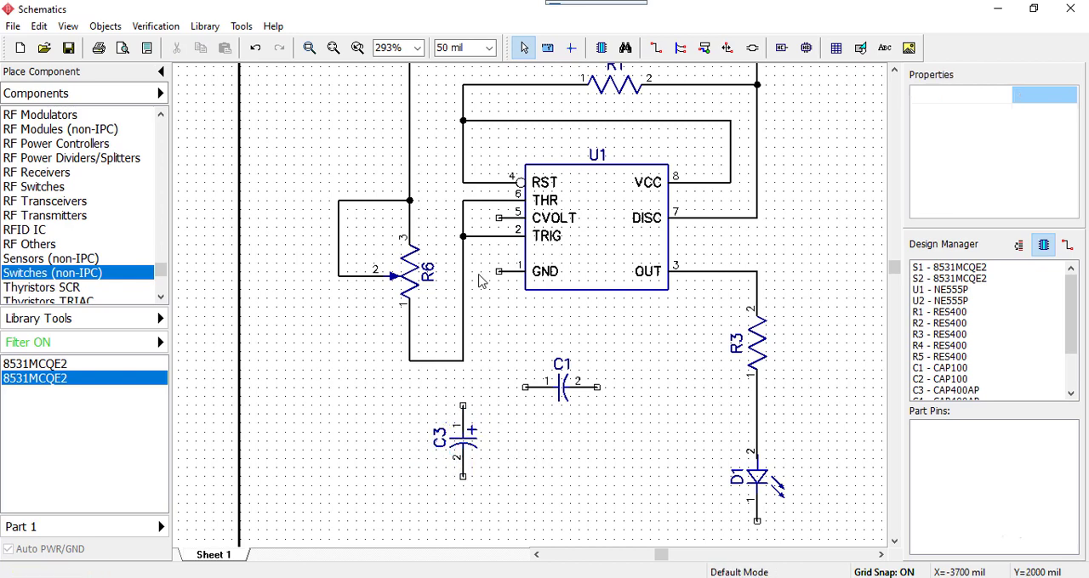
# Wire C3 pin 1 up to the corner of the THR–R6 wire, and end wire placement
pyautogui.click(463, 408)
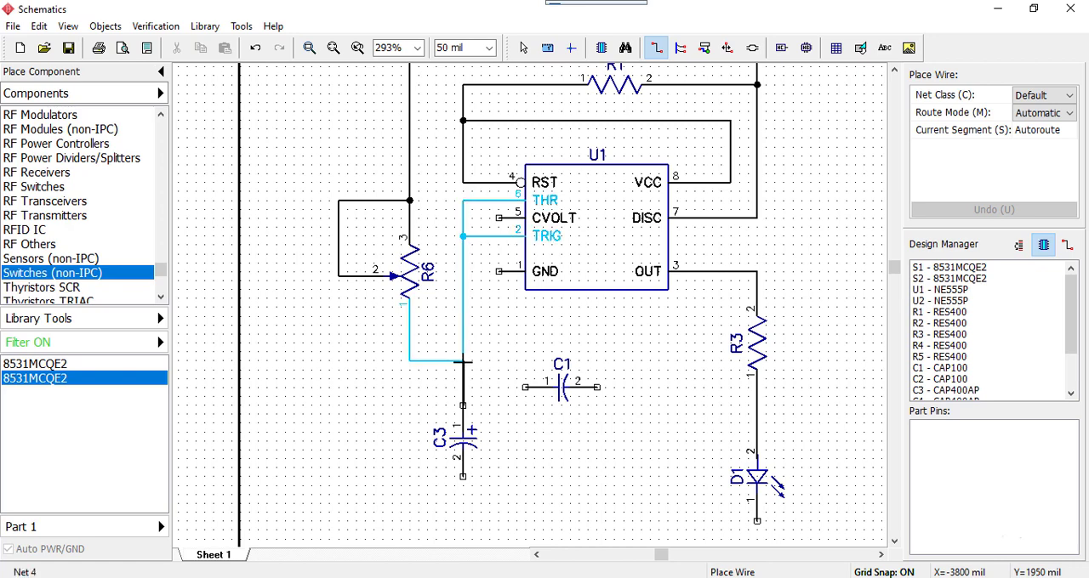
pyautogui.click(463, 362)
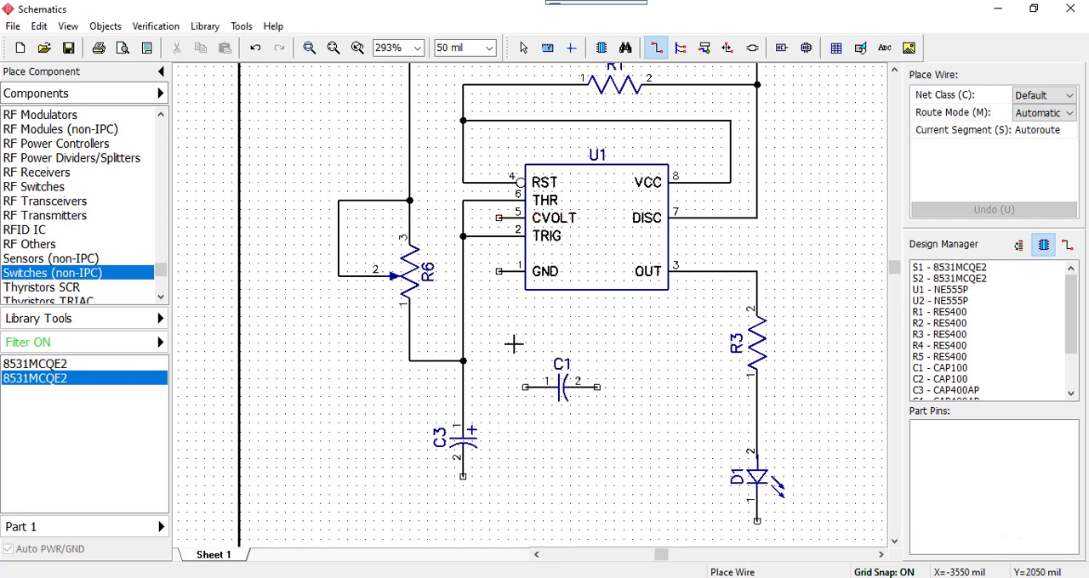
pyautogui.press('Escape')
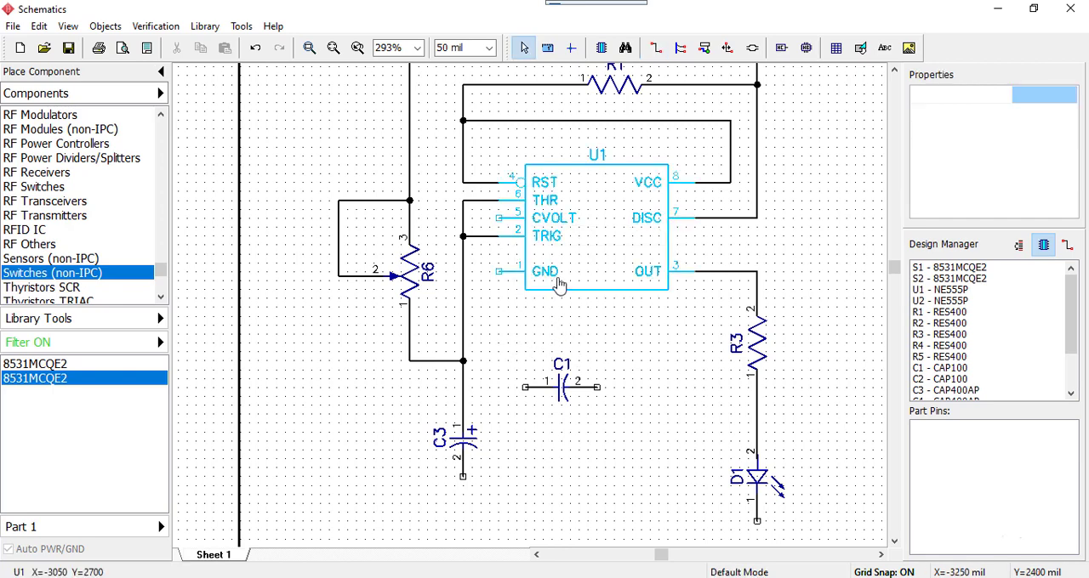
# Move U1 about 100 mil to the right, away from the TRIG–THR wire, keeping it at the same height
pyautogui.click(577, 228)
pyautogui.moveTo(563, 237); pyautogui.dragTo(603, 237)
pyautogui.click(600, 359)
# Rotate capacitor C1 to vertical with pin 1 up and place it right of C3 at X=-3500, Y=1800 mil
pyautogui.moveTo(577, 379); pyautogui.dragTo(514, 432)
pyautogui.press('r')
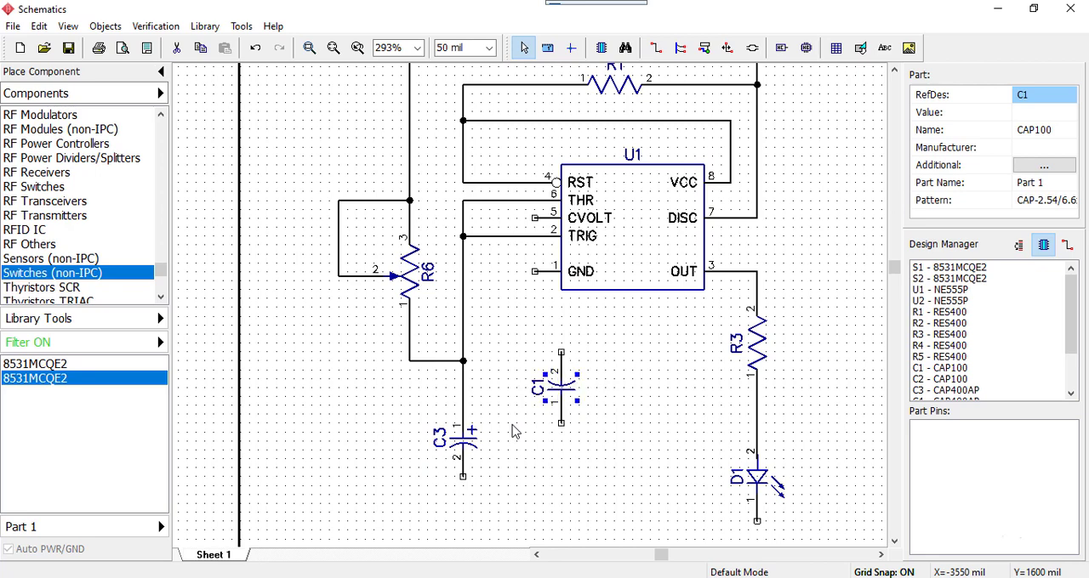
pyautogui.press('r')
pyautogui.press('r')
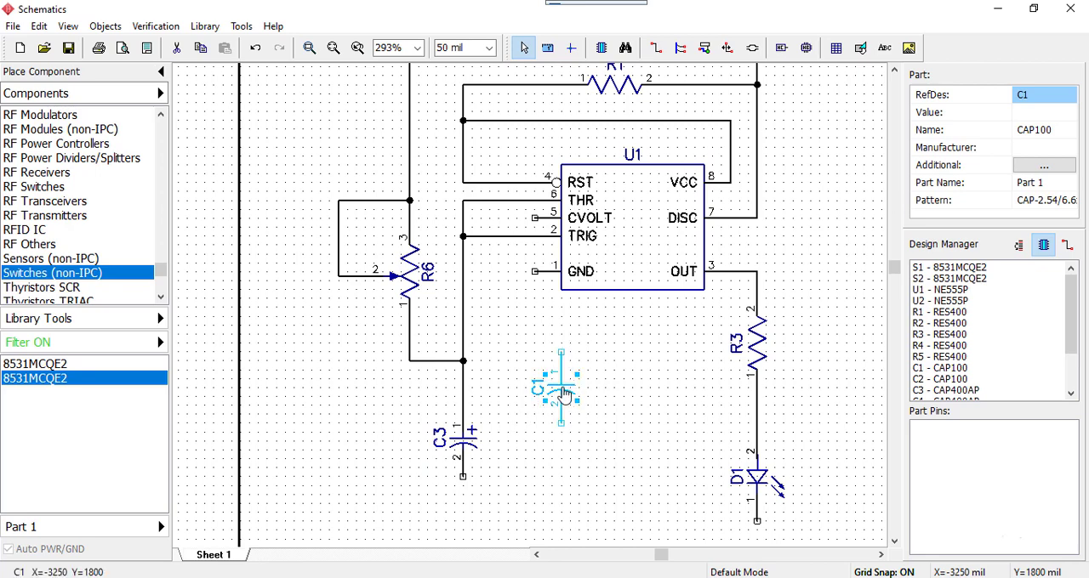
pyautogui.moveTo(559, 405); pyautogui.dragTo(518, 394)
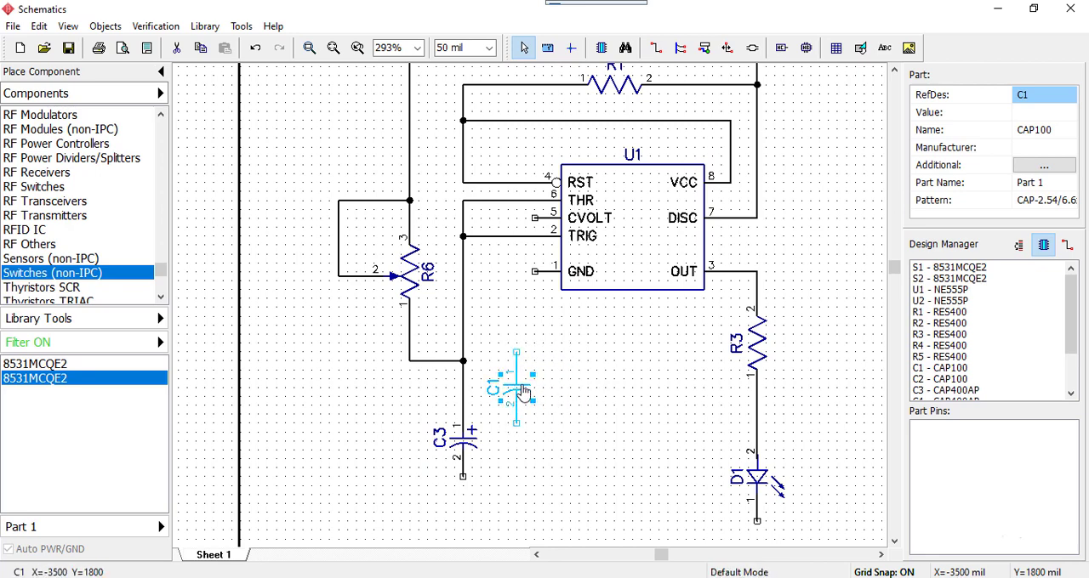
# Wire C1 pin 1 up to U1's CVOLT pin 5, and end wire placement
pyautogui.click(558, 359)
pyautogui.click(516, 351)
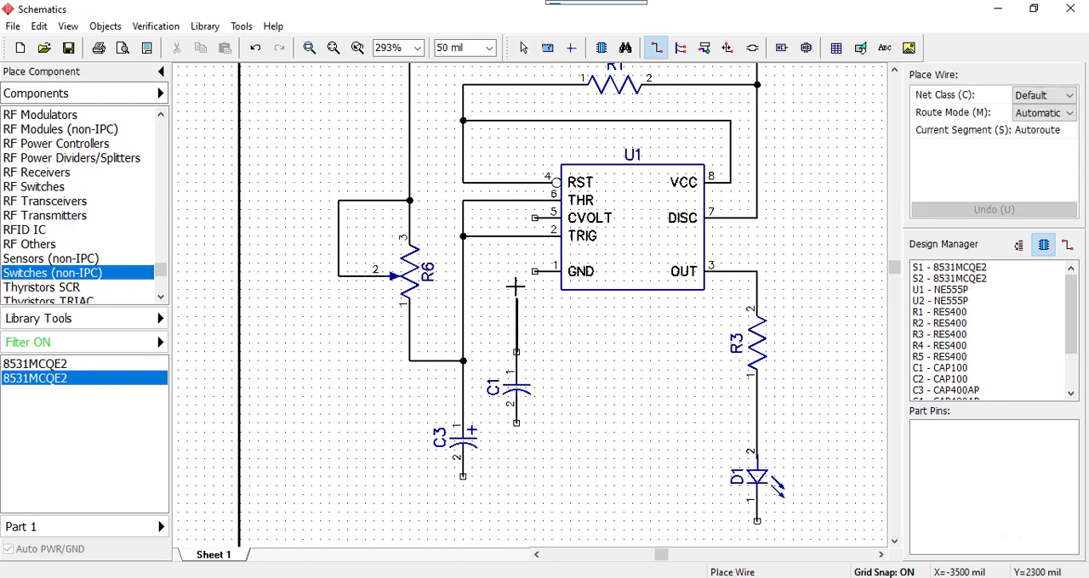
pyautogui.click(535, 218)
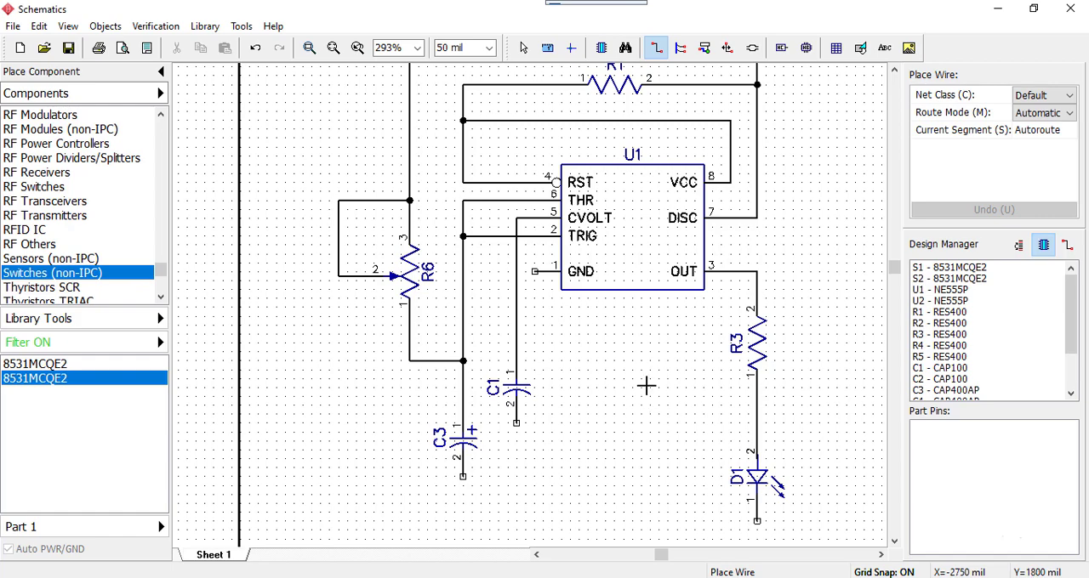
pyautogui.moveTo(661, 383); pyautogui.dragTo(637, 370, button='middle')
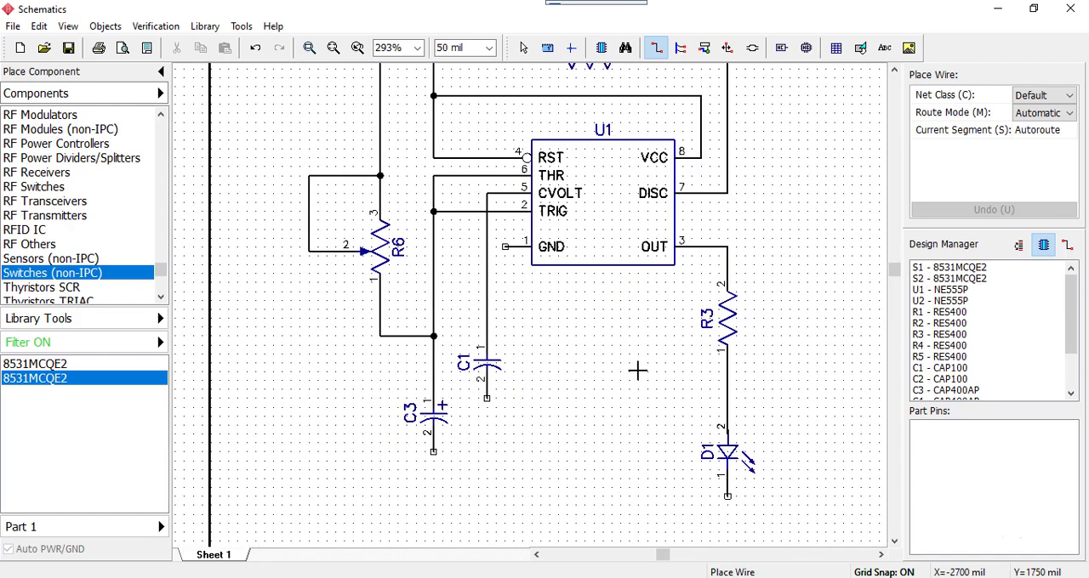
pyautogui.click(688, 370)
pyautogui.rightClick(554, 329)
pyautogui.press('Escape')
pyautogui.press('Escape')
pyautogui.press('Escape')
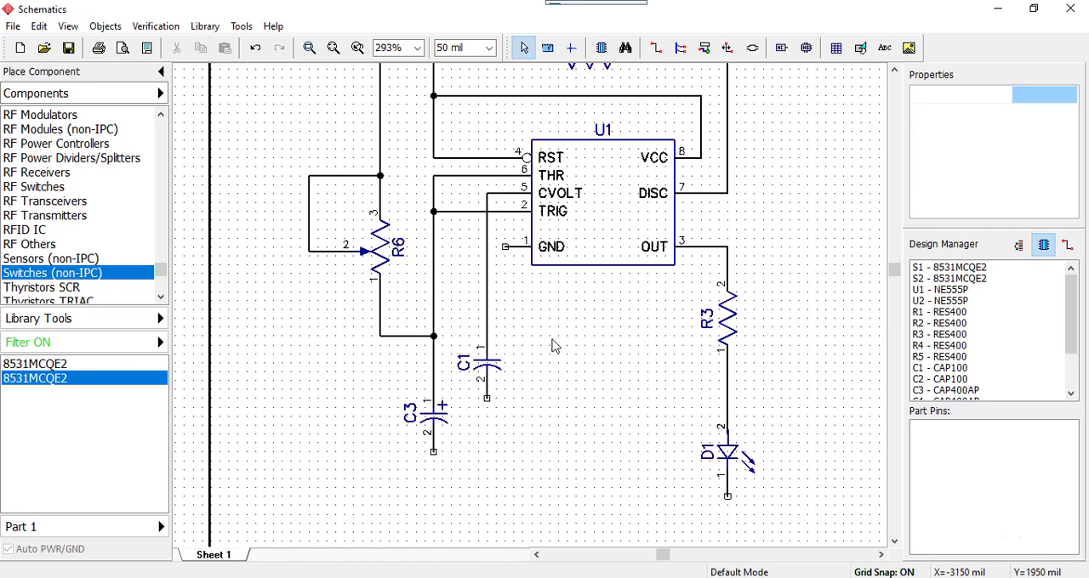
# Place four GND net ports: below C3, below C1, just right of and below D1, and under U1's GND pin
pyautogui.moveTo(157, 272); pyautogui.dragTo(159, 129)
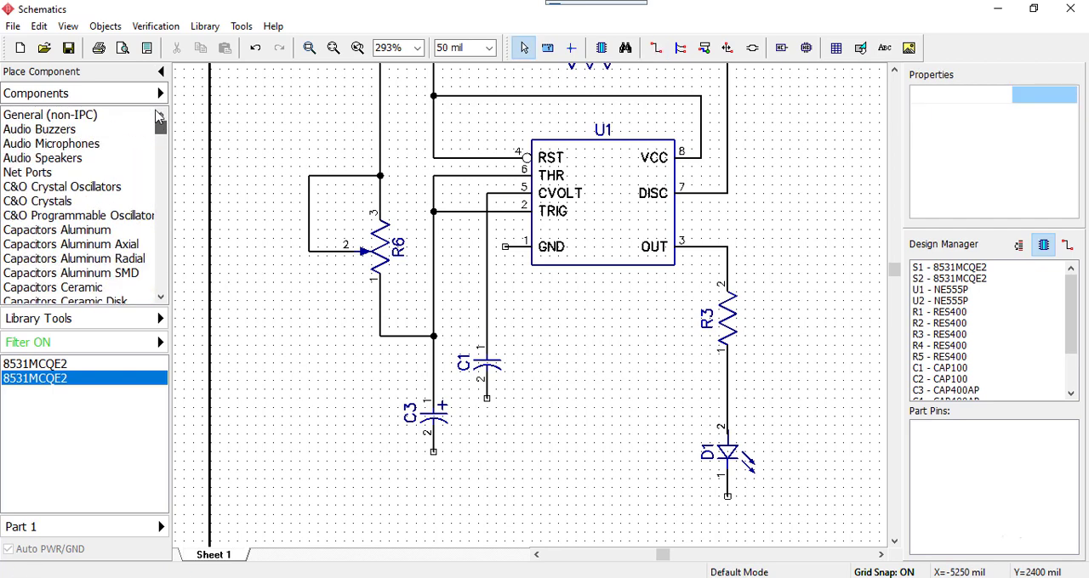
pyautogui.click(33, 176)
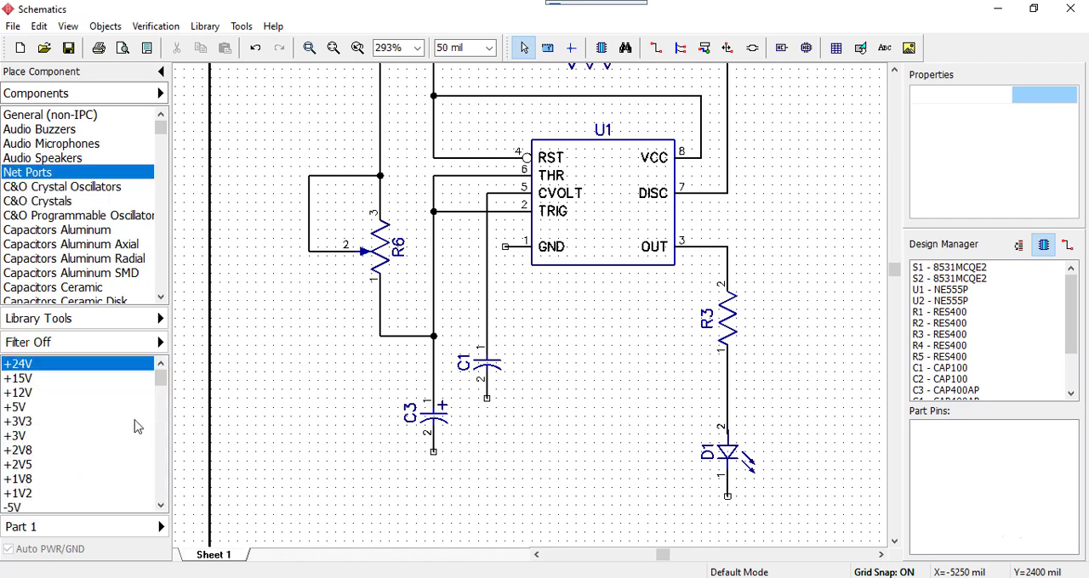
pyautogui.moveTo(162, 387); pyautogui.dragTo(154, 405)
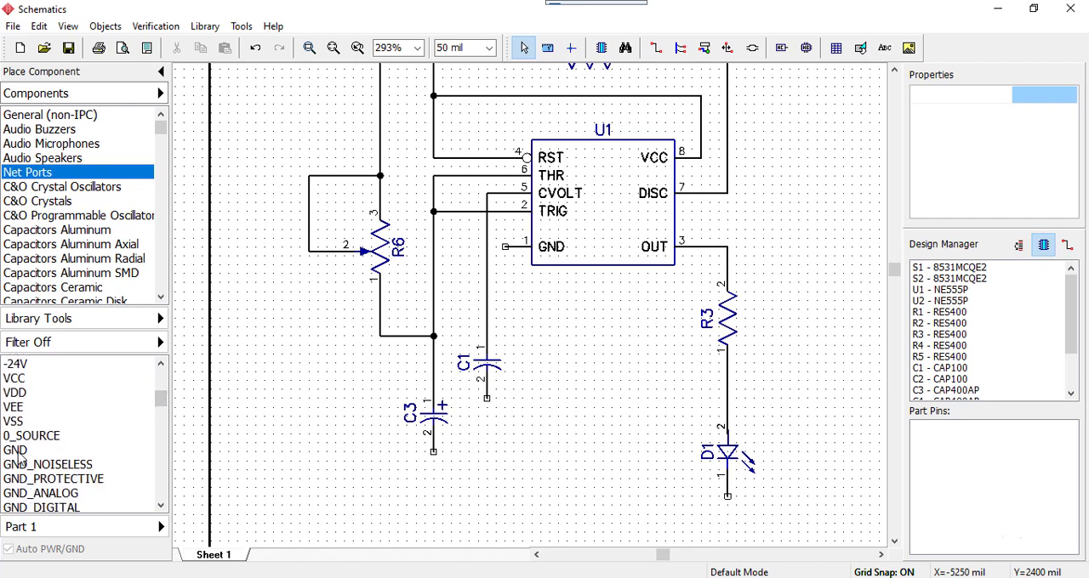
pyautogui.click(20, 452)
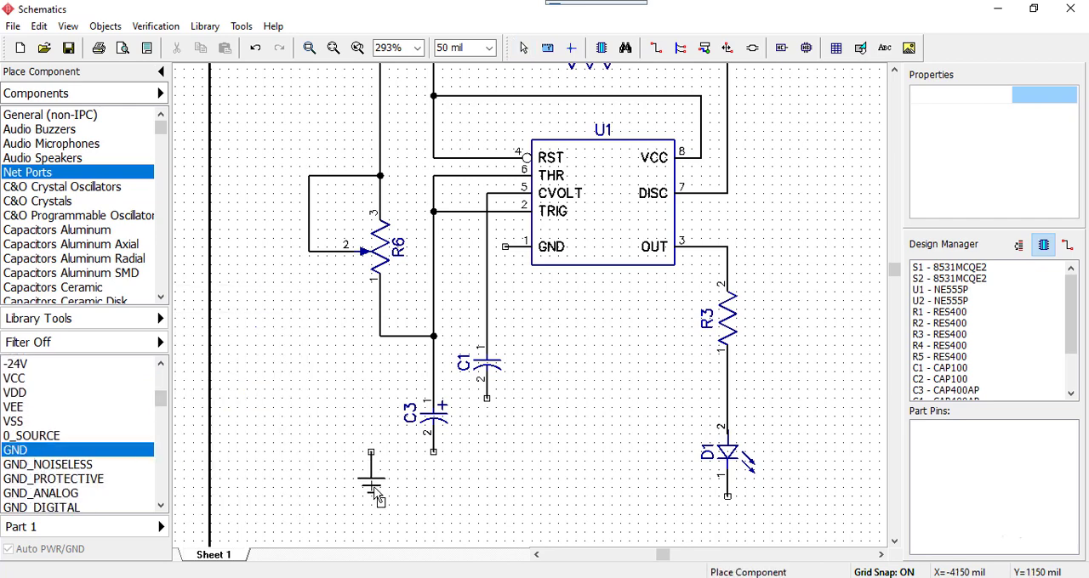
pyautogui.click(434, 510)
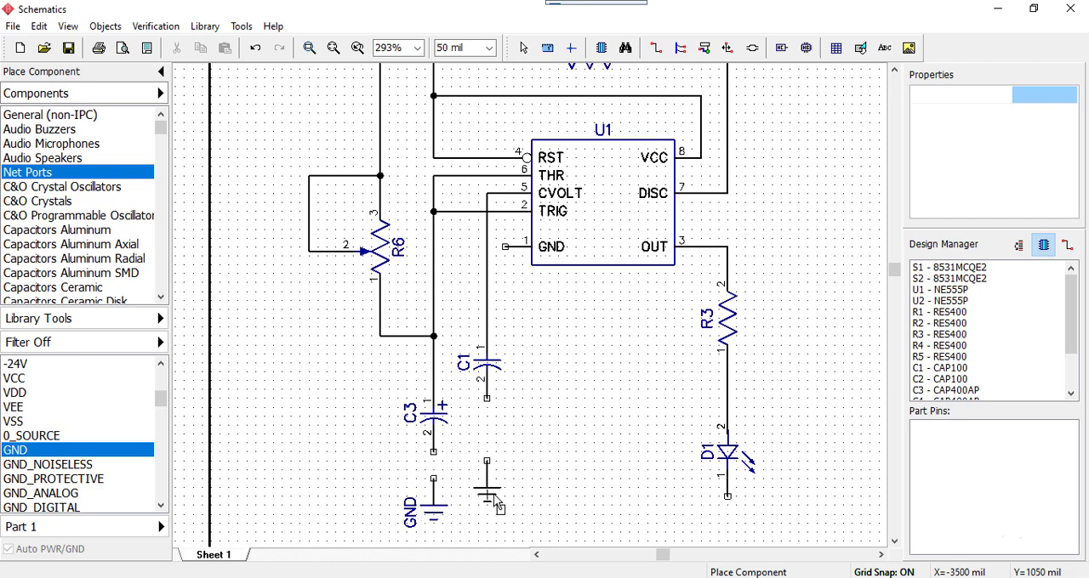
pyautogui.click(489, 459)
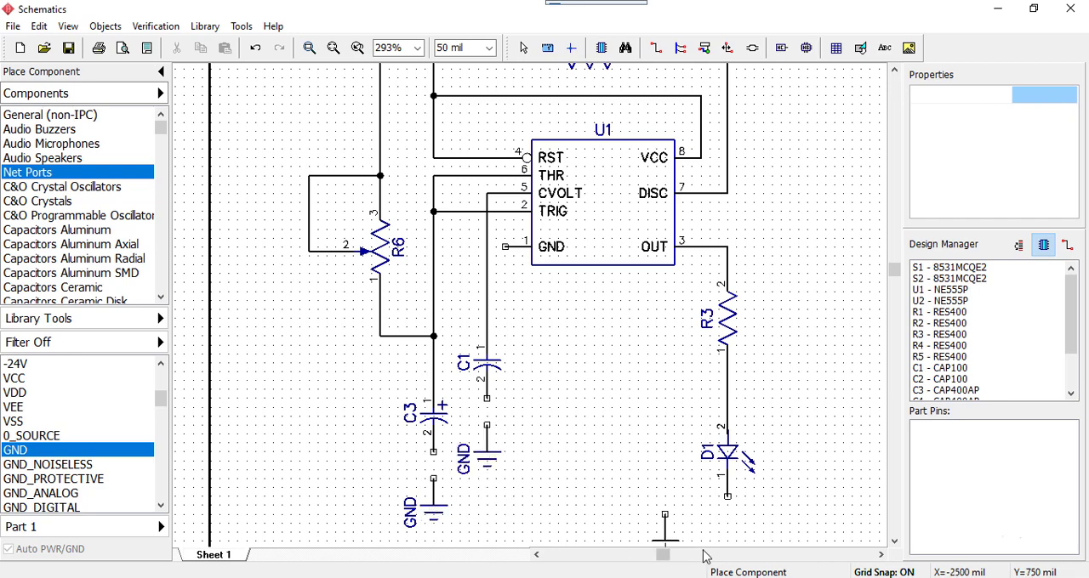
pyautogui.click(765, 545)
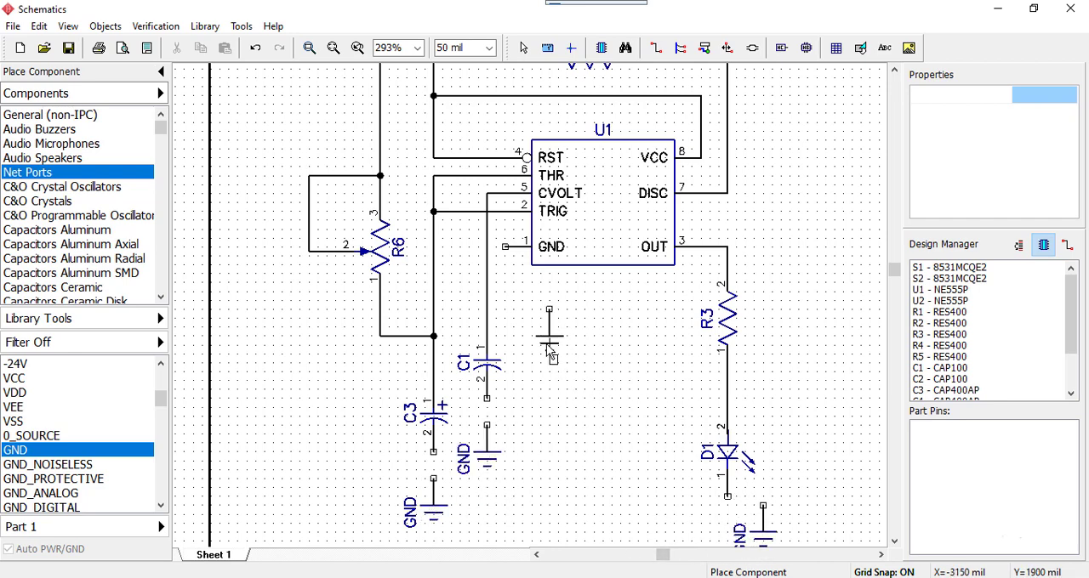
pyautogui.click(545, 338)
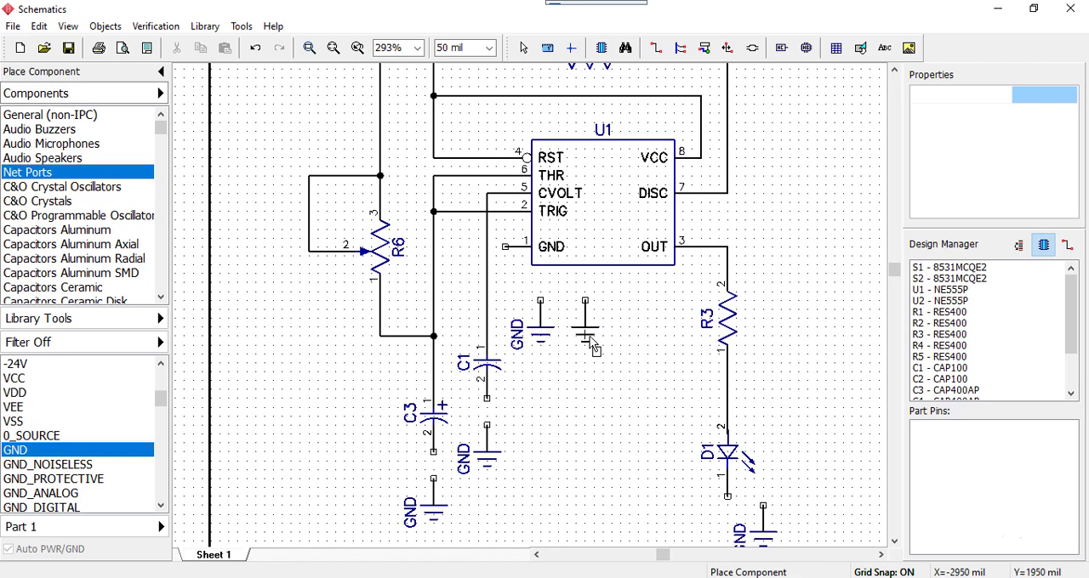
pyautogui.press('Escape')
# Wire the GND port under U1 to U1's GND pin 1, with a corner to the left of the port
pyautogui.press('w')
pyautogui.click(540, 299)
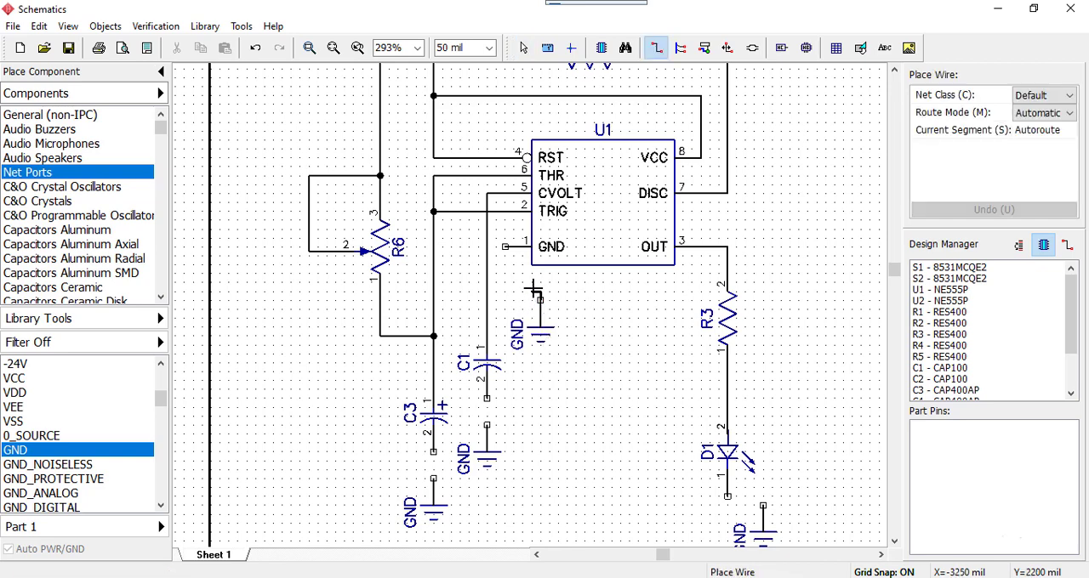
pyautogui.click(507, 283)
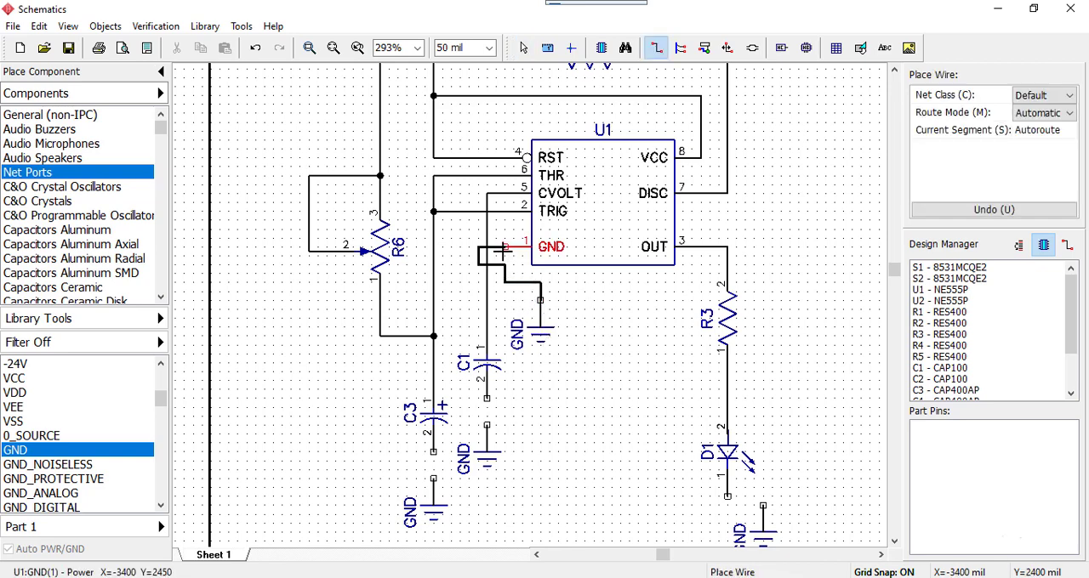
pyautogui.click(505, 248)
# Reshape the U1 GND wire: shift its looping vertical segment right, clear of the C1 wire, and lower its horizontal segment slightly
pyautogui.scroll(2, 490, 277)
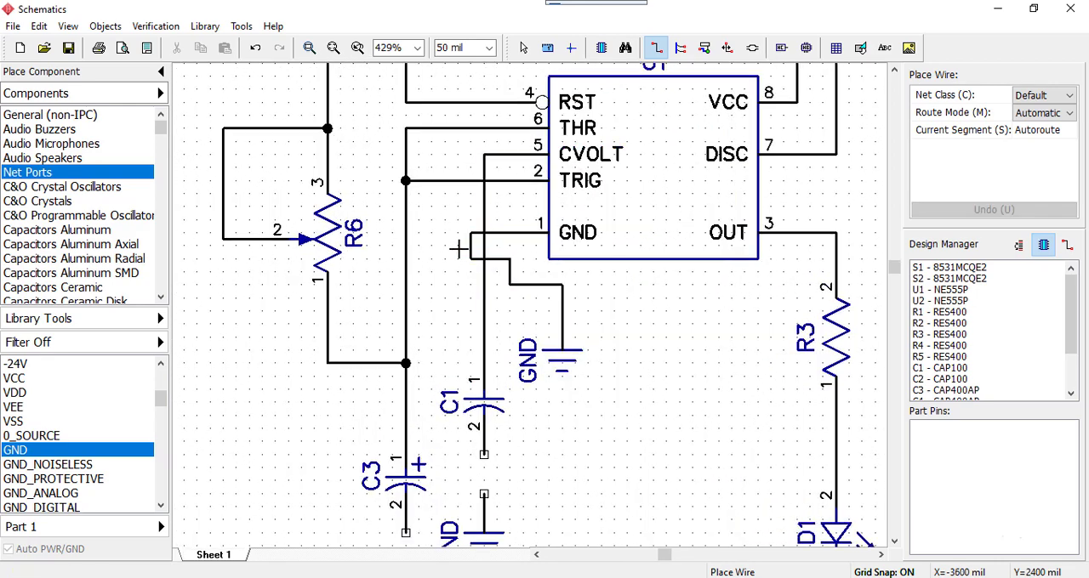
pyautogui.press('Escape')
pyautogui.moveTo(466, 247); pyautogui.dragTo(509, 248)
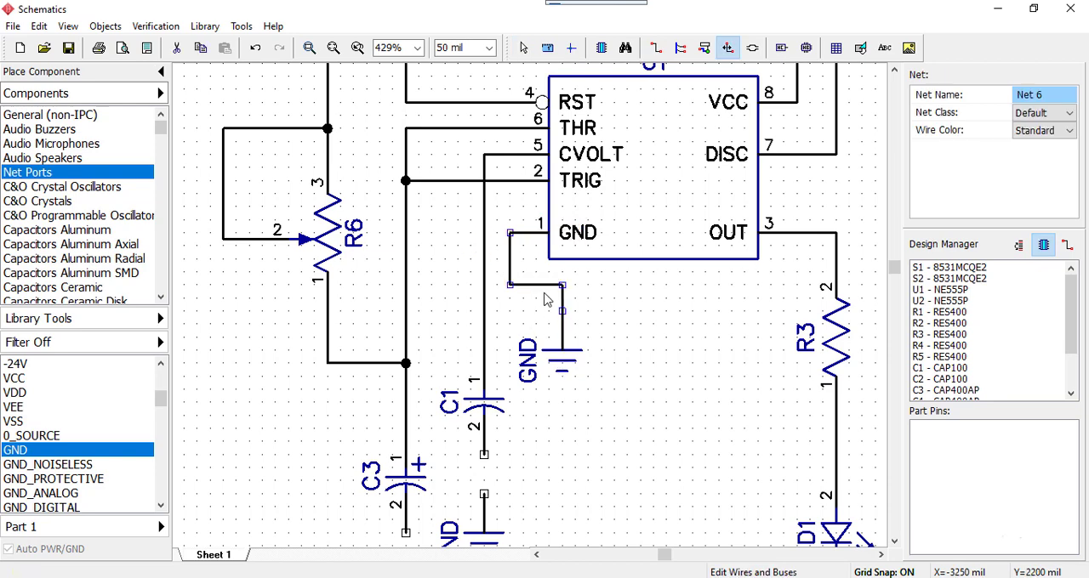
pyautogui.moveTo(538, 287); pyautogui.dragTo(538, 304)
pyautogui.click(614, 446)
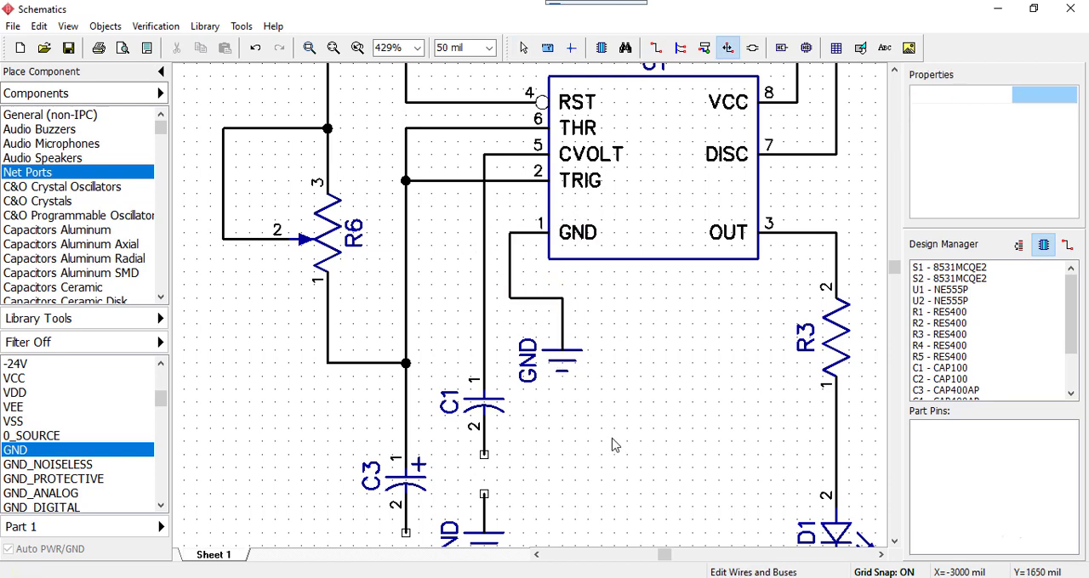
# Wire the GND ports below C1 and C3 to pin 2 of their respective capacitors
pyautogui.scroll(-1, 611, 440)
pyautogui.moveTo(611, 485); pyautogui.dragTo(663, 312, button='middle')
pyautogui.scroll(-1, 653, 332)
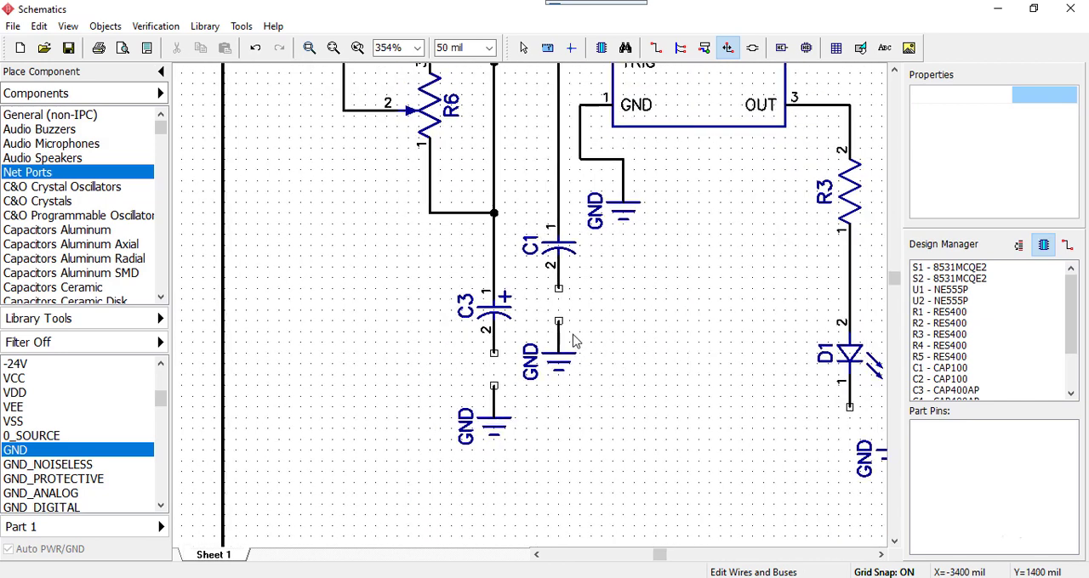
pyautogui.press('Escape')
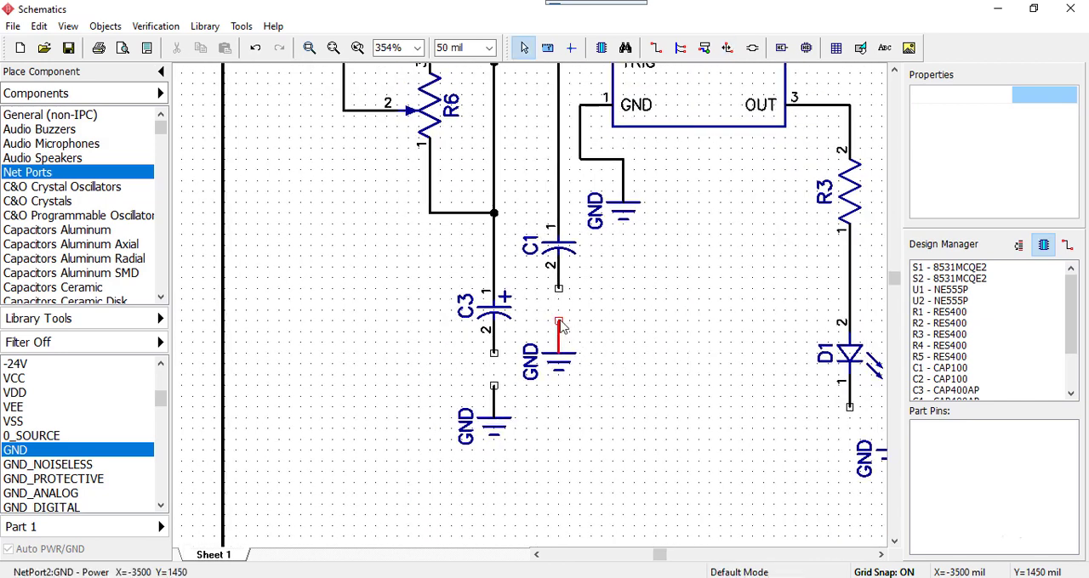
pyautogui.click(560, 324)
pyautogui.click(559, 290)
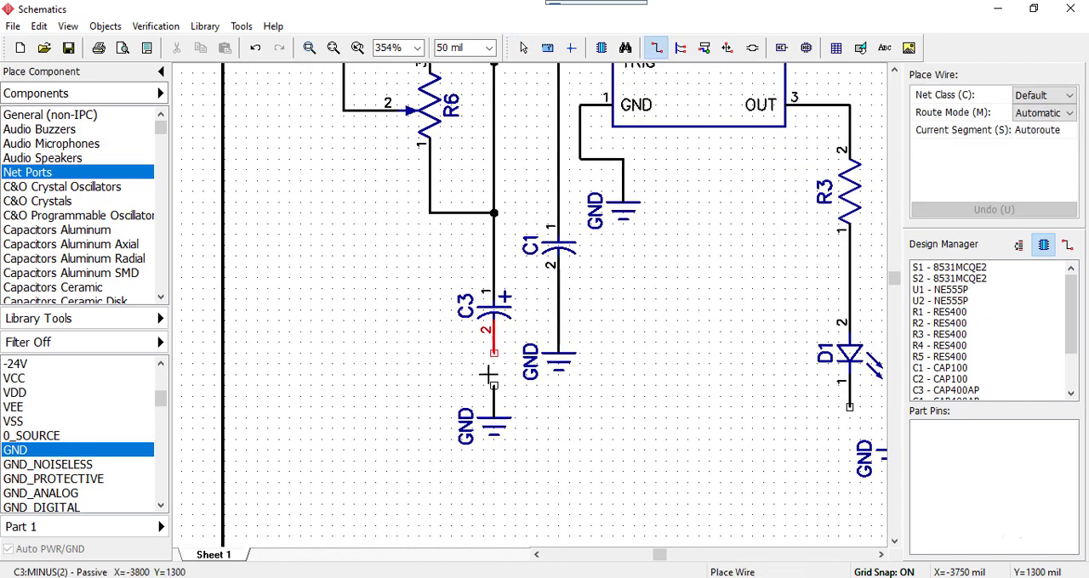
pyautogui.click(493, 385)
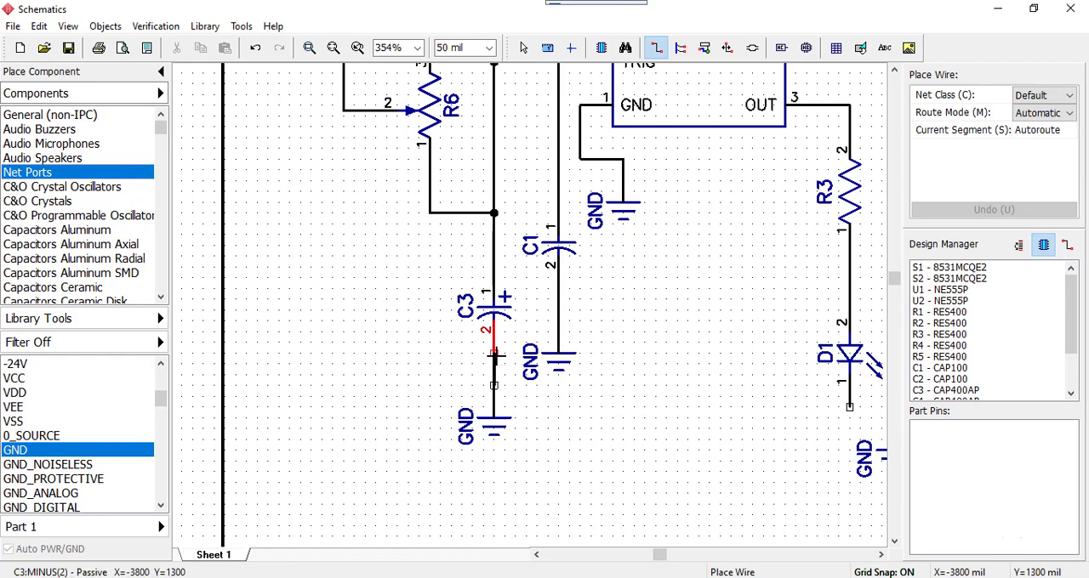
pyautogui.click(493, 356)
pyautogui.scroll(-1, 779, 479)
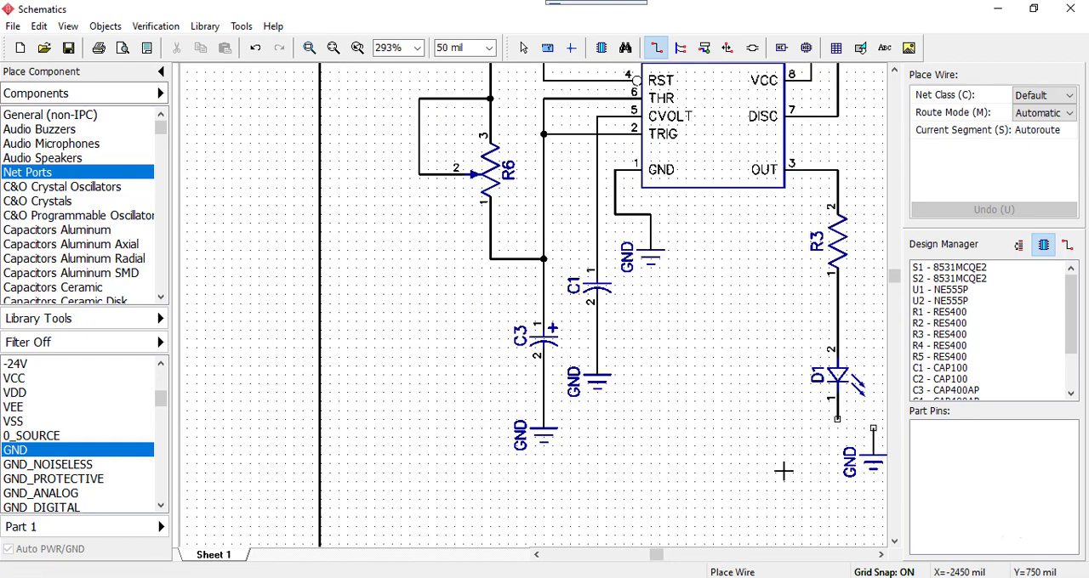
# End wire placement and move the GND port near D1 directly below D1 pin 1, at X=-2150
pyautogui.moveTo(797, 462); pyautogui.dragTo(695, 482, button='middle')
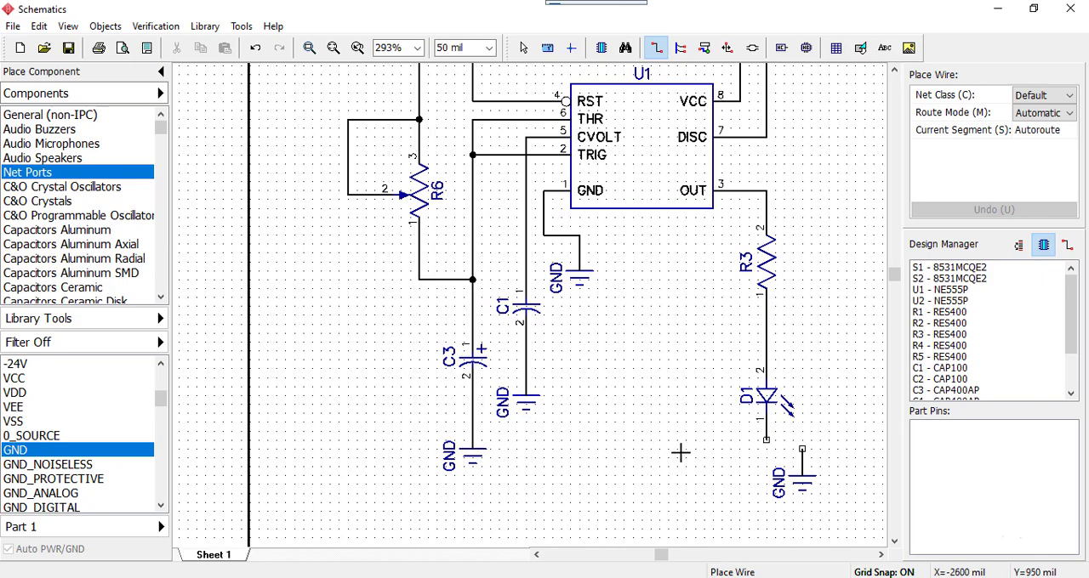
pyautogui.moveTo(720, 462); pyautogui.dragTo(706, 402, button='middle')
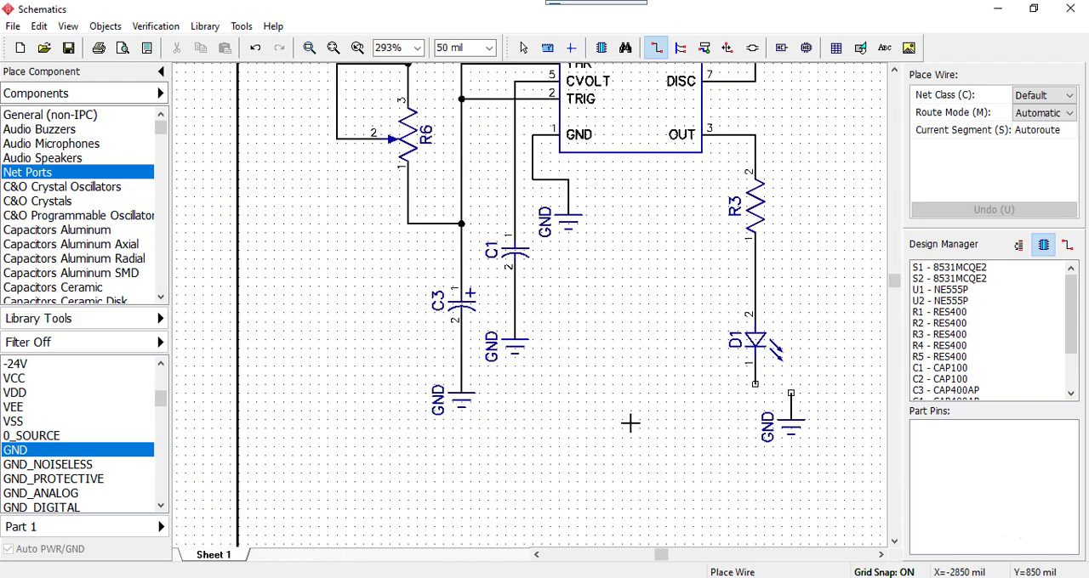
pyautogui.moveTo(630, 423); pyautogui.dragTo(620, 440, button='middle')
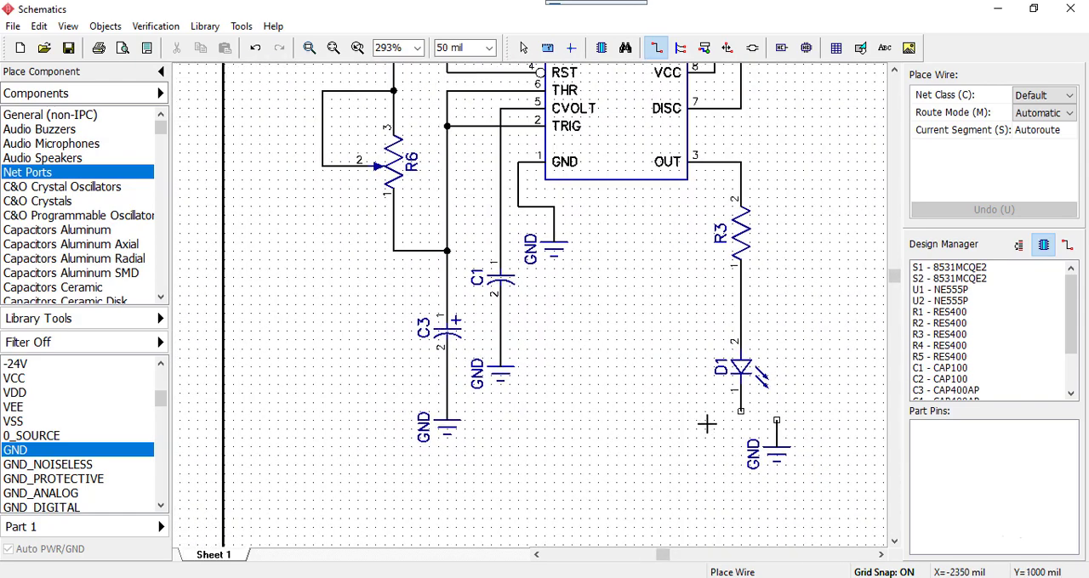
pyautogui.moveTo(724, 431); pyautogui.dragTo(581, 416, button='middle')
pyautogui.scroll(5, 634, 449)
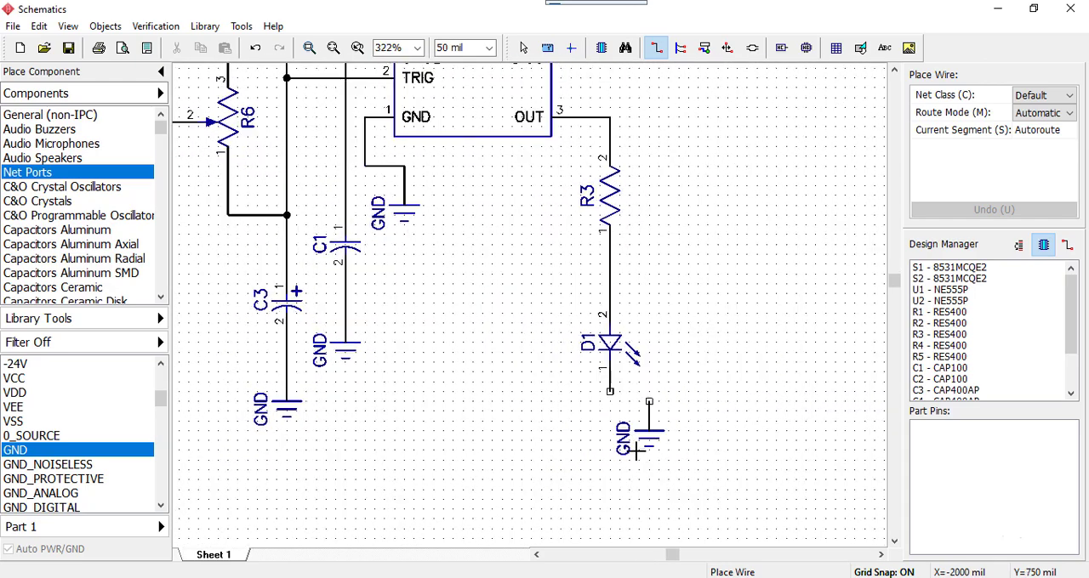
pyautogui.scroll(-3, 633, 449)
pyautogui.scroll(3, 633, 450)
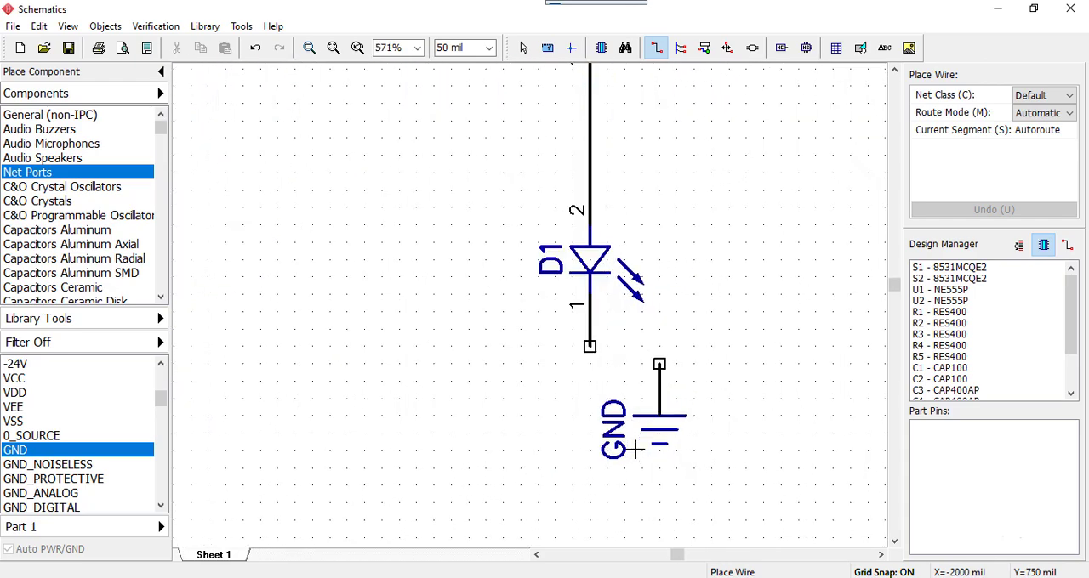
pyautogui.click(729, 347)
pyautogui.press('Escape')
pyautogui.press('Escape')
pyautogui.moveTo(655, 425); pyautogui.dragTo(581, 478)
pyautogui.click(700, 431)
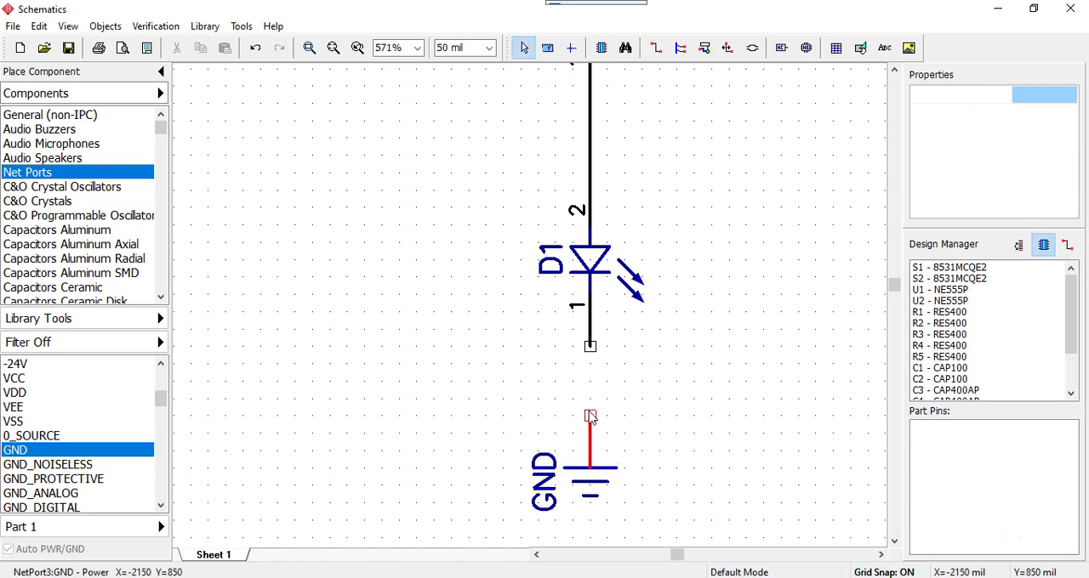
# Wire the GND port below D1 up to D1 pin 1
pyautogui.click(589, 418)
pyautogui.click(589, 349)
pyautogui.scroll(-2, 679, 389)
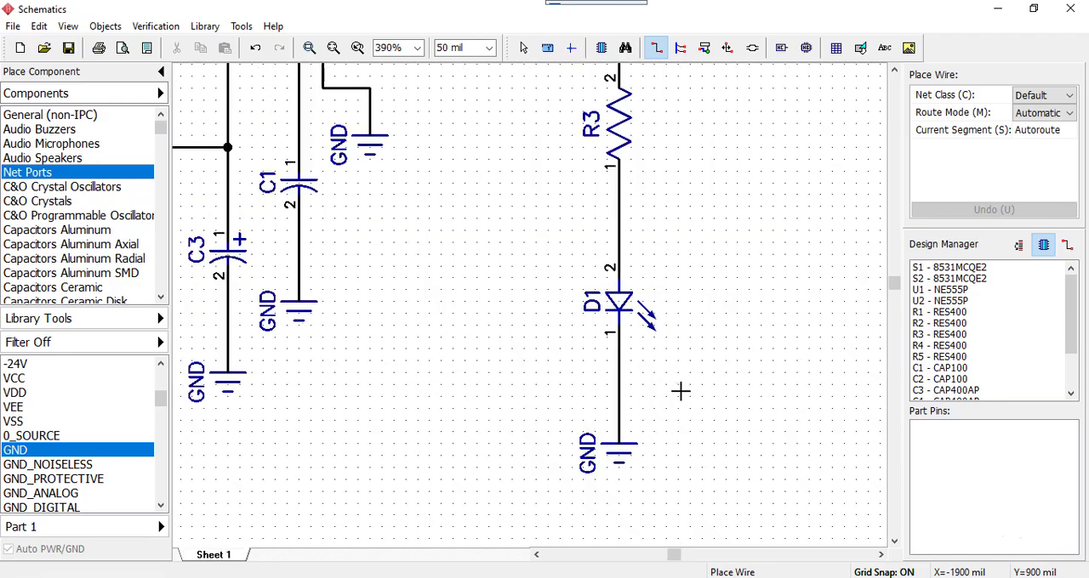
# Place two +5V net ports: one below and left of R6, one above the circuit at the sheet's top border
pyautogui.moveTo(541, 263); pyautogui.dragTo(678, 437, button='middle')
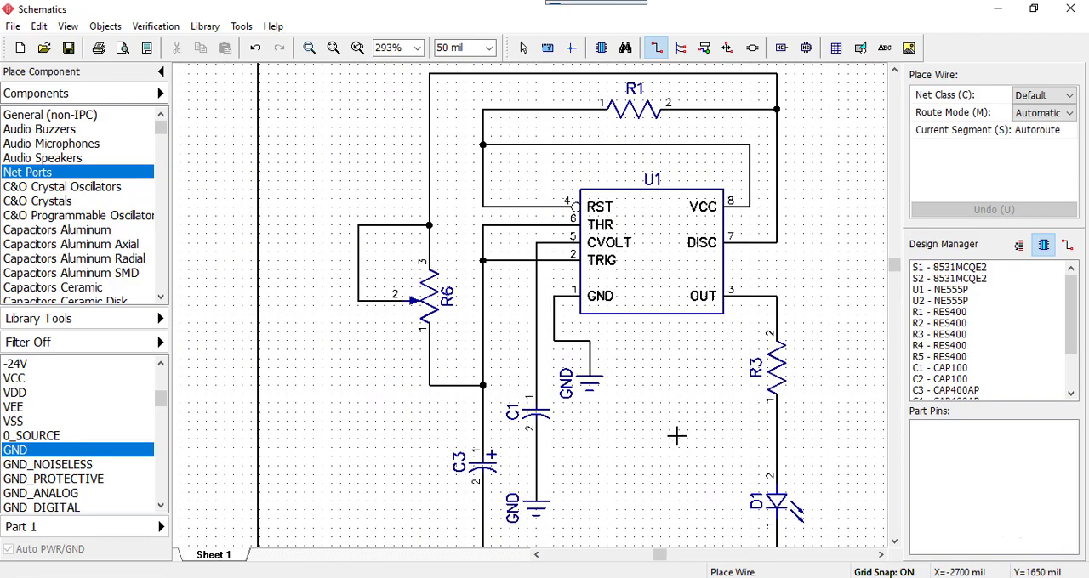
pyautogui.scroll(-1, 678, 437)
pyautogui.moveTo(704, 394); pyautogui.dragTo(647, 419, button='middle')
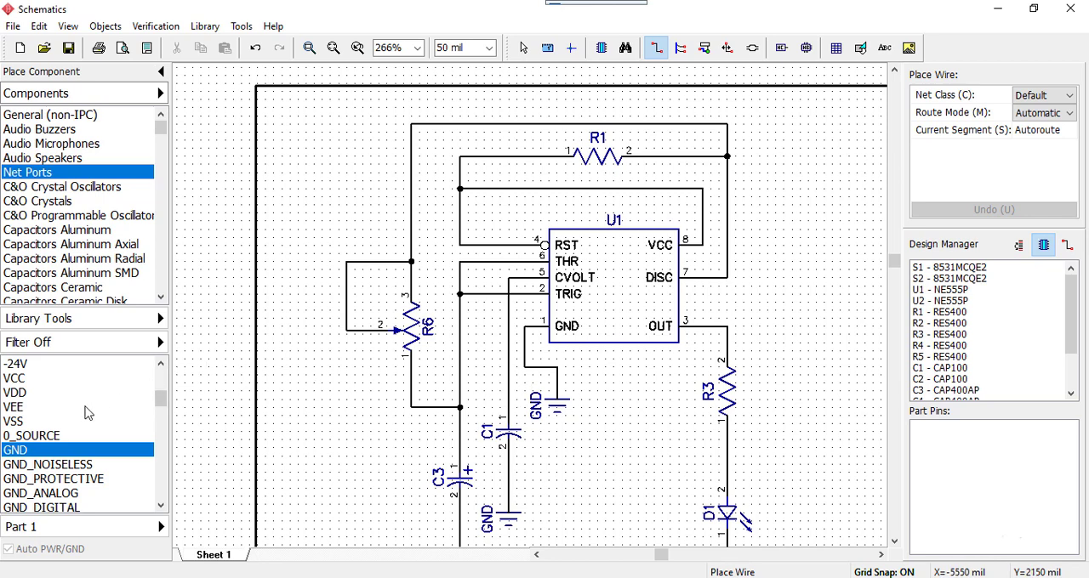
pyautogui.moveTo(164, 403); pyautogui.dragTo(164, 397)
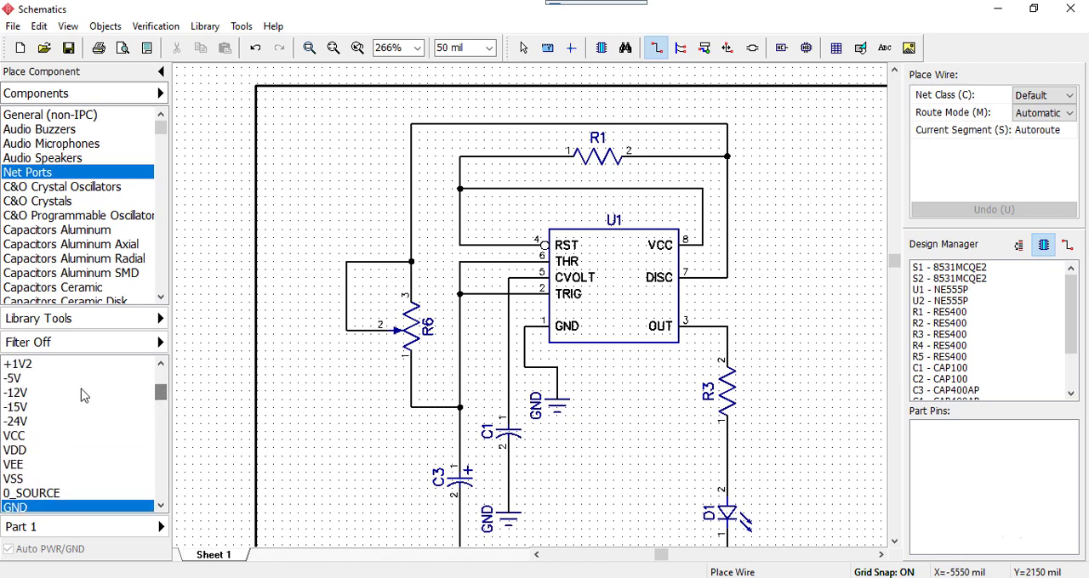
pyautogui.click(161, 366)
pyautogui.click(161, 366)
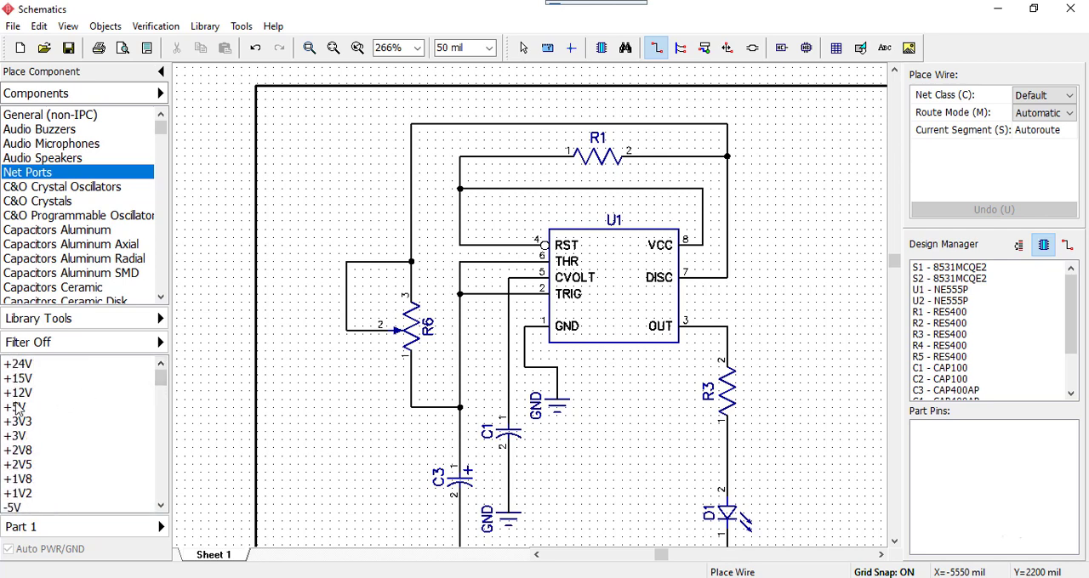
pyautogui.click(19, 408)
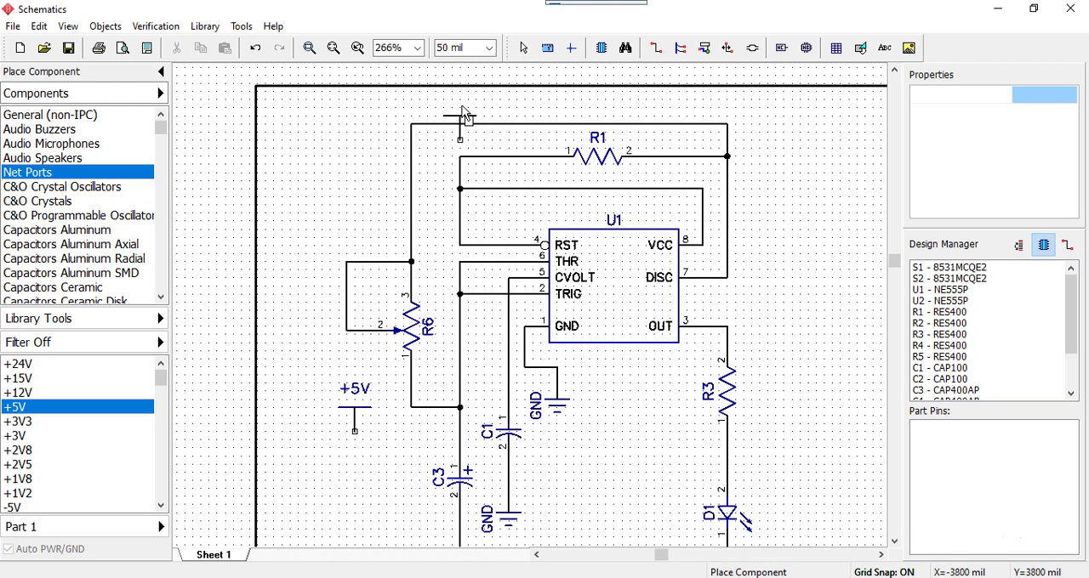
pyautogui.click(456, 75)
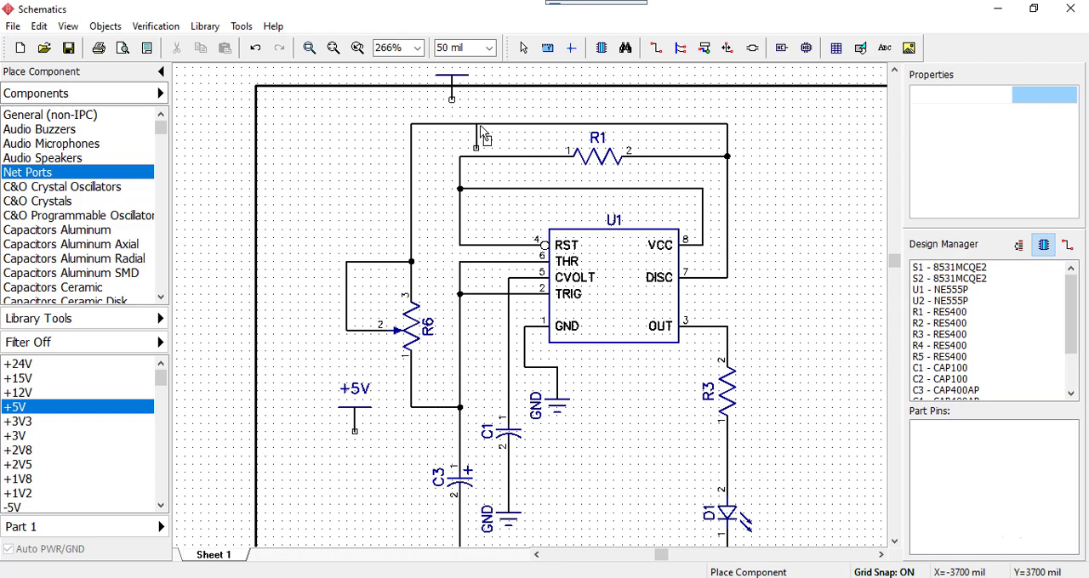
# Move the astable circuit with both +5V ports down inside the sheet border, and move C2 clear of D1's GND port
pyautogui.rightClick(474, 127)
pyautogui.scroll(-1, 456, 154)
pyautogui.scroll(-3, 457, 155)
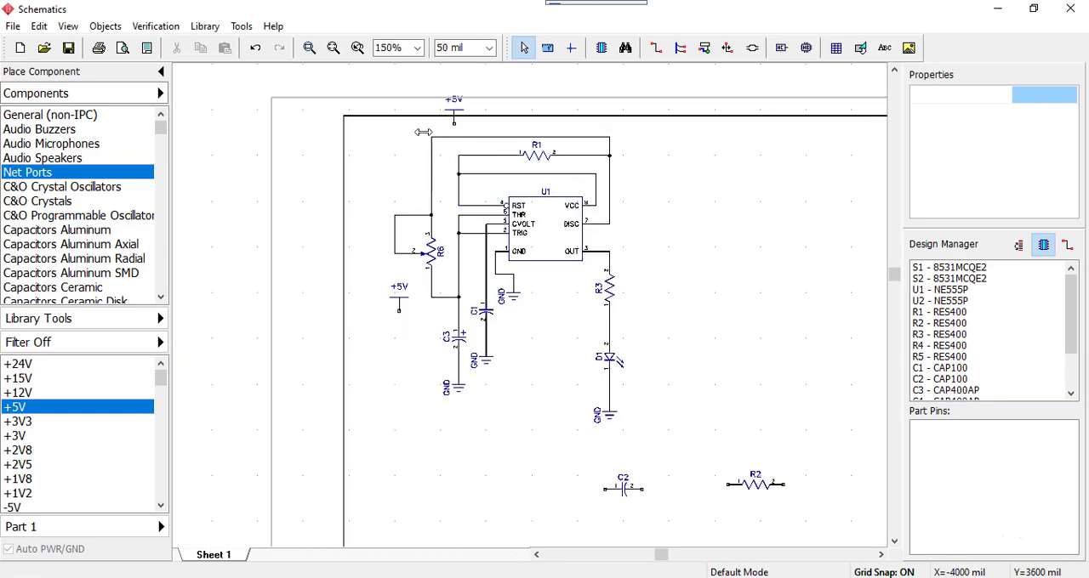
pyautogui.moveTo(364, 85); pyautogui.dragTo(695, 473)
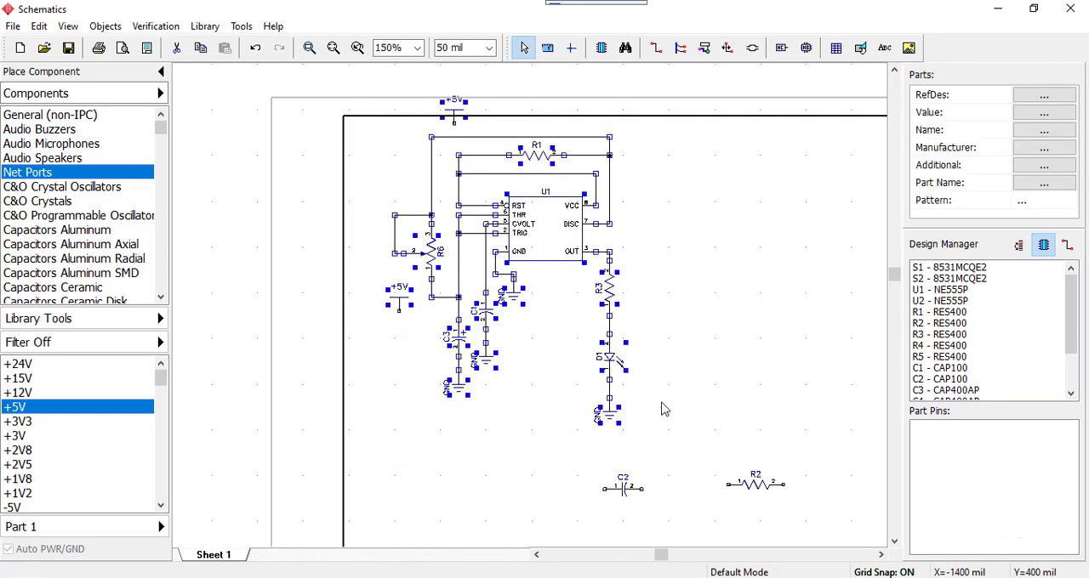
pyautogui.moveTo(547, 240); pyautogui.dragTo(548, 297)
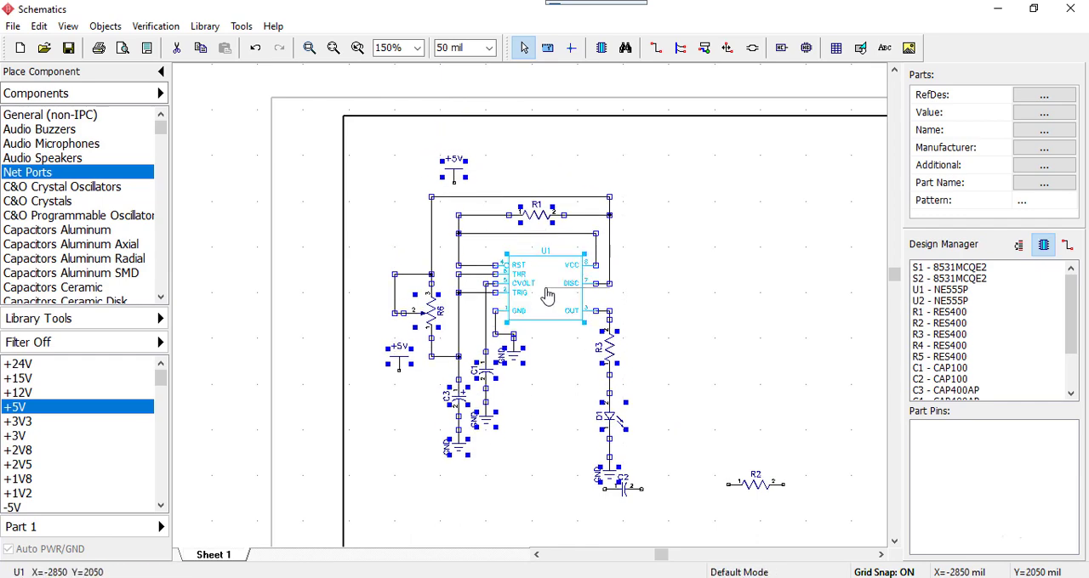
pyautogui.moveTo(619, 503); pyautogui.dragTo(742, 529)
# Align the upper +5V port with the vertical RST wire at X=-3800 and wire it down to the R1 pin 1 corner
pyautogui.scroll(4, 487, 230)
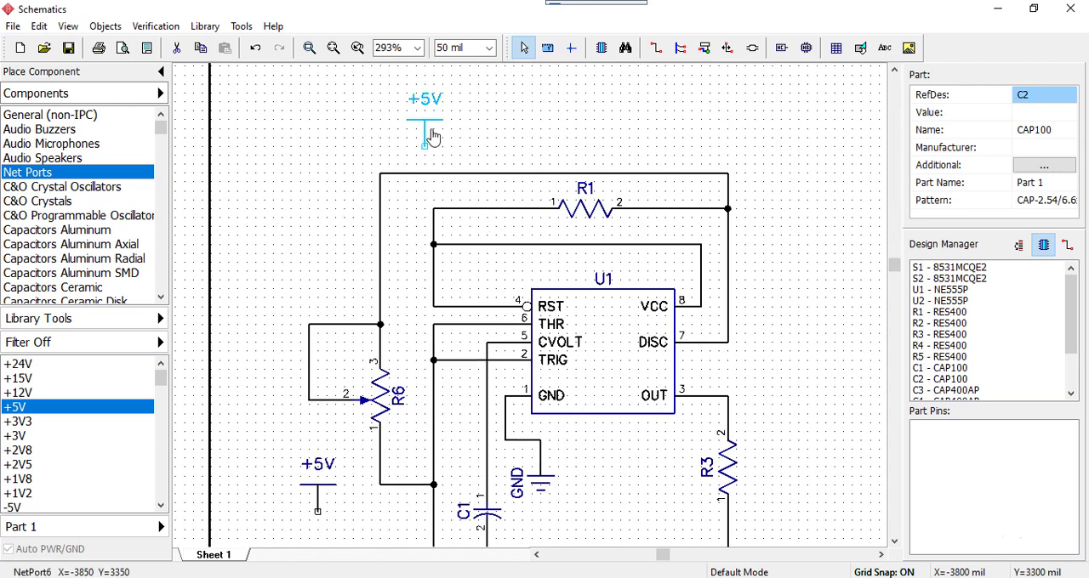
pyautogui.click(400, 97)
pyautogui.moveTo(446, 144)
pyautogui.mouseDown()
pyautogui.moveTo(452, 151)
pyautogui.moveTo(435, 131)
pyautogui.mouseUp()
pyautogui.click(448, 177)
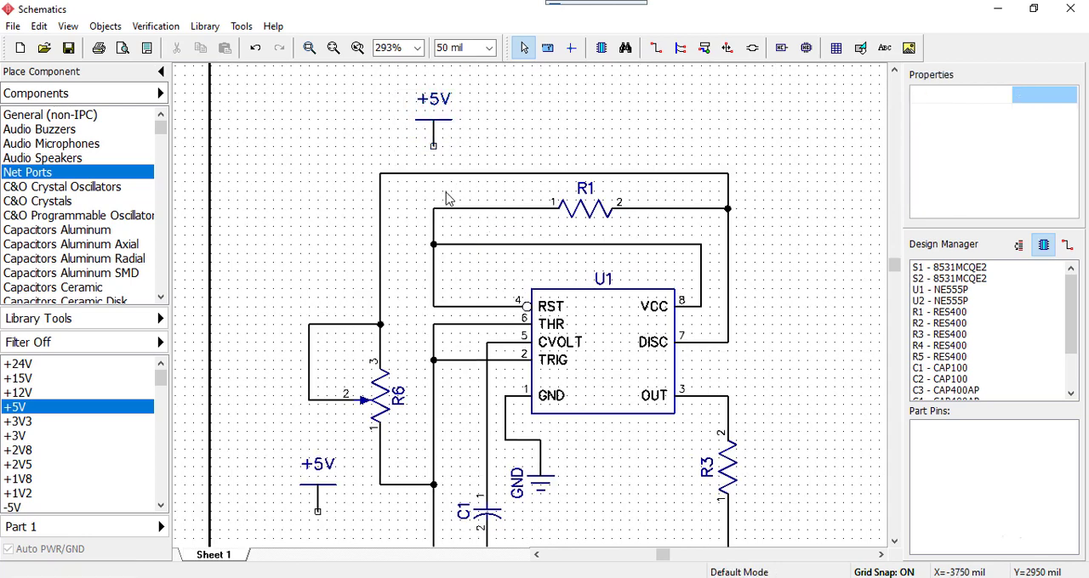
pyautogui.click(434, 147)
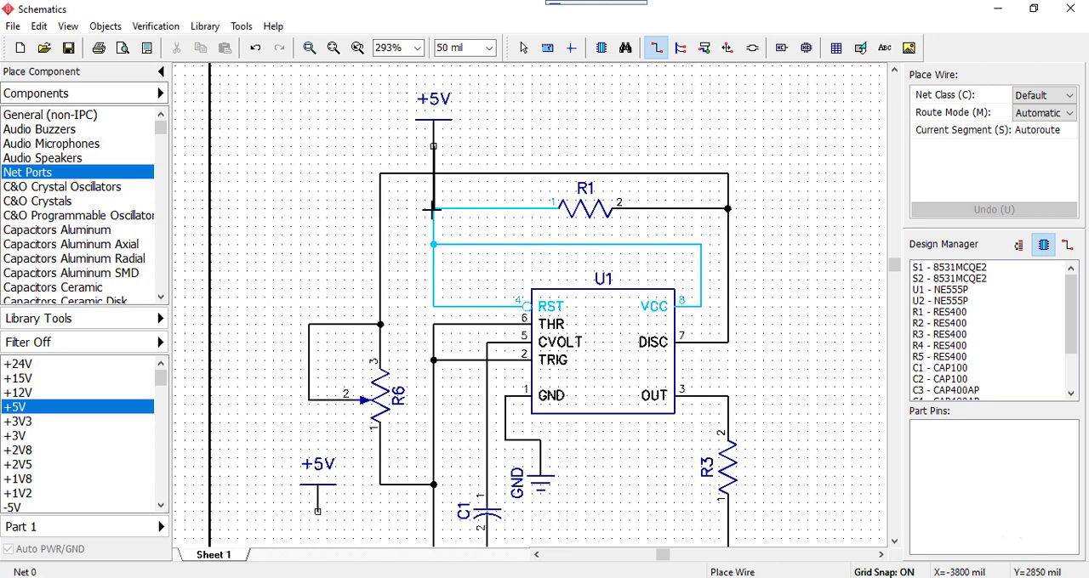
pyautogui.click(433, 208)
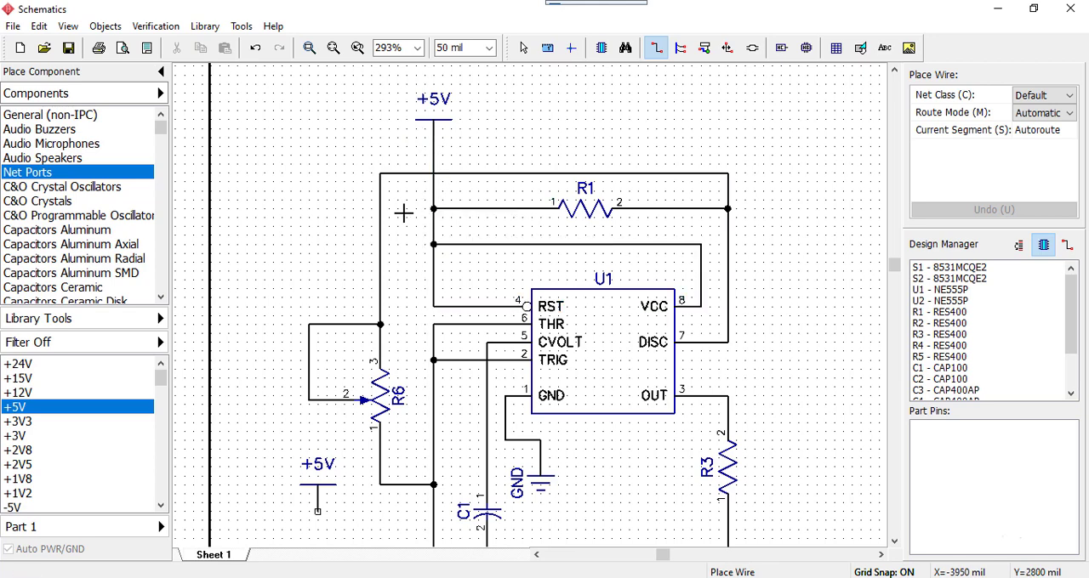
# End wire placement and delete the unused +5V net port below and left of R6
pyautogui.click(273, 449)
pyautogui.scroll(-3, 330, 517)
pyautogui.rightClick(321, 467)
pyautogui.click(374, 498)
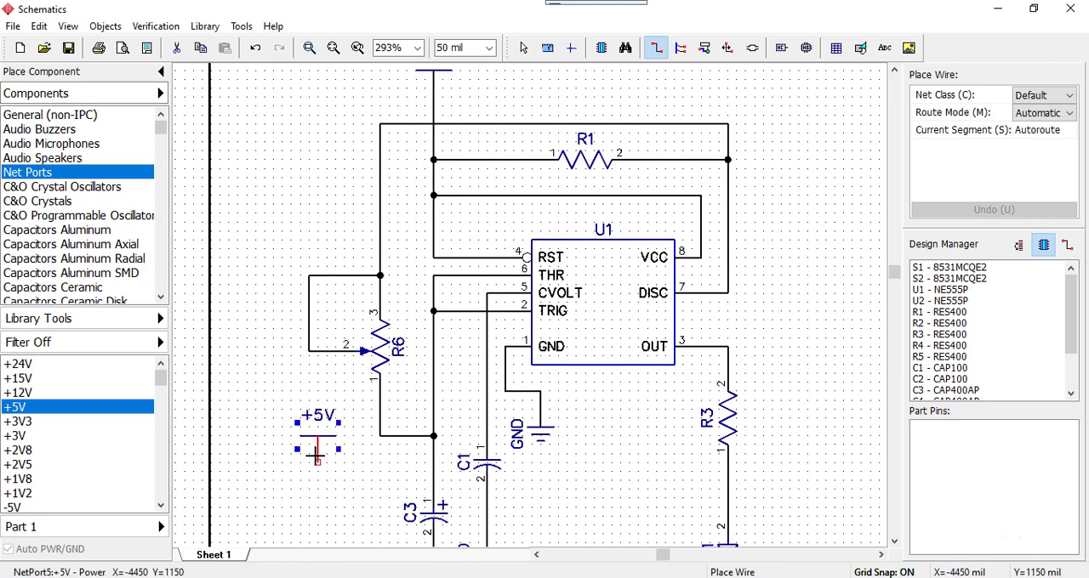
pyautogui.click(255, 400)
pyautogui.press('Escape')
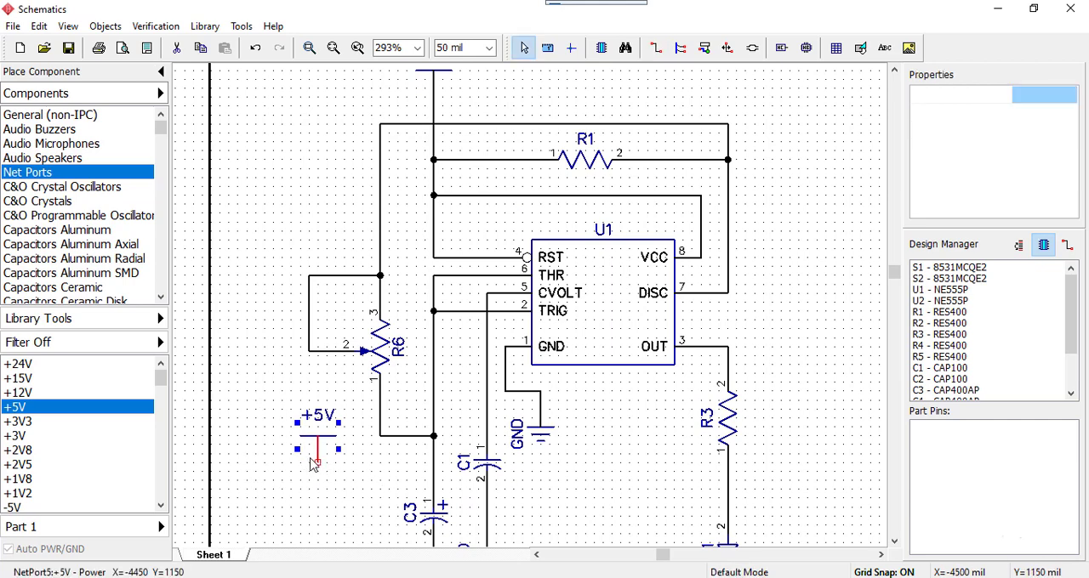
pyautogui.moveTo(257, 385); pyautogui.dragTo(358, 505)
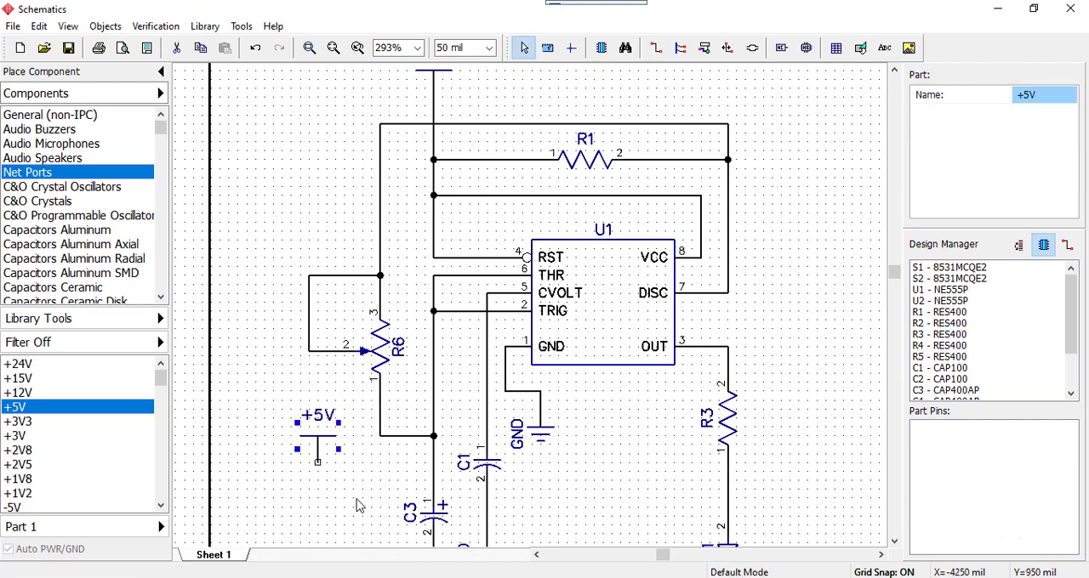
pyautogui.press('Delete')
# Switch to the Proteus reference and examine the supply wiring between R1 and pins 4 and 8 of U1
pyautogui.scroll(-1, 360, 443)
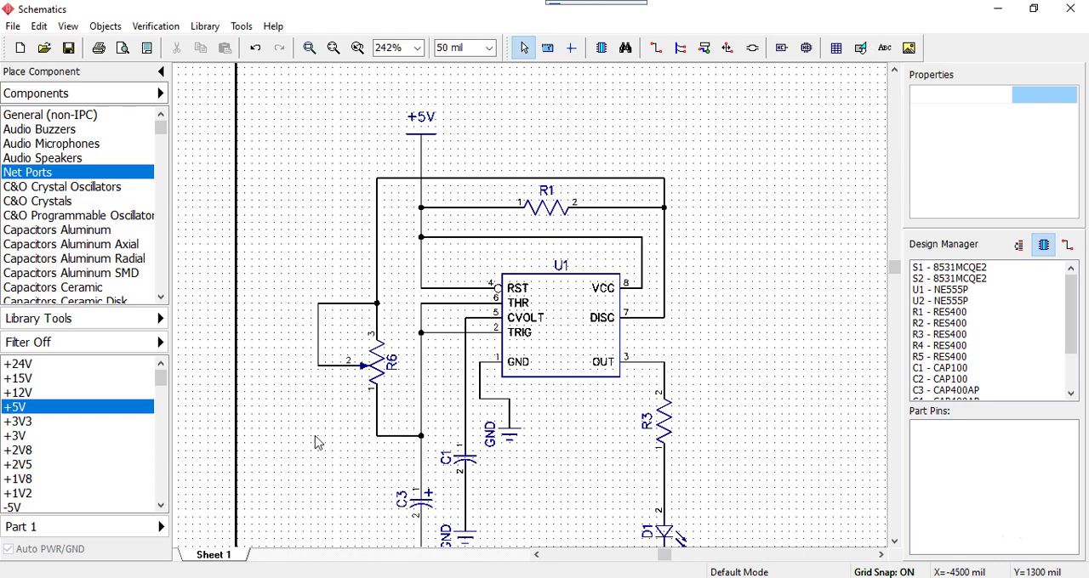
pyautogui.scroll(-1, 689, 417)
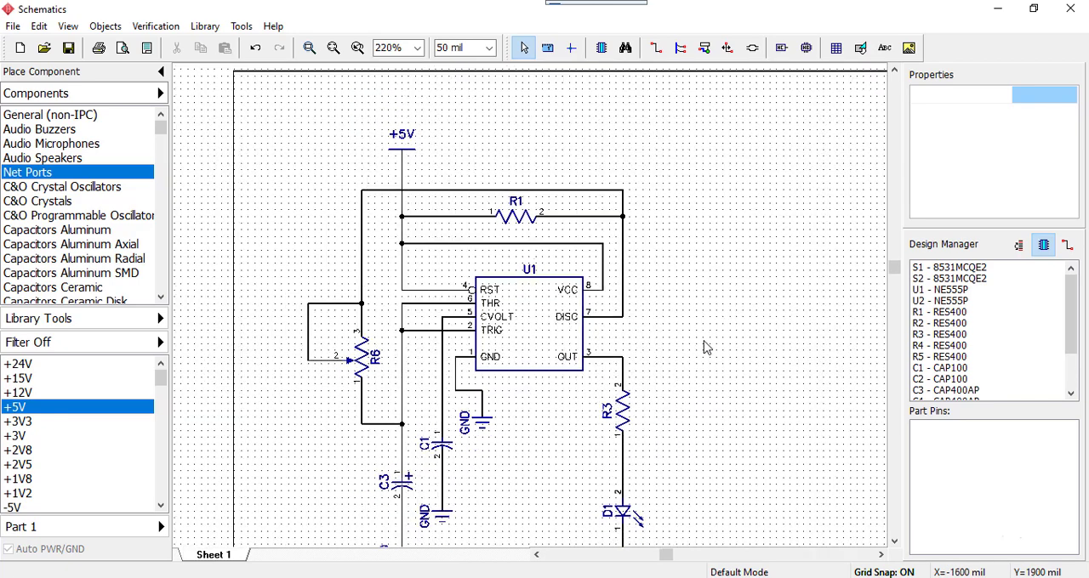
pyautogui.moveTo(1088, 11); pyautogui.dragTo(1088, 76)
pyautogui.scroll(3, 677, 276)
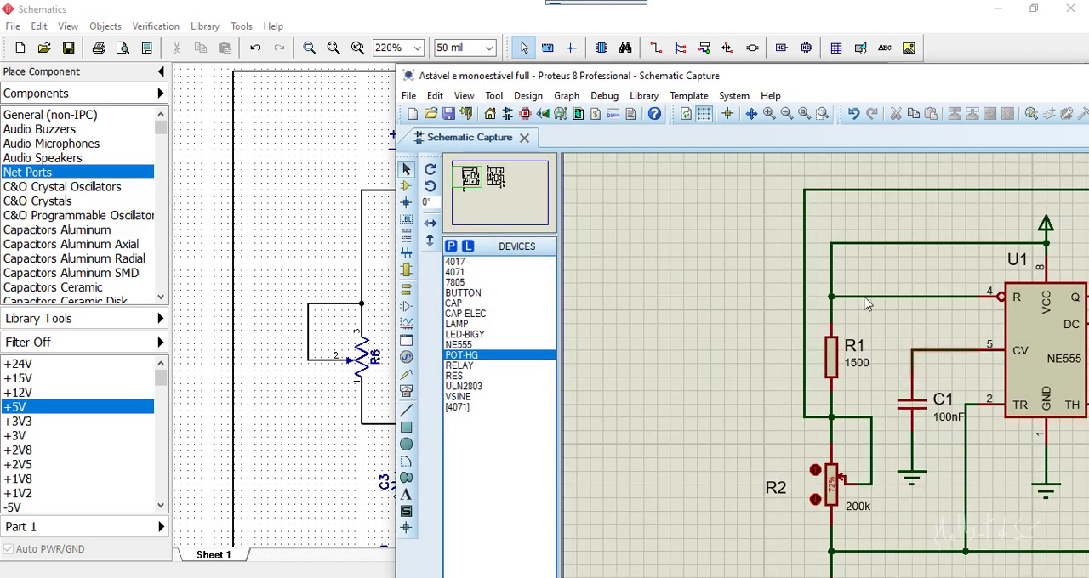
pyautogui.moveTo(964, 255); pyautogui.dragTo(816, 244)
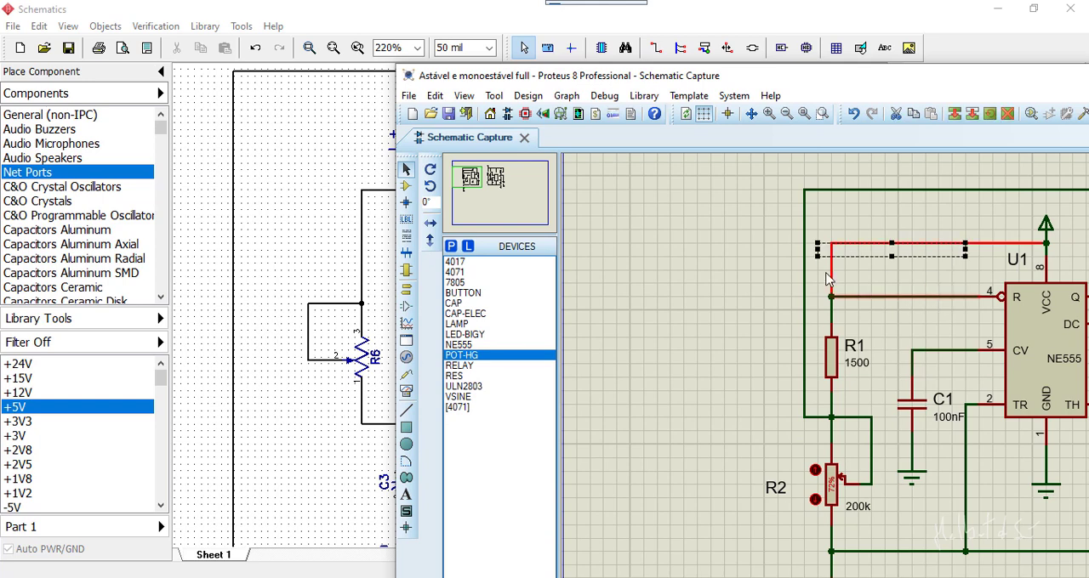
pyautogui.click(727, 282)
pyautogui.moveTo(918, 283); pyautogui.dragTo(738, 266, button='middle')
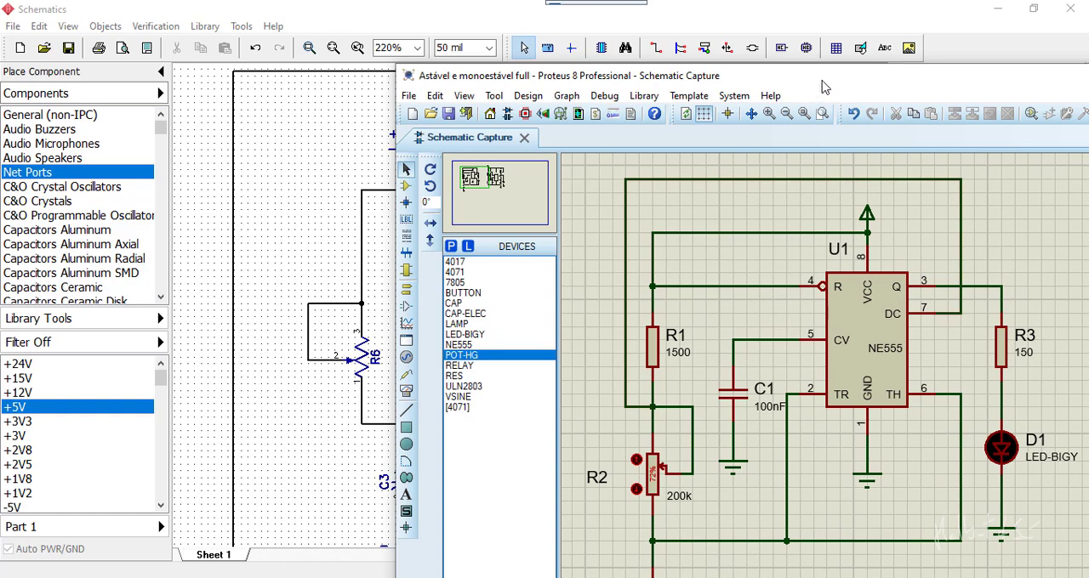
pyautogui.moveTo(822, 87); pyautogui.dragTo(950, 77)
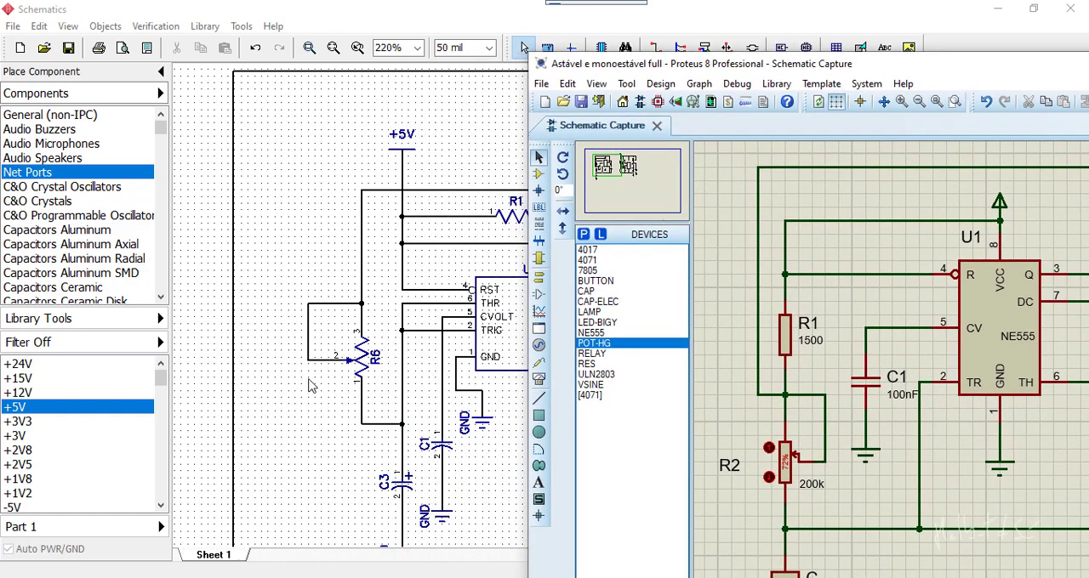
# Arrange the DipTrace and Proteus schematics side by side and compare the complete astable circuit's wiring around U1
pyautogui.click(331, 417)
pyautogui.moveTo(331, 418); pyautogui.dragTo(213, 367, button='middle')
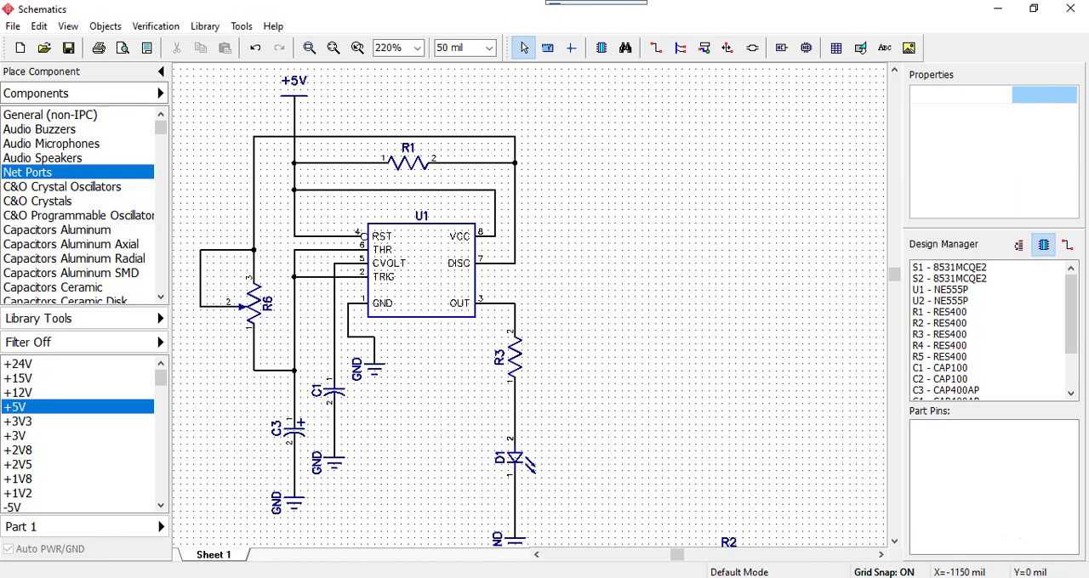
pyautogui.hotkey('alt', 'Tab')
pyautogui.moveTo(879, 70); pyautogui.dragTo(898, 27)
pyautogui.scroll(-1, 945, 268)
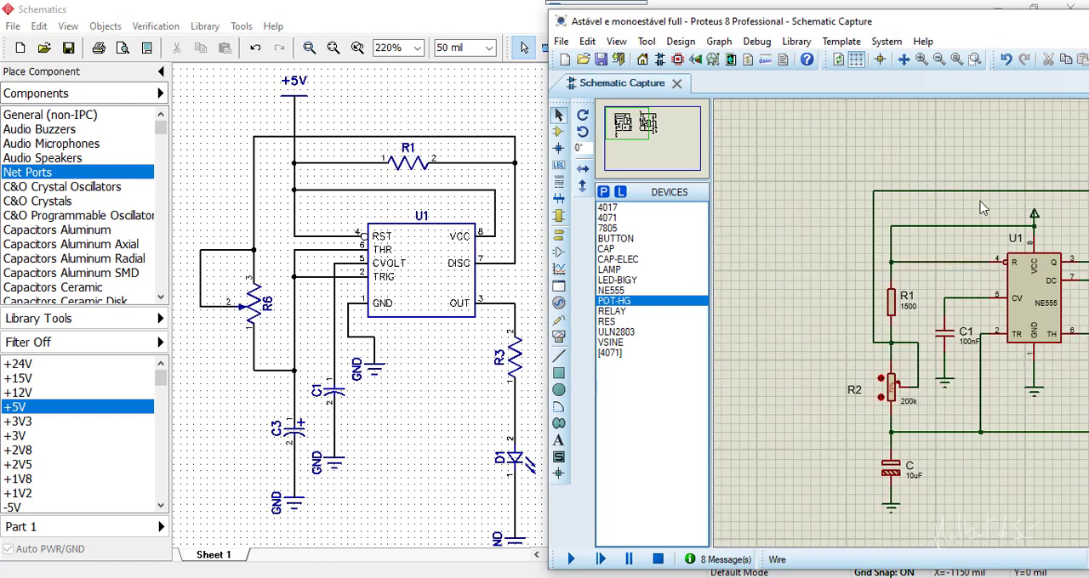
pyautogui.moveTo(1017, 39); pyautogui.dragTo(1014, 40)
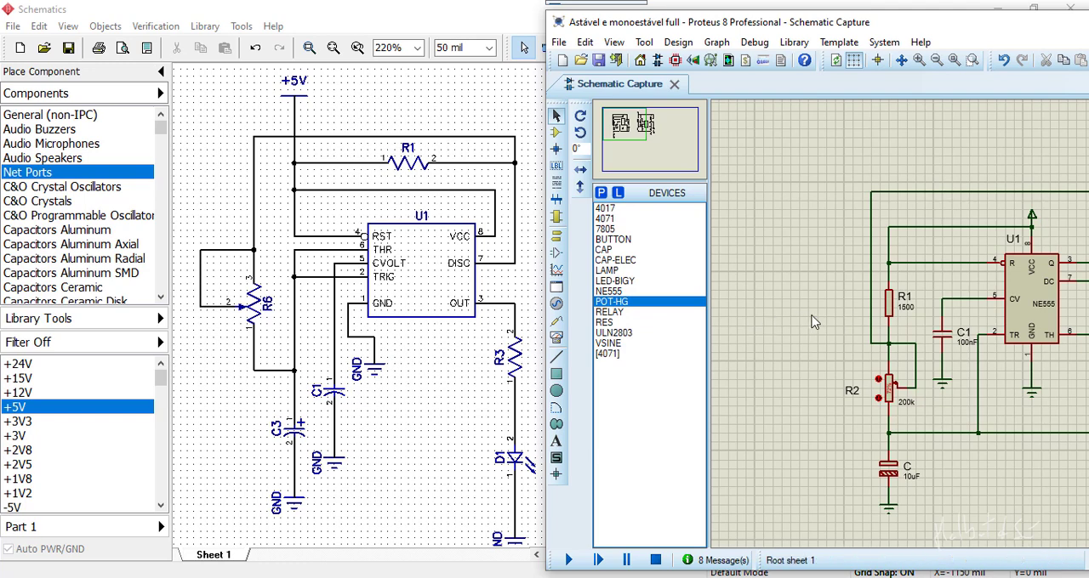
pyautogui.moveTo(830, 335); pyautogui.dragTo(754, 330, button='middle')
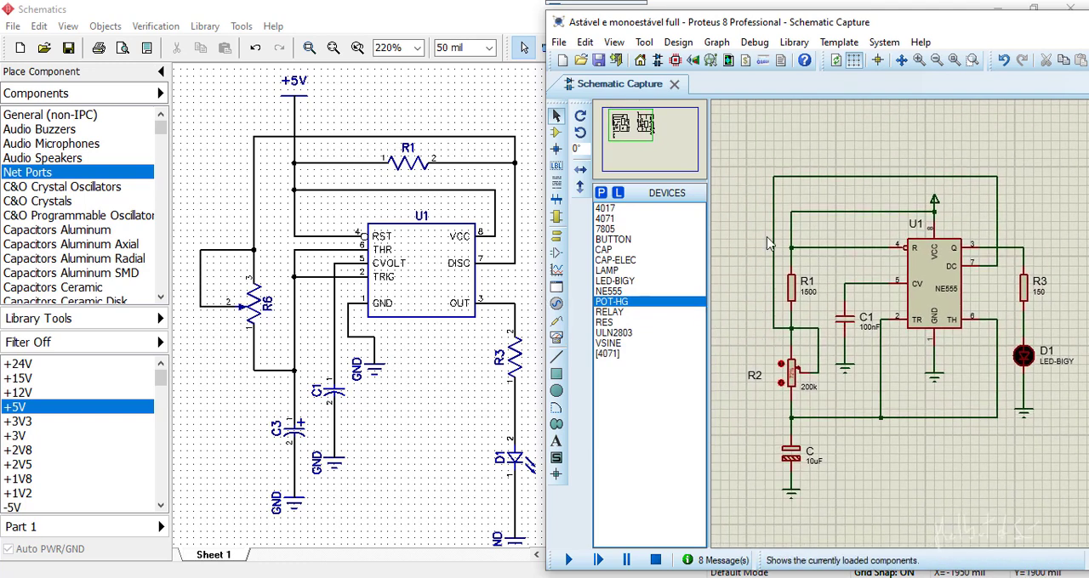
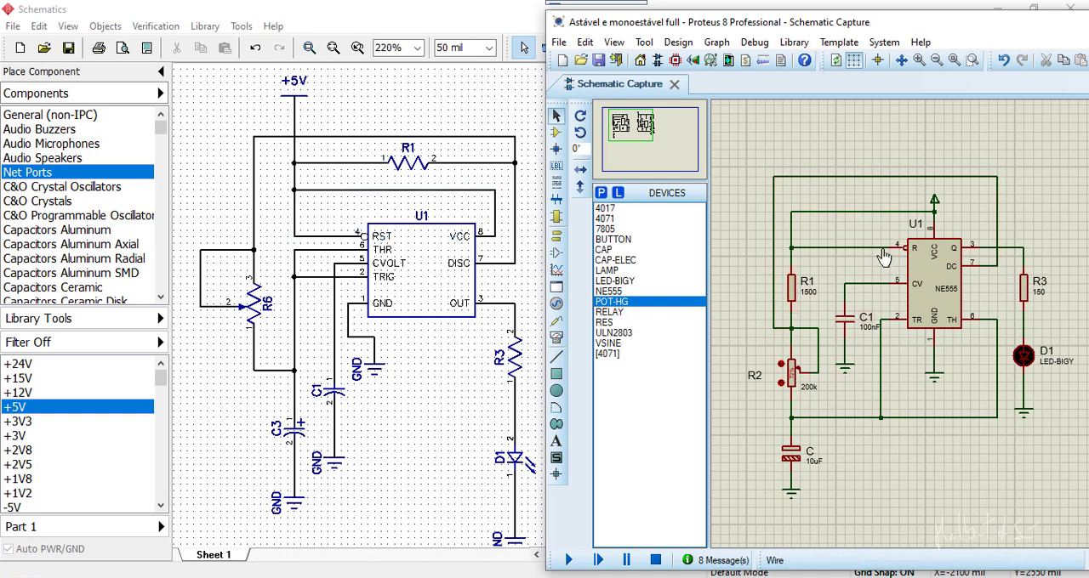
# Trace R2's connections to C and U1's TR pin in the Proteus reference and return to the DipTrace schematic
pyautogui.click(790, 328)
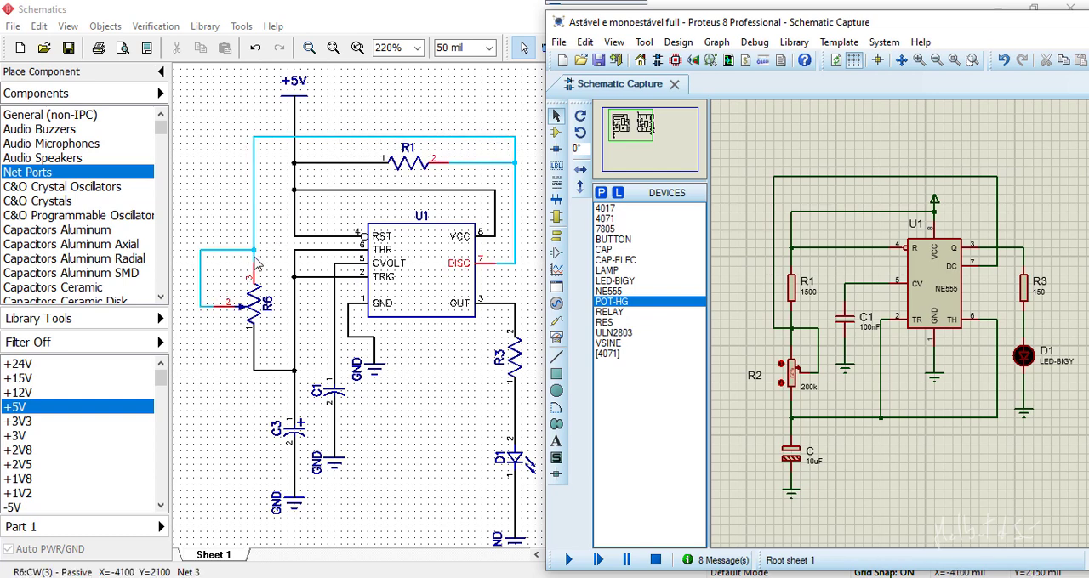
pyautogui.click(792, 417)
pyautogui.click(881, 418)
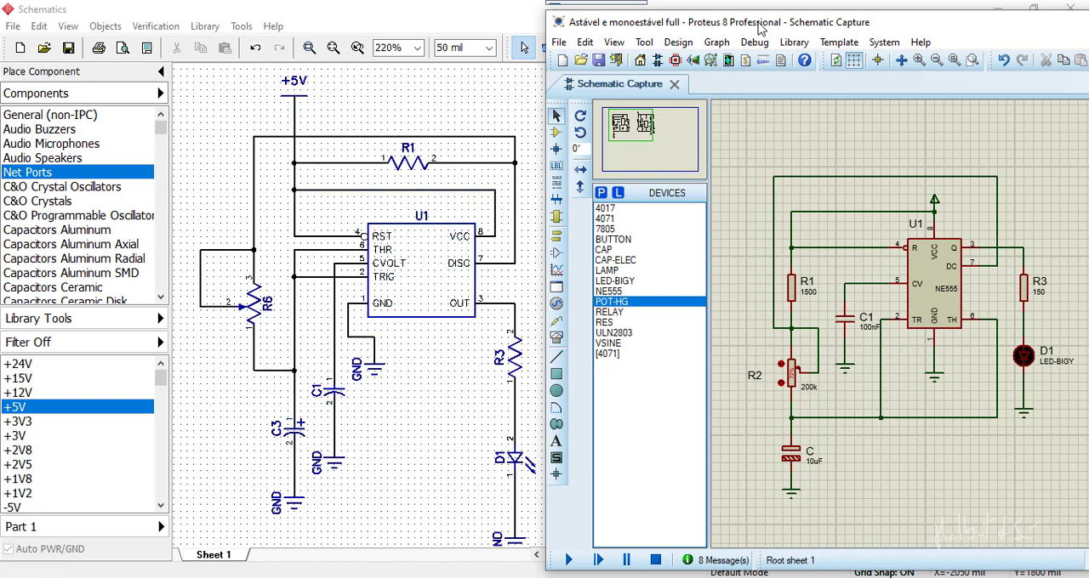
pyautogui.moveTo(760, 24); pyautogui.dragTo(1088, 37)
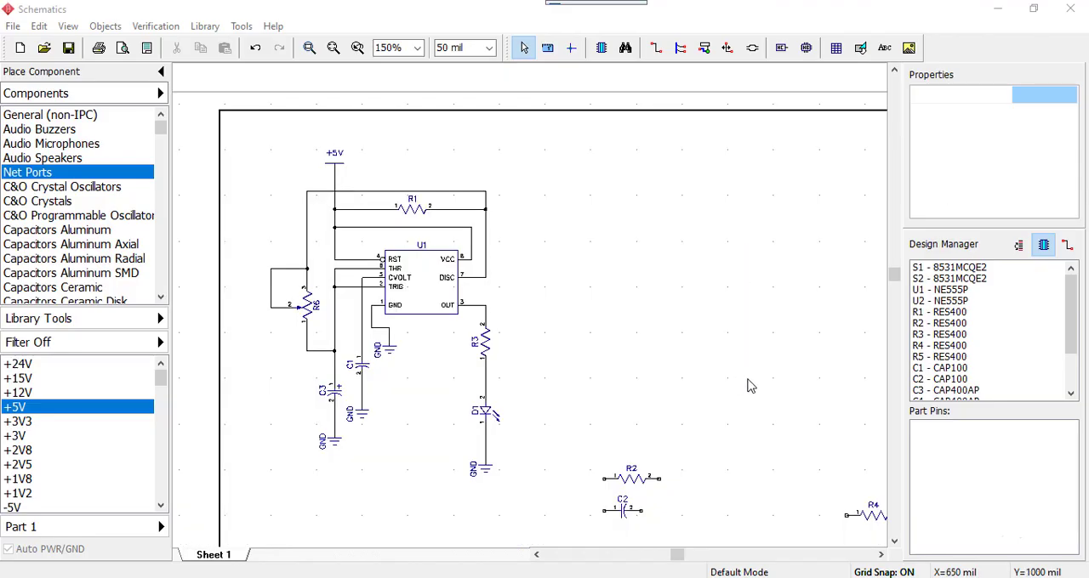
# Move U2 to the open area right of the astable circuit, at about X=1400, Y=2150
pyautogui.moveTo(736, 361); pyautogui.dragTo(519, 260, button='middle')
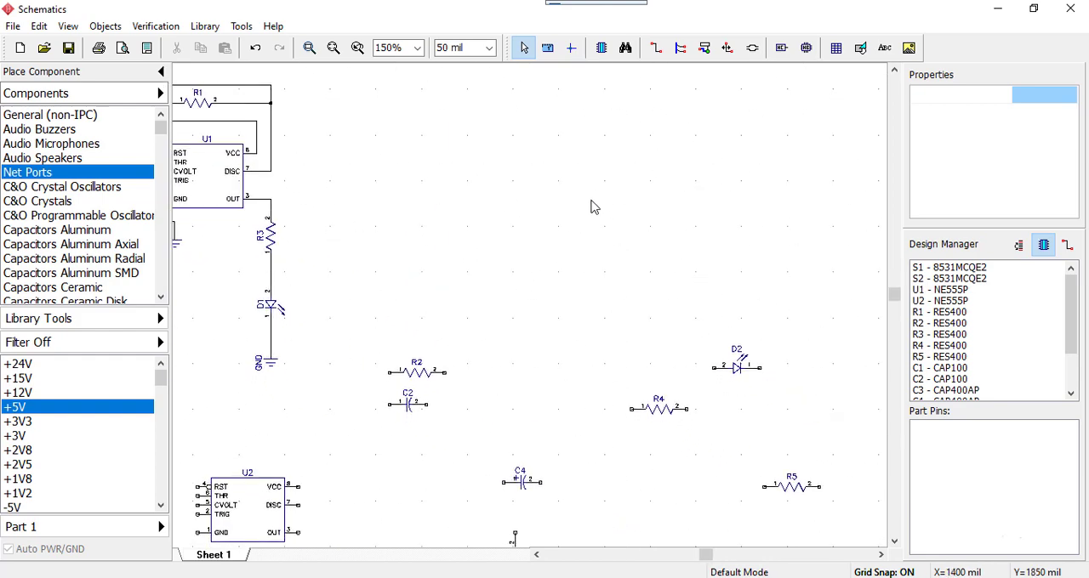
pyautogui.moveTo(549, 294); pyautogui.dragTo(629, 271, button='middle')
pyautogui.moveTo(326, 492); pyautogui.dragTo(671, 144)
pyautogui.click(670, 284)
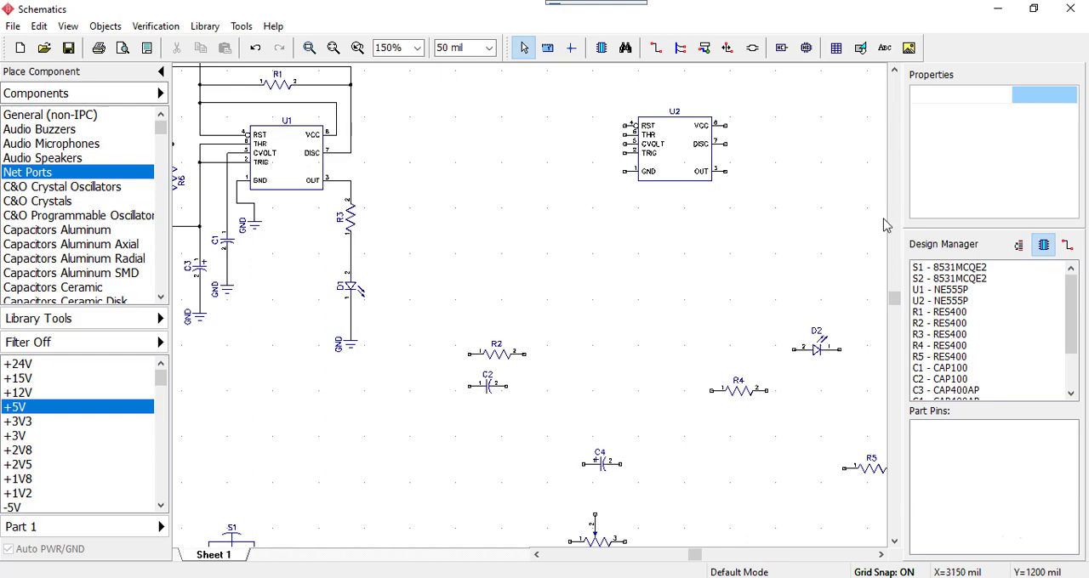
# Check the monostable circuit in the Proteus reference and place R2 vertically in DipTrace, above and left of U2 at X=250
pyautogui.moveTo(1088, 53); pyautogui.dragTo(559, 30)
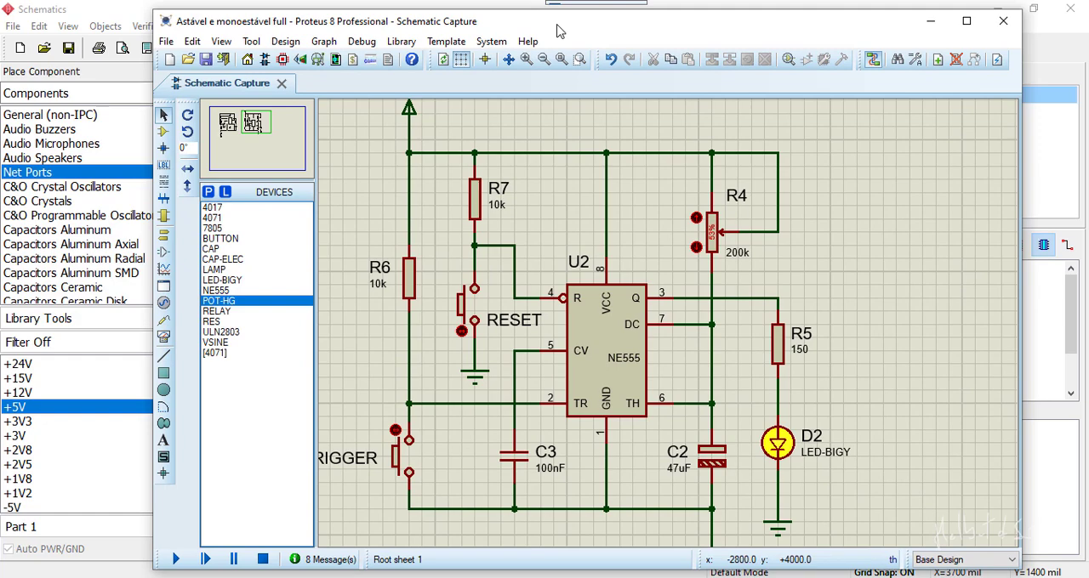
pyautogui.moveTo(560, 31); pyautogui.dragTo(1088, 61)
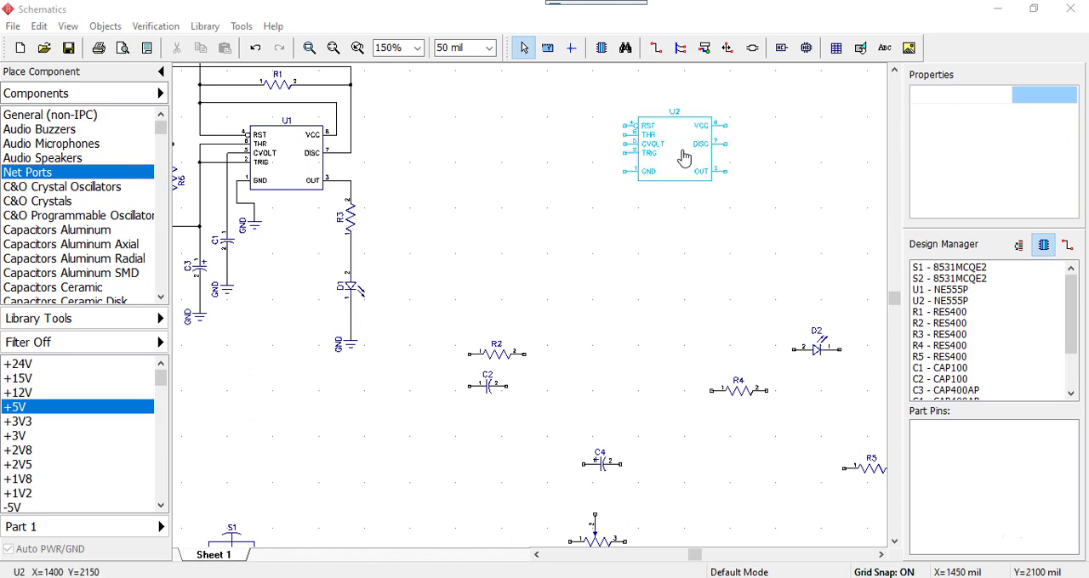
pyautogui.moveTo(566, 327); pyautogui.dragTo(456, 372)
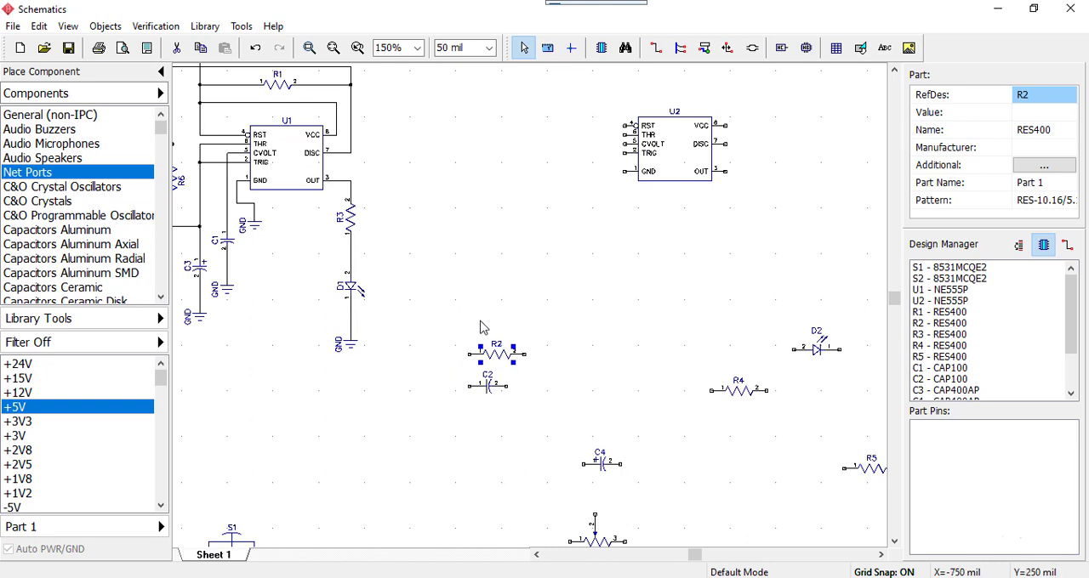
pyautogui.moveTo(492, 360); pyautogui.dragTo(511, 136)
pyautogui.press('r')
pyautogui.scroll(3, 588, 445)
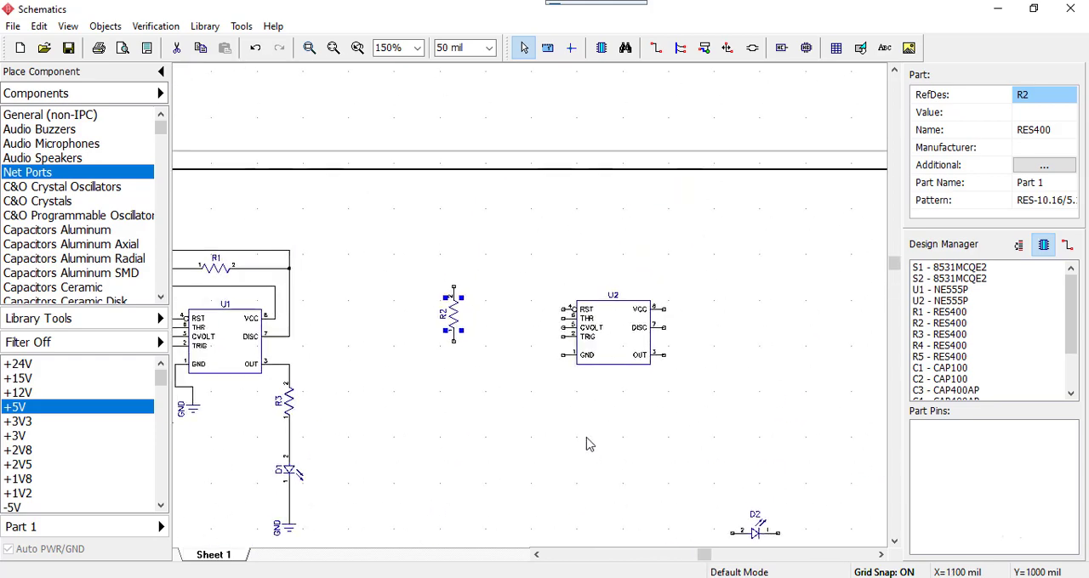
pyautogui.scroll(3, 678, 384)
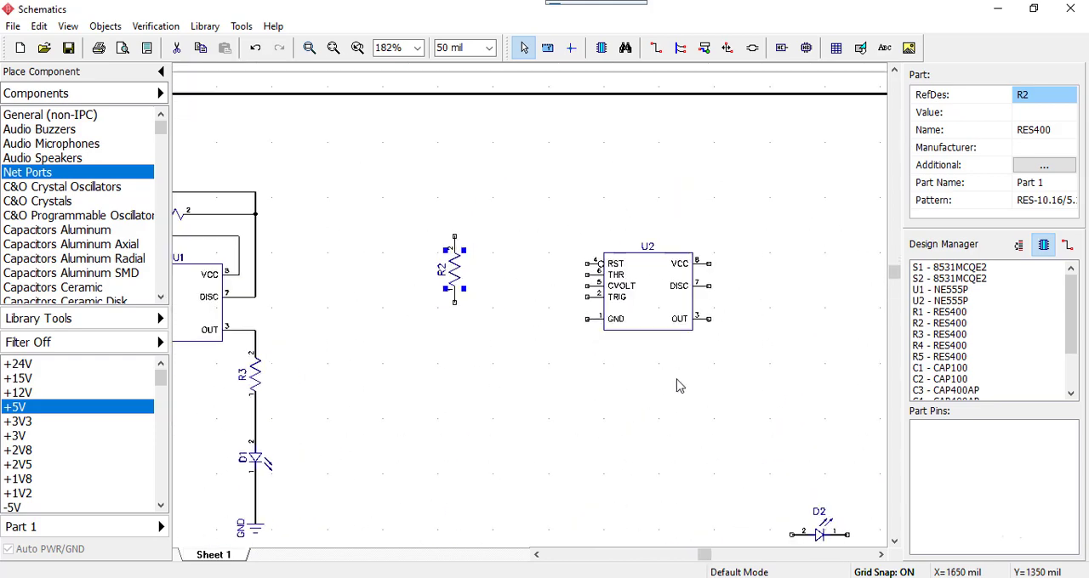
pyautogui.scroll(1, 678, 384)
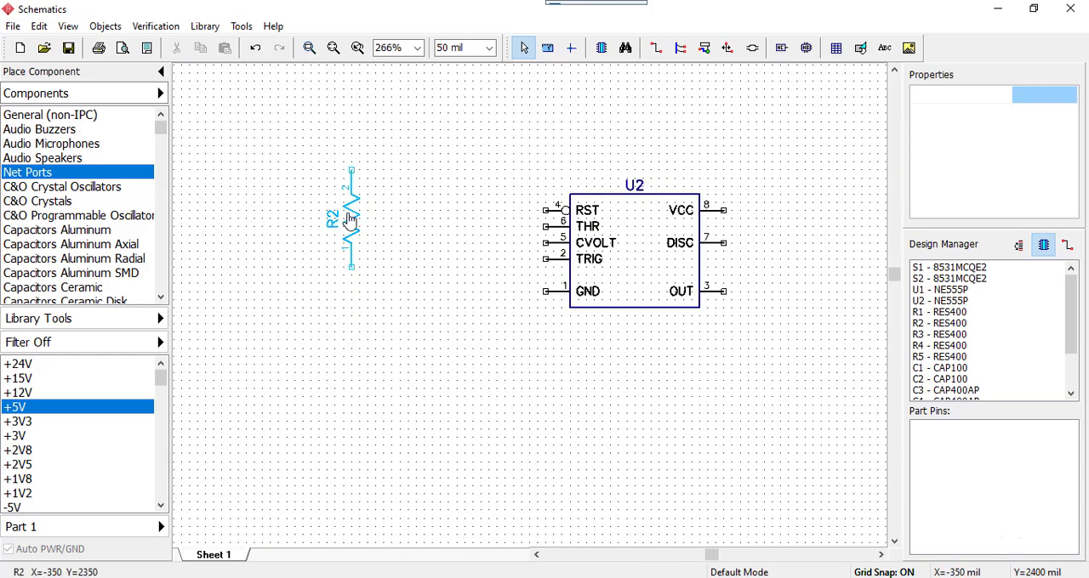
pyautogui.moveTo(347, 218); pyautogui.dragTo(450, 164)
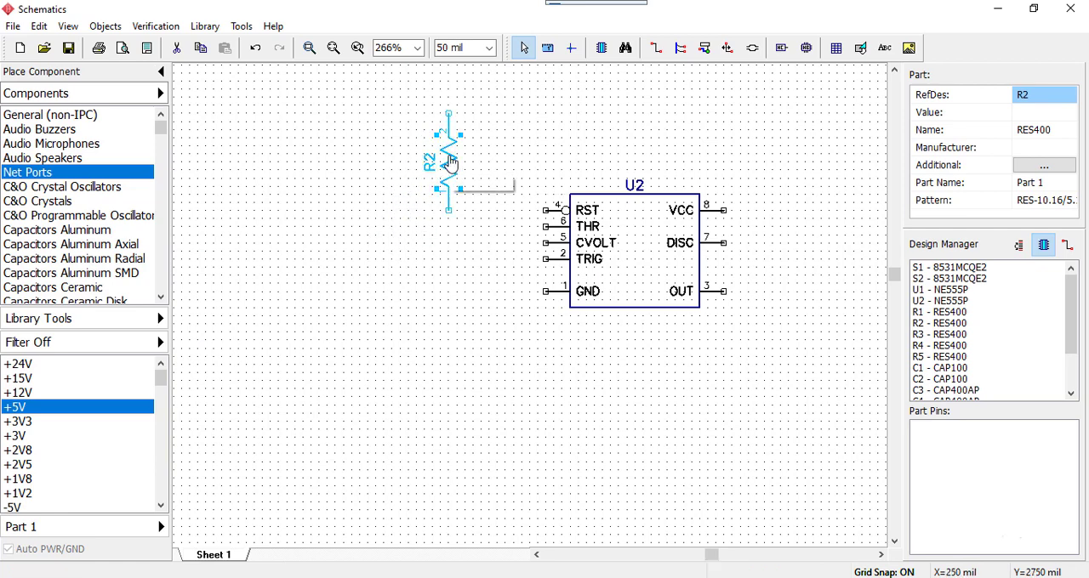
# Wire U2's VCC pin up and across above the chip to R2 pin 2
pyautogui.click(723, 210)
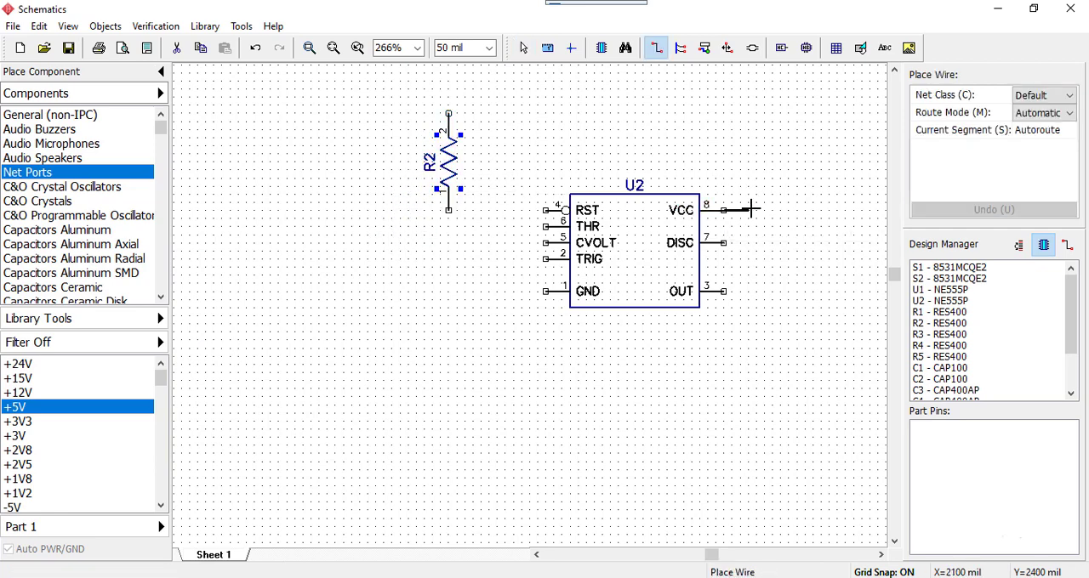
pyautogui.click(757, 89)
pyautogui.click(443, 86)
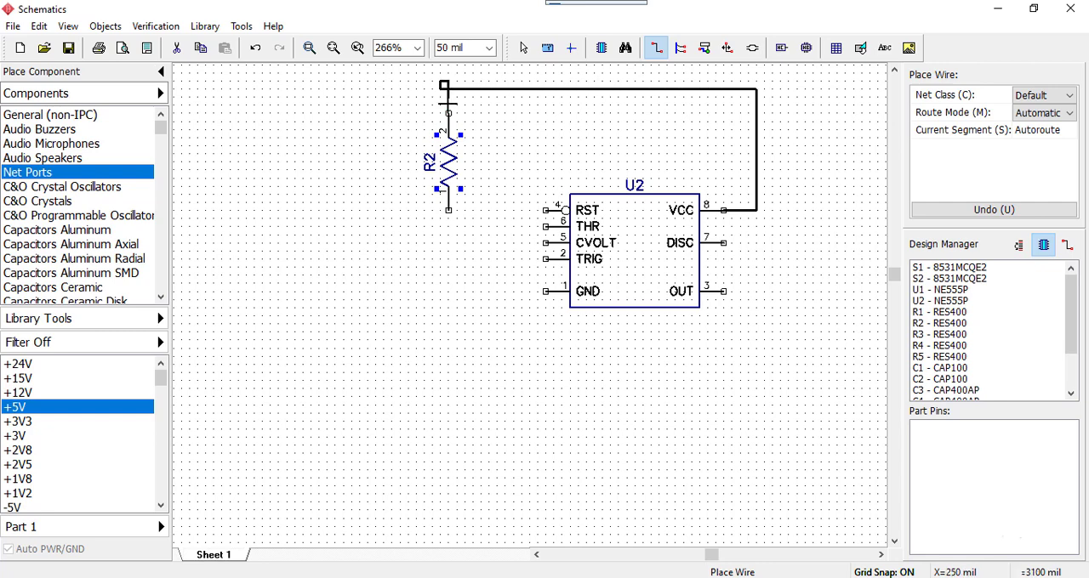
pyautogui.click(448, 111)
pyautogui.press('Escape')
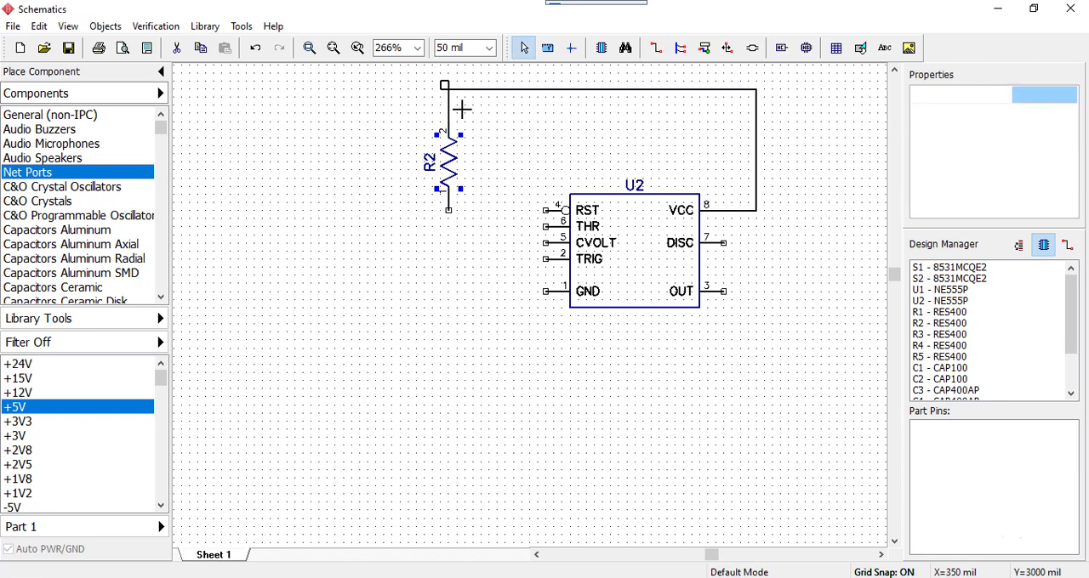
# Remove the stray wire loop above R2 and wire R2 pin 1 to U2's TRIG pin
pyautogui.click(444, 85)
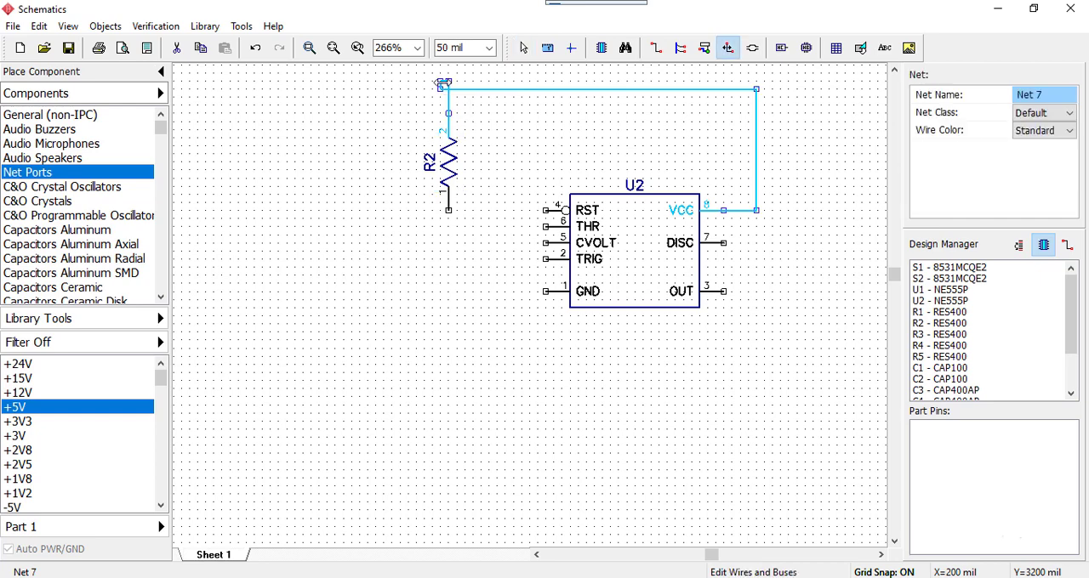
pyautogui.click(461, 118)
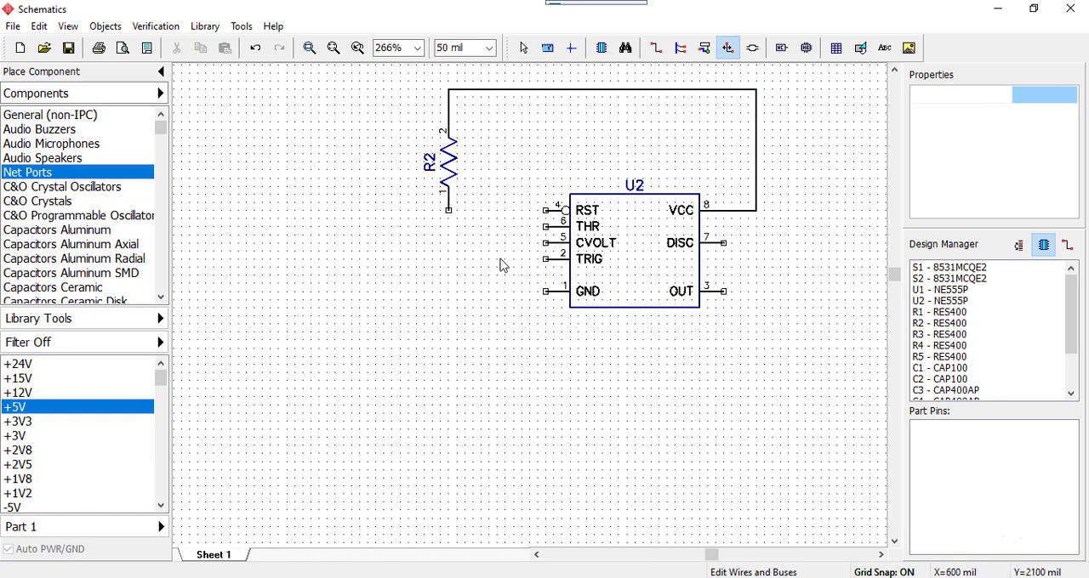
pyautogui.press('Escape')
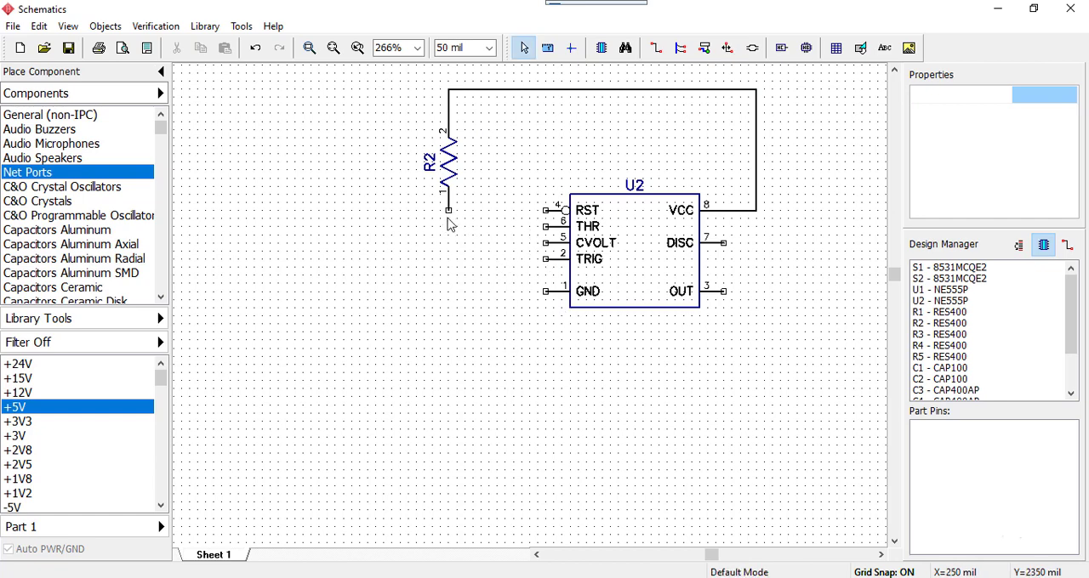
pyautogui.click(449, 218)
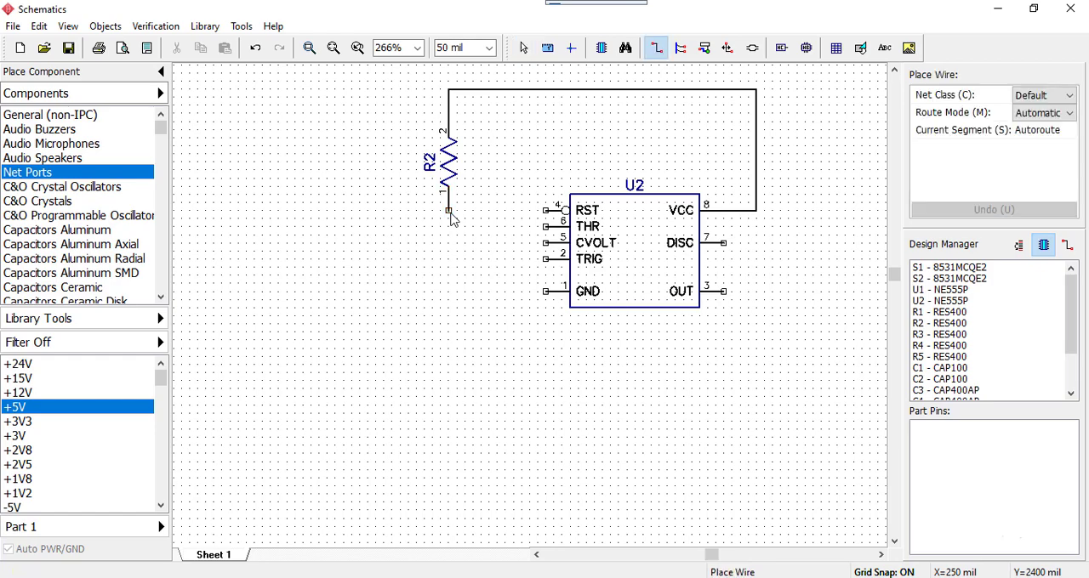
pyautogui.click(546, 259)
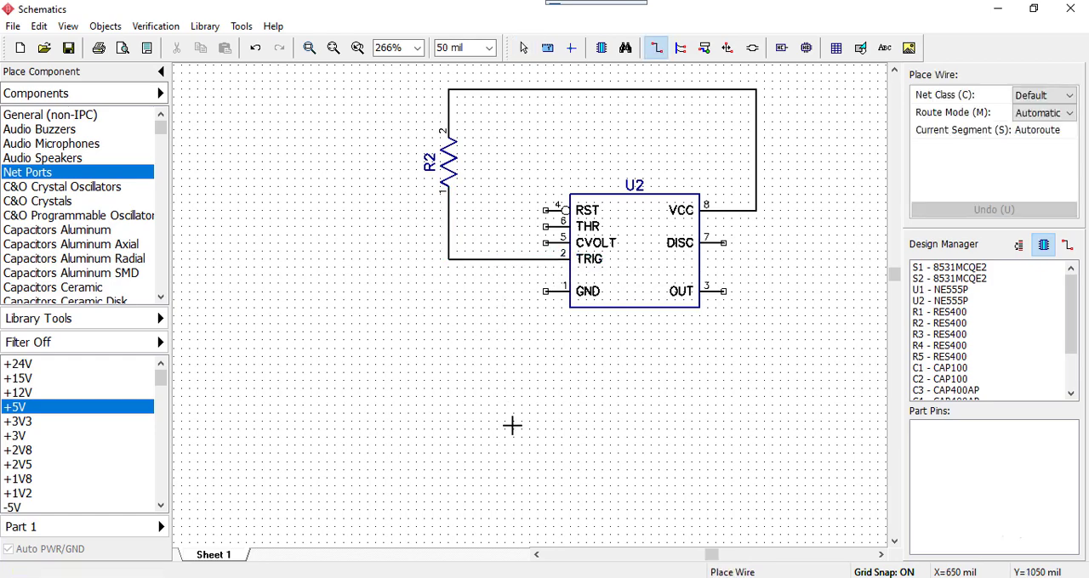
# Bring push button S2 from the lower part of the sheet, rotate it vertical and align it directly below R2
pyautogui.scroll(-2, 512, 423)
pyautogui.moveTo(511, 409); pyautogui.dragTo(507, 158, button='middle')
pyautogui.scroll(-2, 464, 205)
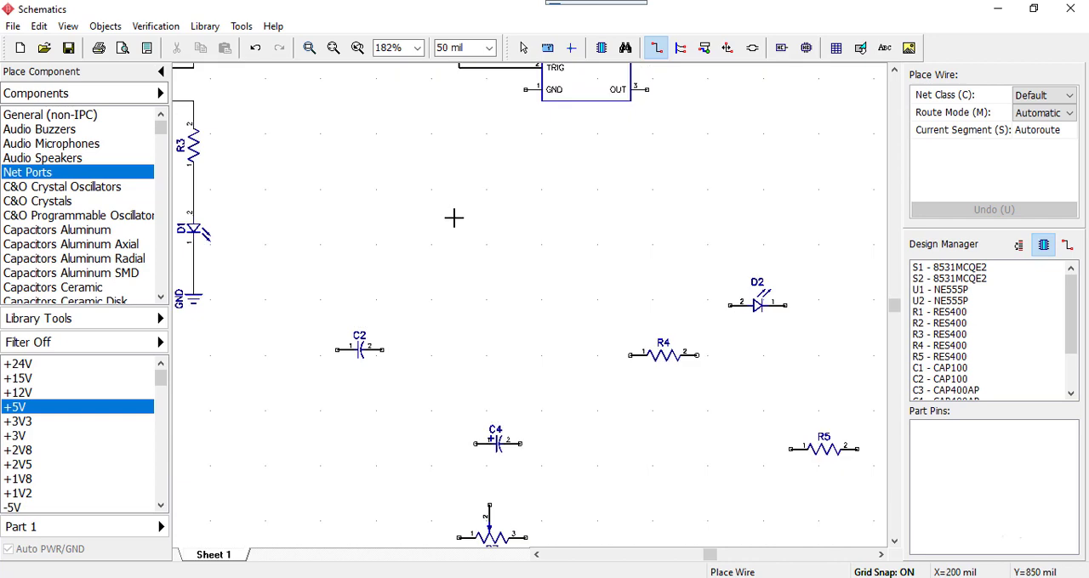
pyautogui.scroll(-1, 525, 309)
pyautogui.moveTo(372, 472); pyautogui.dragTo(622, 229, button='middle')
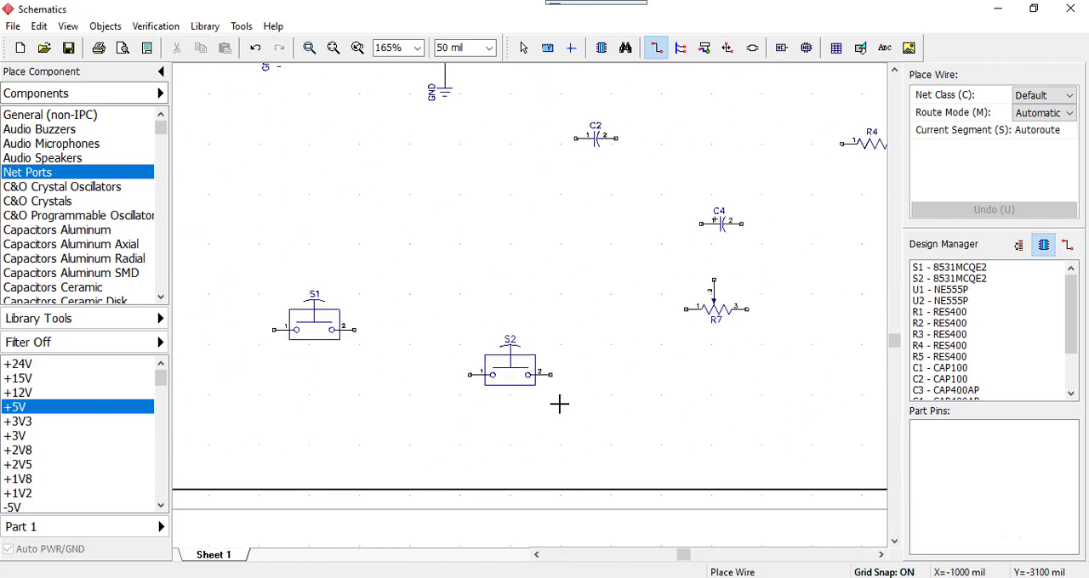
pyautogui.press('Escape')
pyautogui.moveTo(452, 318); pyautogui.dragTo(567, 416)
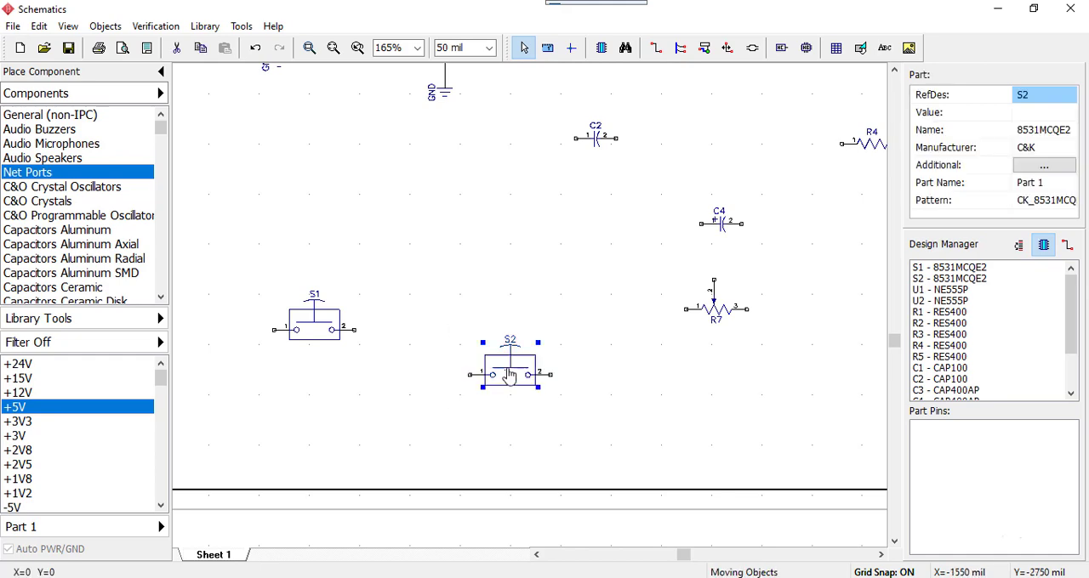
pyautogui.moveTo(508, 372); pyautogui.dragTo(737, 118)
pyautogui.click(848, 149)
pyautogui.moveTo(837, 156); pyautogui.dragTo(569, 388, button='middle')
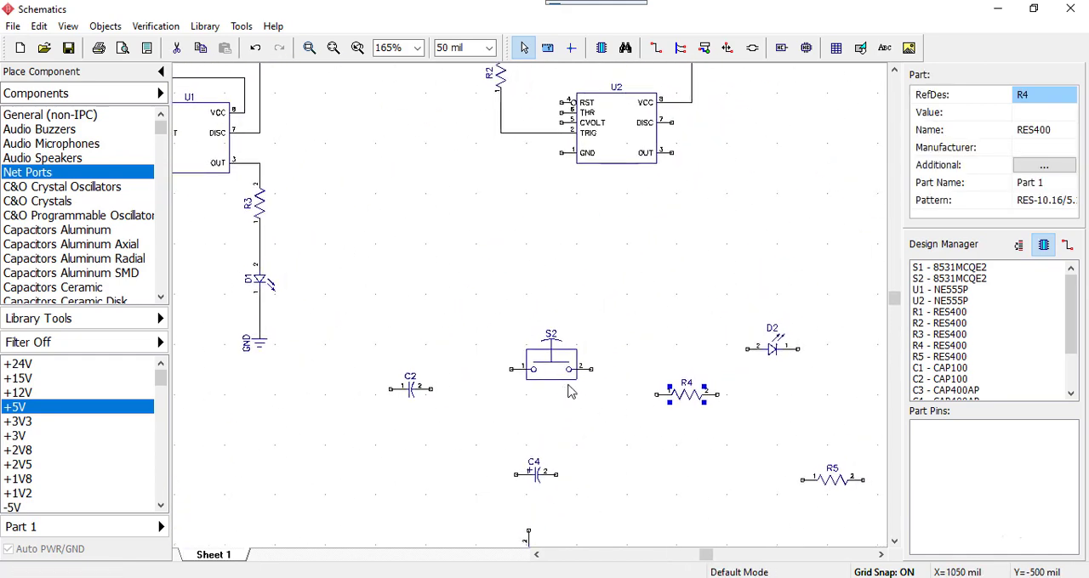
pyautogui.moveTo(558, 371); pyautogui.dragTo(500, 211)
pyautogui.press('r')
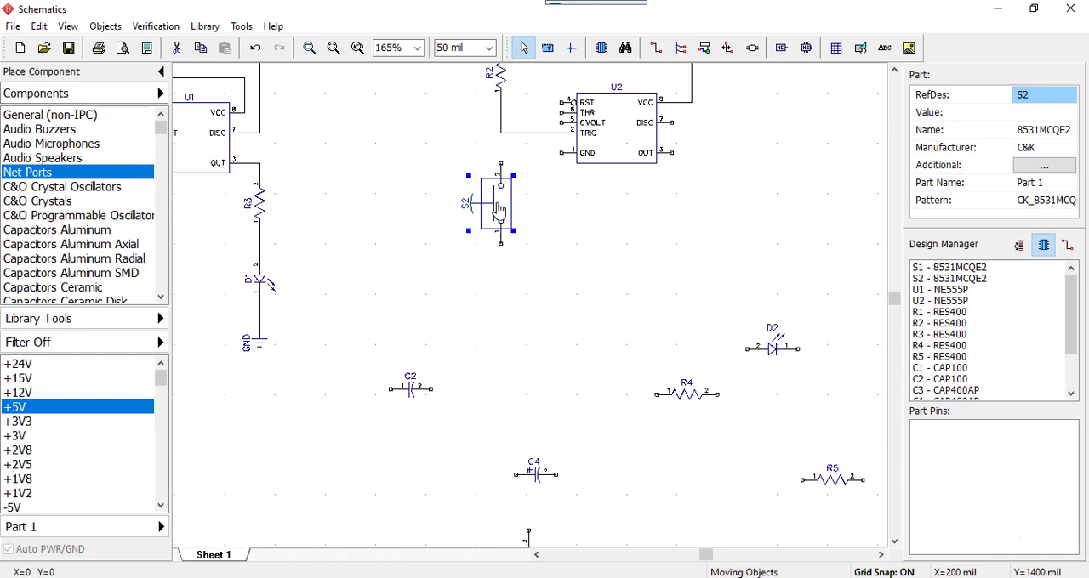
# Wire S2 pin 2 up to the corner of the wire between R2 and U2's TRIG pin
pyautogui.scroll(3, 568, 201)
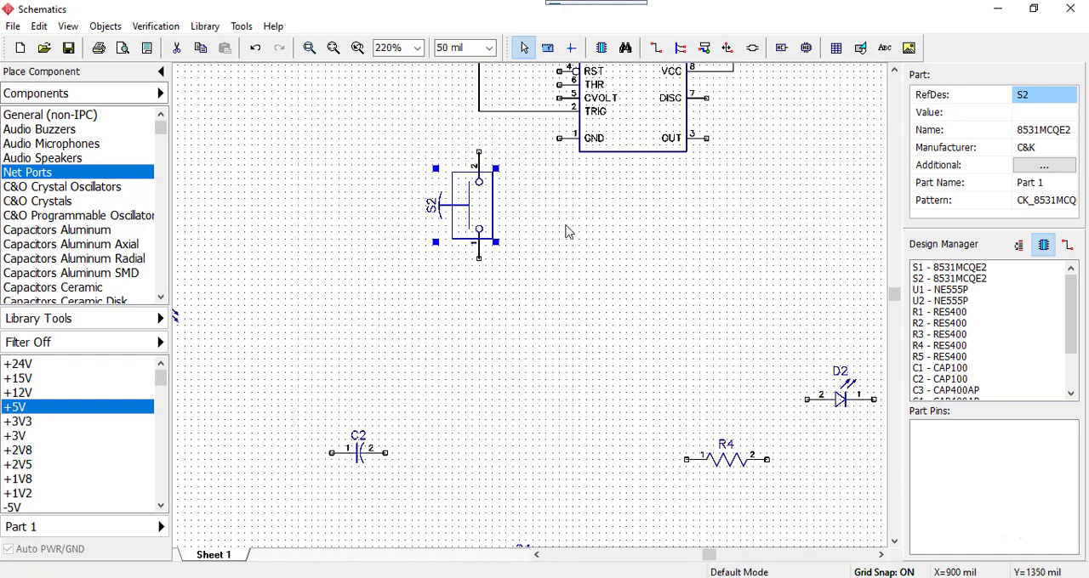
pyautogui.moveTo(567, 229); pyautogui.dragTo(589, 352, button='middle')
pyautogui.click(519, 273)
pyautogui.click(501, 276)
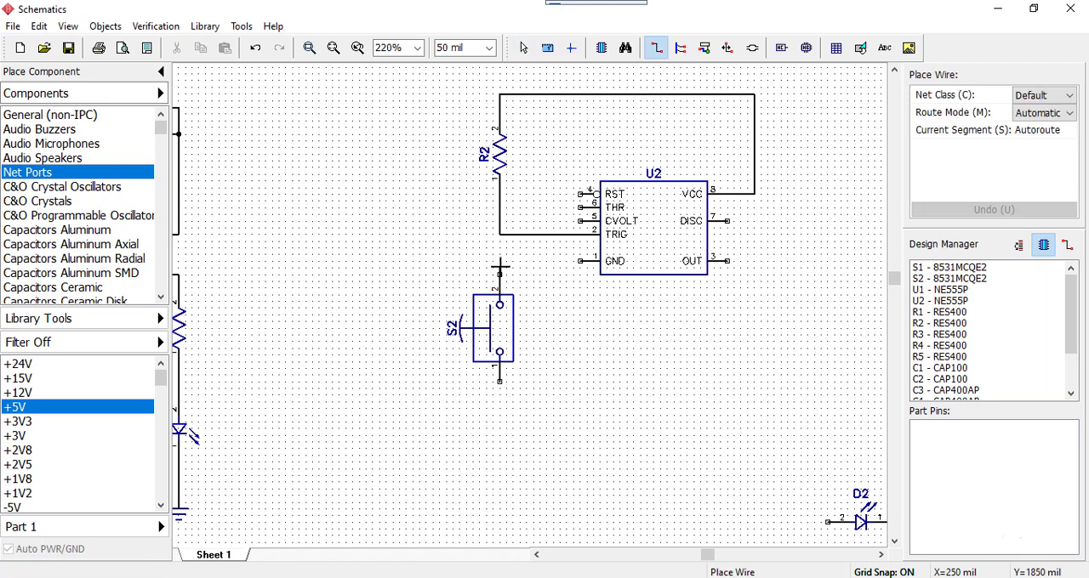
pyautogui.click(500, 235)
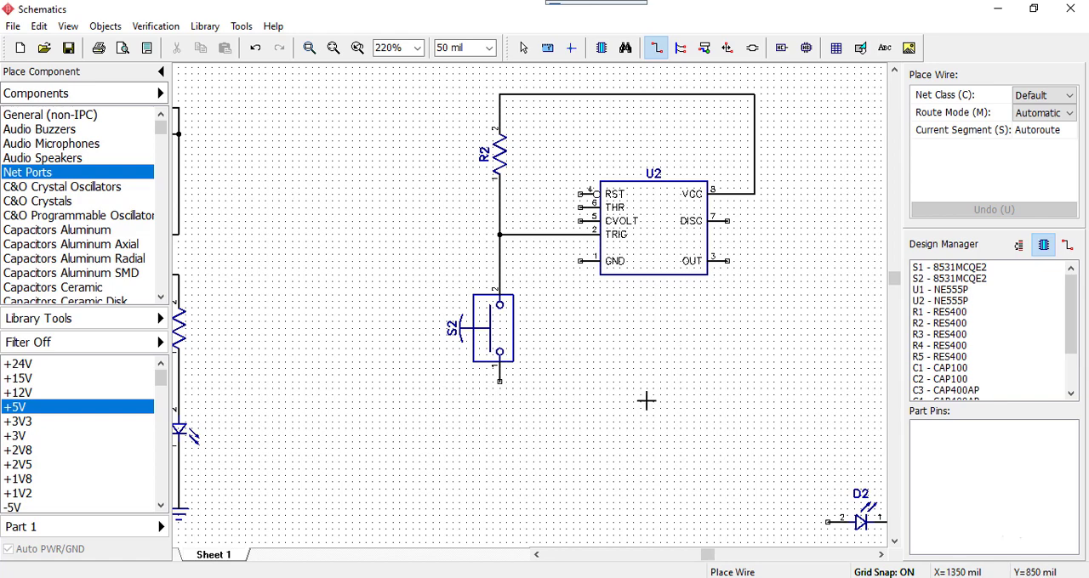
# Discard the stray wires, rotate R4 vertical and place it just below U2, to the right of S2
pyautogui.moveTo(631, 383); pyautogui.dragTo(549, 301, button='middle')
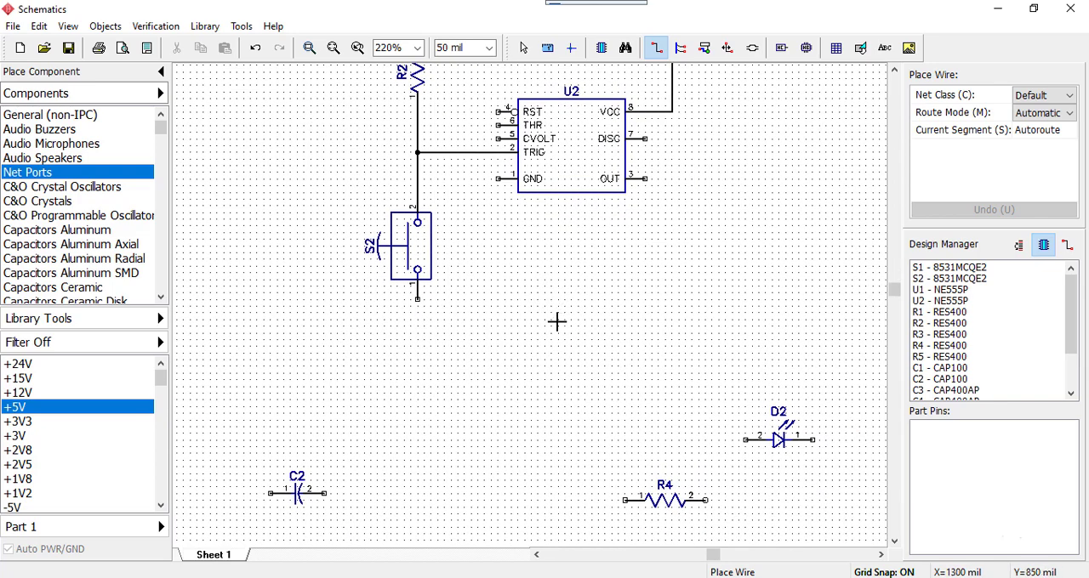
pyautogui.scroll(-2, 556, 322)
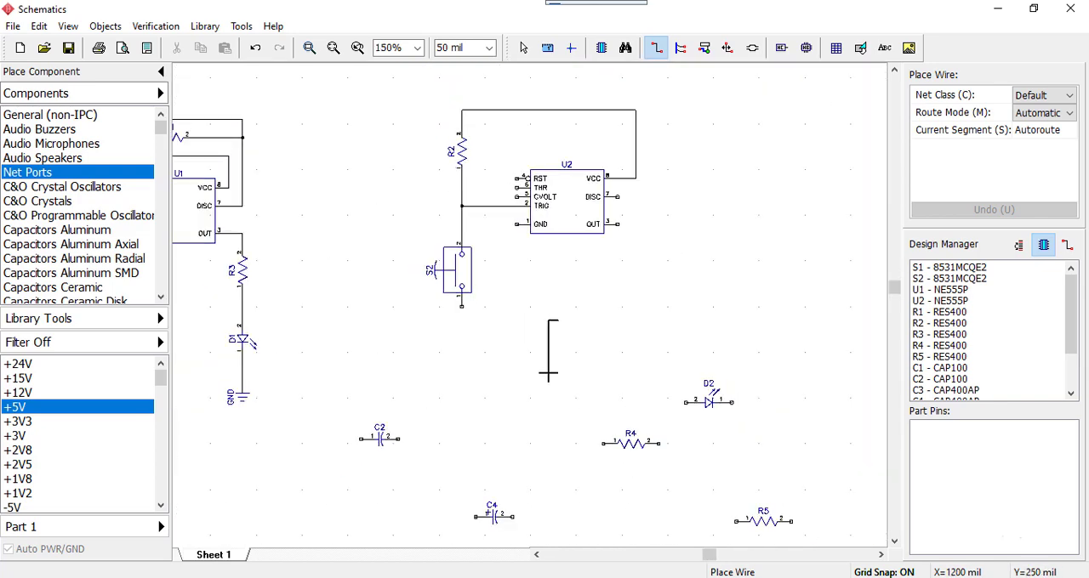
pyautogui.press('Escape')
pyautogui.click(584, 415)
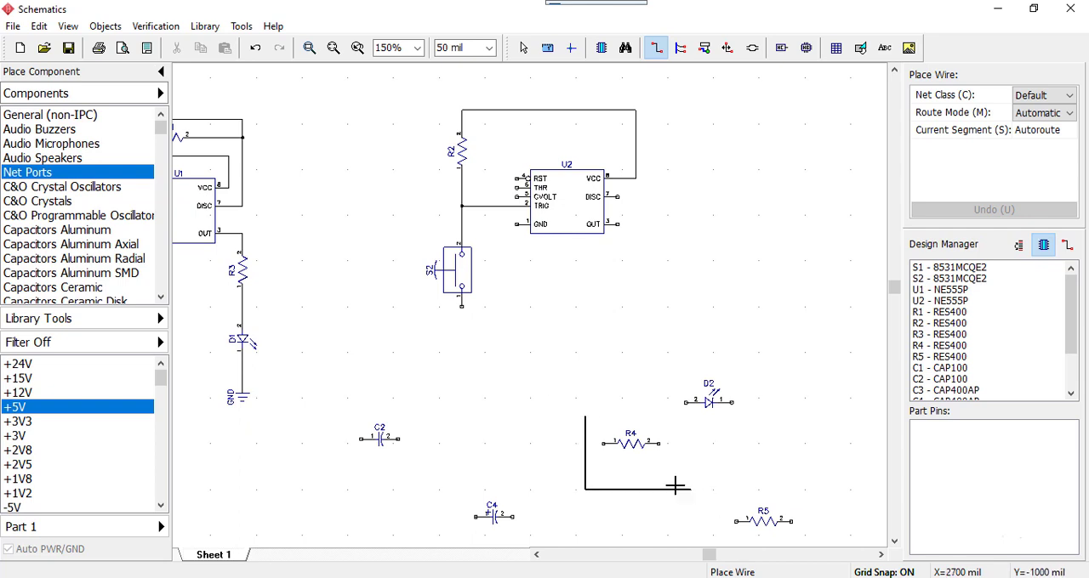
pyautogui.press('Escape')
pyautogui.press('Escape')
pyautogui.moveTo(591, 431); pyautogui.dragTo(543, 293)
pyautogui.press('r')
pyautogui.click(593, 440)
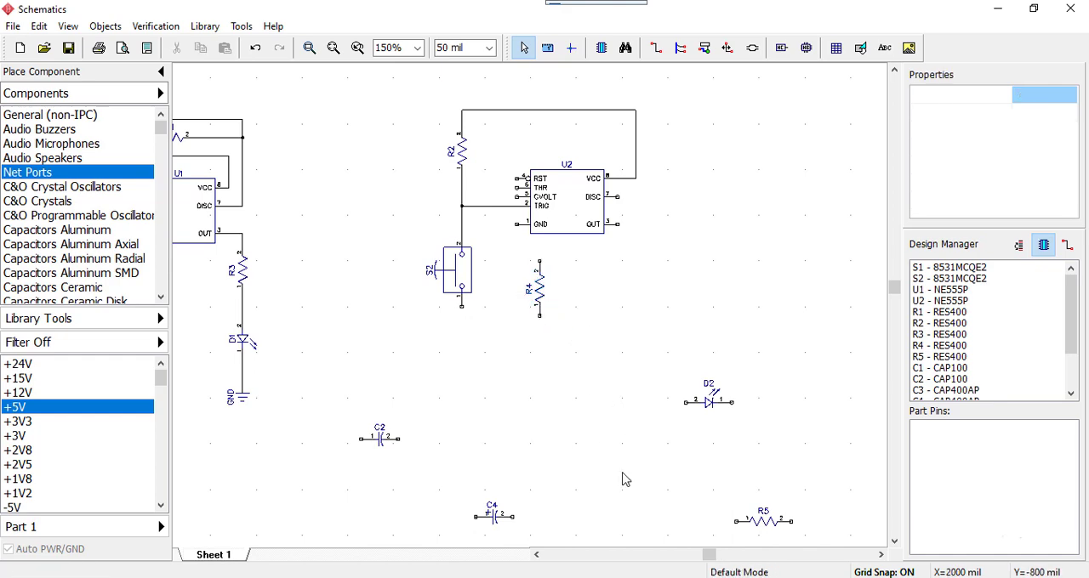
# Bring push button S1 from the astable side of the sheet and place it below R4
pyautogui.scroll(-5, 593, 289)
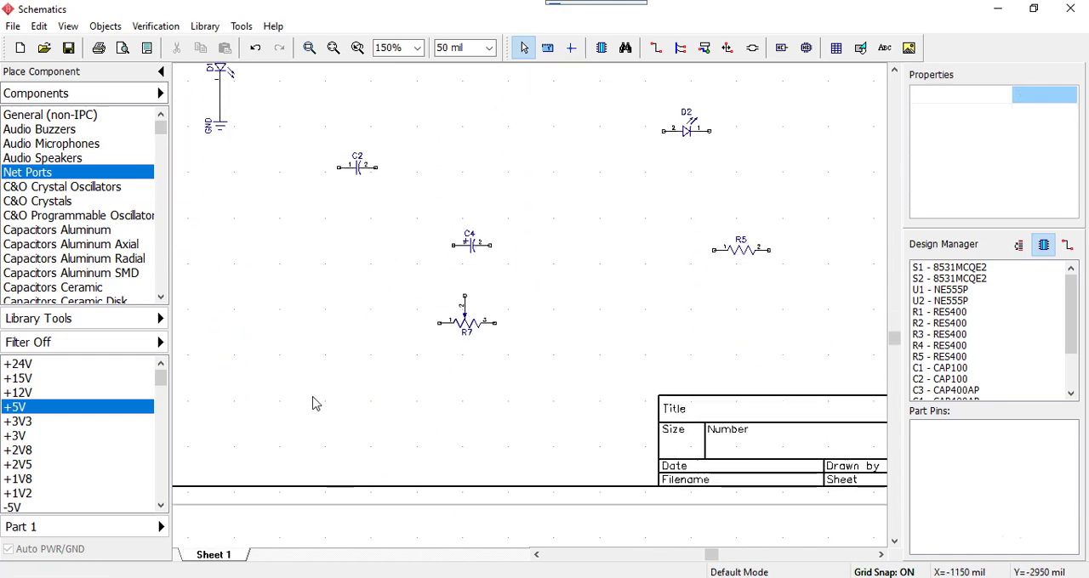
pyautogui.moveTo(354, 397); pyautogui.dragTo(628, 442, button='middle')
pyautogui.moveTo(453, 315); pyautogui.dragTo(752, 173)
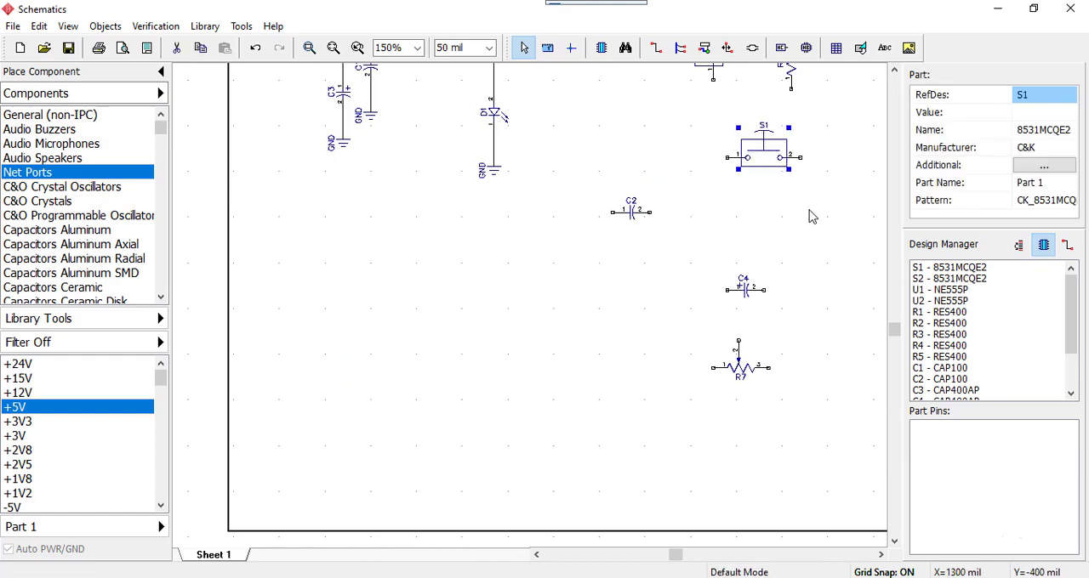
pyautogui.moveTo(813, 217); pyautogui.dragTo(444, 440, button='middle')
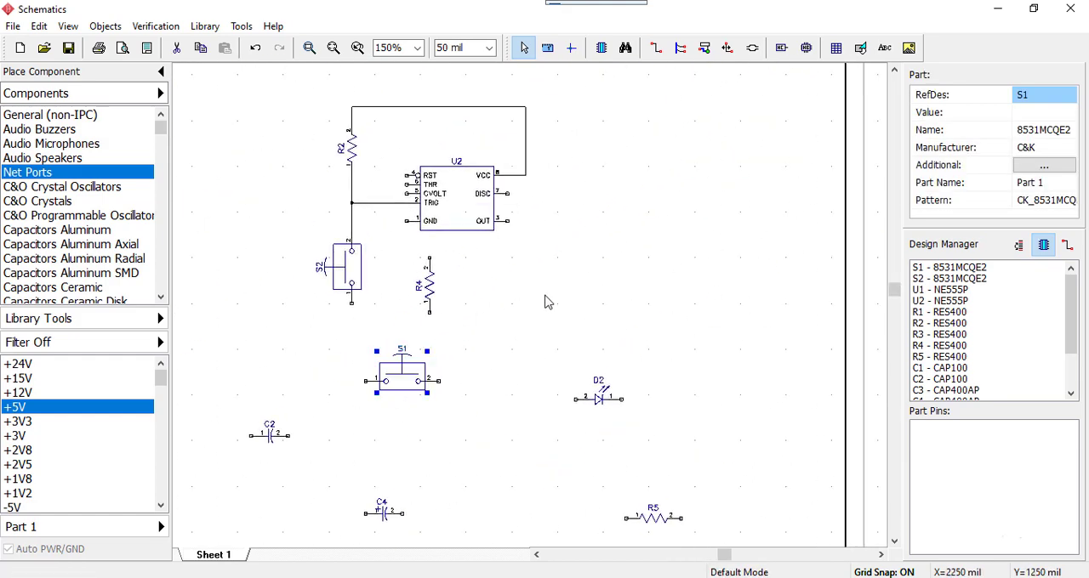
pyautogui.moveTo(546, 296); pyautogui.dragTo(721, 386, button='middle')
pyautogui.scroll(1, 570, 330)
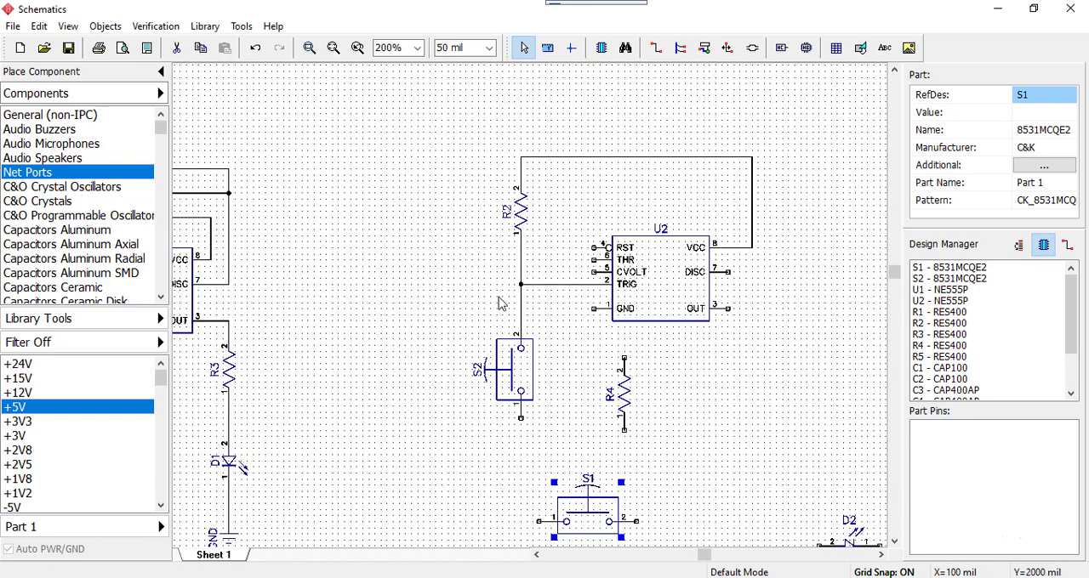
# Shift R2 and S2 together 50 mil to the right
pyautogui.moveTo(444, 172); pyautogui.dragTo(553, 444)
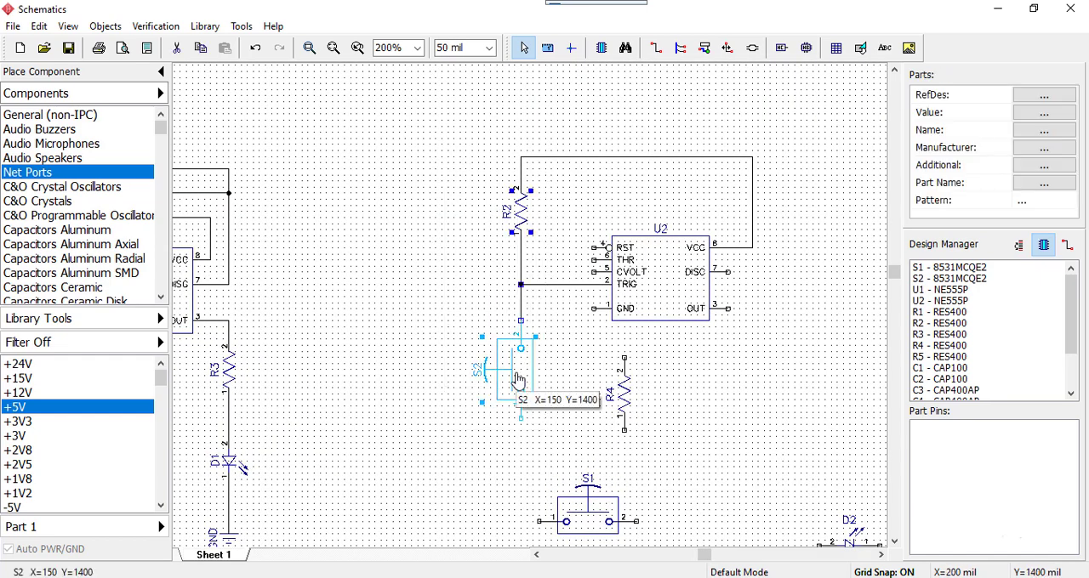
pyautogui.moveTo(517, 381)
pyautogui.mouseDown()
pyautogui.moveTo(547, 380)
pyautogui.moveTo(525, 372)
pyautogui.mouseUp()
pyautogui.click(565, 369)
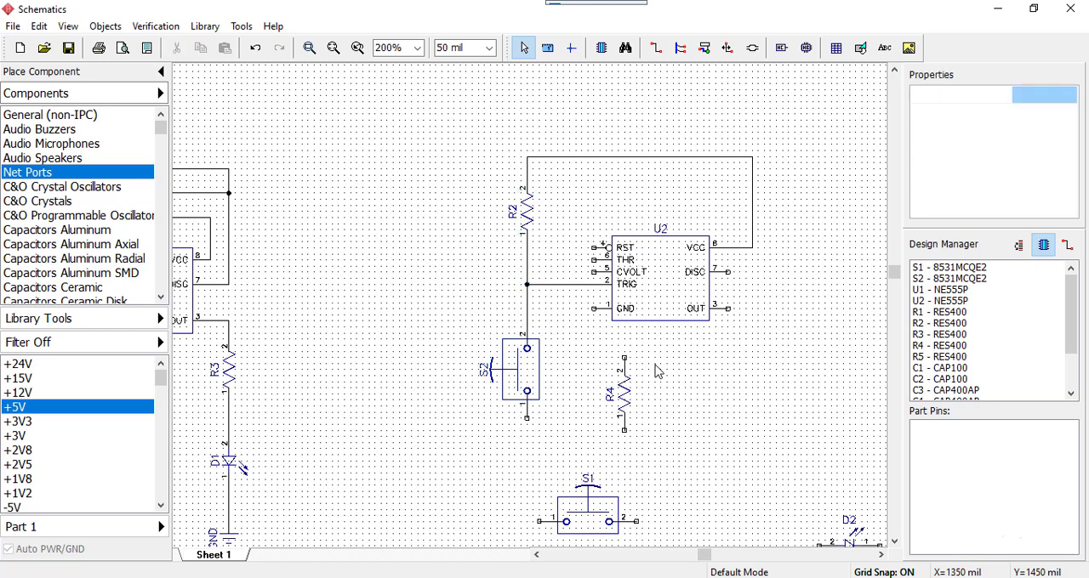
# Place R4 to the left of R2, then rotate S1 vertical and align it directly below R4
pyautogui.click(623, 391)
pyautogui.moveTo(624, 391); pyautogui.dragTo(449, 220)
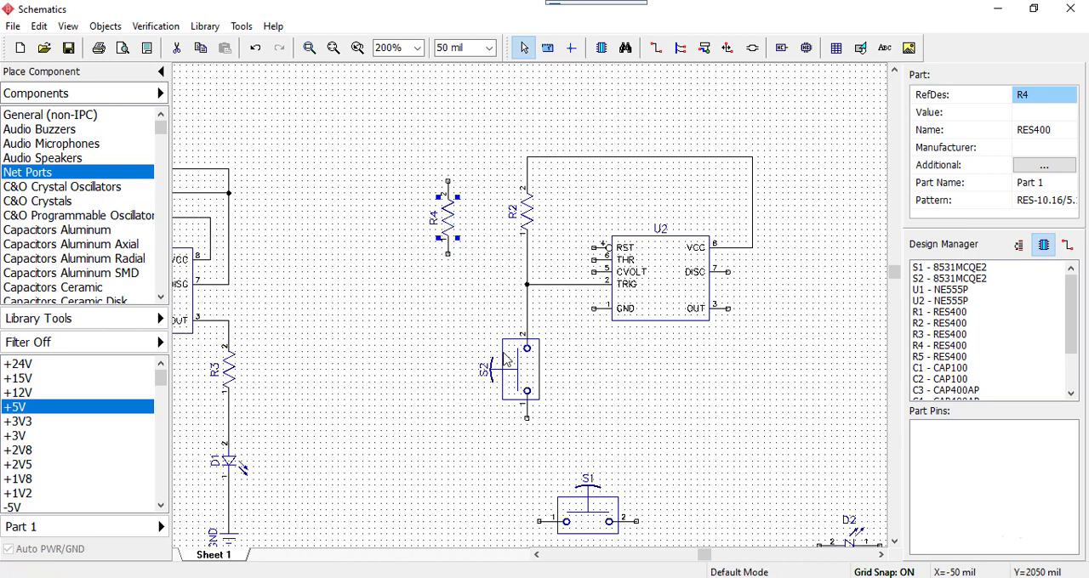
pyautogui.click(594, 528)
pyautogui.moveTo(594, 529); pyautogui.dragTo(447, 349)
pyautogui.press('r')
pyautogui.click(581, 406)
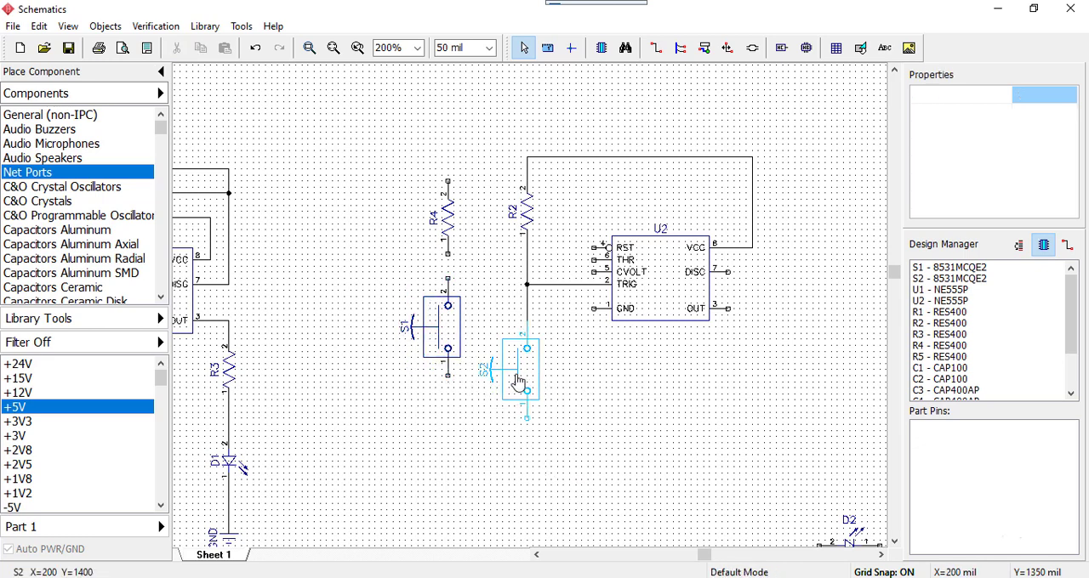
# Shift R4 and S1 together 100 mil to the left, away from R2 and S2
pyautogui.moveTo(369, 154); pyautogui.dragTo(473, 407)
pyautogui.moveTo(433, 326); pyautogui.dragTo(421, 327)
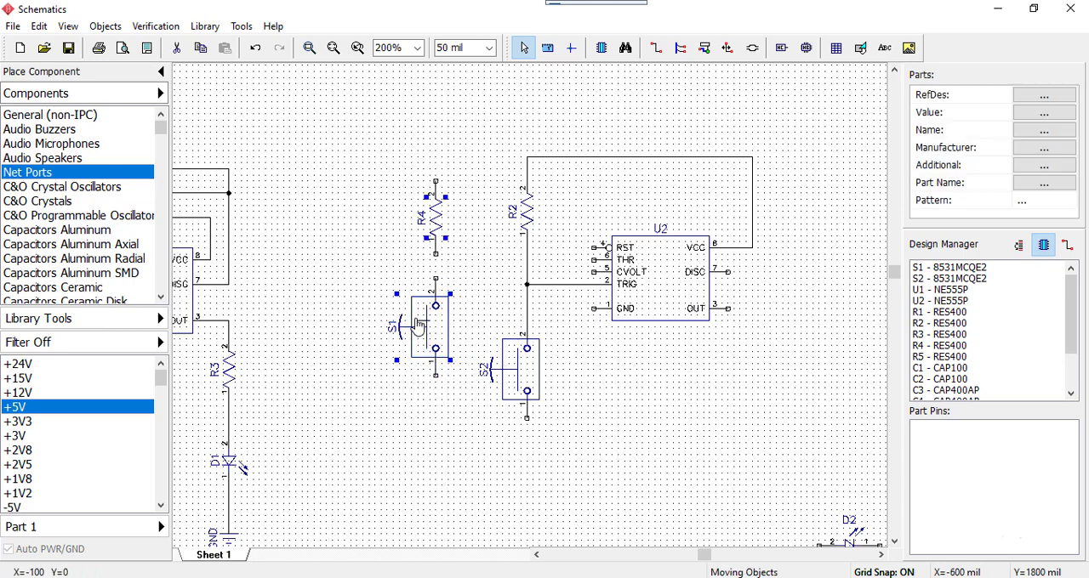
pyautogui.click(632, 366)
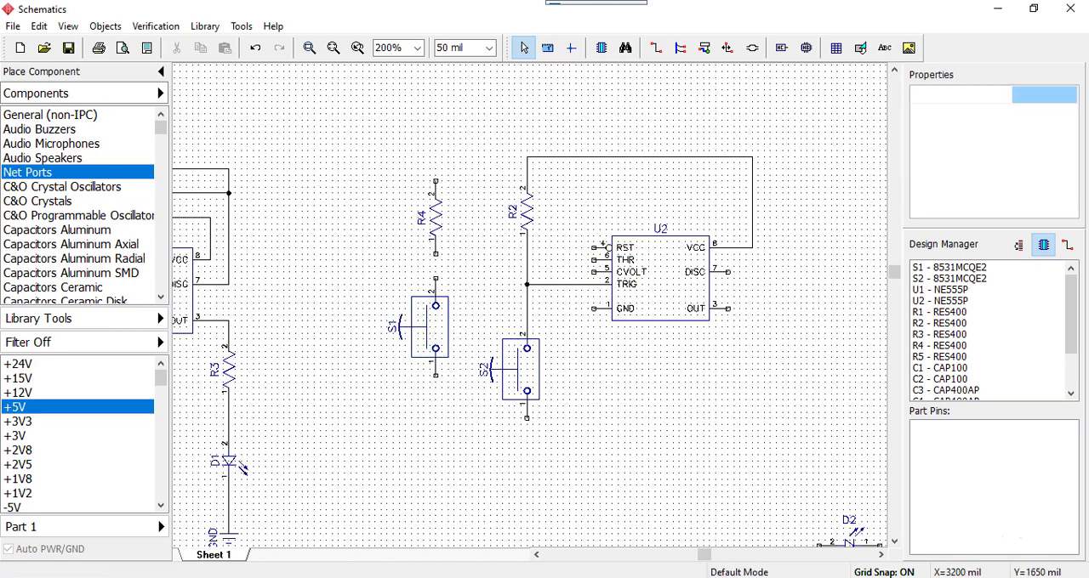
# Wire R4 pin 1 to S1 pin 2 and connect U2's RST pin to that wire
pyautogui.scroll(3, 697, 375)
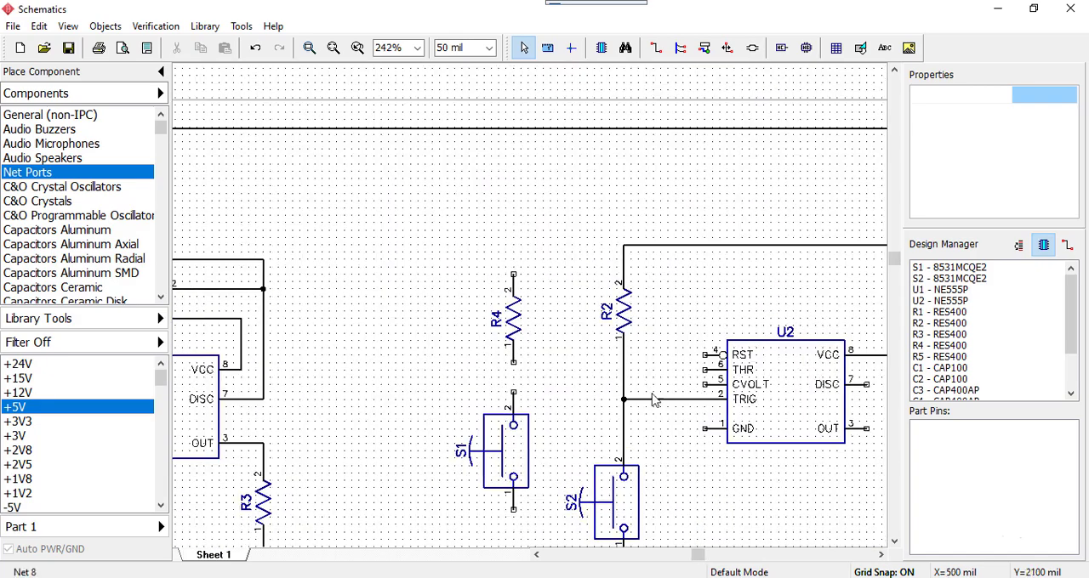
pyautogui.click(514, 372)
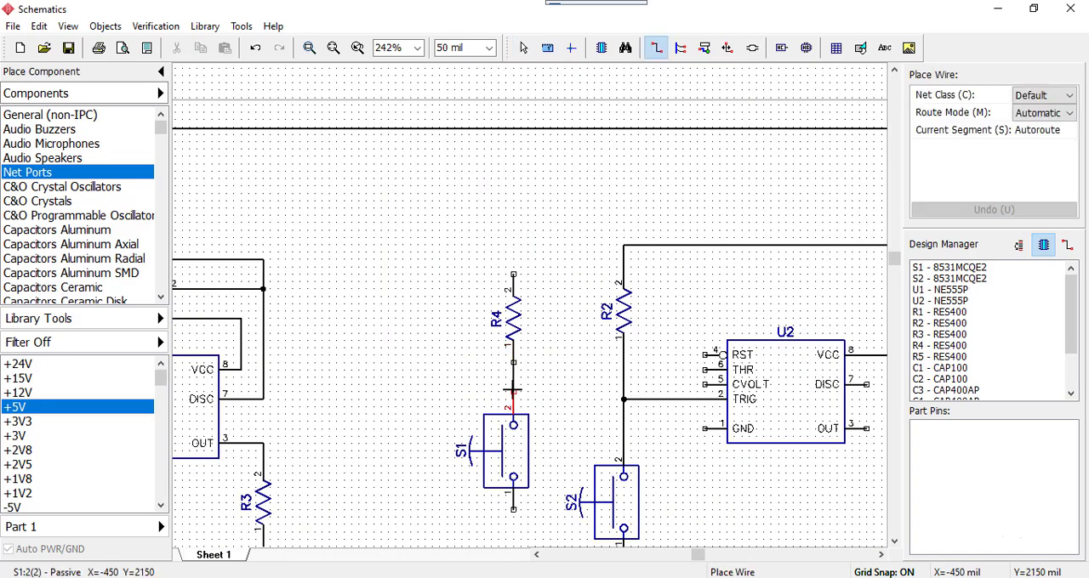
pyautogui.click(513, 392)
pyautogui.click(704, 356)
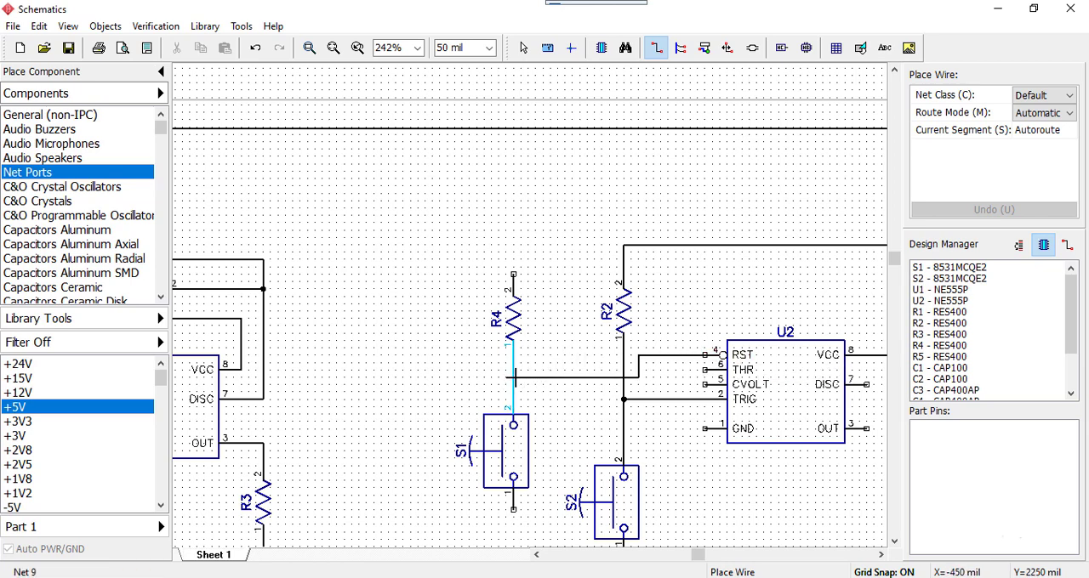
pyautogui.click(512, 377)
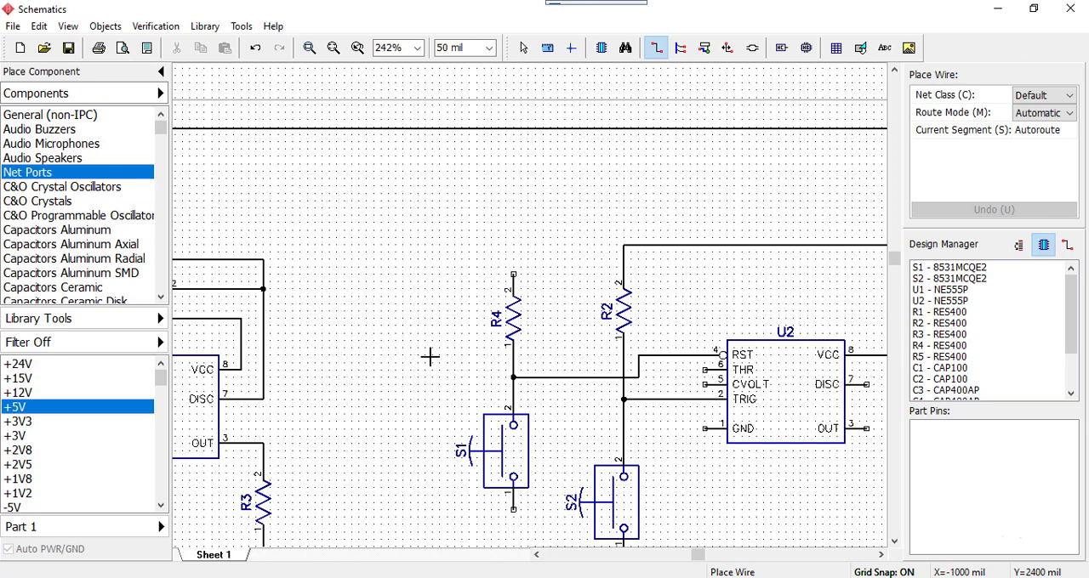
pyautogui.press('Escape')
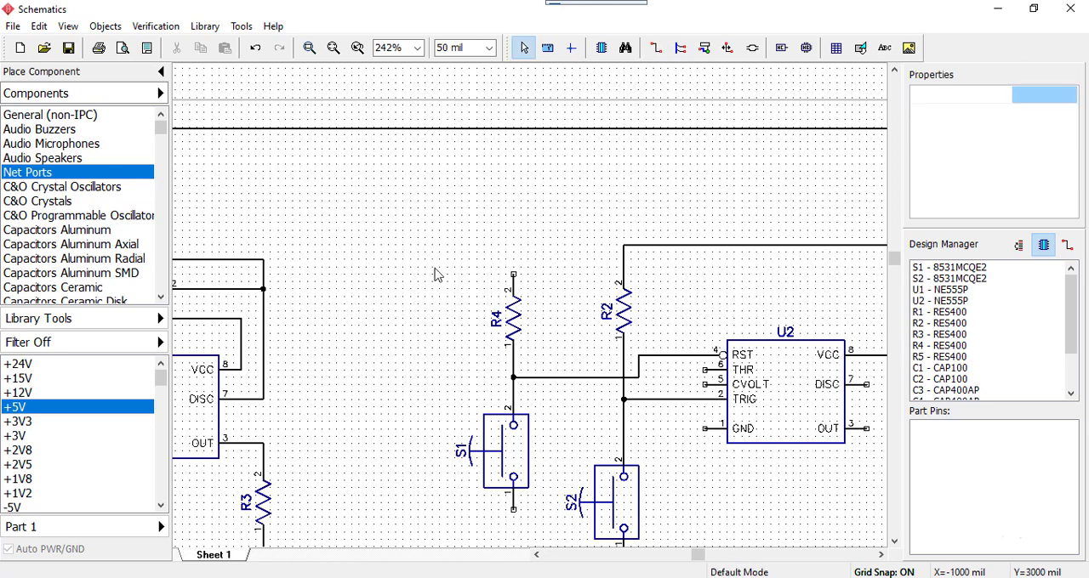
# Move R4 and S1 up together so the wire to U2's RST pin runs straight
pyautogui.moveTo(432, 276); pyautogui.dragTo(559, 524)
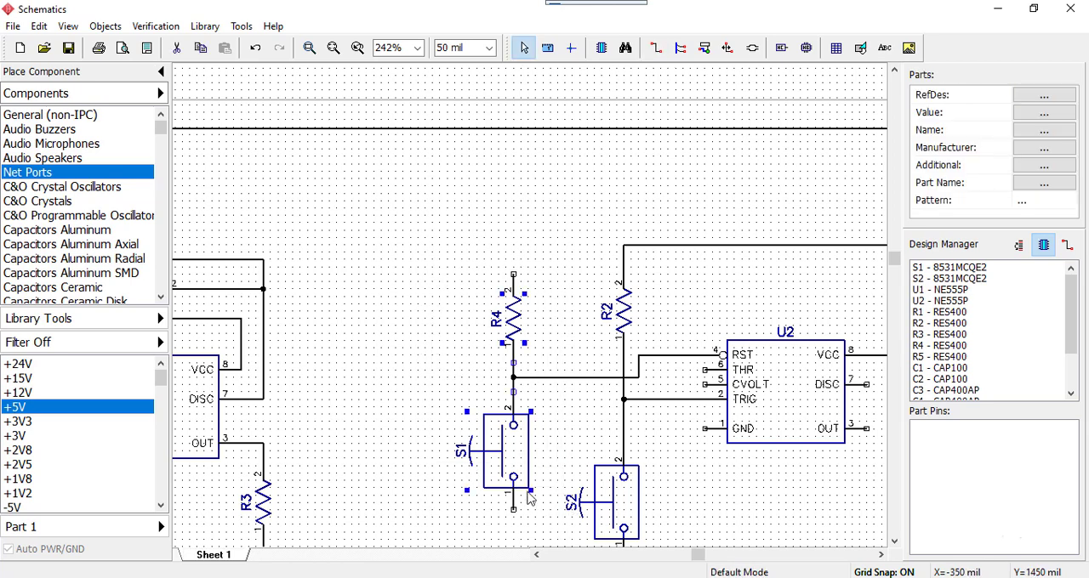
pyautogui.moveTo(511, 462); pyautogui.dragTo(510, 427)
pyautogui.click(585, 410)
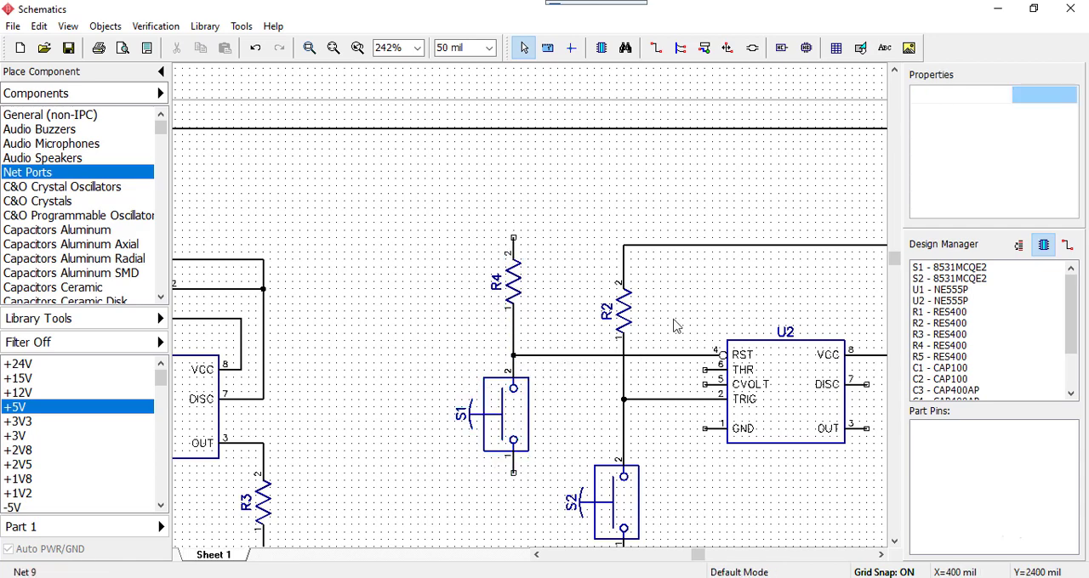
# Raise the horizontal VCC wire above R2 so it sits higher than R4's upper pin
pyautogui.scroll(-1, 729, 298)
pyautogui.moveTo(741, 249); pyautogui.dragTo(740, 228)
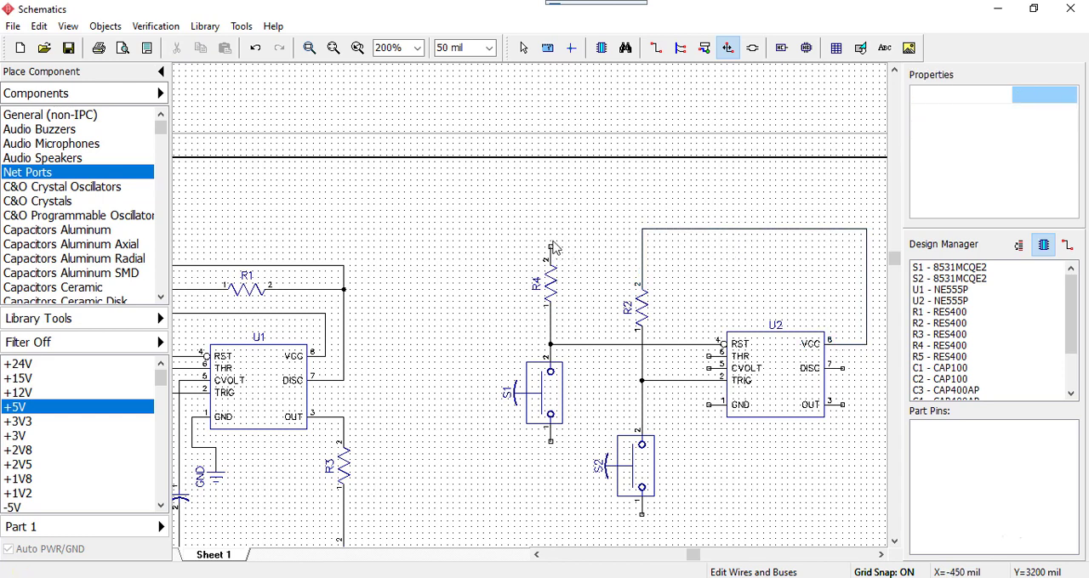
pyautogui.press('Escape')
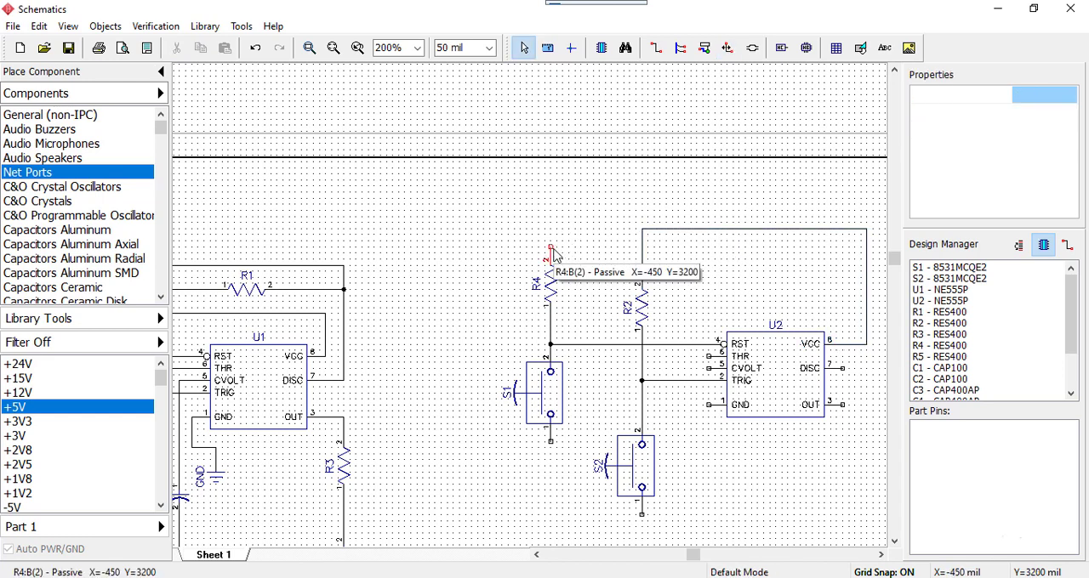
# Wire R4 pin 2 to the corner of the VCC wire above R2 and discard the stray wire
pyautogui.click(552, 250)
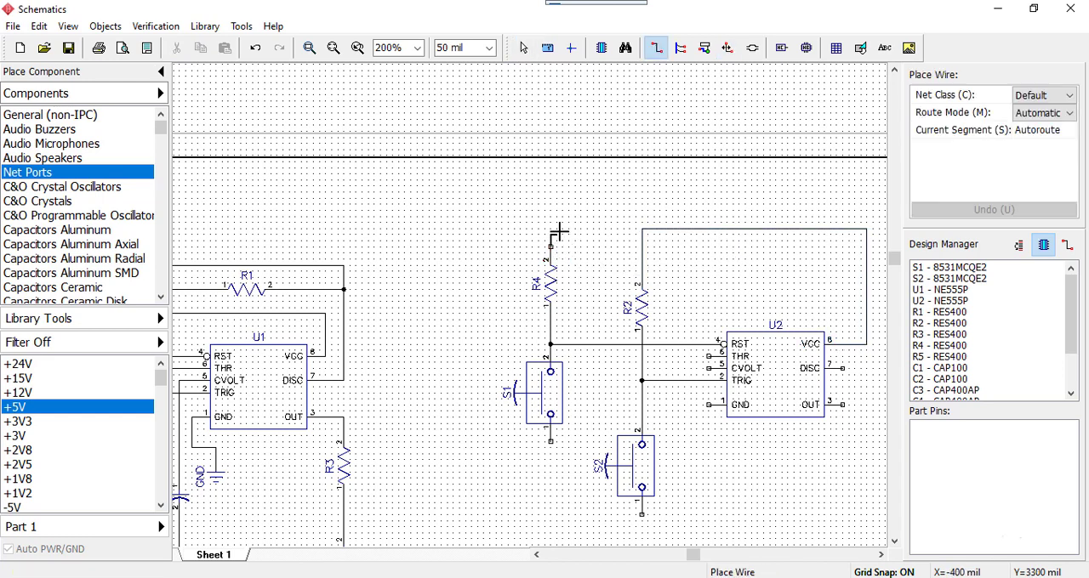
pyautogui.click(643, 228)
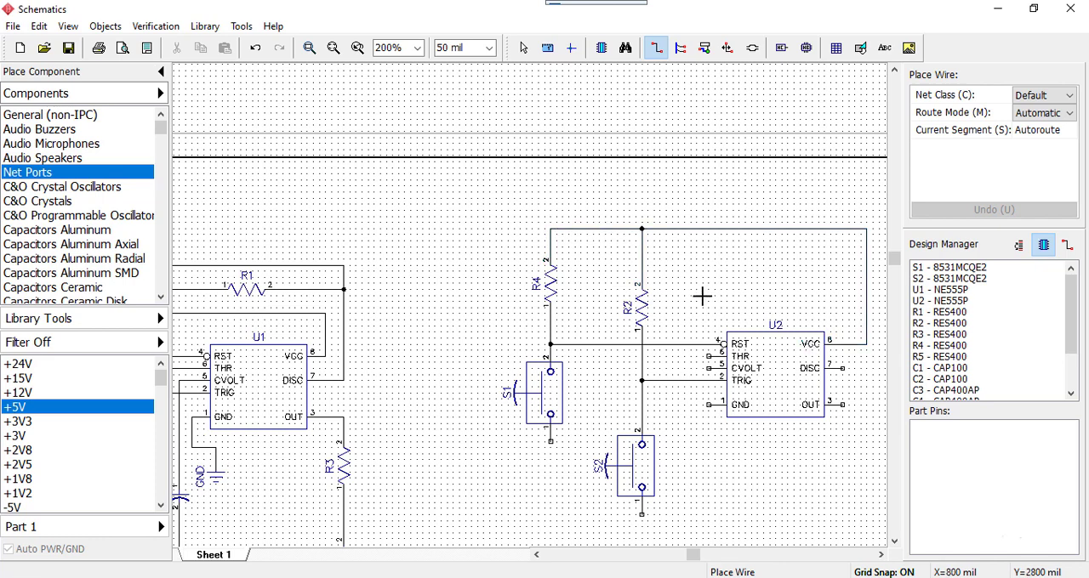
pyautogui.rightClick(663, 313)
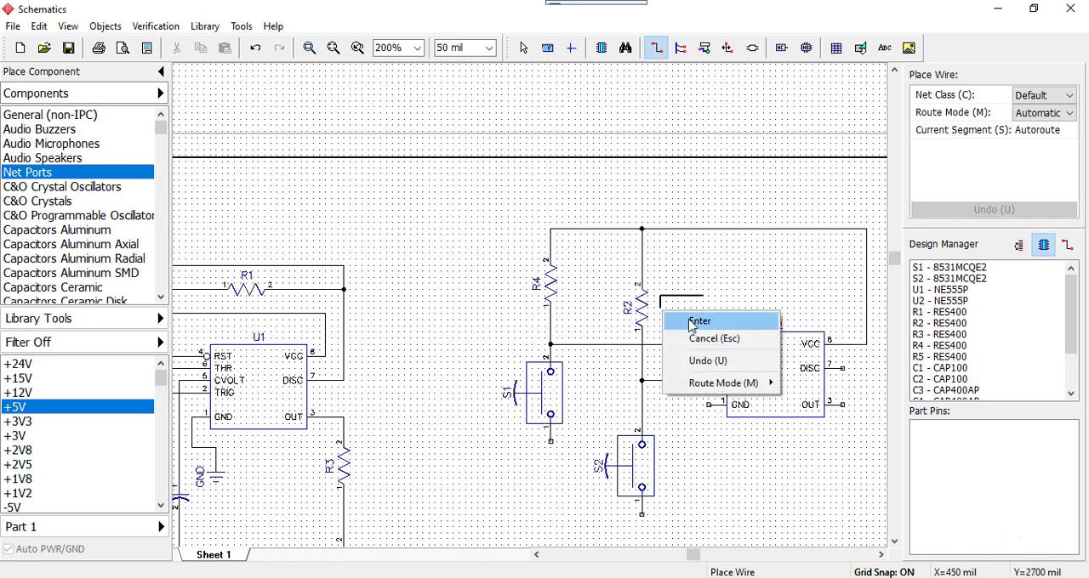
pyautogui.click(699, 321)
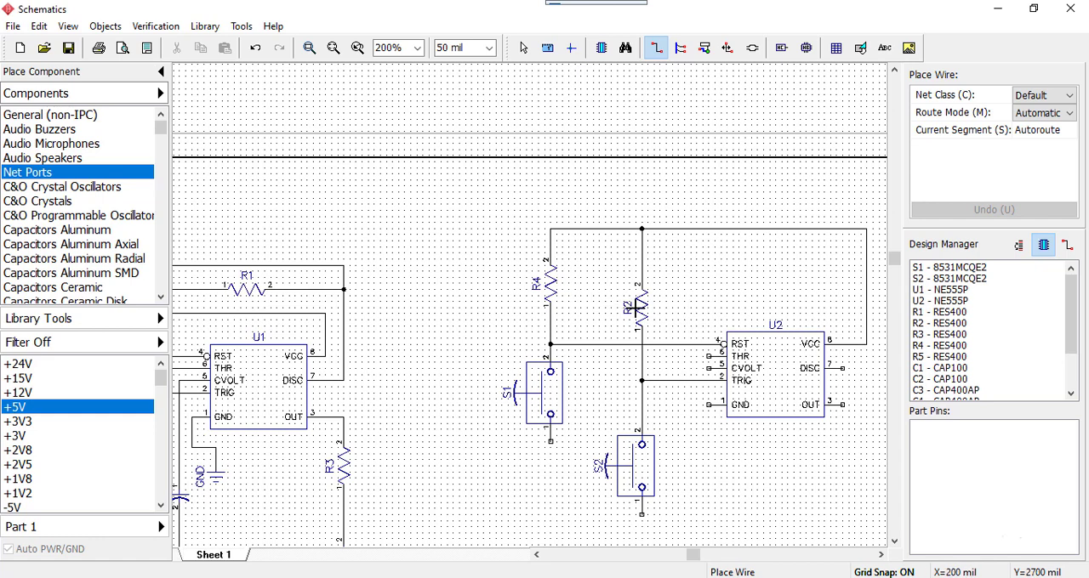
pyautogui.press('Escape')
# Move R2 up level with R4 and lower S1 slightly below the RST wire junction
pyautogui.moveTo(642, 313); pyautogui.dragTo(639, 282)
pyautogui.click(700, 297)
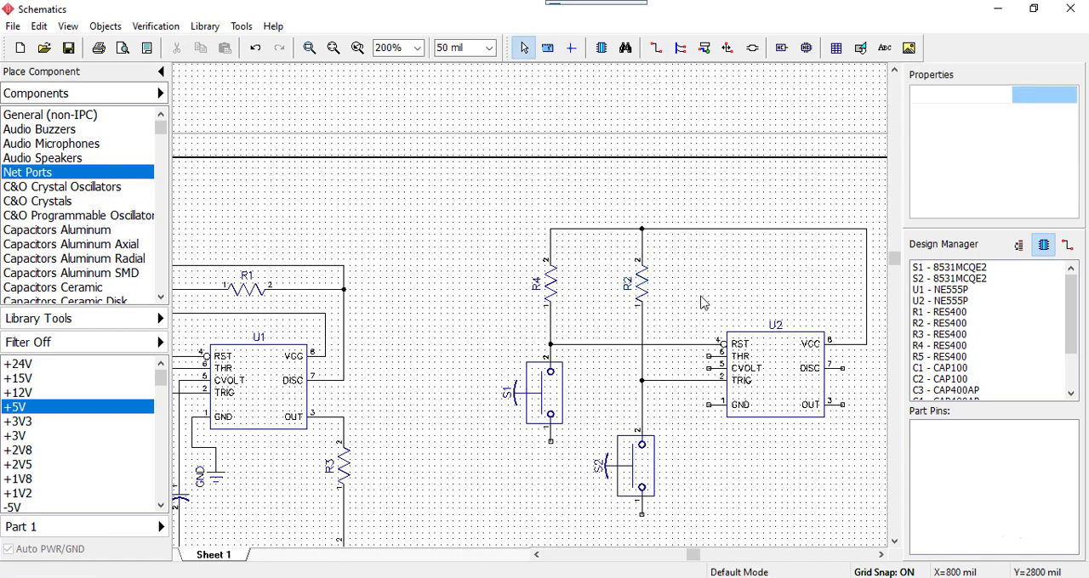
pyautogui.moveTo(550, 401); pyautogui.dragTo(555, 423)
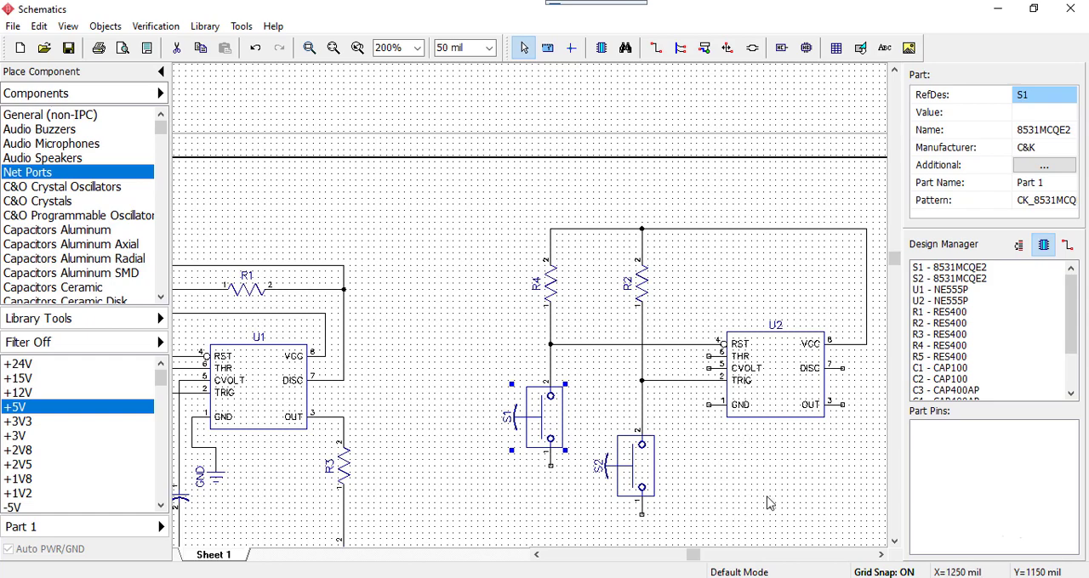
# Bring capacitor C2 from the lower part of the sheet, rotate it vertical and place it below U2, right of S2
pyautogui.moveTo(768, 499); pyautogui.dragTo(607, 291, button='middle')
pyautogui.scroll(-3, 595, 379)
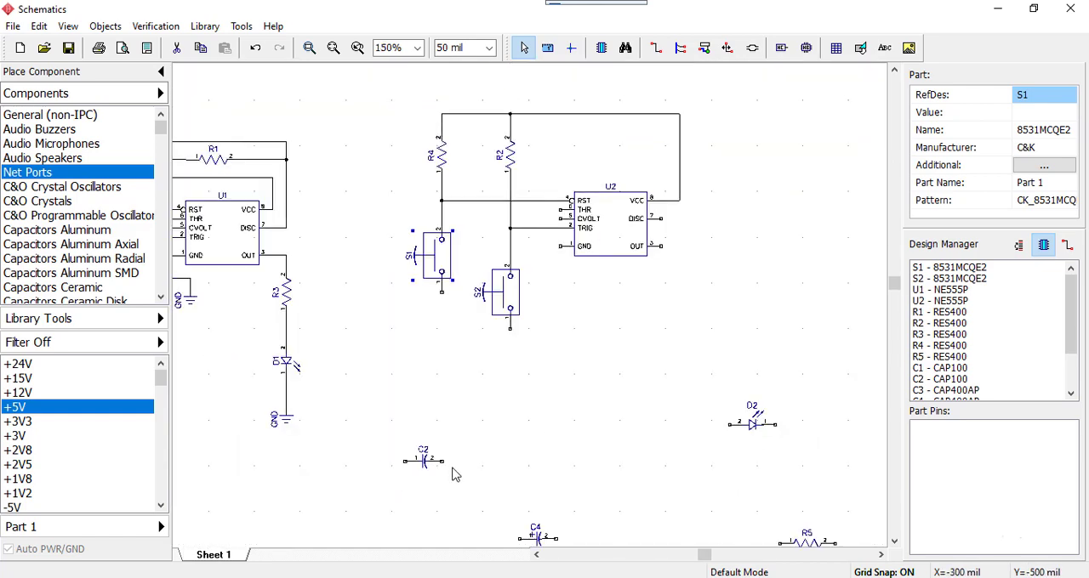
pyautogui.moveTo(372, 432); pyautogui.dragTo(497, 491)
pyautogui.scroll(1, 532, 449)
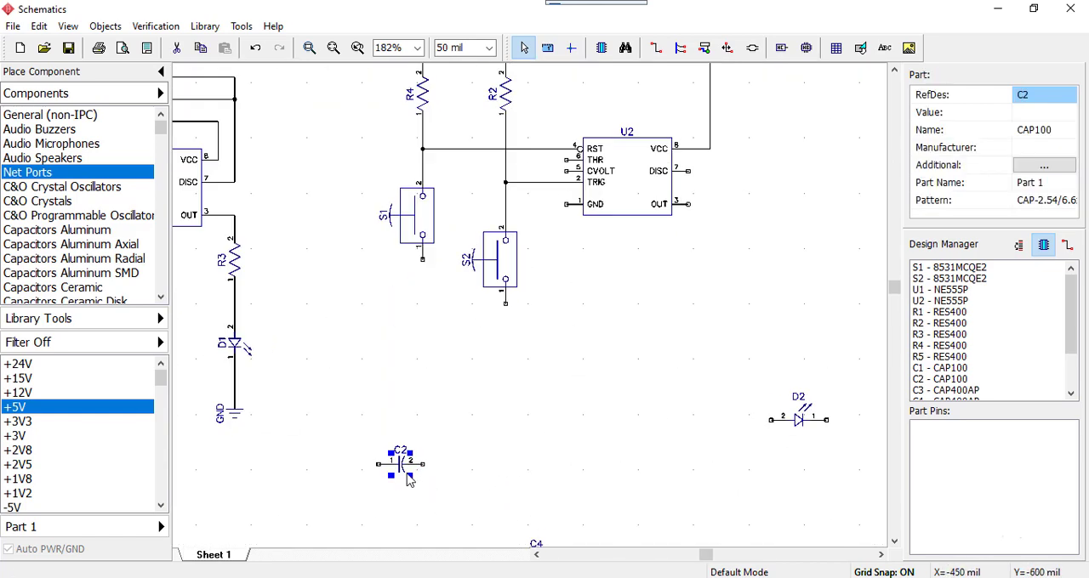
pyautogui.moveTo(409, 481); pyautogui.dragTo(584, 304)
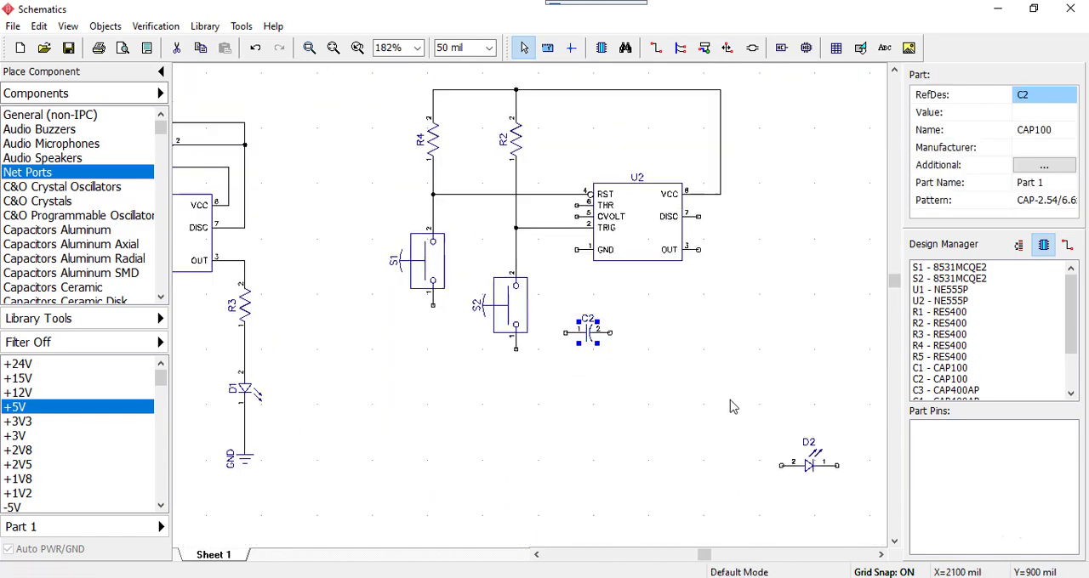
pyautogui.moveTo(733, 406); pyautogui.dragTo(775, 479, button='middle')
pyautogui.moveTo(649, 452); pyautogui.dragTo(645, 450)
pyautogui.scroll(1, 643, 453)
pyautogui.press('space')
pyautogui.press('space')
pyautogui.press('space')
pyautogui.click(647, 449)
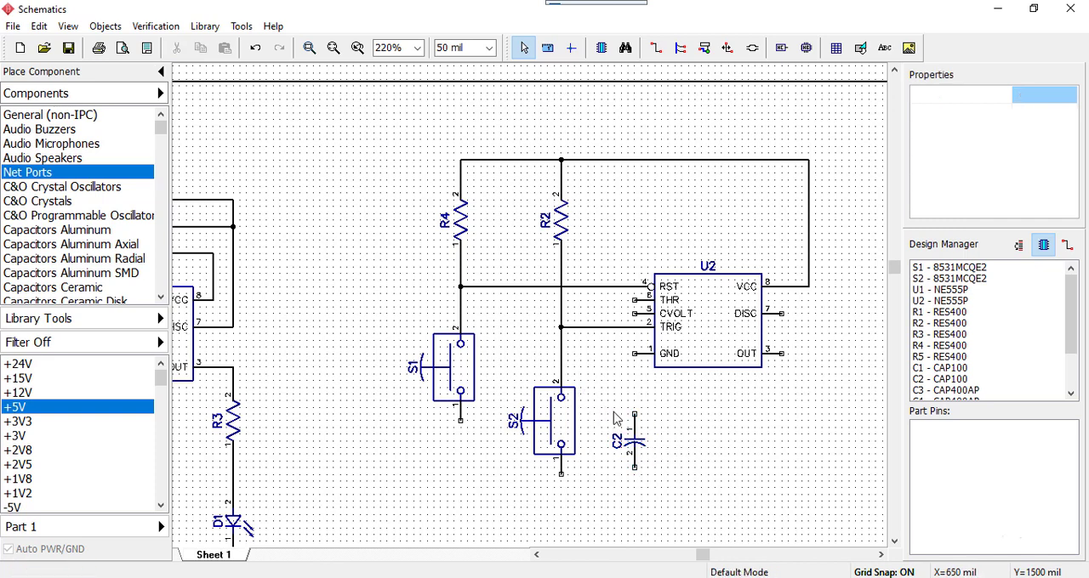
# Wire U2's CVOLT pin down to C2 pin 1, routing it left of the GND pin
pyautogui.click(627, 299)
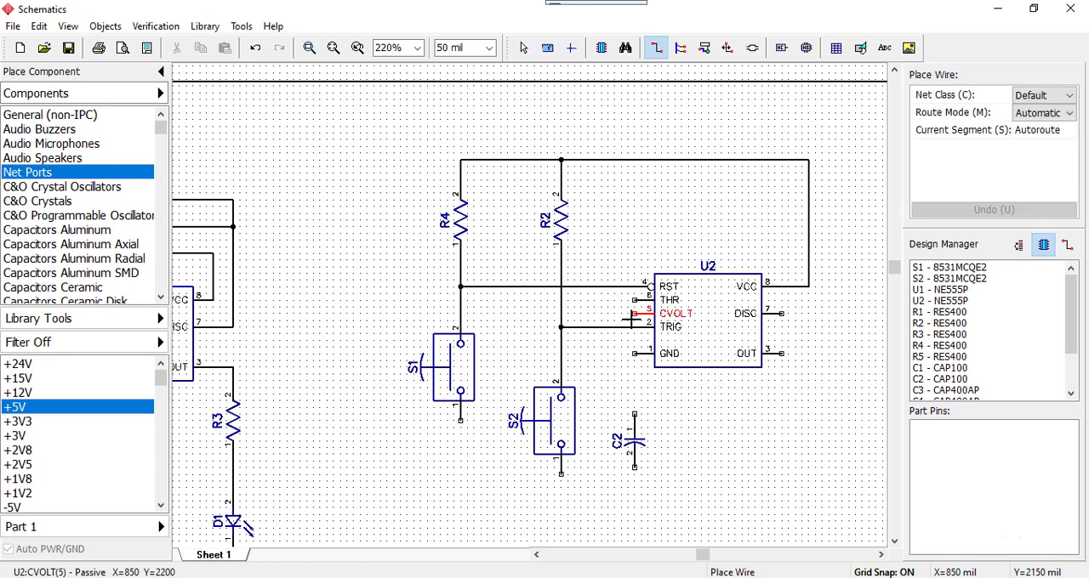
pyautogui.click(635, 313)
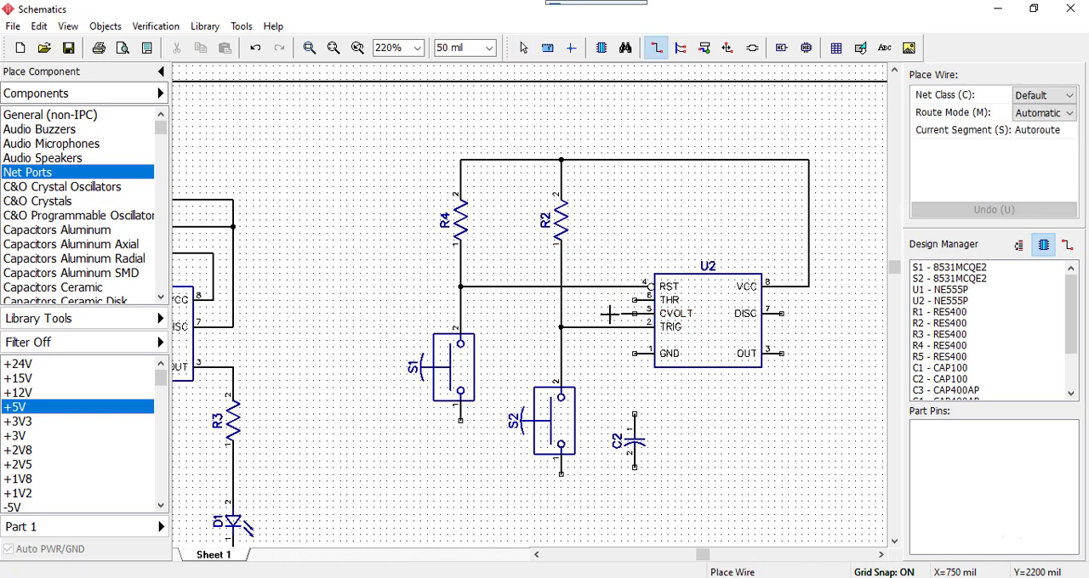
pyautogui.click(604, 398)
pyautogui.click(630, 408)
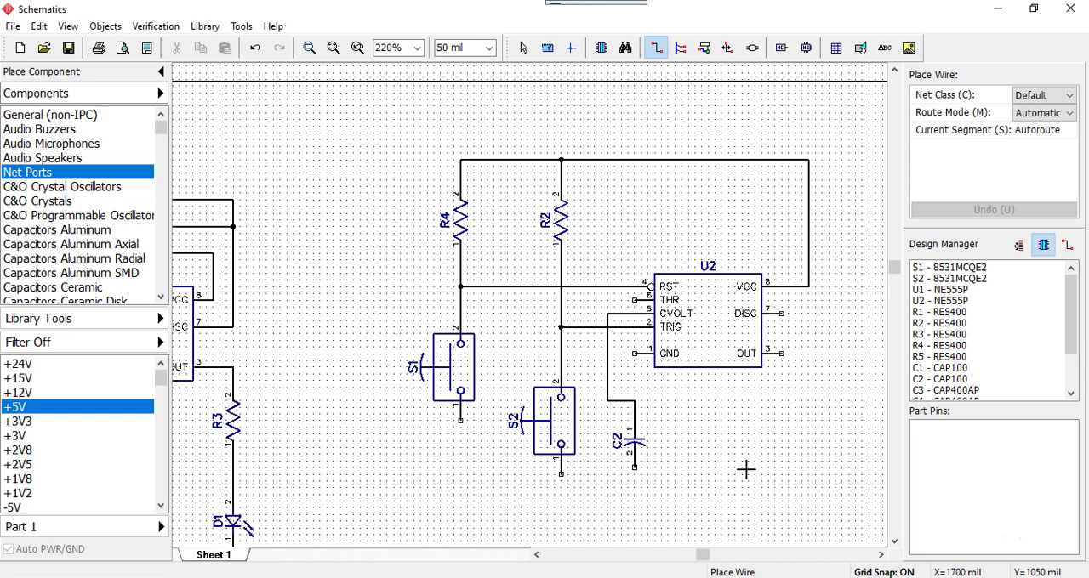
pyautogui.press('Escape')
# Lower S2 and move C2 up and left so the CVOLT wire drops straight into C2 pin 1
pyautogui.click(557, 435)
pyautogui.moveTo(557, 435); pyautogui.dragTo(557, 474)
pyautogui.moveTo(753, 461); pyautogui.dragTo(669, 462, button='right')
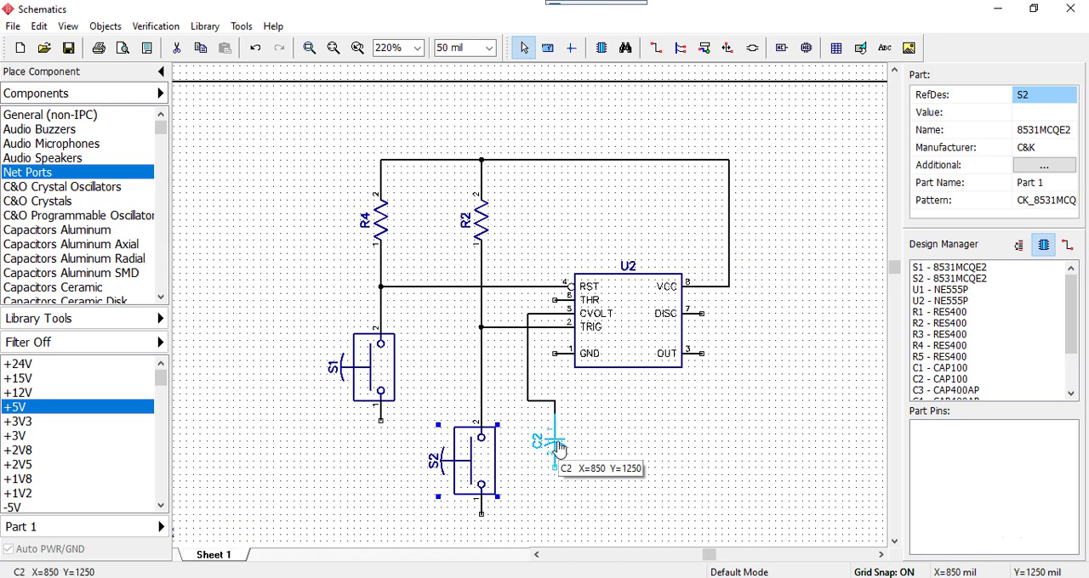
pyautogui.moveTo(560, 445); pyautogui.dragTo(527, 405)
pyautogui.click(593, 437)
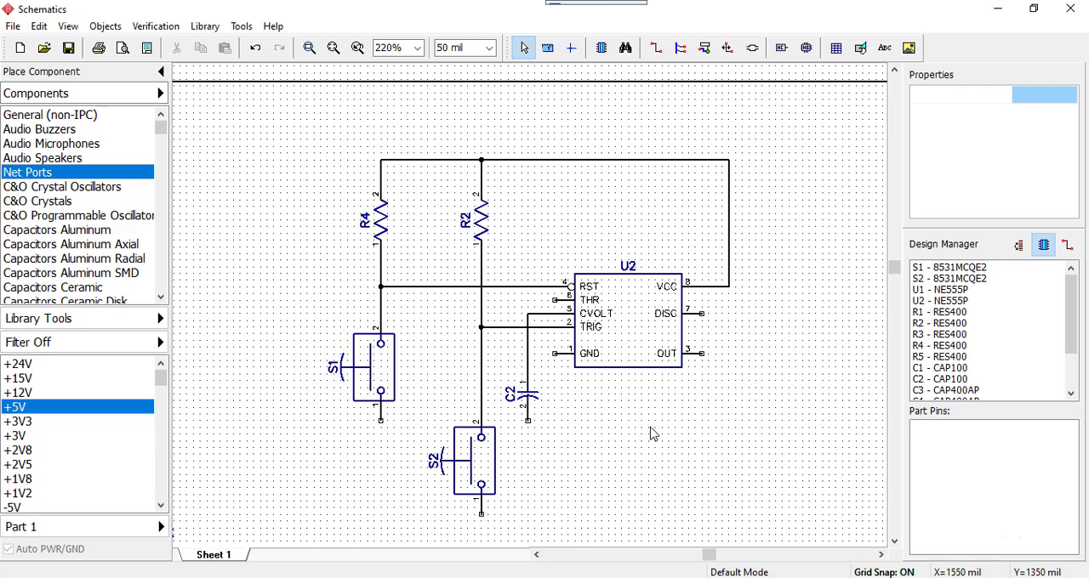
pyautogui.scroll(-3, 758, 366)
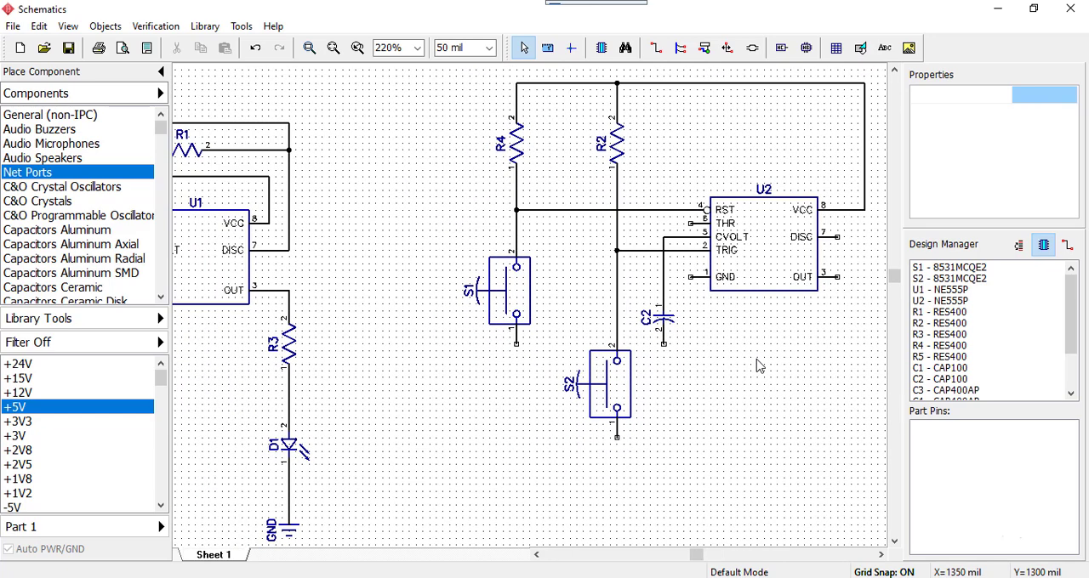
# Bring potentiometer R7 from the lower part of the sheet up to the space between R1 and R4
pyautogui.moveTo(759, 441); pyautogui.dragTo(588, 194, button='middle')
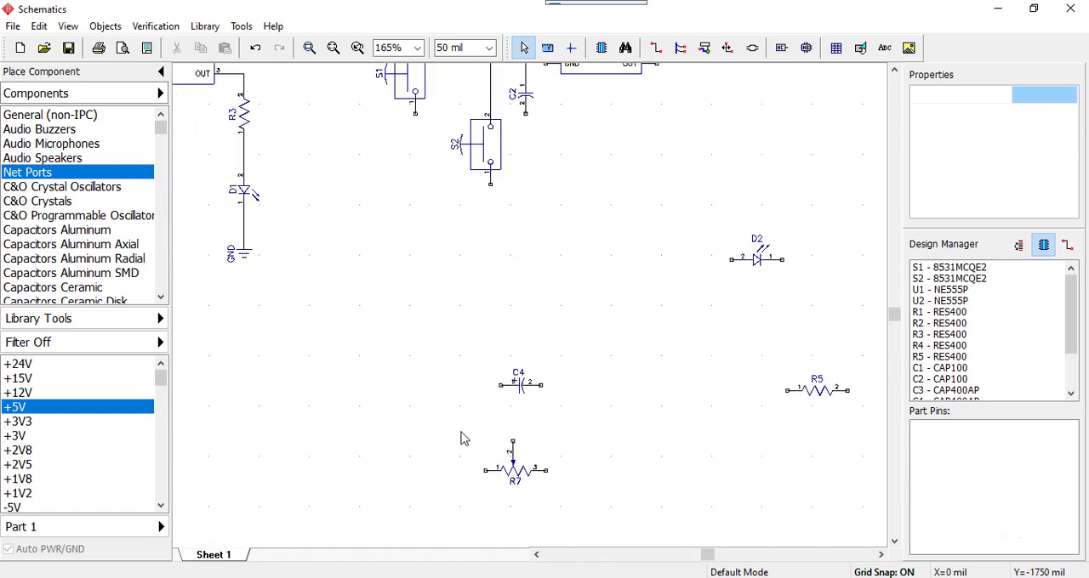
pyautogui.moveTo(462, 435); pyautogui.dragTo(586, 522)
pyautogui.moveTo(514, 476); pyautogui.dragTo(449, 261)
pyautogui.moveTo(652, 223); pyautogui.dragTo(818, 412, button='middle')
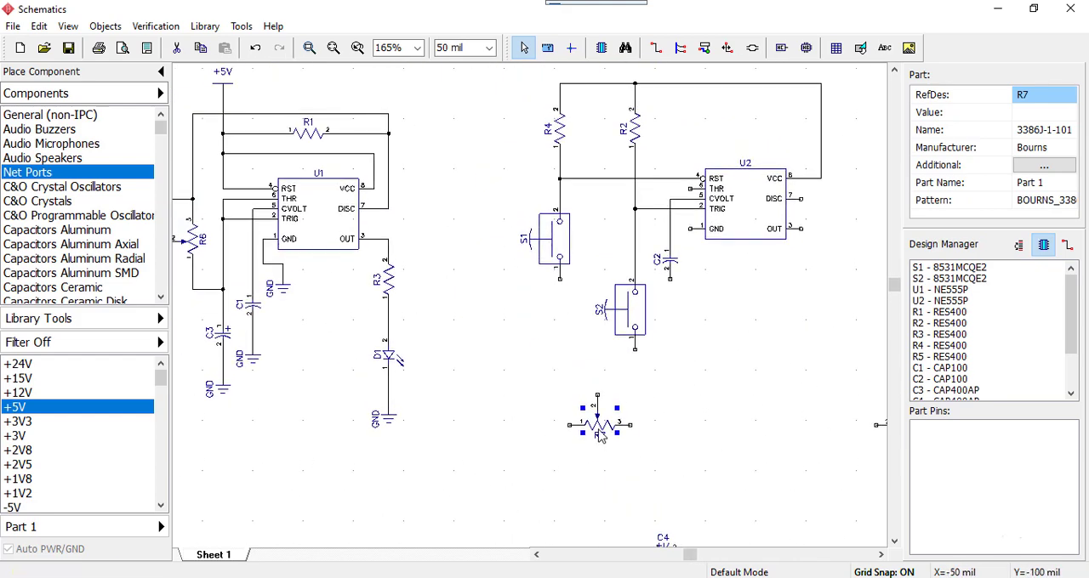
pyautogui.moveTo(601, 432); pyautogui.dragTo(504, 134)
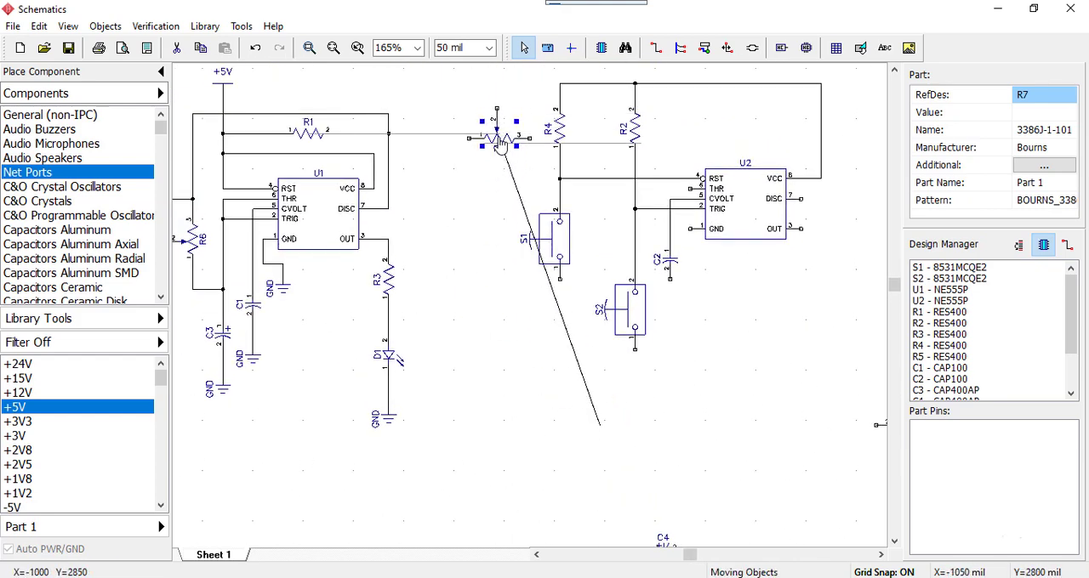
# Bring capacitor C4 up from the lower part of the sheet, place it below R7 and rotate it vertical
pyautogui.moveTo(783, 458); pyautogui.dragTo(710, 330, button='middle')
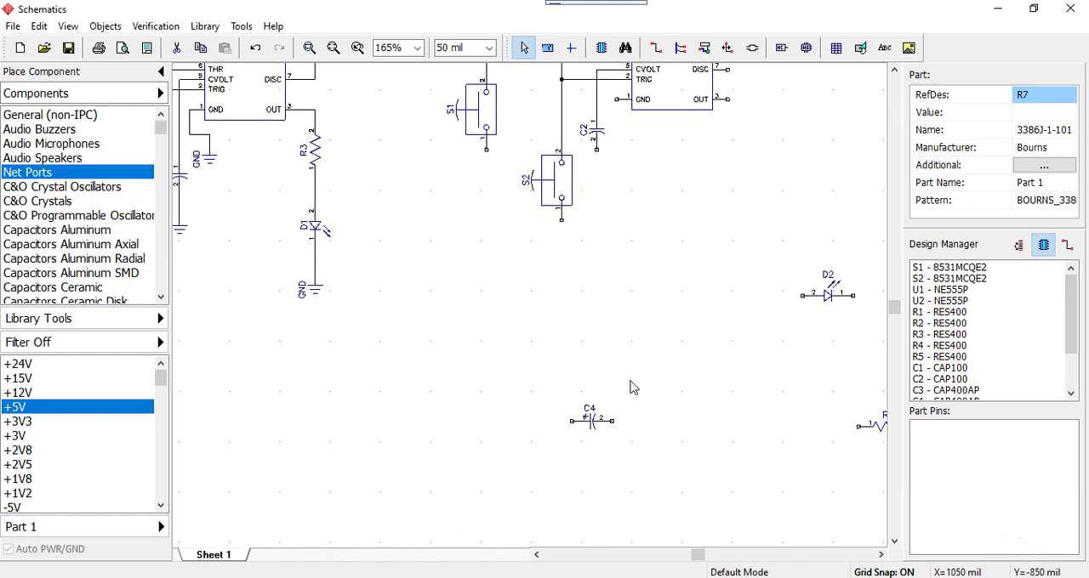
pyautogui.moveTo(545, 383); pyautogui.dragTo(622, 457)
pyautogui.moveTo(589, 426); pyautogui.dragTo(414, 179)
pyautogui.moveTo(710, 207); pyautogui.dragTo(844, 417, button='middle')
pyautogui.scroll(1, 566, 386)
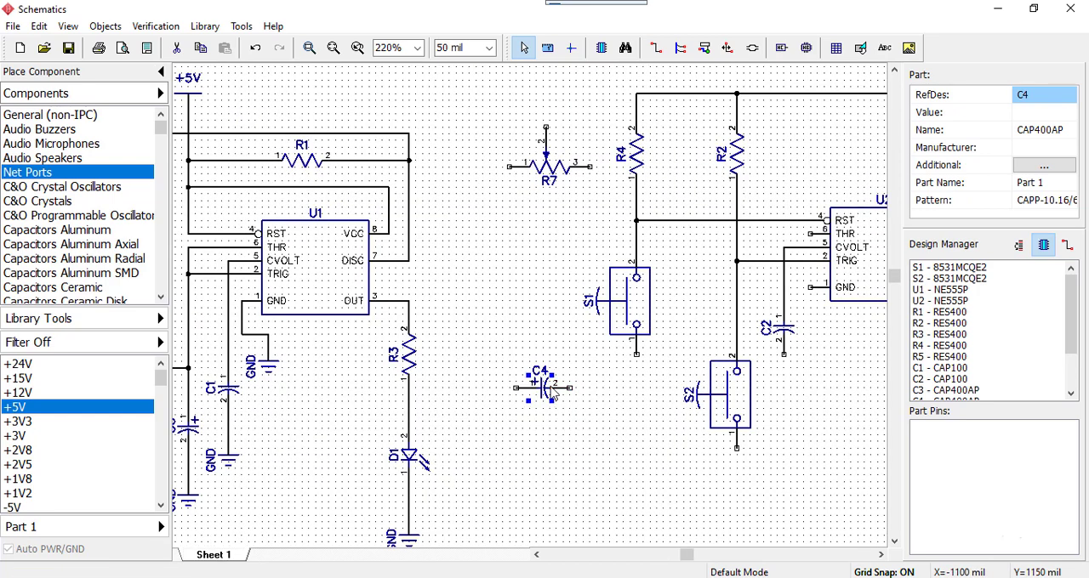
pyautogui.moveTo(547, 396); pyautogui.dragTo(551, 351)
pyautogui.press('r')
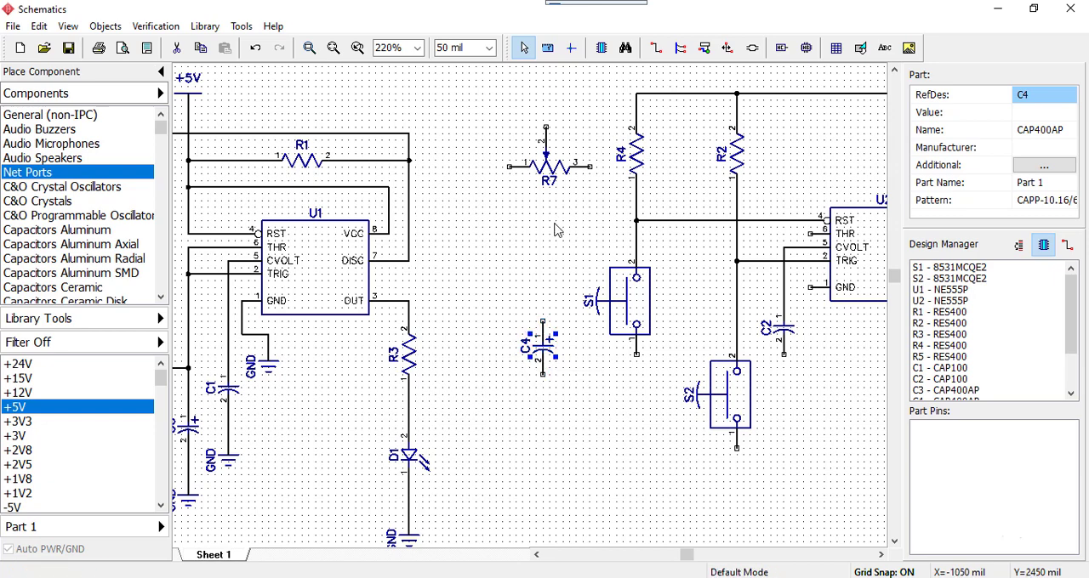
# Rotate R7 vertical with its wiper facing left and align its pin 1 directly above C4
pyautogui.scroll(1, 545, 238)
pyautogui.moveTo(481, 129); pyautogui.dragTo(601, 240)
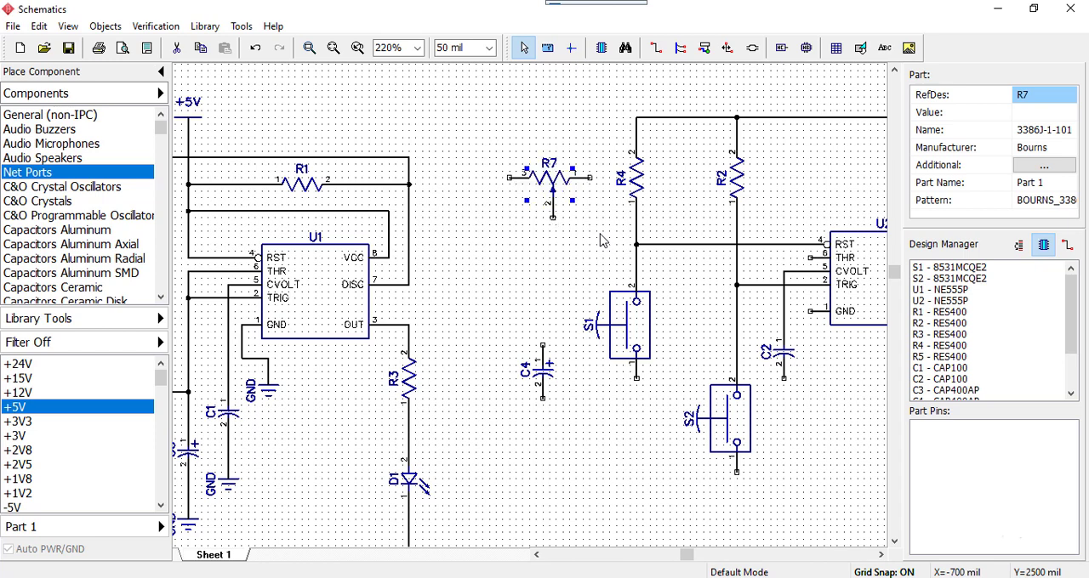
pyautogui.press('r')
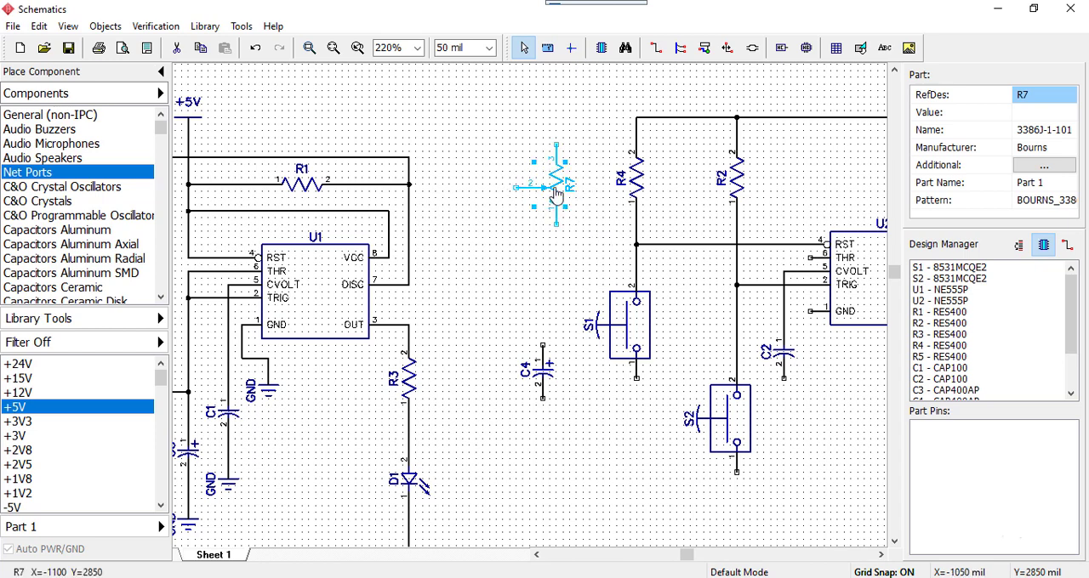
pyautogui.moveTo(556, 190); pyautogui.dragTo(543, 189)
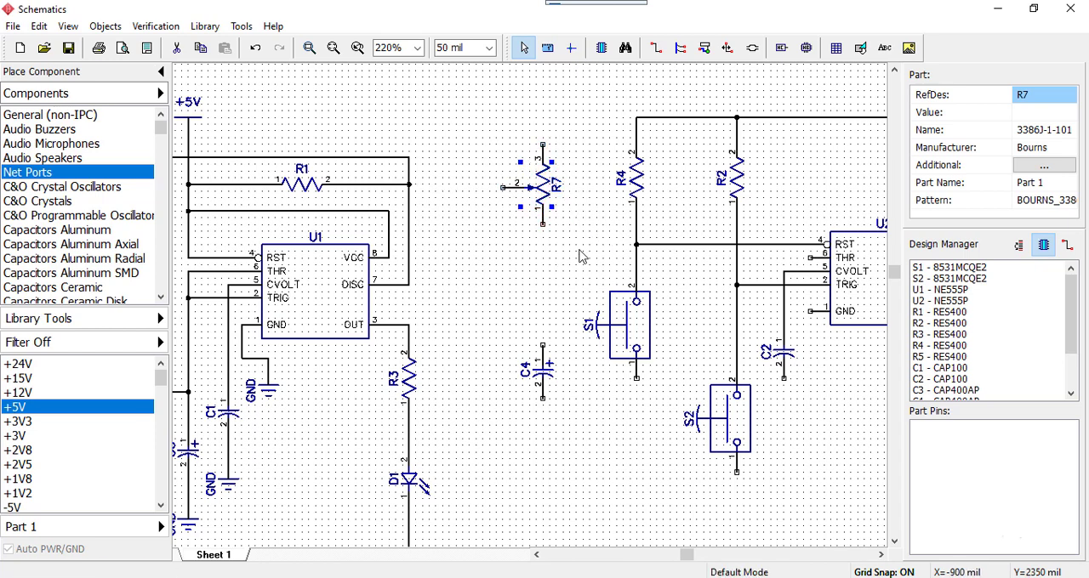
pyautogui.click(581, 256)
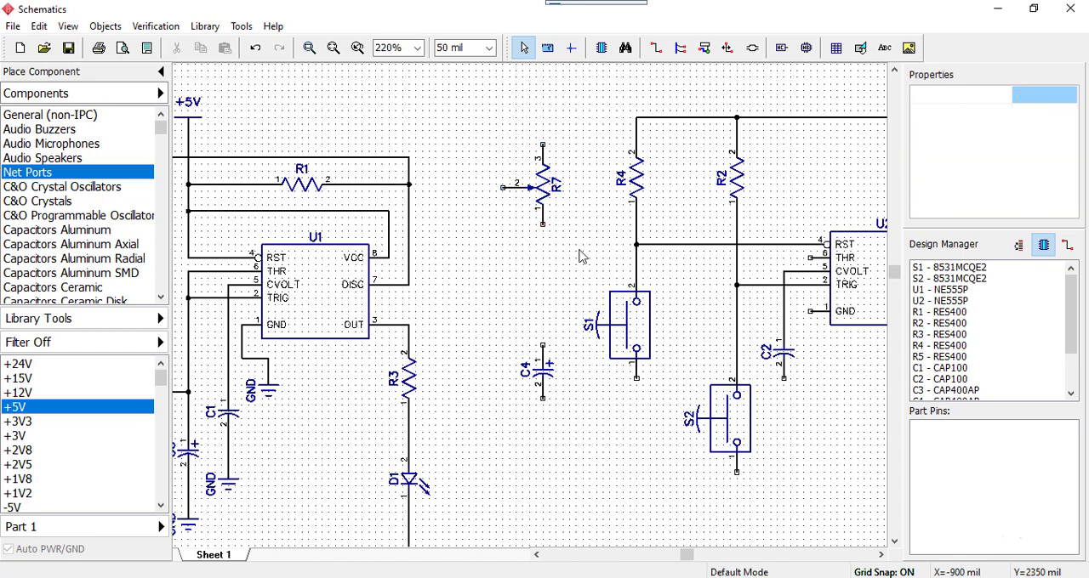
# Wire C4 pin 1 straight up to R7 pin 1
pyautogui.click(543, 349)
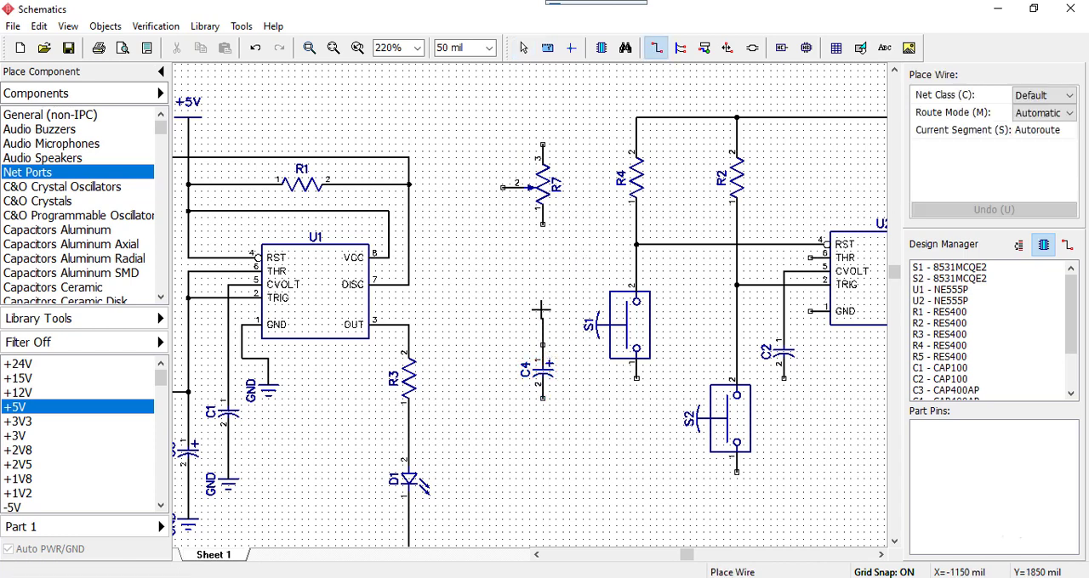
pyautogui.click(543, 207)
pyautogui.press('Escape')
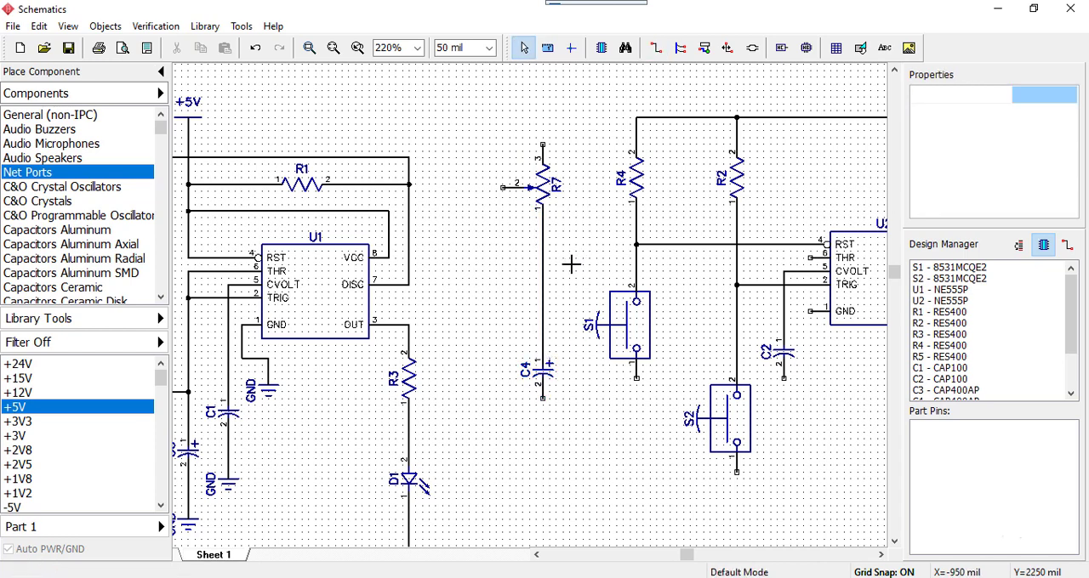
# Wire U2's DISC pin over the top of the circuit and around R7's left side to the R7–C4 wire
pyautogui.moveTo(582, 262); pyautogui.dragTo(488, 305, button='middle')
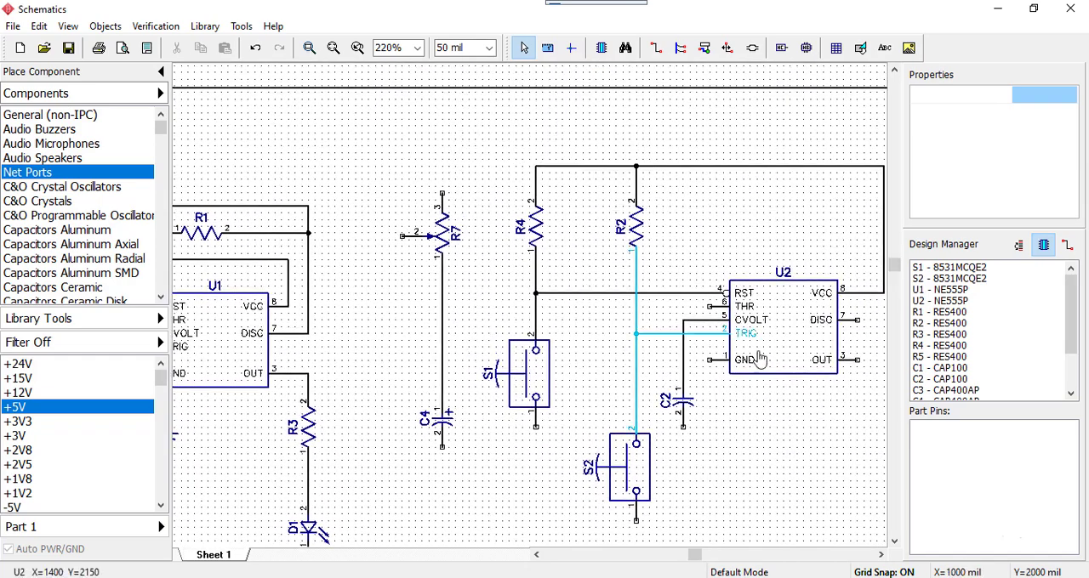
pyautogui.moveTo(819, 433); pyautogui.dragTo(730, 443, button='middle')
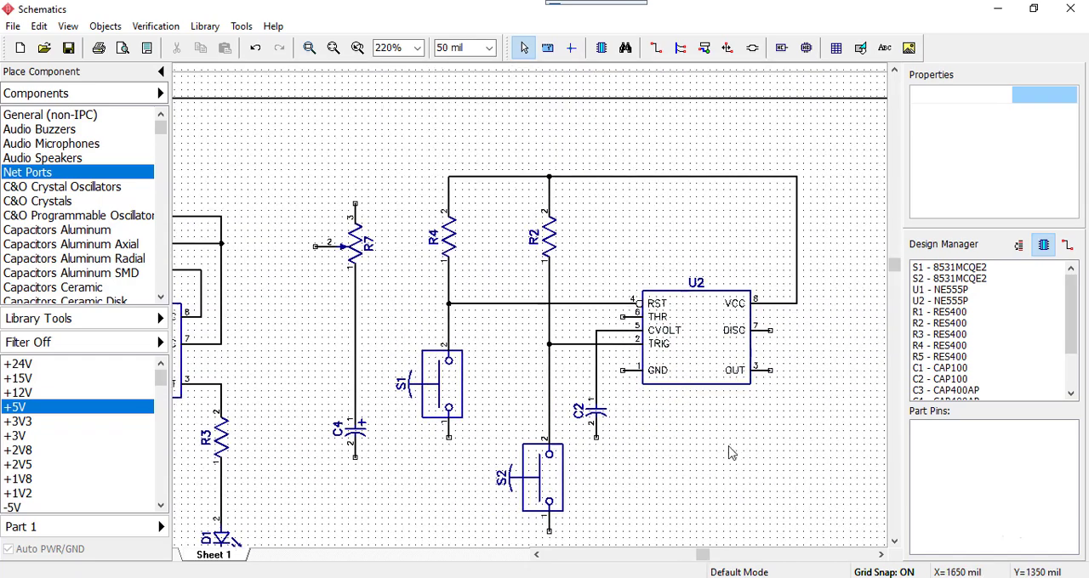
pyautogui.click(768, 330)
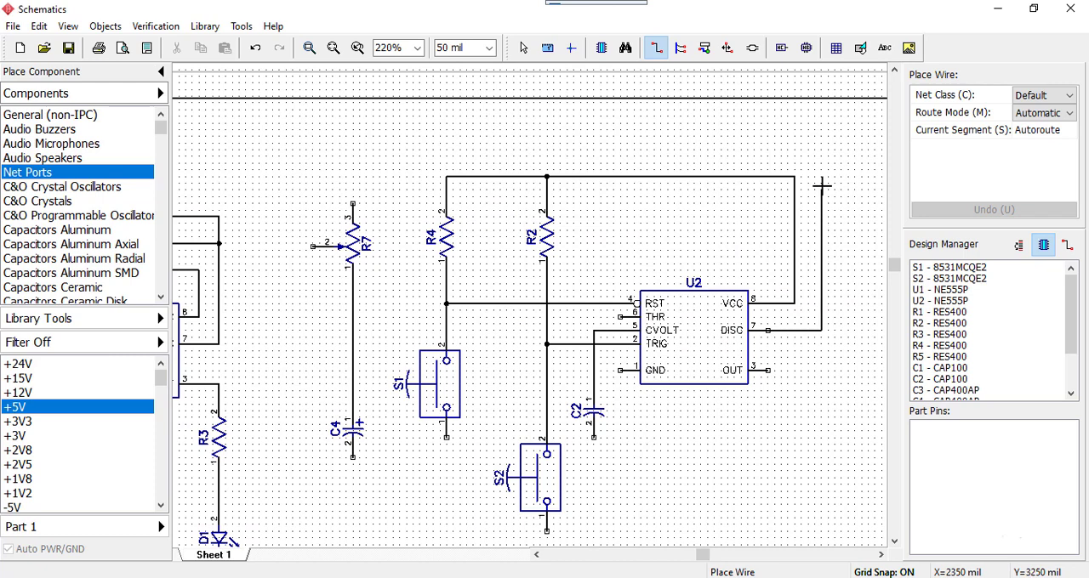
pyautogui.click(819, 155)
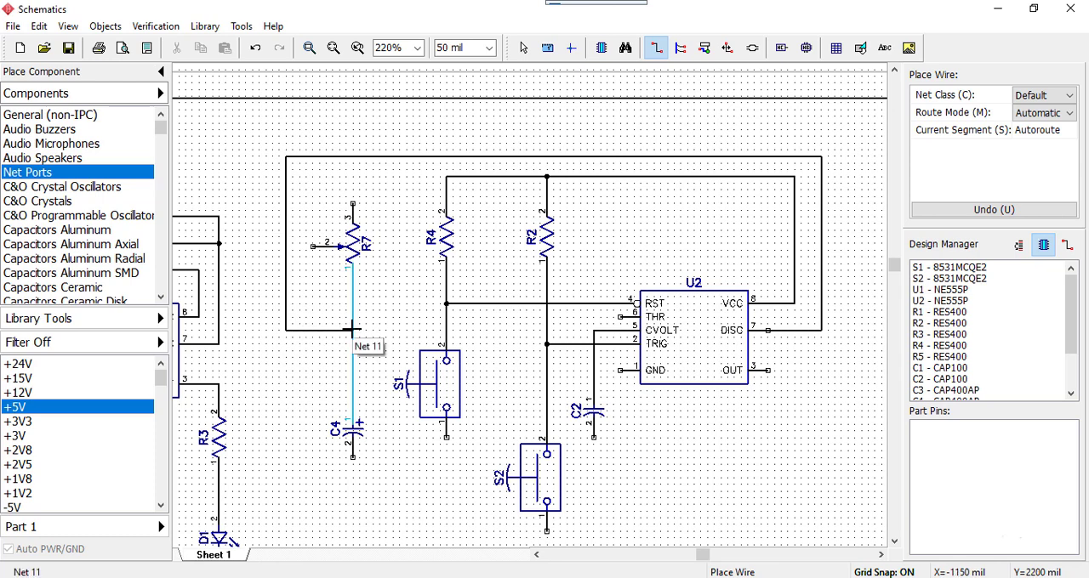
pyautogui.click(353, 330)
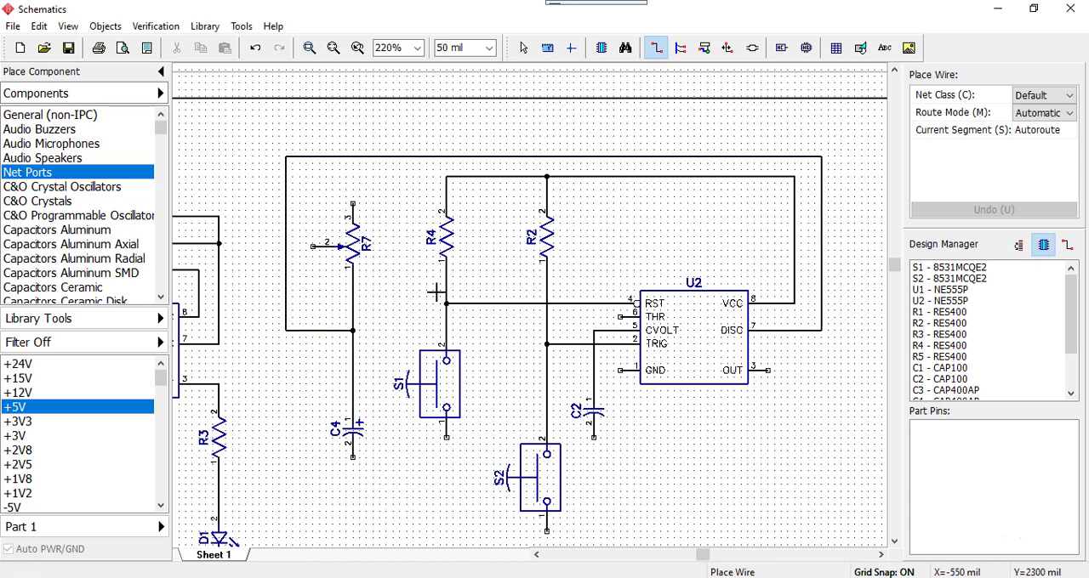
# Wire R7 pin 3 to the VCC line at the top of R4, and join R7's wiper to pin 3
pyautogui.click(353, 176)
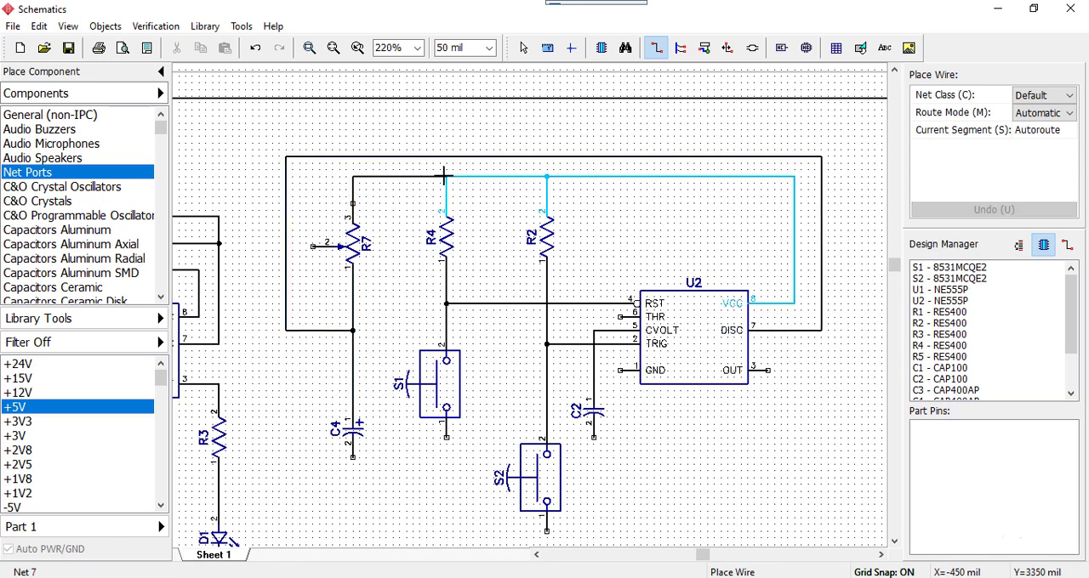
pyautogui.click(446, 176)
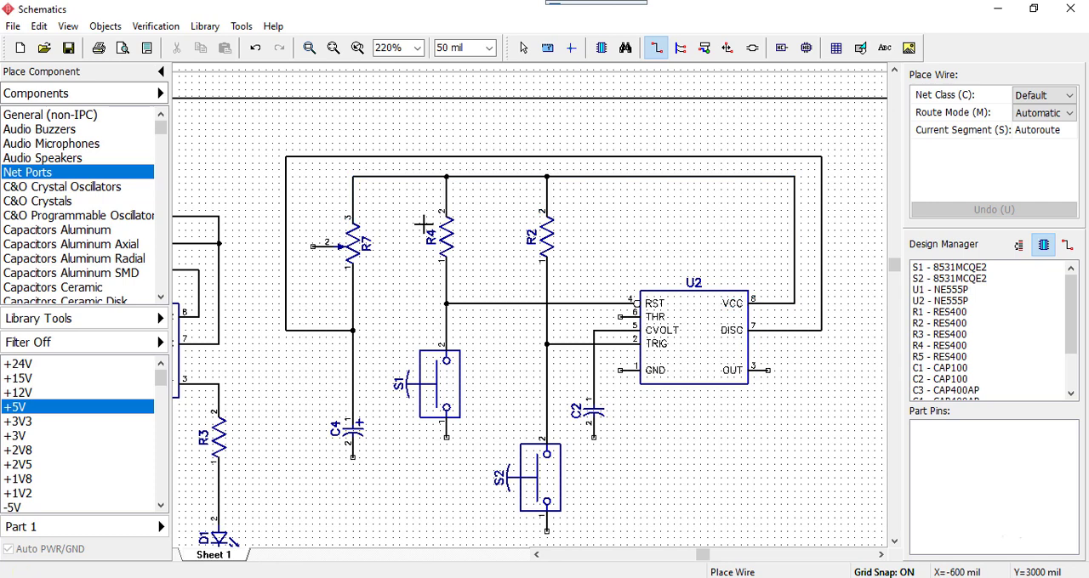
pyautogui.click(312, 248)
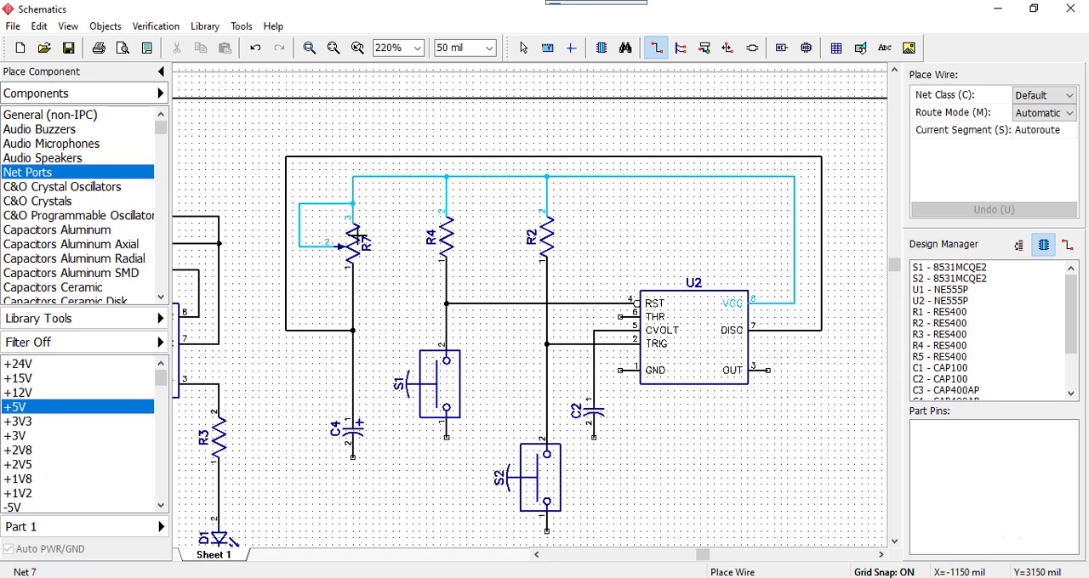
pyautogui.click(353, 204)
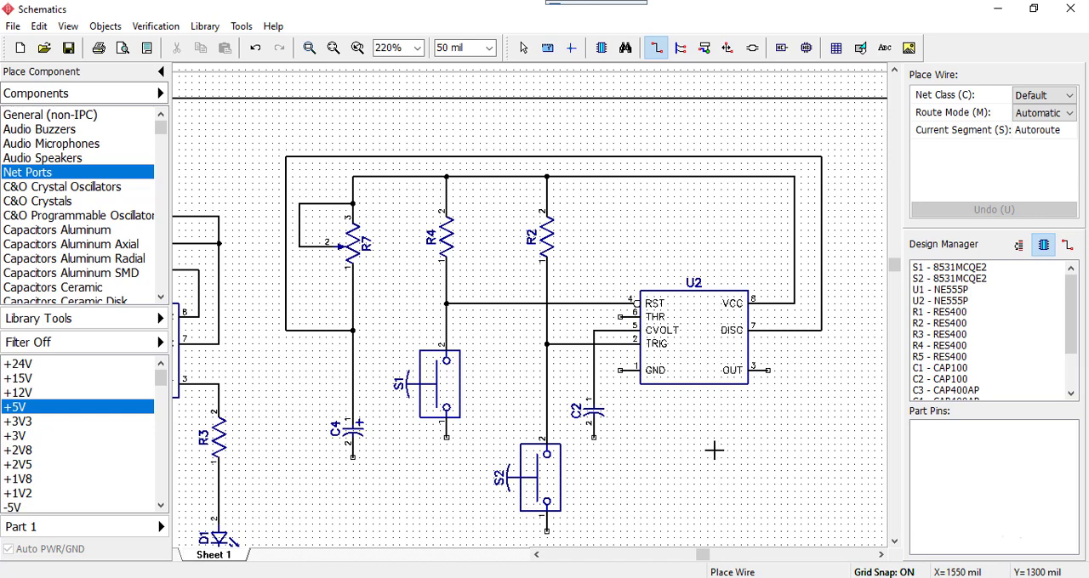
# Wire U2's THR pin straight left to the R7–C4 wire, just above the DISC junction
pyautogui.scroll(-2, 712, 479)
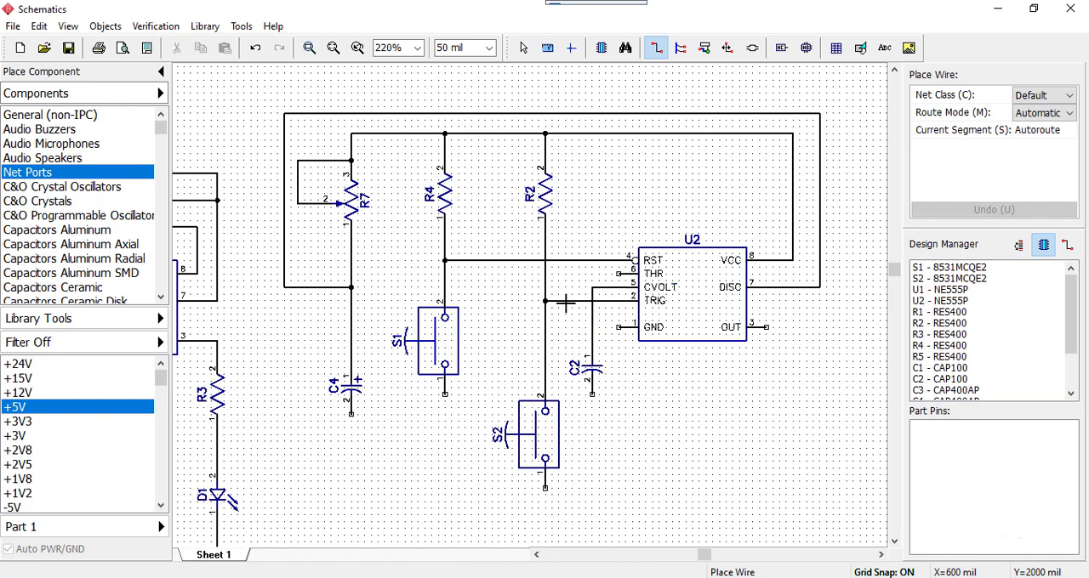
pyautogui.click(620, 273)
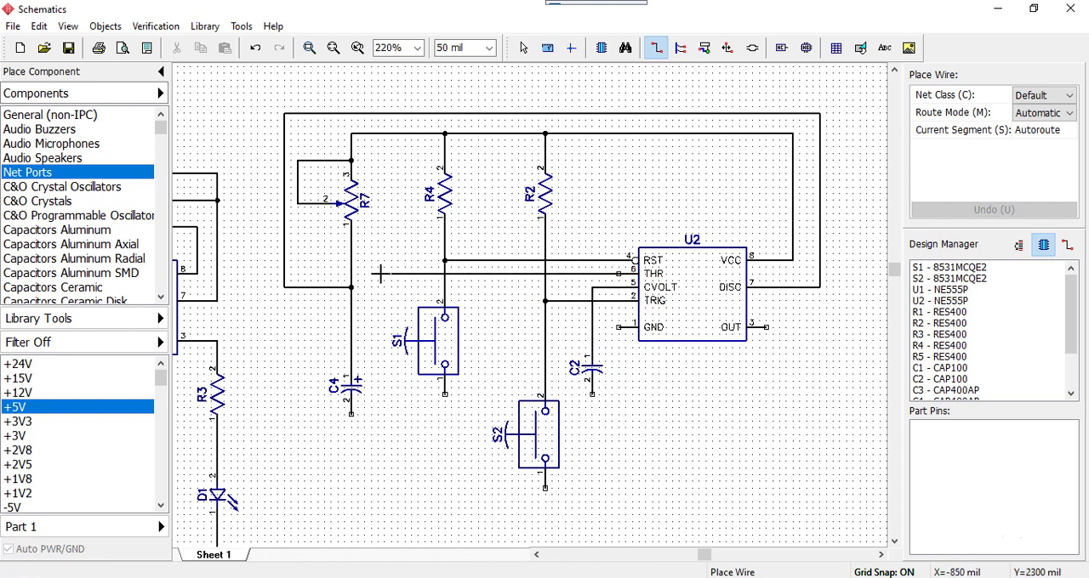
pyautogui.click(351, 273)
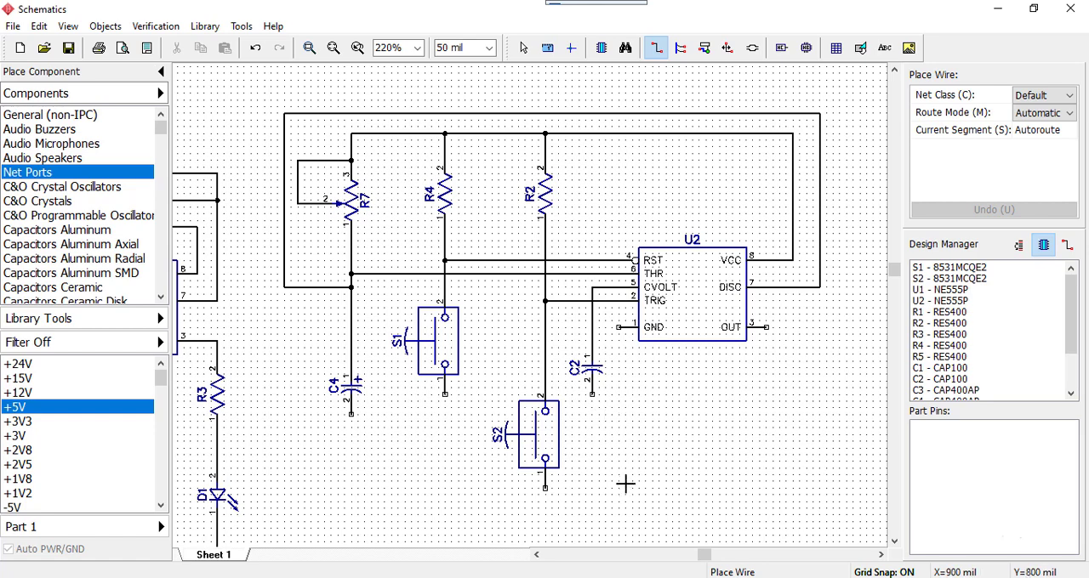
pyautogui.scroll(-2, 689, 455)
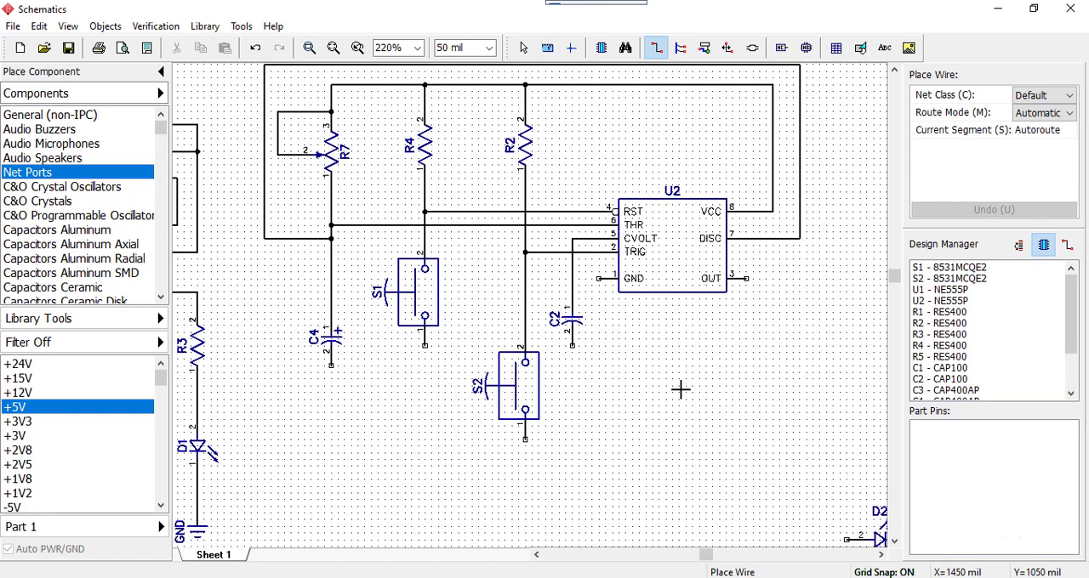
pyautogui.click(780, 442)
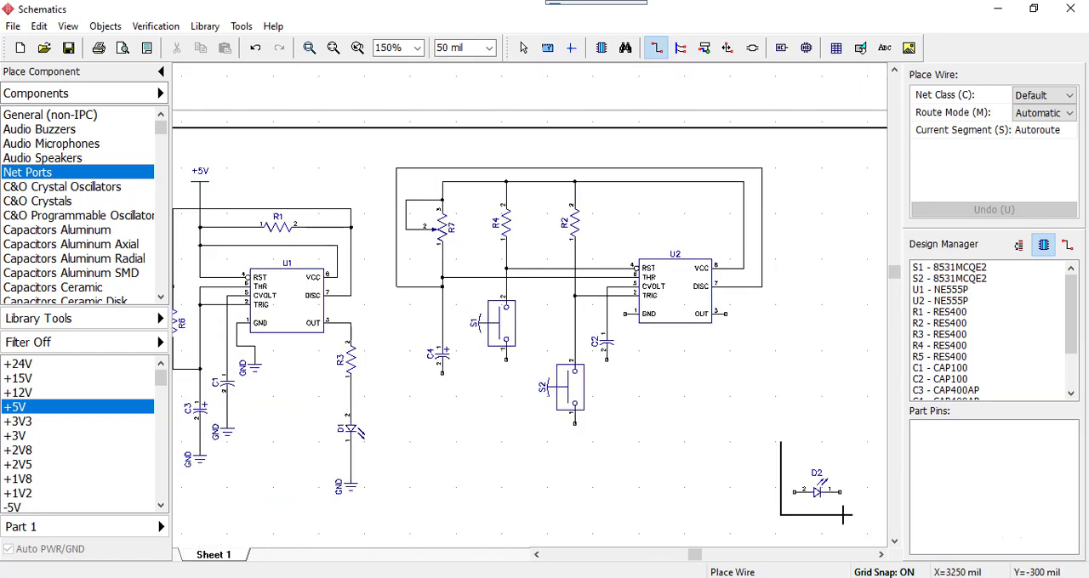
pyautogui.moveTo(828, 514); pyautogui.dragTo(826, 514)
pyautogui.moveTo(753, 443); pyautogui.dragTo(832, 514)
pyautogui.press('Escape')
# Move LED D2 up beside U2, rotate it vertical and place it below and right of the OUT pin
pyautogui.moveTo(782, 467); pyautogui.dragTo(875, 551)
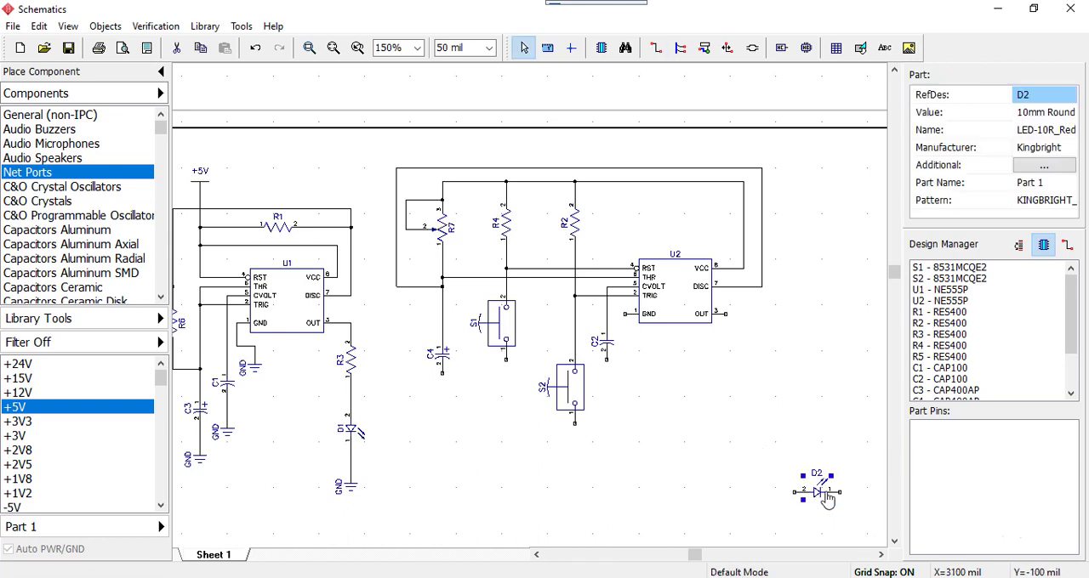
pyautogui.moveTo(823, 498)
pyautogui.mouseDown()
pyautogui.moveTo(800, 438)
pyautogui.moveTo(795, 379)
pyautogui.moveTo(768, 367)
pyautogui.mouseUp()
pyautogui.press('r')
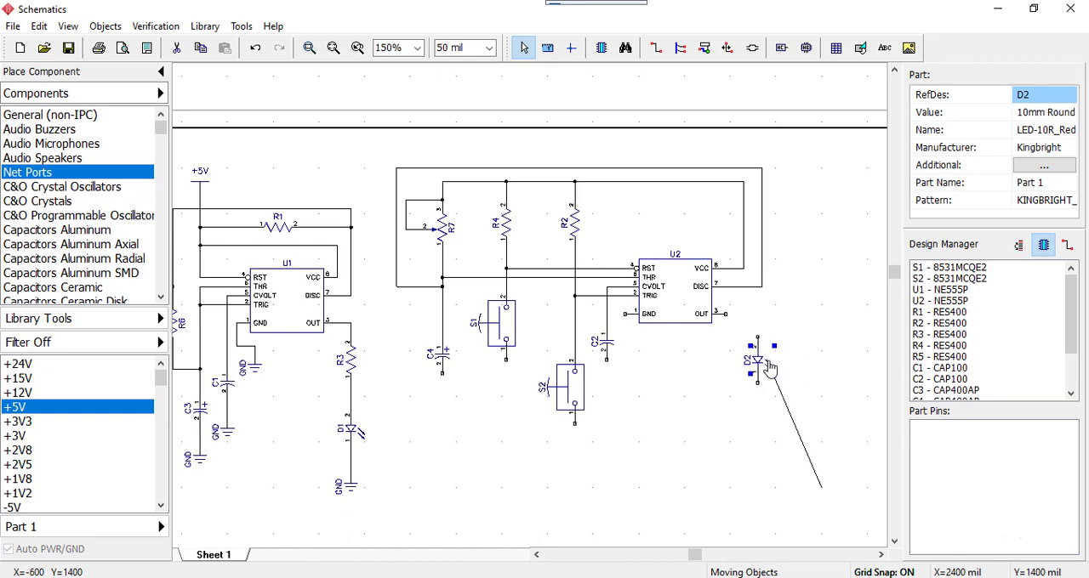
pyautogui.click(717, 418)
# Bring resistor R5 from the lower part of the sheet and place it vertically, closely below D2 and in line with it
pyautogui.scroll(-3, 656, 352)
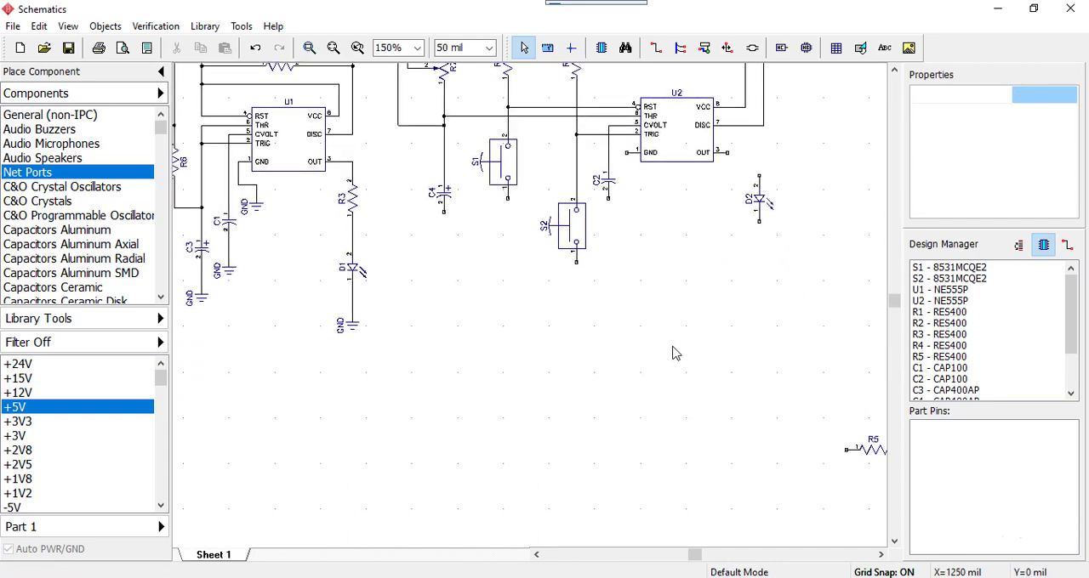
pyautogui.scroll(-3, 734, 418)
pyautogui.moveTo(749, 395); pyautogui.dragTo(868, 480)
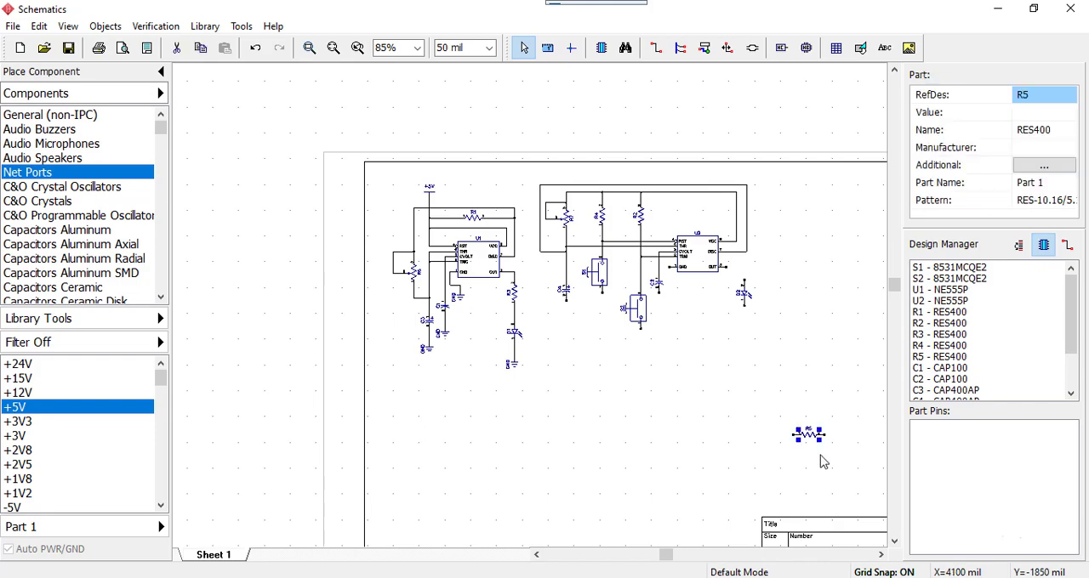
pyautogui.moveTo(804, 439); pyautogui.dragTo(745, 344)
pyautogui.scroll(4, 797, 320)
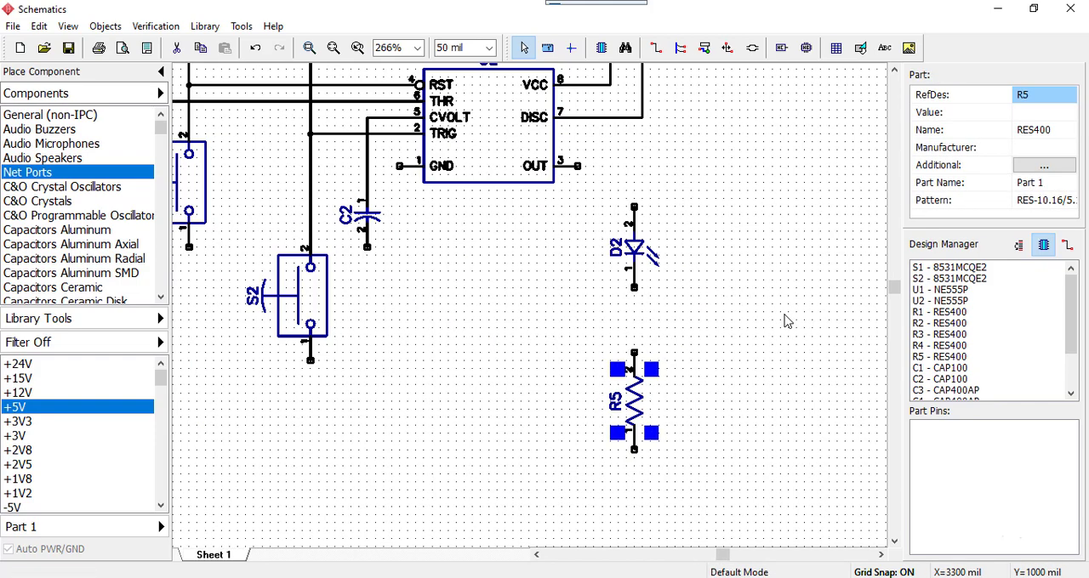
pyautogui.moveTo(644, 478); pyautogui.dragTo(645, 446)
pyautogui.click(711, 403)
# Wire D2 pin 2 to U2's OUT pin and D2 pin 1 down to R5 pin 2
pyautogui.click(635, 275)
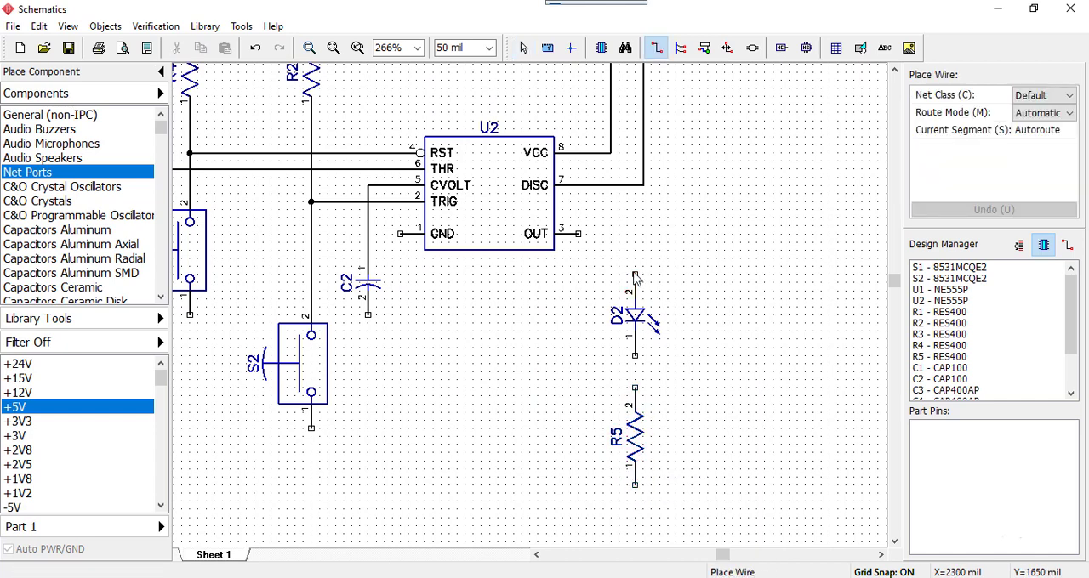
pyautogui.click(580, 234)
pyautogui.click(635, 356)
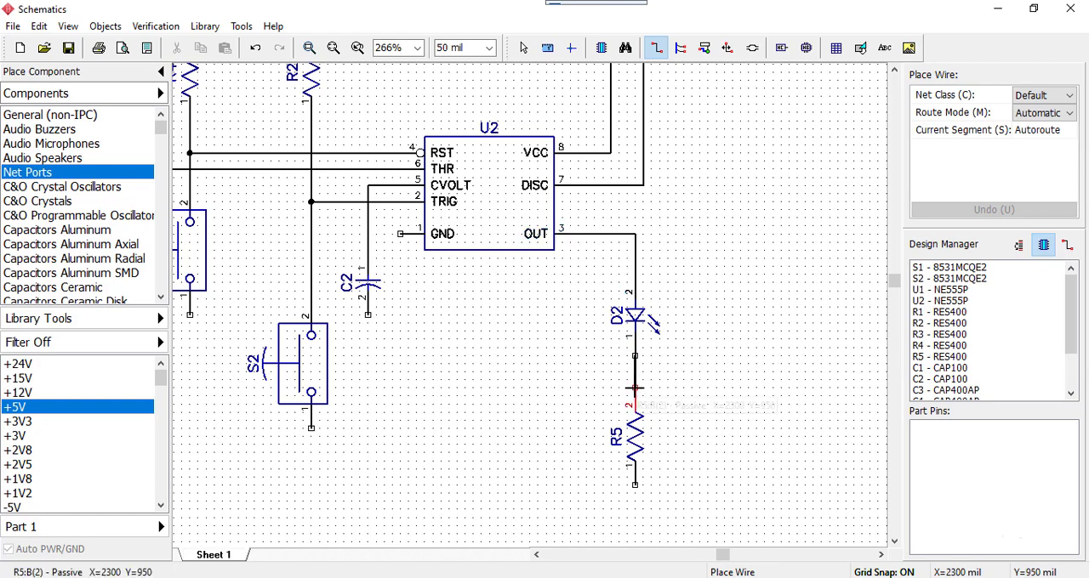
pyautogui.click(634, 390)
pyautogui.scroll(-1, 517, 397)
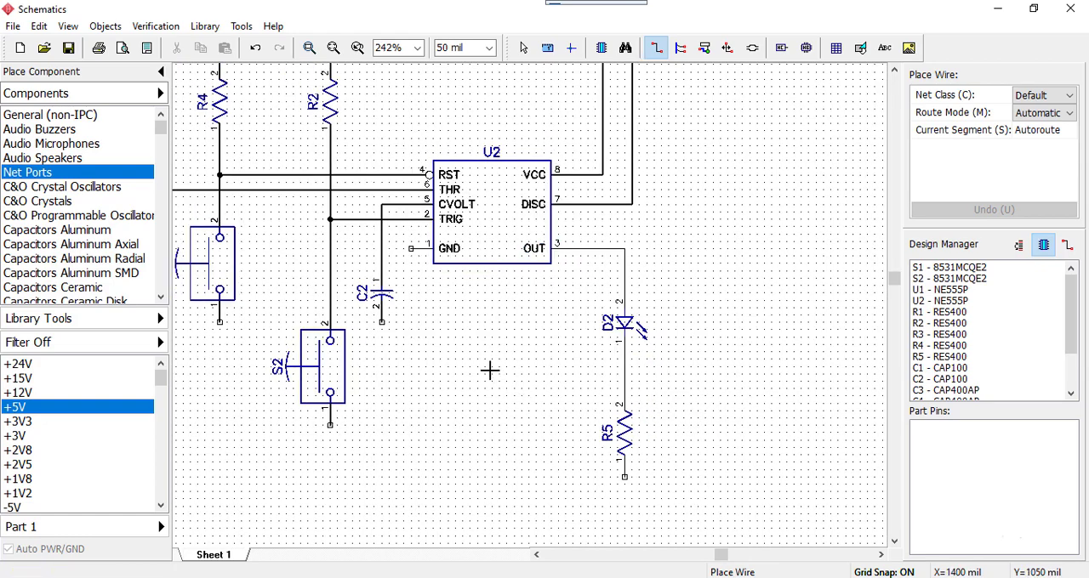
pyautogui.moveTo(488, 370); pyautogui.dragTo(583, 458, button='right')
pyautogui.scroll(-1, 583, 458)
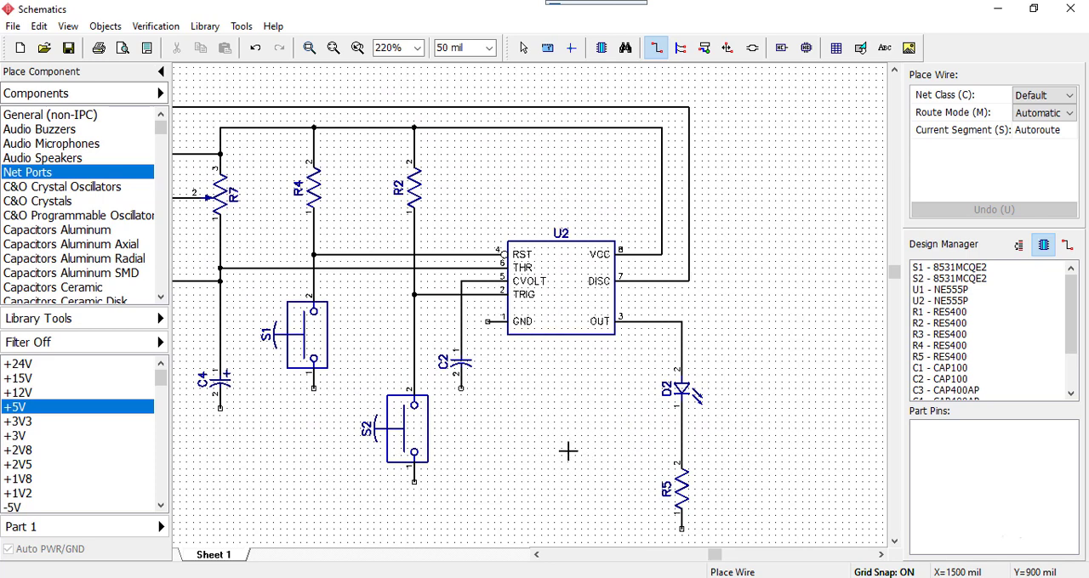
# Place a +5V net port above U2 and GND ports below C4, S1, S2 and C2 and beside R5's lower end
pyautogui.click(20, 410)
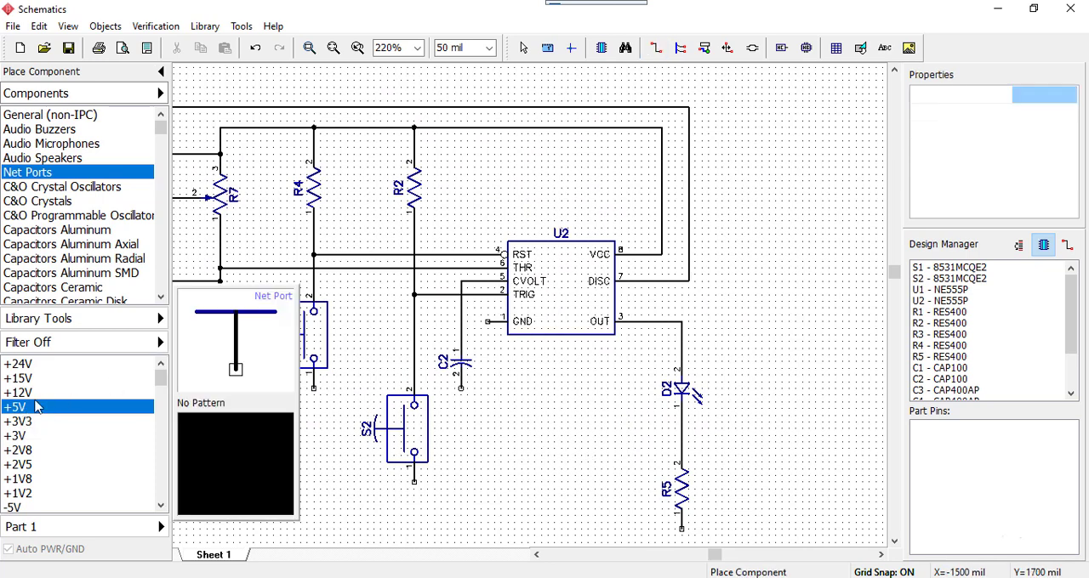
pyautogui.click(512, 173)
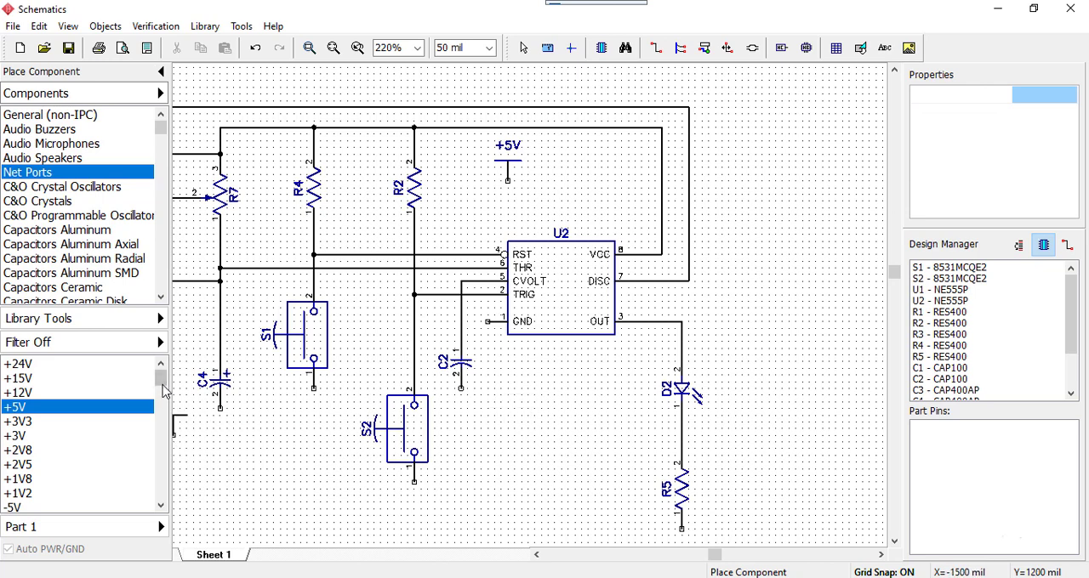
pyautogui.moveTo(162, 387); pyautogui.dragTo(162, 396)
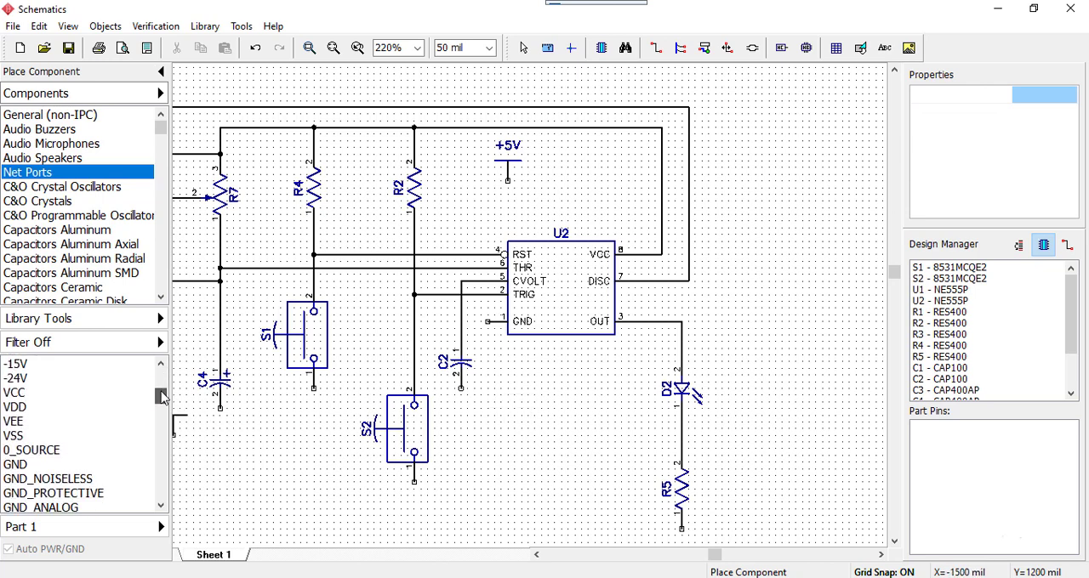
pyautogui.click(43, 464)
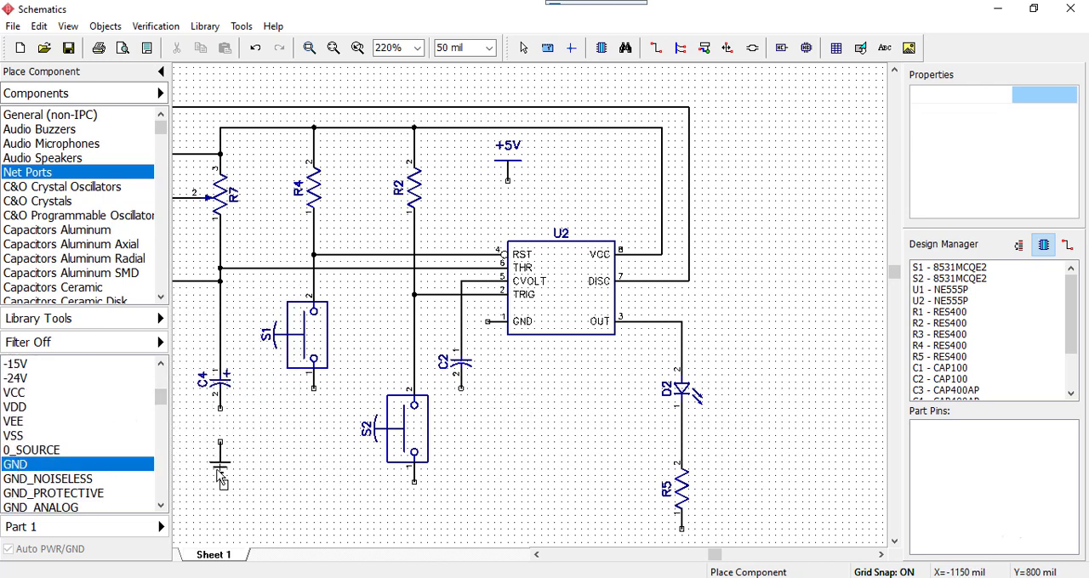
pyautogui.click(223, 475)
pyautogui.click(318, 456)
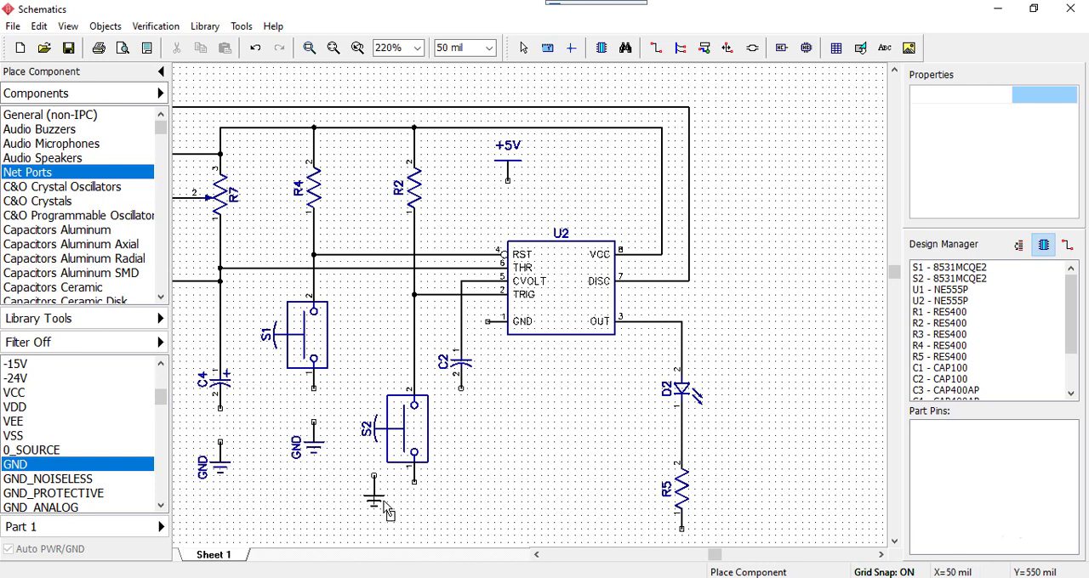
pyautogui.click(417, 532)
pyautogui.click(461, 438)
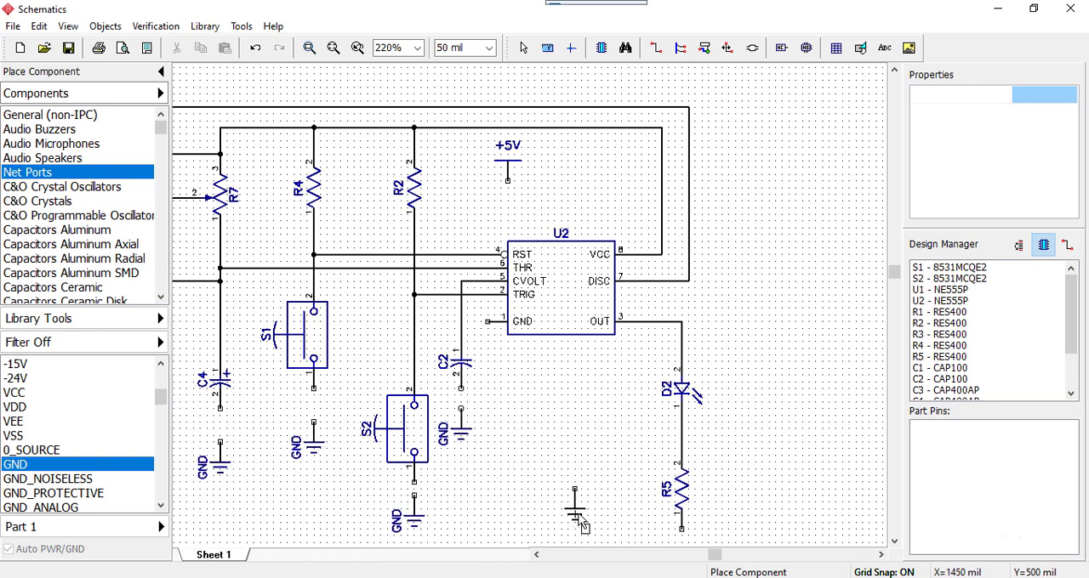
pyautogui.click(655, 536)
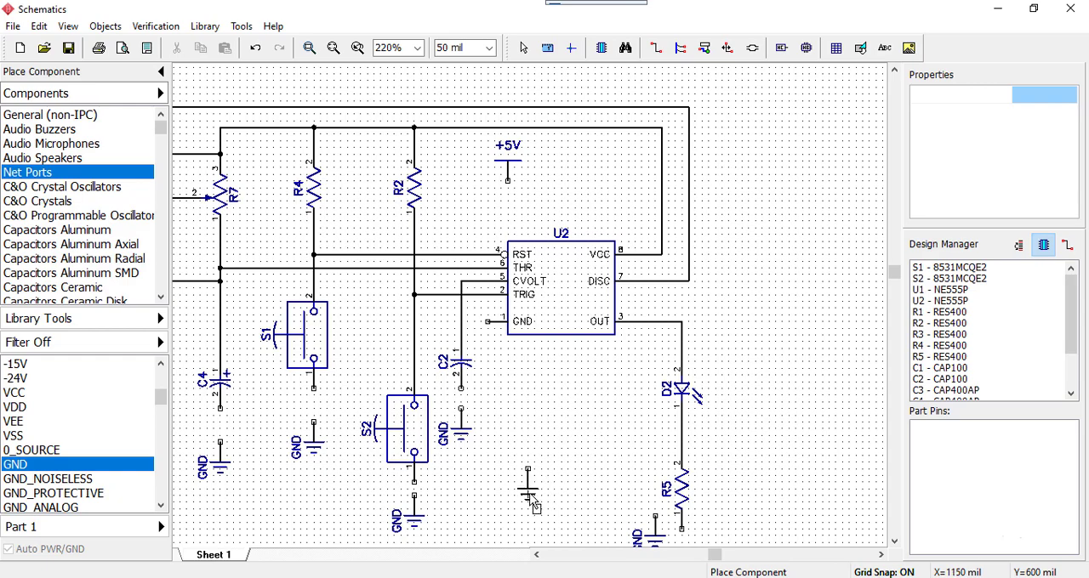
pyautogui.moveTo(531, 494); pyautogui.dragTo(626, 410, button='middle')
pyautogui.rightClick(622, 397)
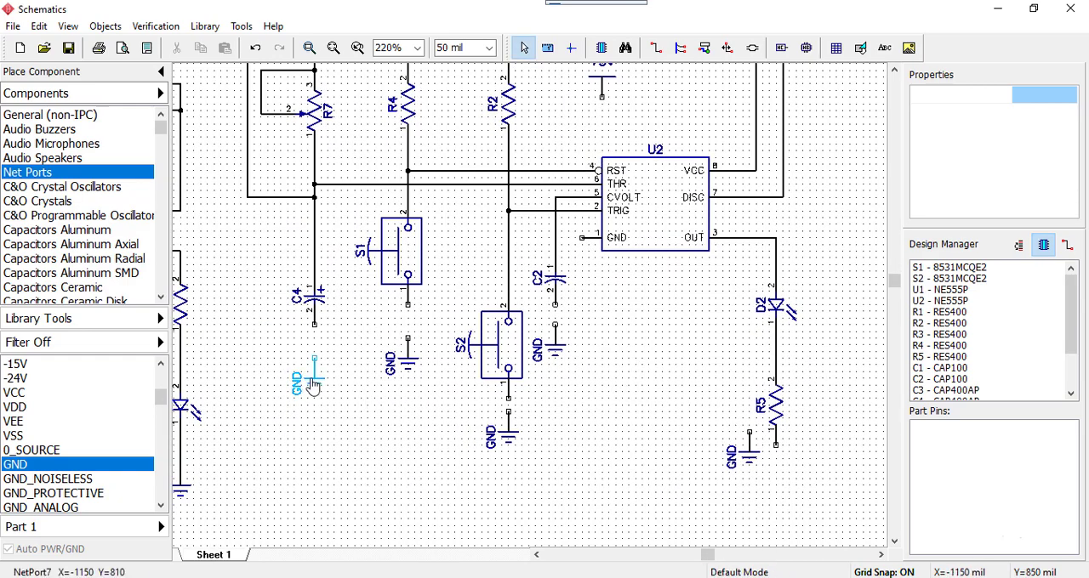
# Wire the four GND ports straight up to C4 pin 2, S1 pin 1, S2 pin 1 and C2 pin 2
pyautogui.scroll(1, 306, 376)
pyautogui.click(315, 350)
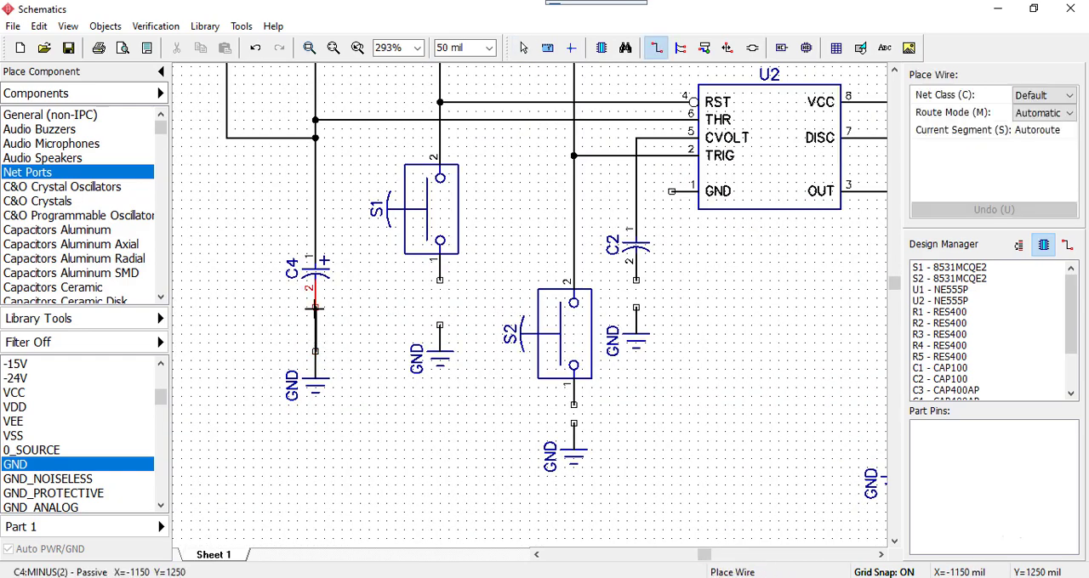
pyautogui.click(315, 308)
pyautogui.click(440, 326)
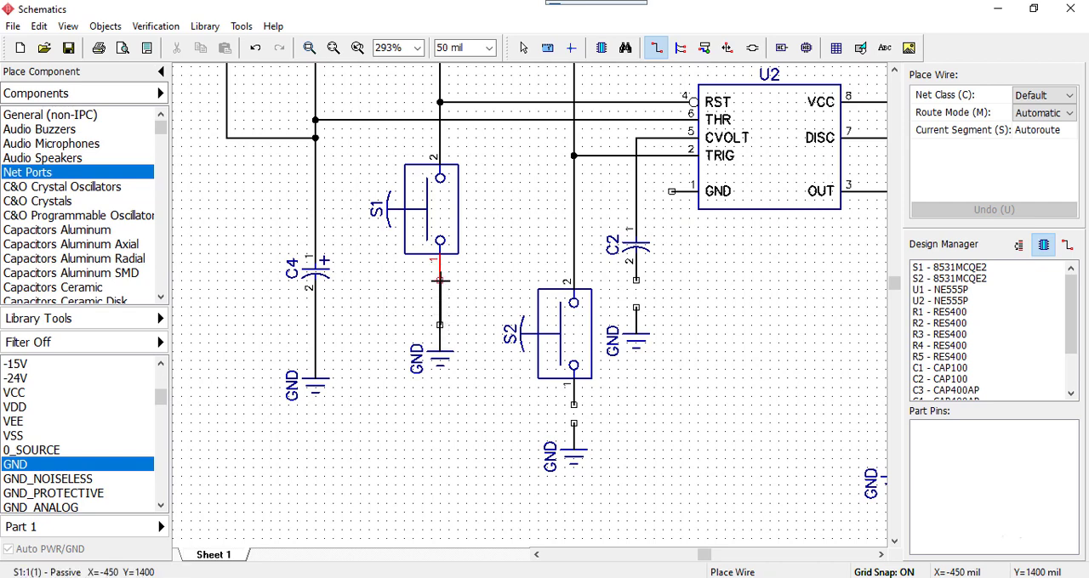
pyautogui.click(440, 280)
pyautogui.click(573, 422)
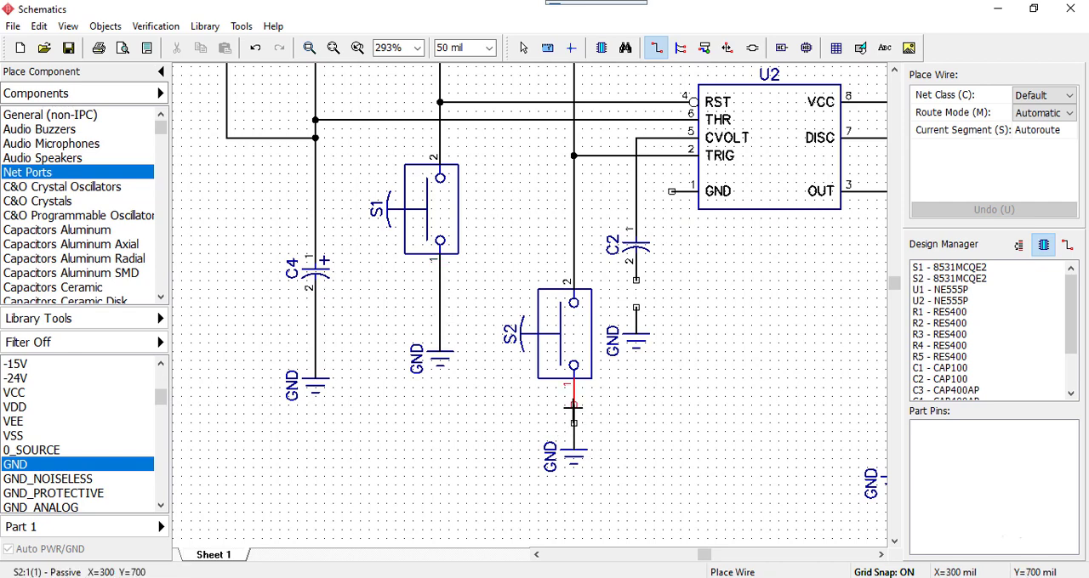
pyautogui.click(574, 405)
pyautogui.click(637, 304)
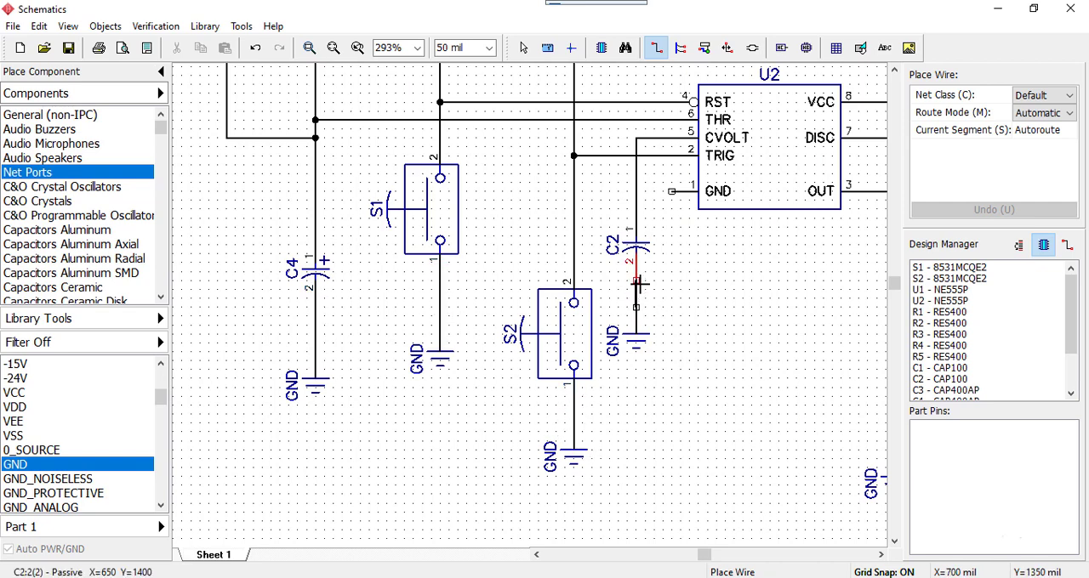
pyautogui.click(636, 279)
# Move the GND port beside R5 directly below R5, in line with its pin 1
pyautogui.scroll(-1, 736, 337)
pyautogui.moveTo(751, 339); pyautogui.dragTo(643, 339, button='middle')
pyautogui.rightClick(720, 448)
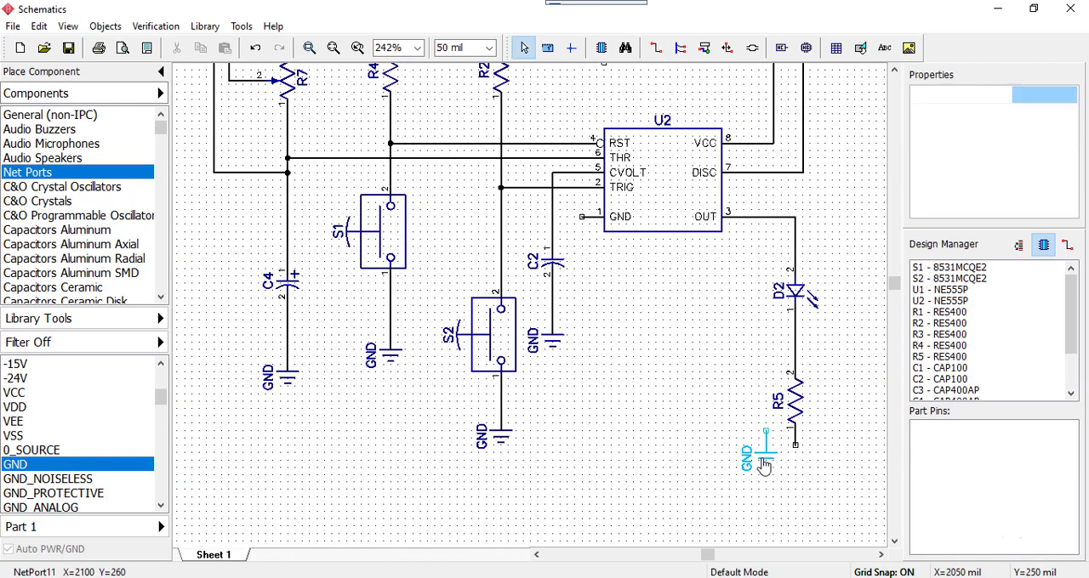
pyautogui.moveTo(762, 458); pyautogui.dragTo(796, 499)
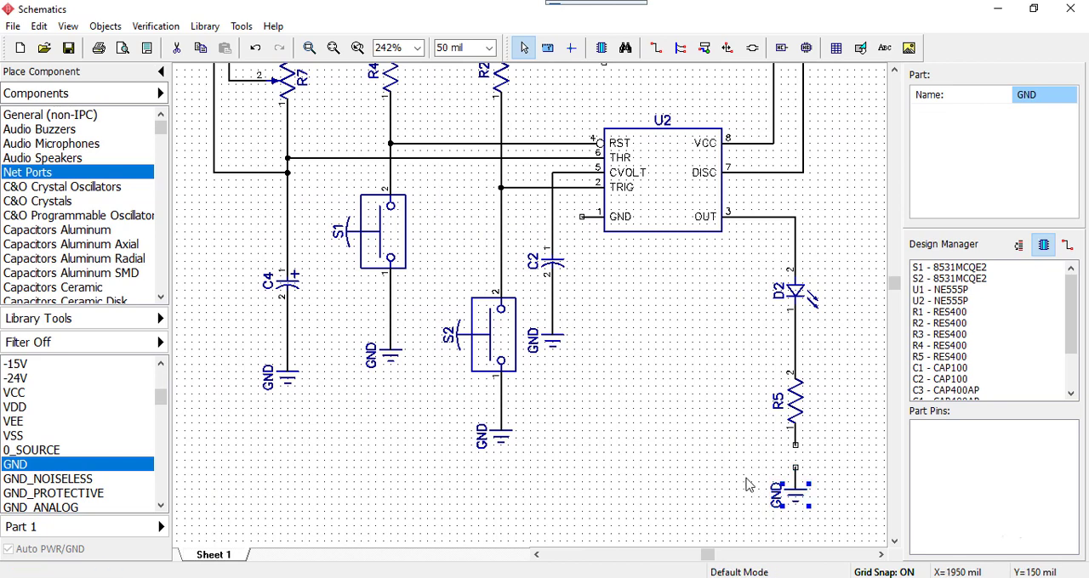
# Wire the GND port to R5 pin 1 and nudge R5 slightly up toward D2
pyautogui.click(796, 470)
pyautogui.click(796, 444)
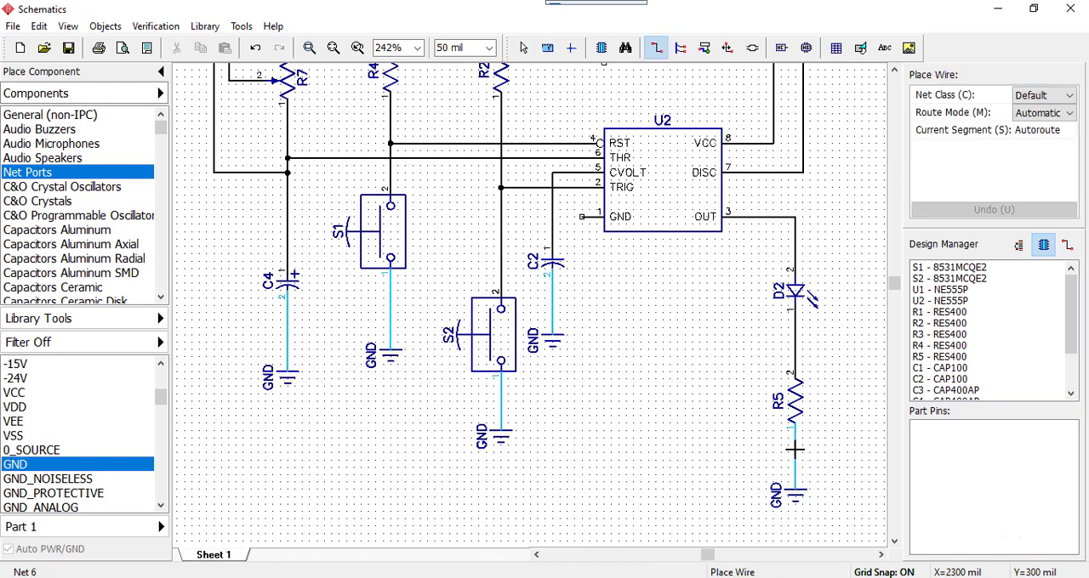
pyautogui.rightClick(796, 403)
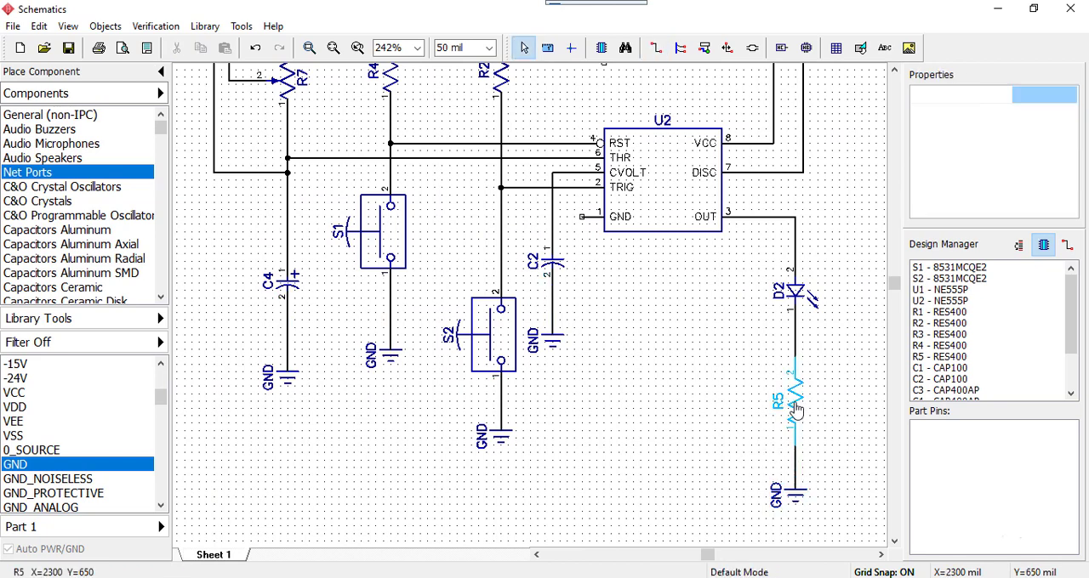
pyautogui.moveTo(795, 411); pyautogui.dragTo(796, 400)
# Place another GND port below U2 and wire it to U2's GND pin
pyautogui.moveTo(704, 289); pyautogui.dragTo(684, 457, button='middle')
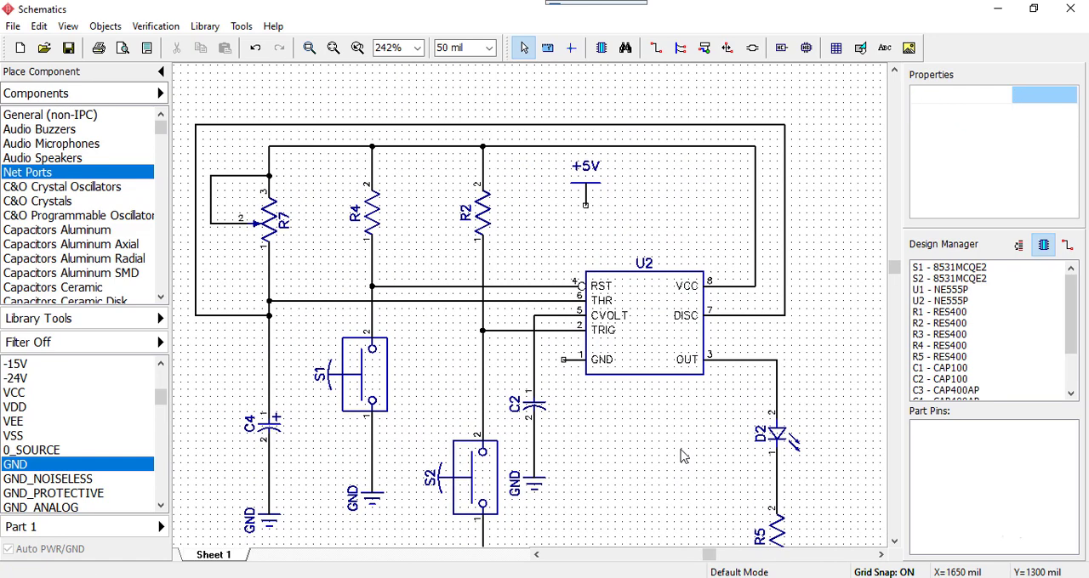
pyautogui.click(23, 466)
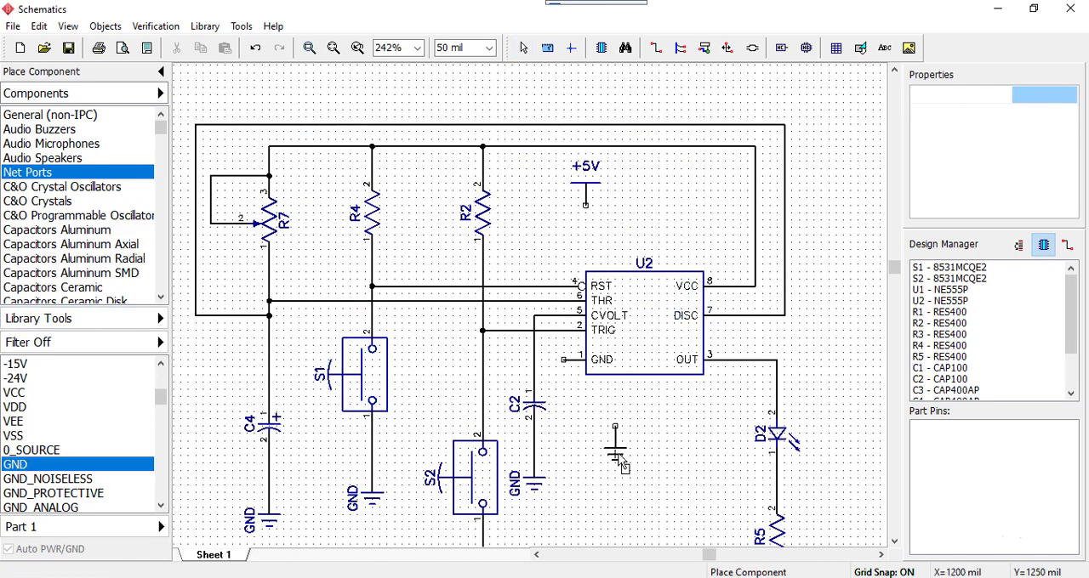
pyautogui.click(601, 439)
pyautogui.click(563, 360)
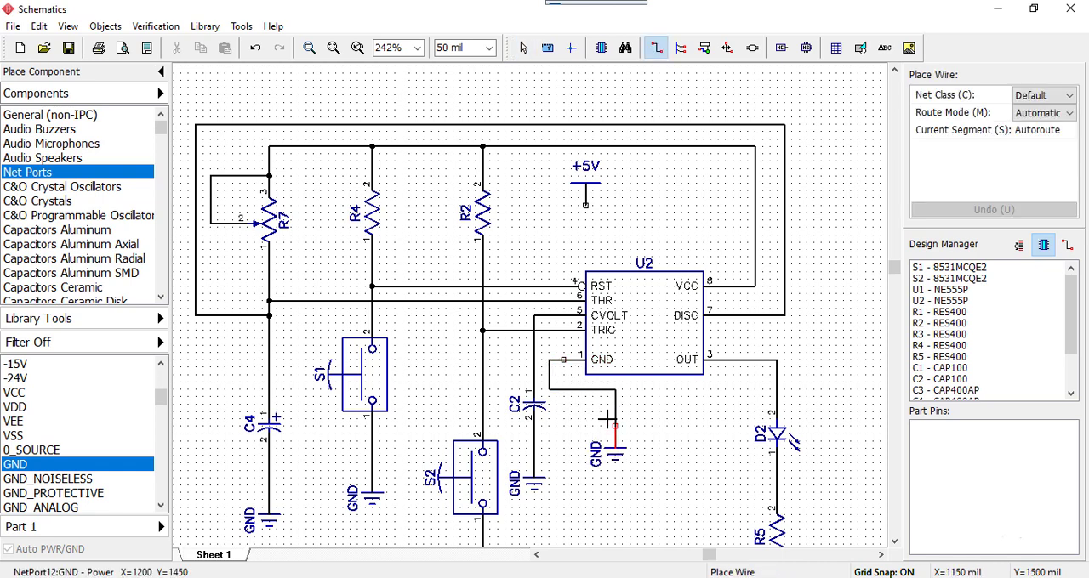
pyautogui.click(607, 418)
# Reshape U2's ground wire, lowering its horizontal segment slightly and shifting its vertical segment right, away from C2's wire
pyautogui.click(583, 396)
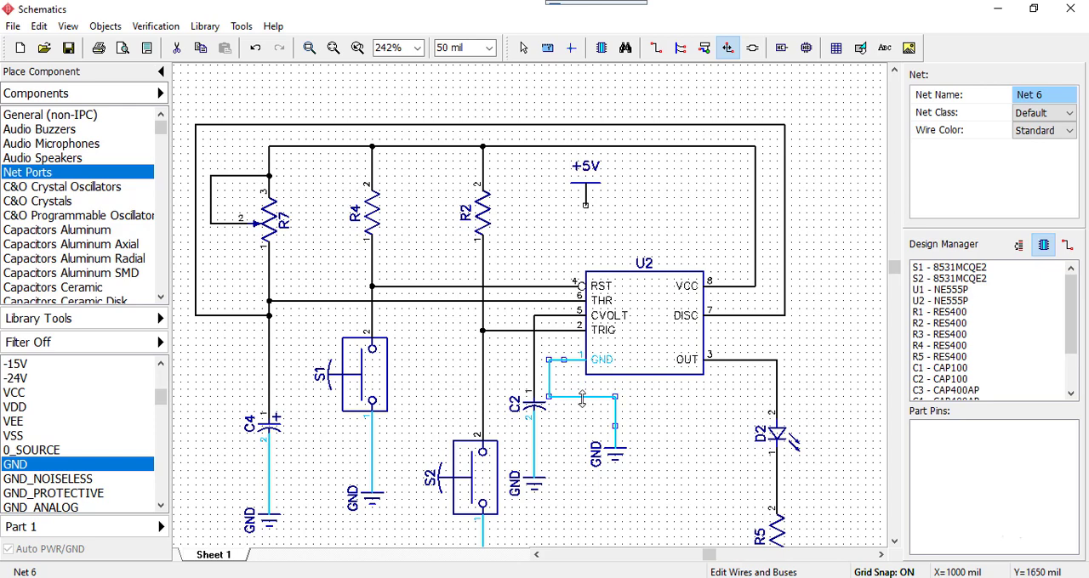
pyautogui.scroll(-1, 651, 435)
pyautogui.scroll(-3, 651, 435)
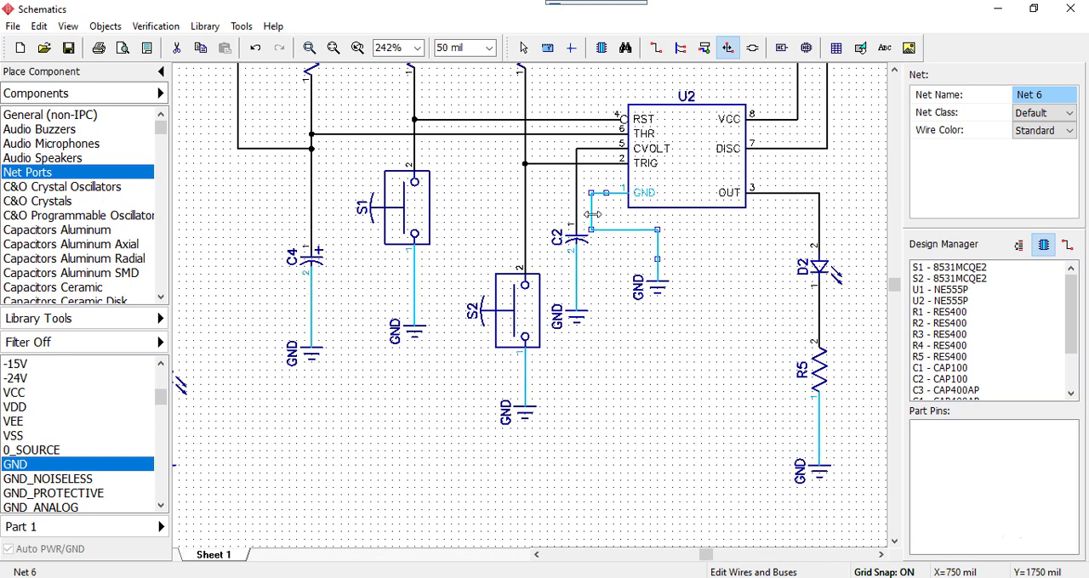
pyautogui.moveTo(590, 214); pyautogui.dragTo(605, 215)
pyautogui.click(606, 272)
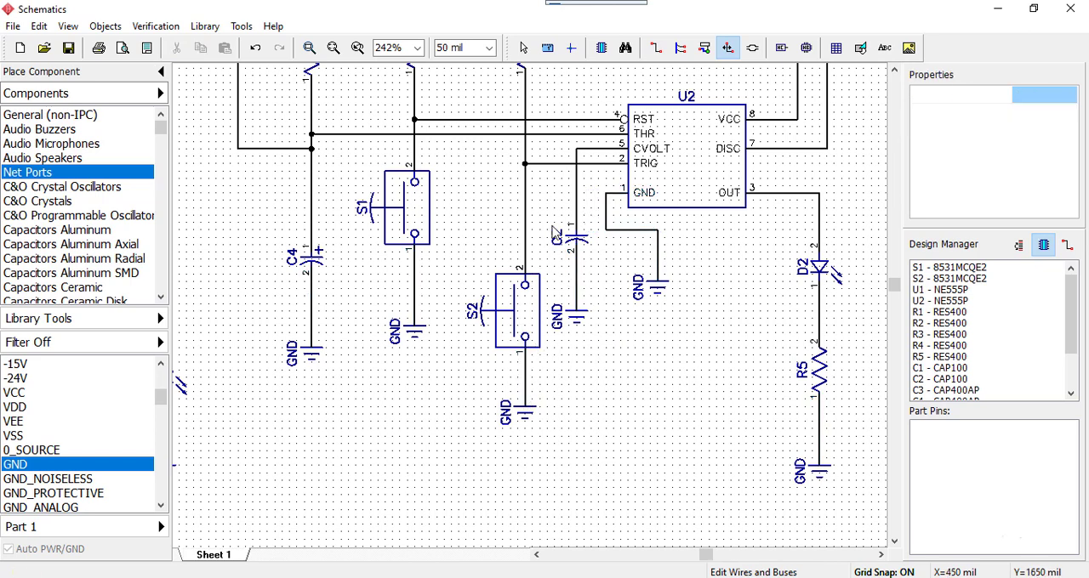
# Wire the +5V port up to the supply line joining R7, R4, R2 and U2's VCC pin
pyautogui.scroll(5, 698, 408)
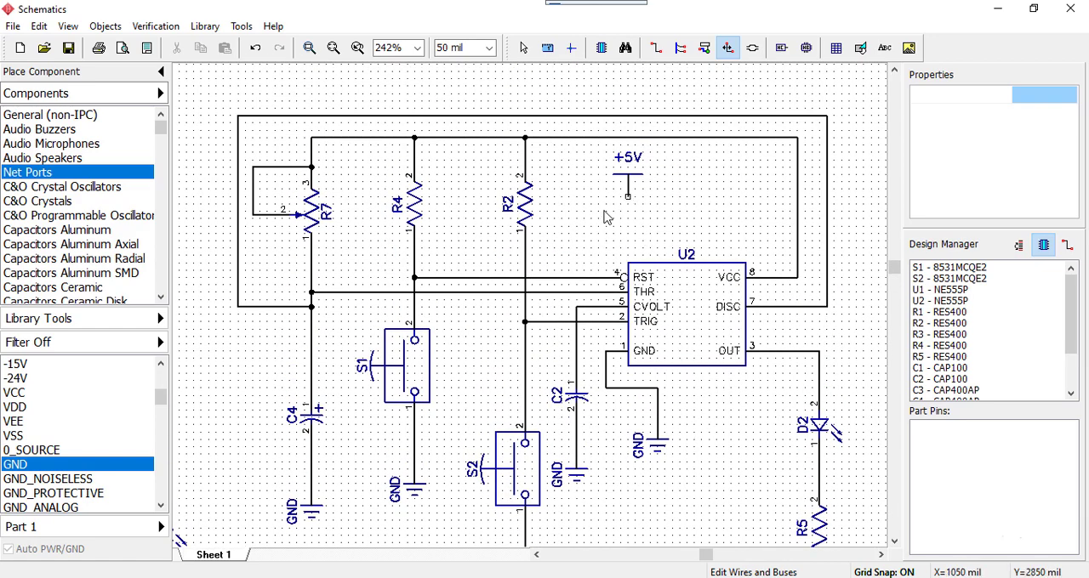
pyautogui.press('Escape')
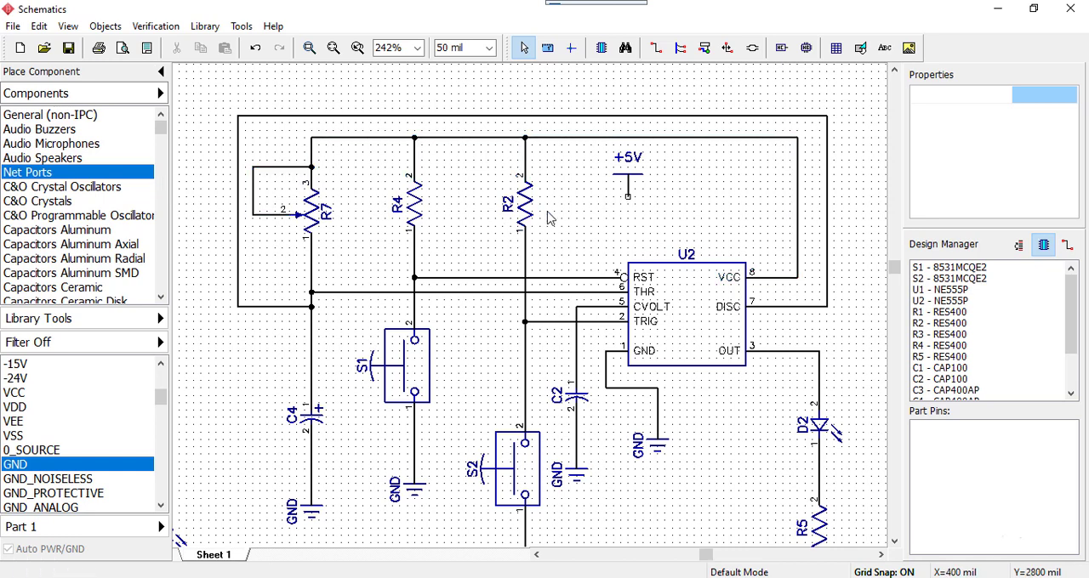
pyautogui.click(628, 197)
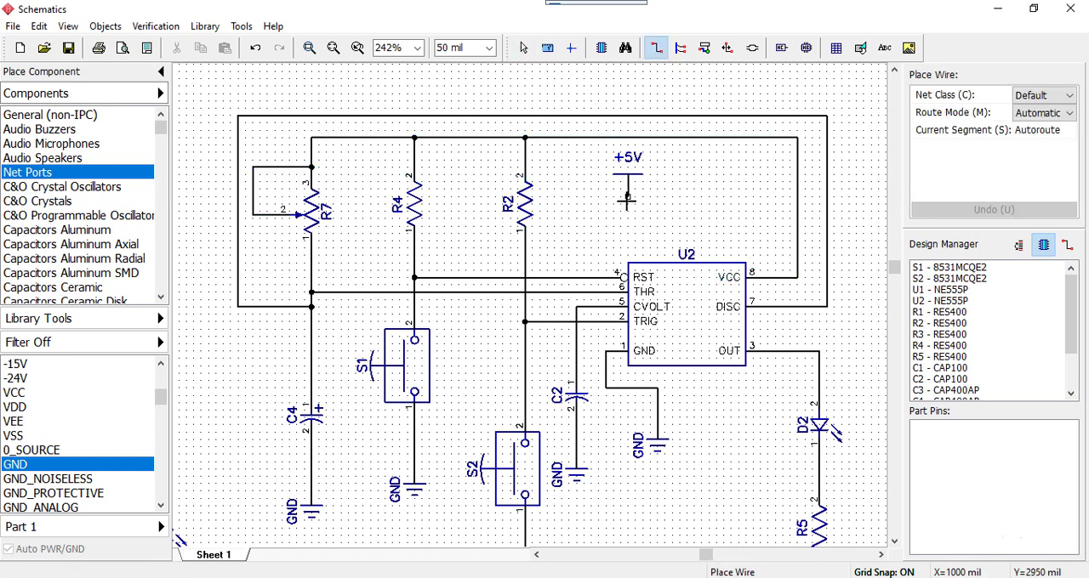
pyautogui.click(688, 136)
pyautogui.press('Escape')
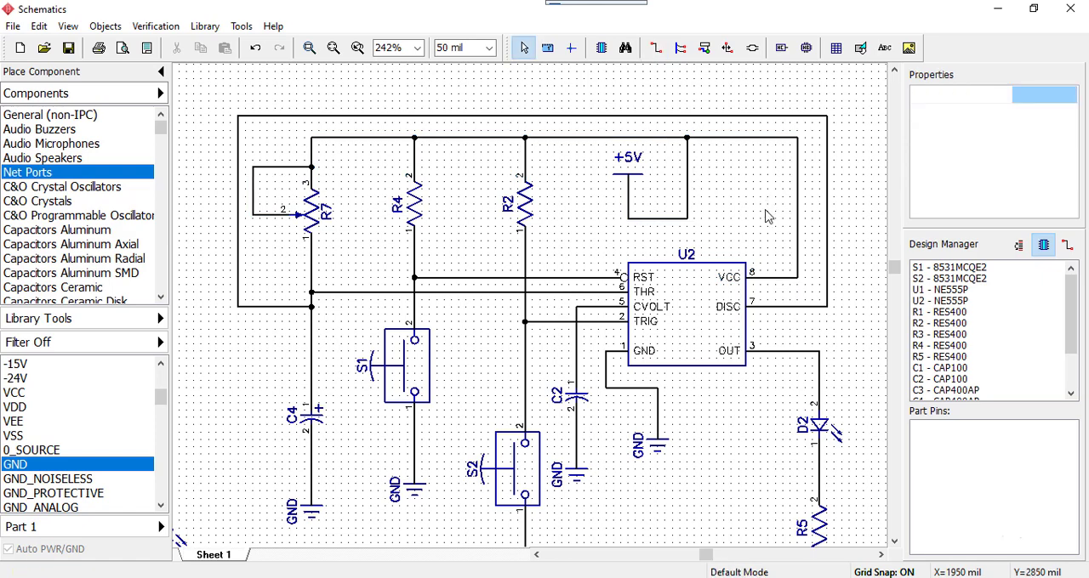
# Compare the monostable circuit's connections with the U2 reference schematic in Proteus, then review the wiring in DipTrace
pyautogui.moveTo(1088, 76); pyautogui.dragTo(673, 21)
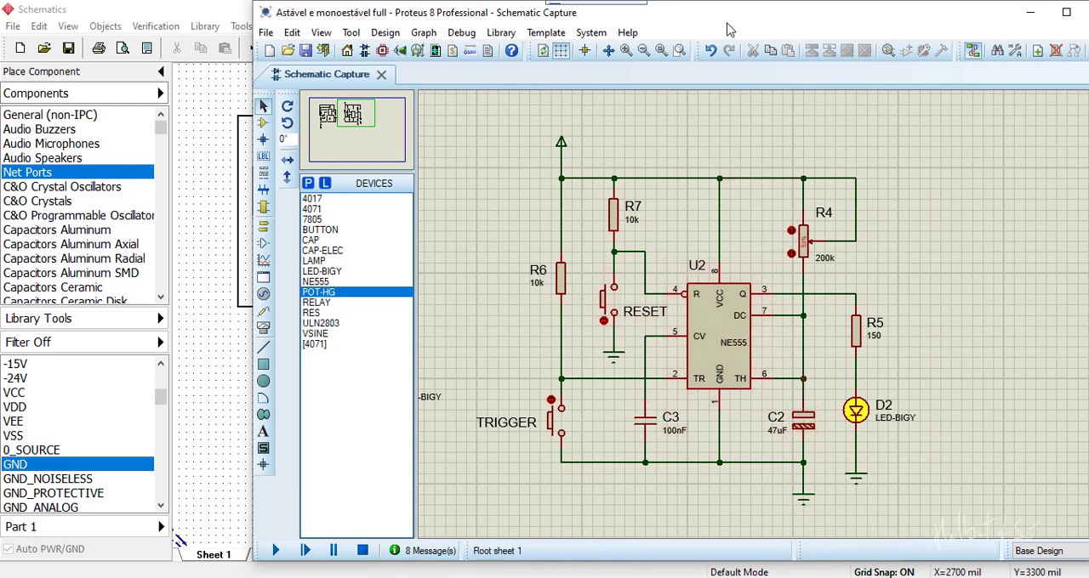
pyautogui.moveTo(725, 24); pyautogui.dragTo(1088, 34)
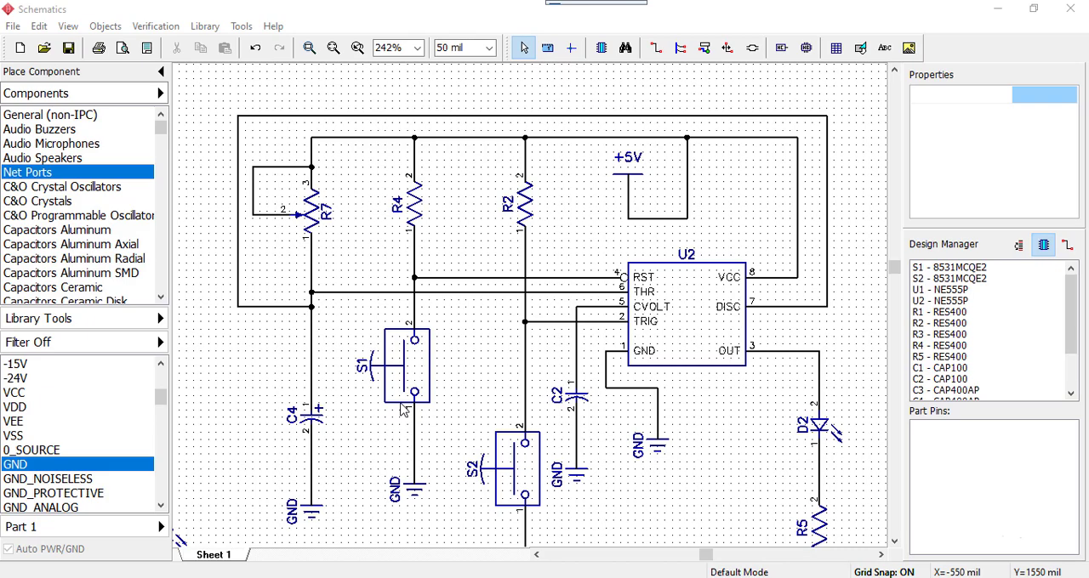
pyautogui.moveTo(604, 512); pyautogui.dragTo(587, 436, button='middle')
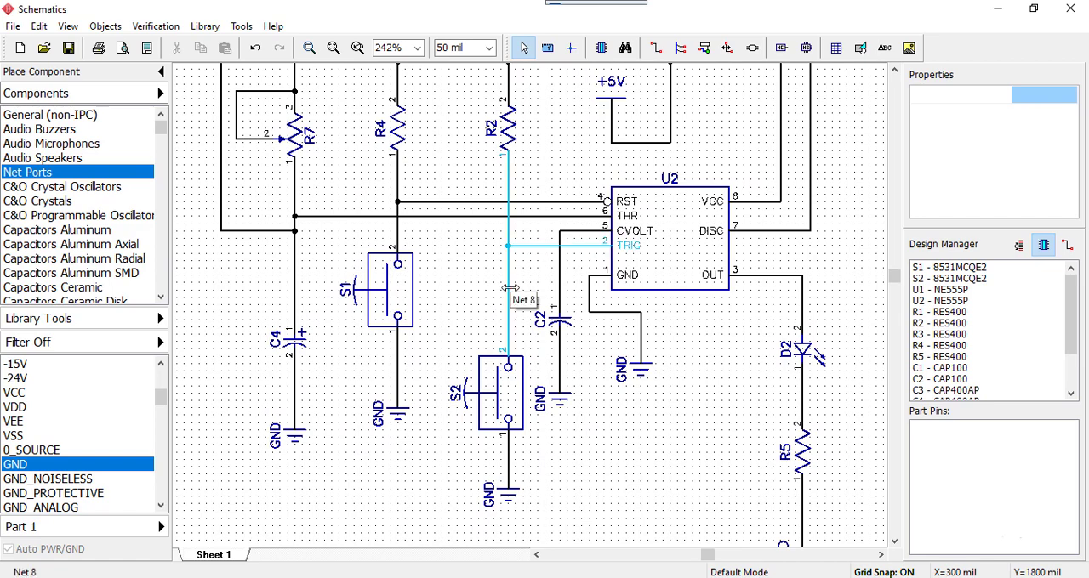
pyautogui.scroll(-3, 697, 389)
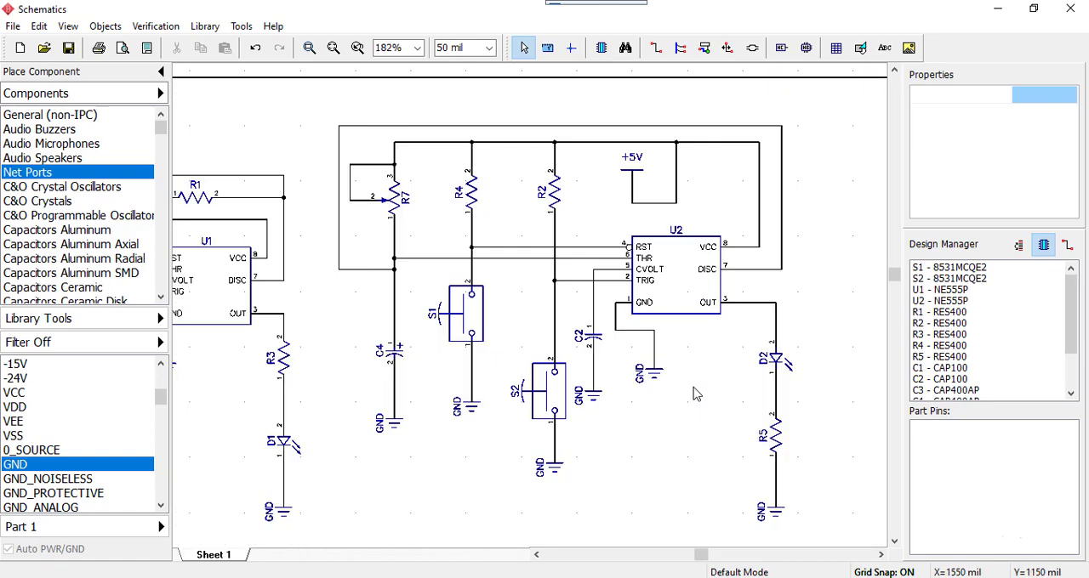
pyautogui.scroll(-2, 691, 402)
pyautogui.scroll(1, 576, 492)
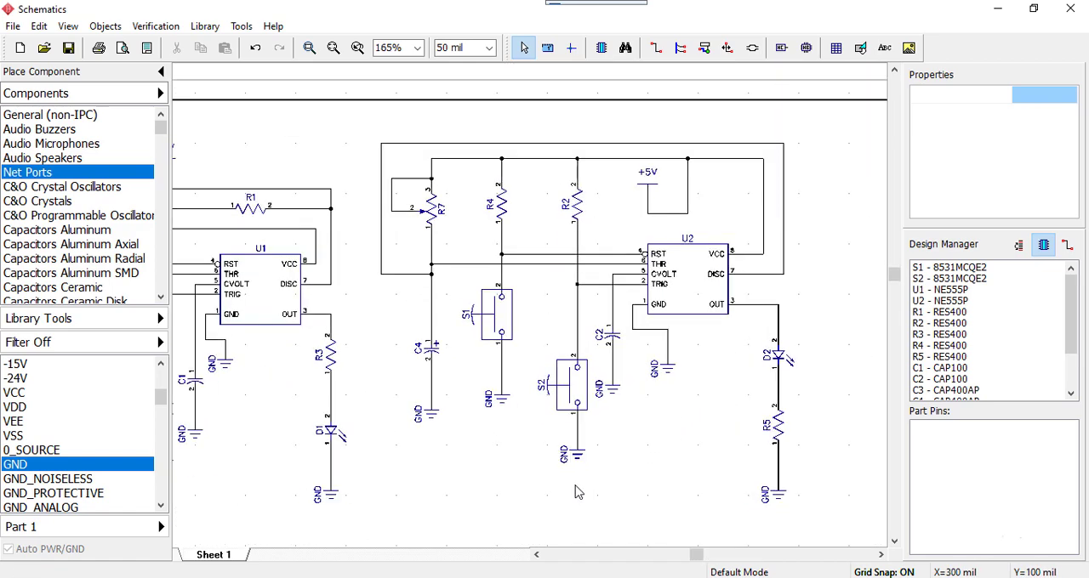
# Move the entire monostable circuit right and slightly down within the sheet frame, away from the astable circuit
pyautogui.scroll(-4, 576, 492)
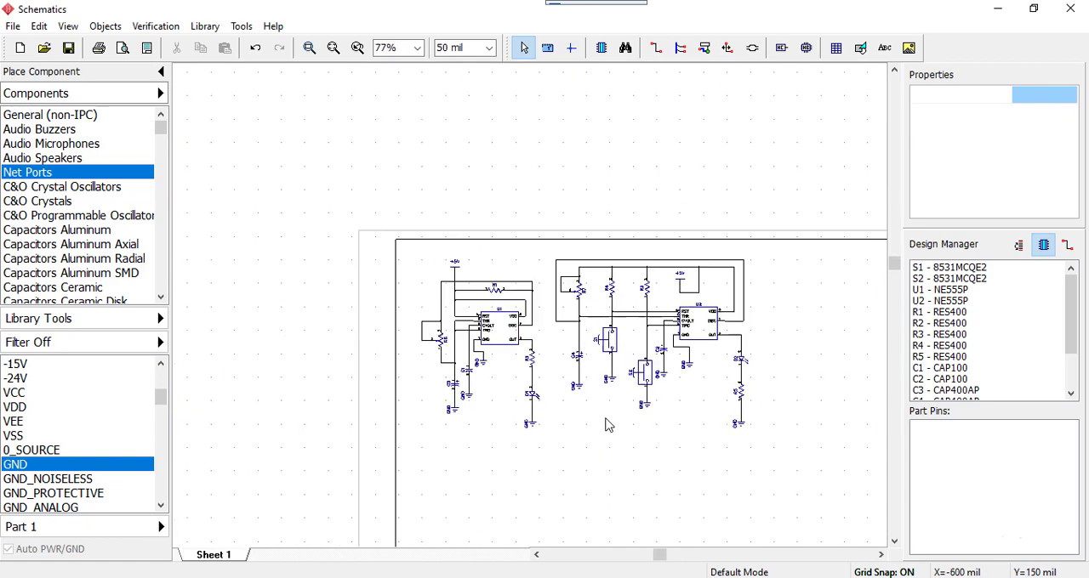
pyautogui.scroll(-2, 608, 426)
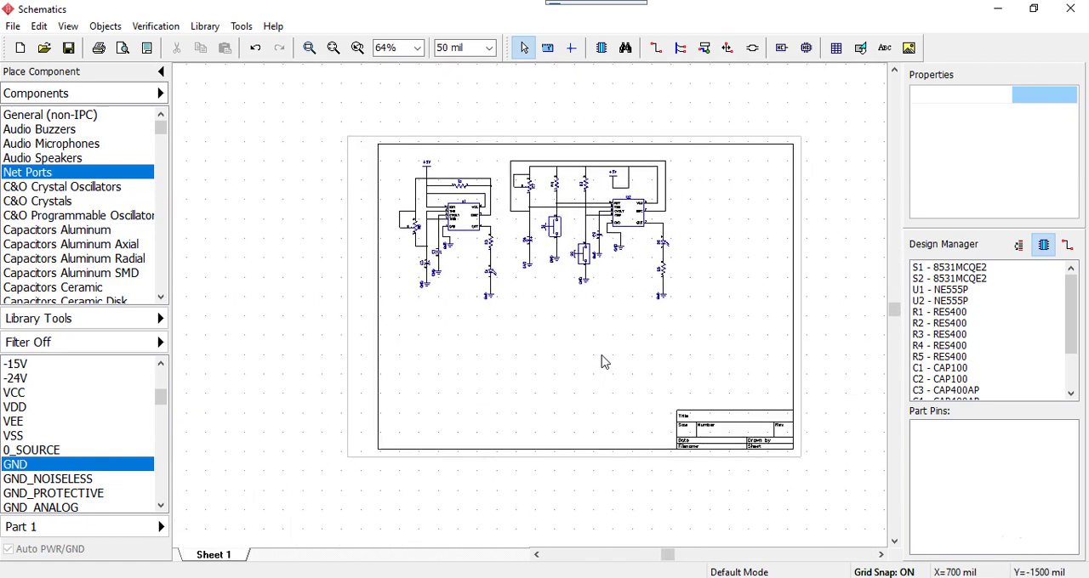
pyautogui.moveTo(700, 149); pyautogui.dragTo(508, 340)
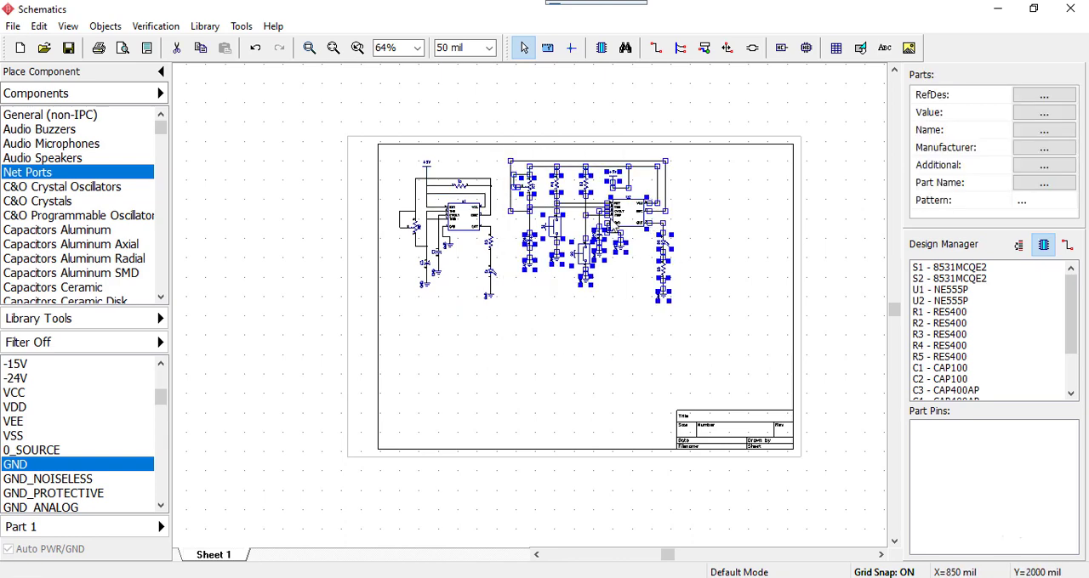
pyautogui.moveTo(629, 213); pyautogui.dragTo(717, 236)
pyautogui.click(545, 286)
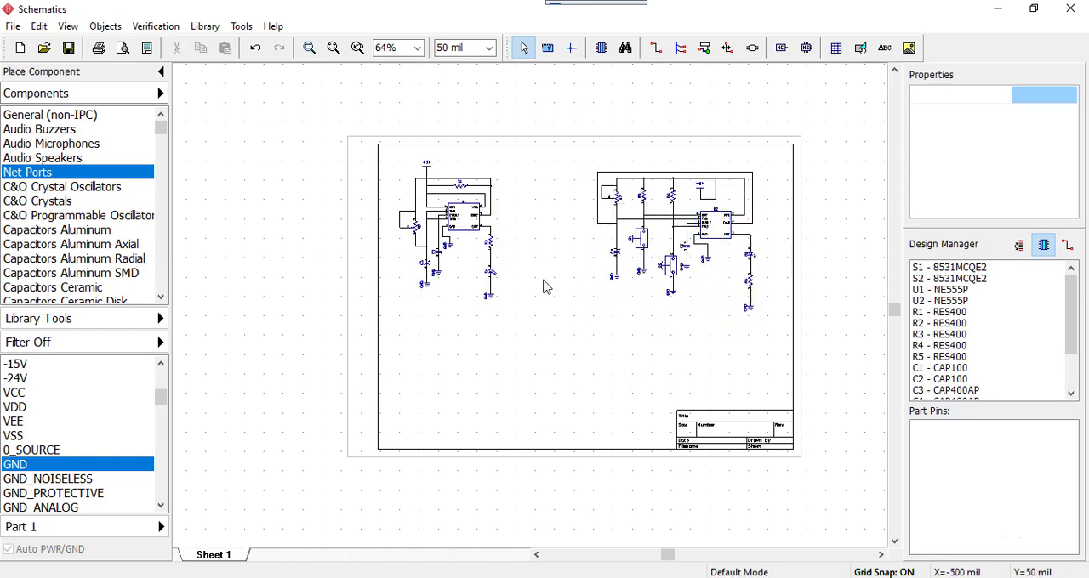
# Move the entire astable circuit slightly right and down within the sheet frame
pyautogui.moveTo(516, 160); pyautogui.dragTo(392, 344)
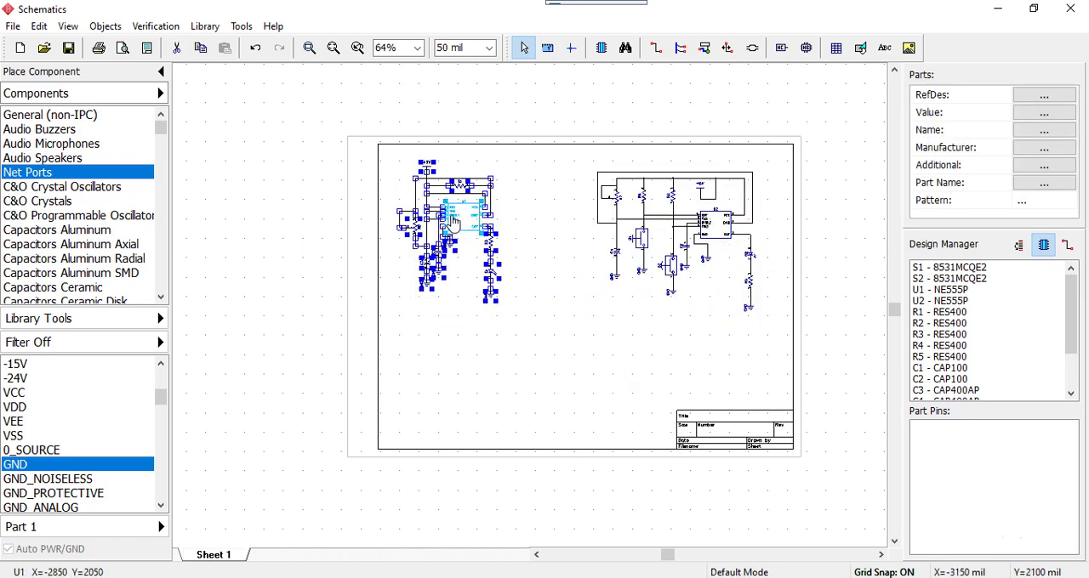
pyautogui.moveTo(452, 221); pyautogui.dragTo(474, 230)
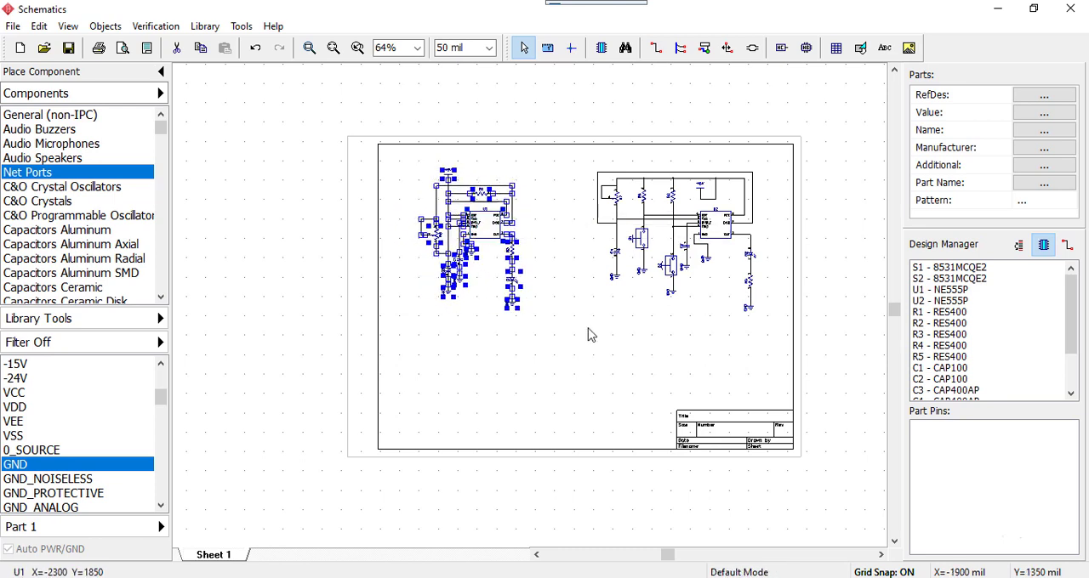
pyautogui.click(605, 360)
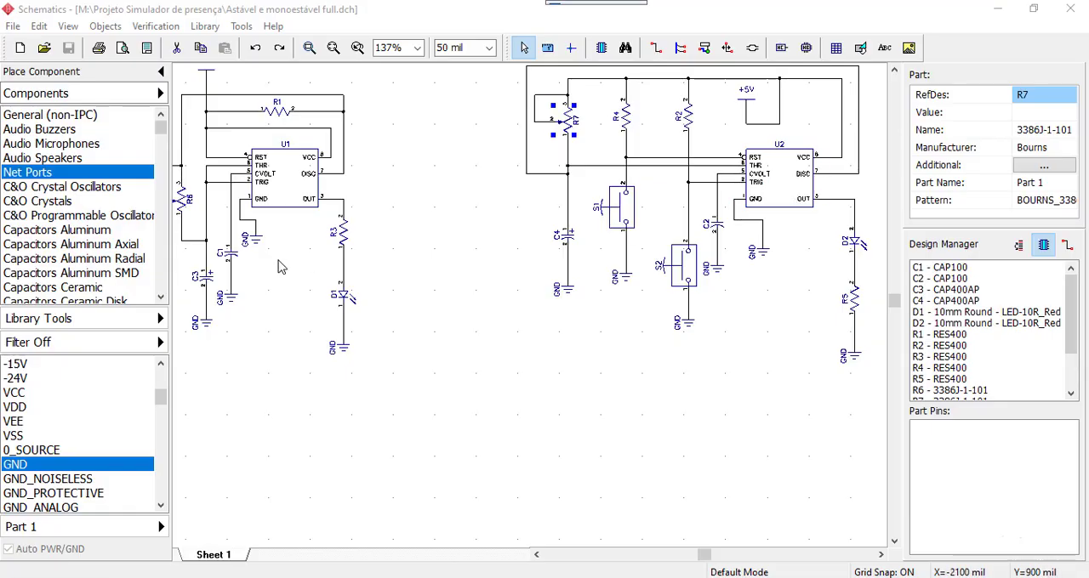
# Inspect the astable circuit around U1, look up its component values in the Proteus reference schematic, and return to DipTrace
pyautogui.moveTo(478, 255); pyautogui.dragTo(651, 368, button='middle')
pyautogui.scroll(3, 654, 374)
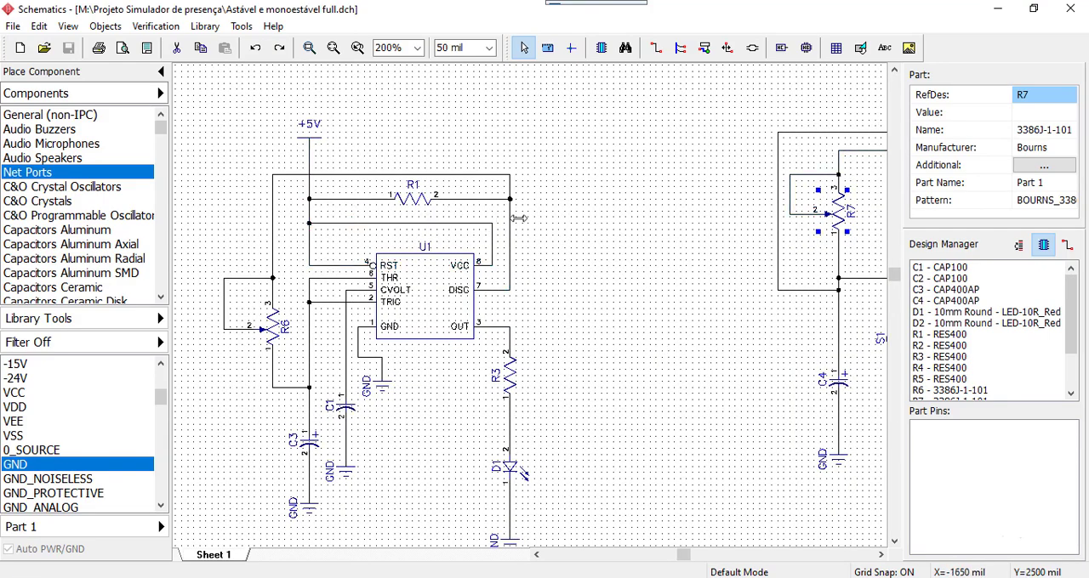
pyautogui.scroll(3, 519, 216)
pyautogui.moveTo(623, 313); pyautogui.dragTo(725, 252, button='middle')
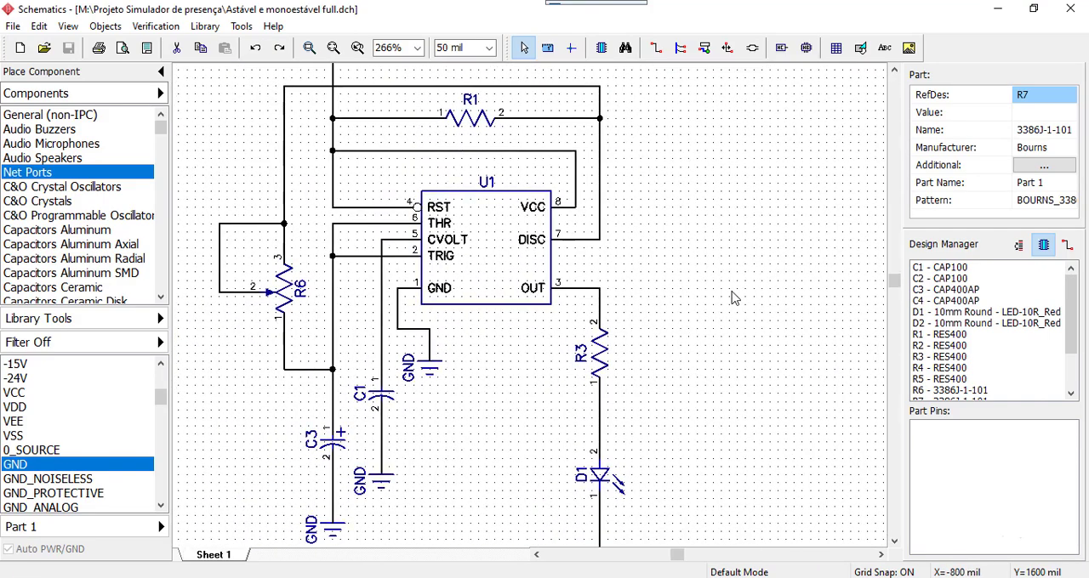
pyautogui.scroll(-1, 735, 297)
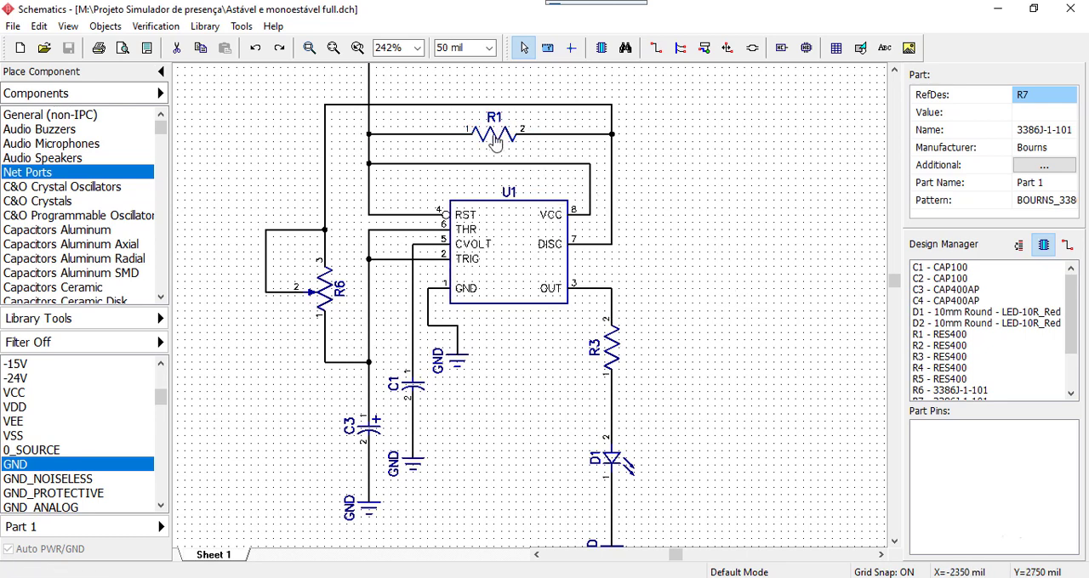
pyautogui.scroll(2, 491, 142)
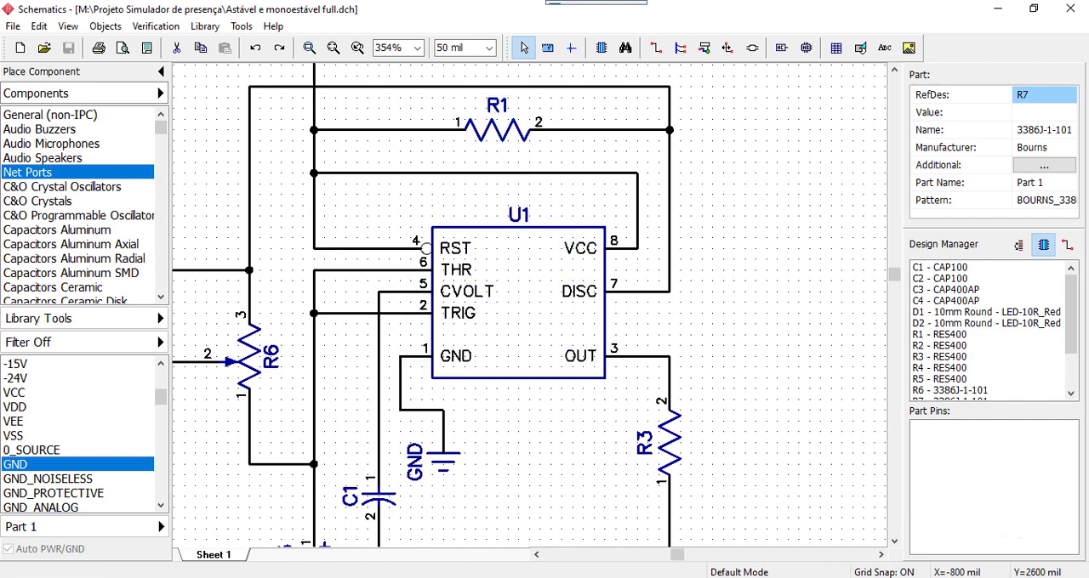
pyautogui.hotkey('alt', 'Tab')
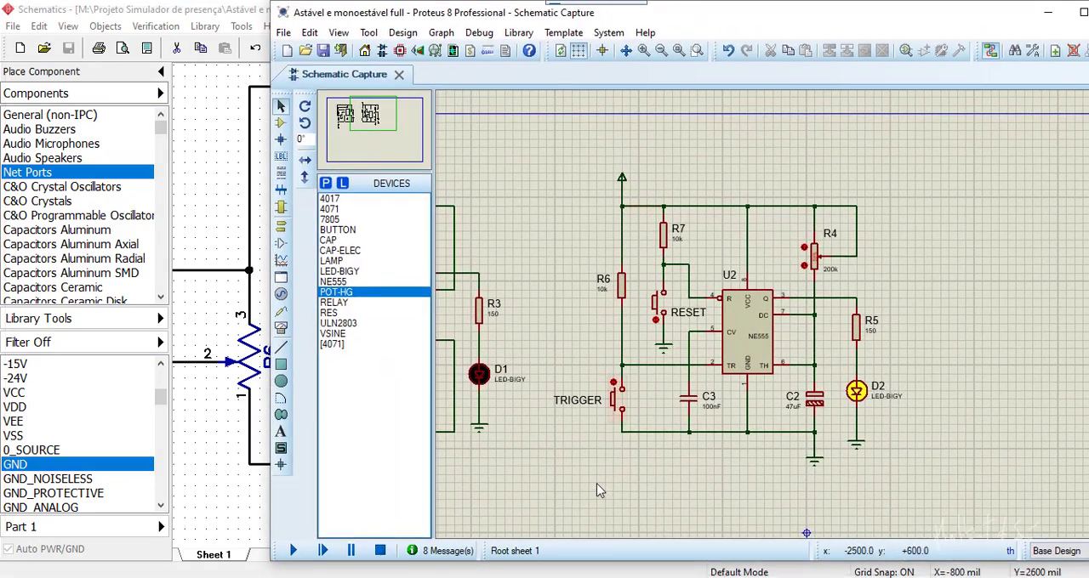
pyautogui.moveTo(529, 327); pyautogui.dragTo(884, 325, button='middle')
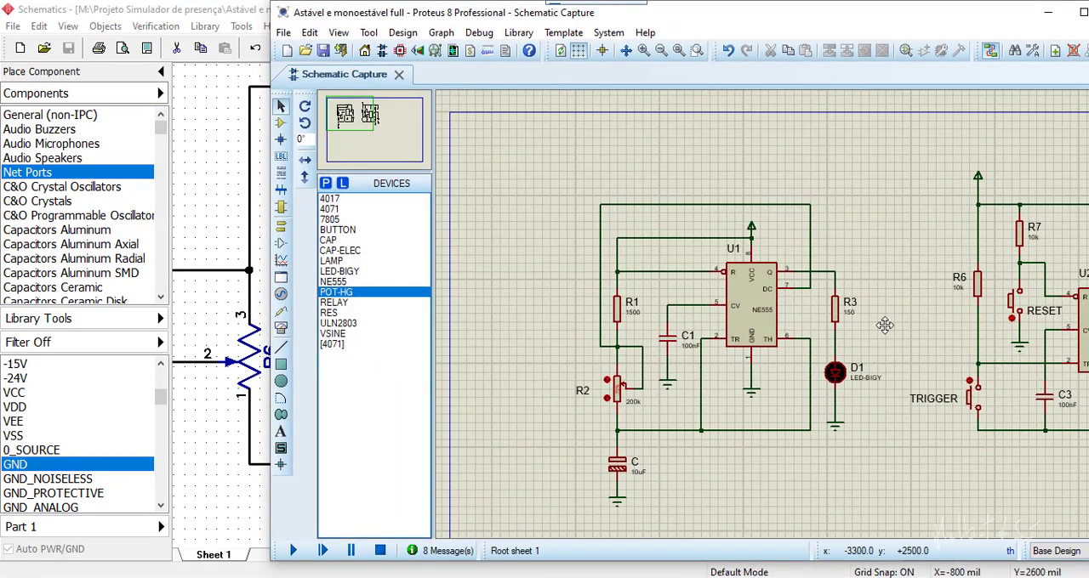
pyautogui.scroll(5, 885, 325)
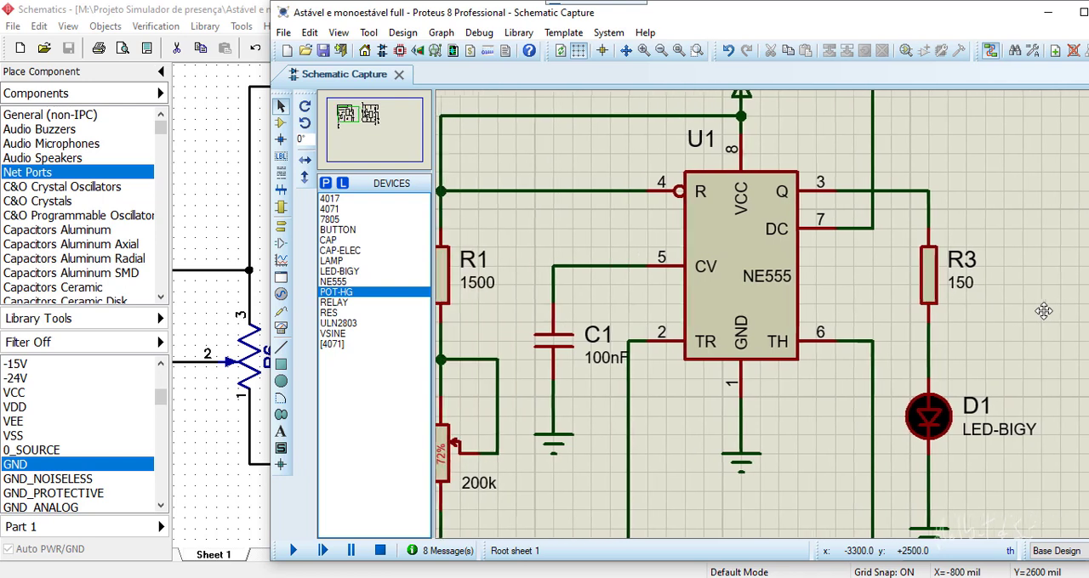
pyautogui.scroll(-2, 1043, 311)
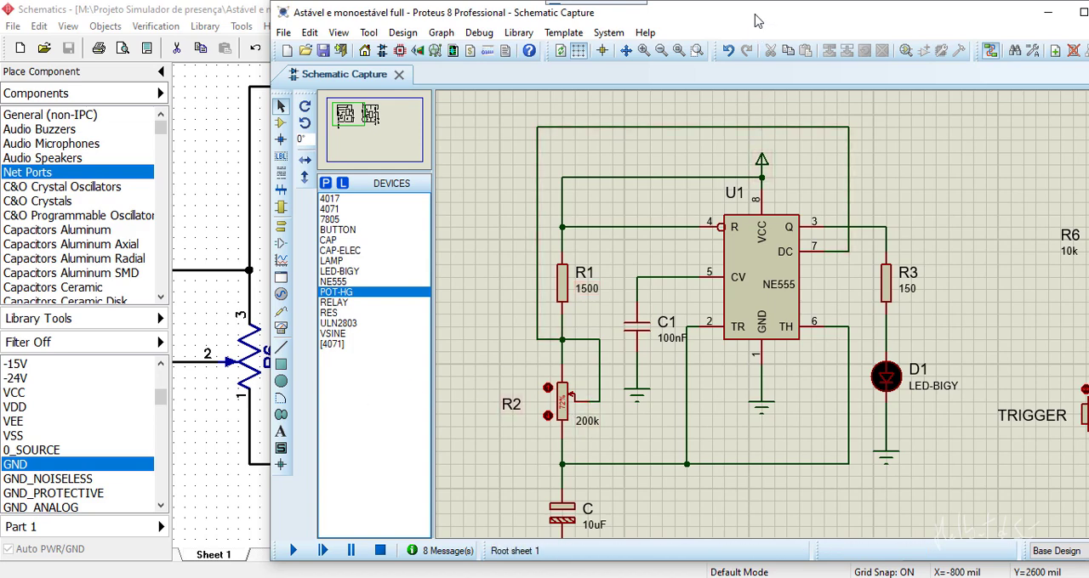
pyautogui.moveTo(756, 14); pyautogui.dragTo(1088, 51)
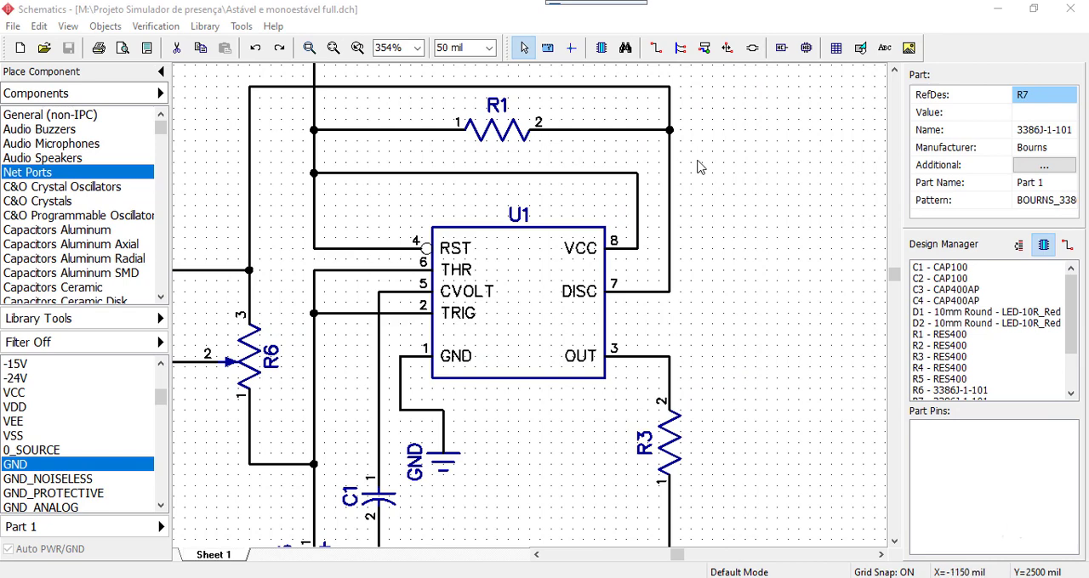
# Set the value of resistor R1 in the astable circuit to 1k5
pyautogui.click(499, 136)
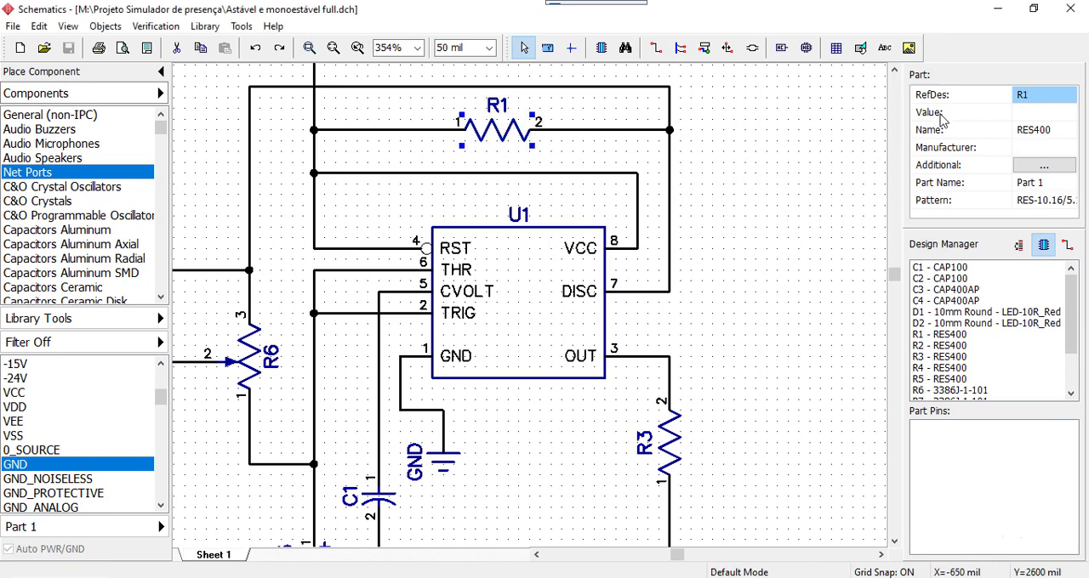
pyautogui.click(1025, 114)
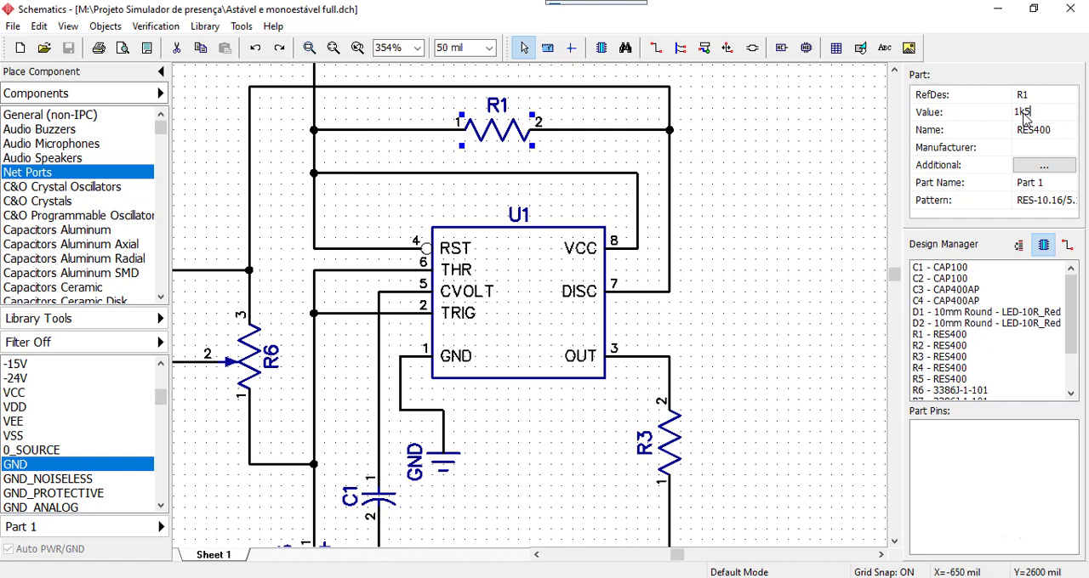
pyautogui.click(813, 177)
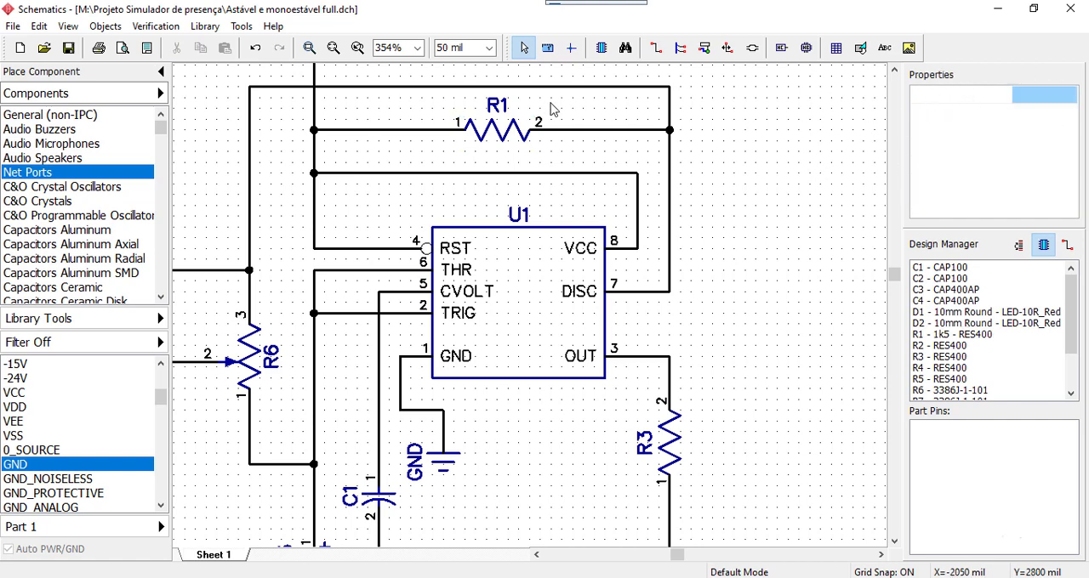
# Turn on the Value part marking so component values show alongside the reference designators on the schematic
pyautogui.click(532, 126)
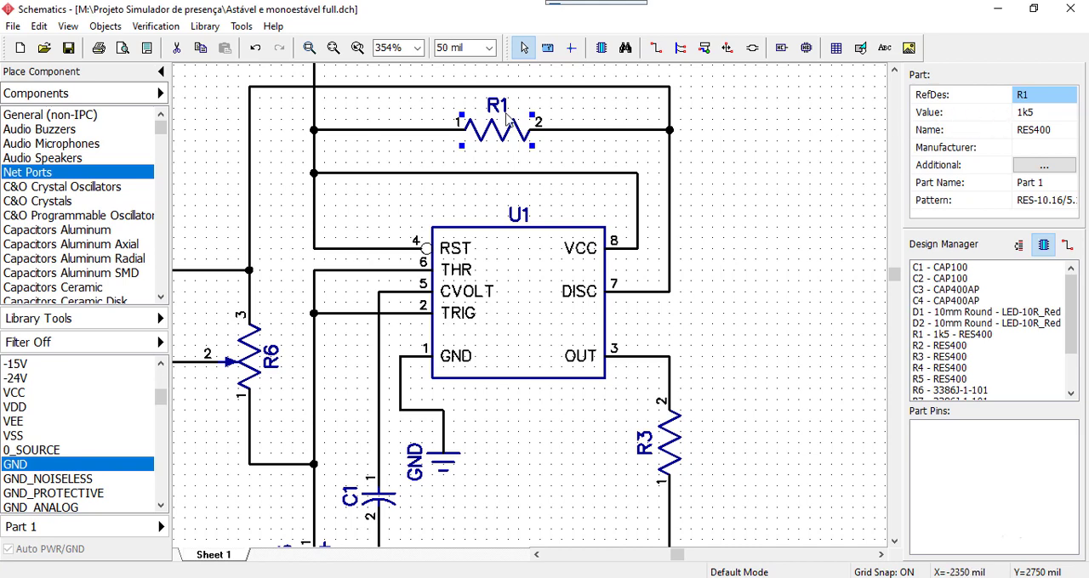
pyautogui.click(68, 28)
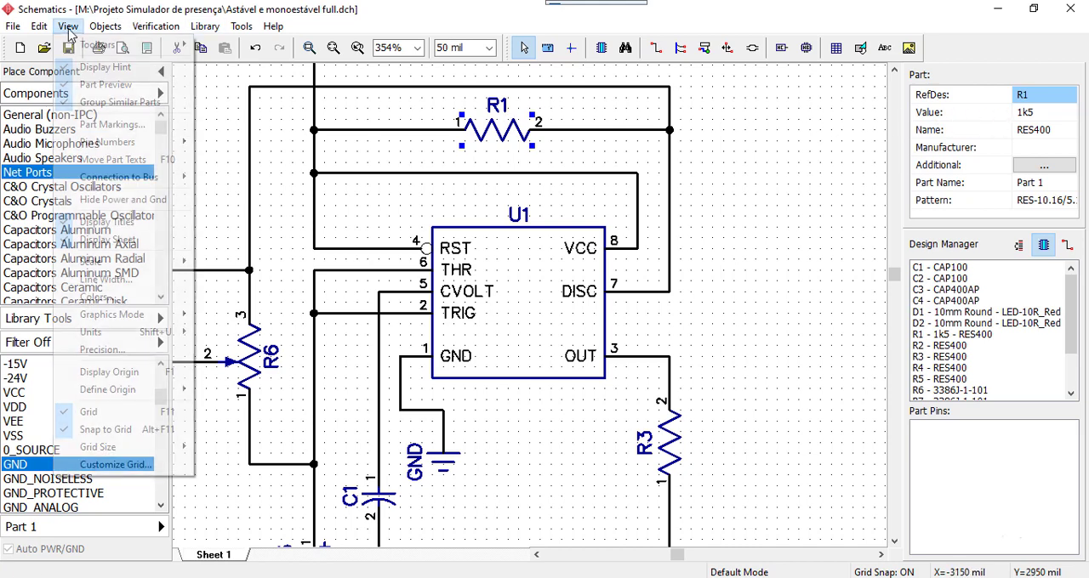
pyautogui.click(100, 134)
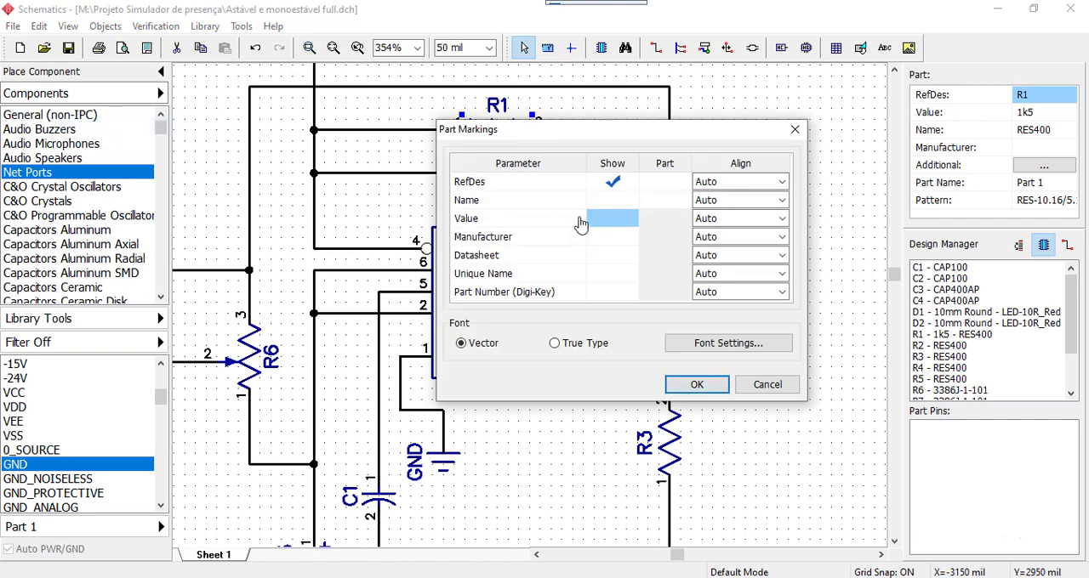
pyautogui.click(613, 221)
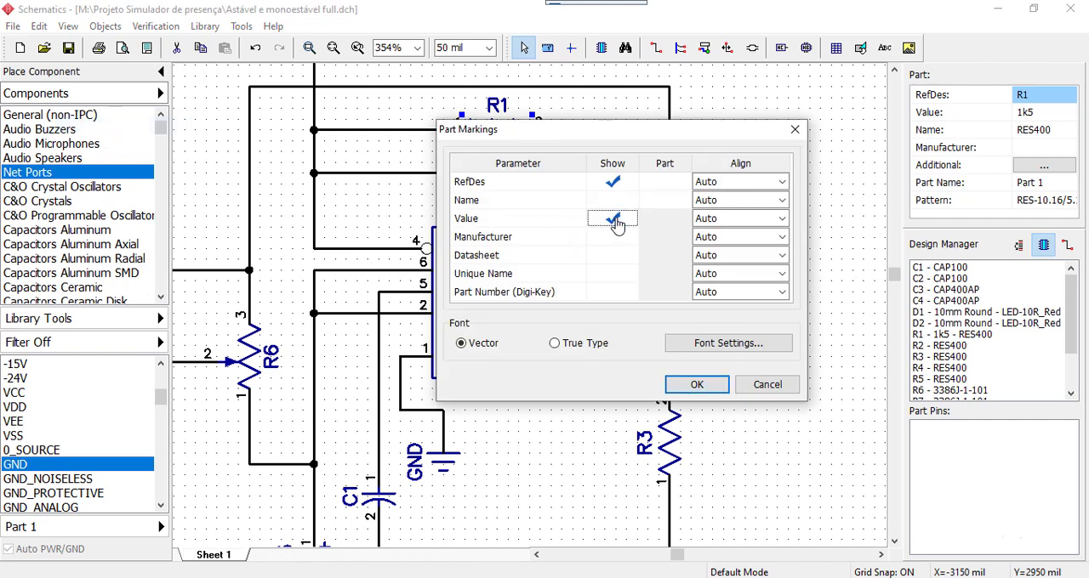
pyautogui.click(696, 386)
pyautogui.click(756, 269)
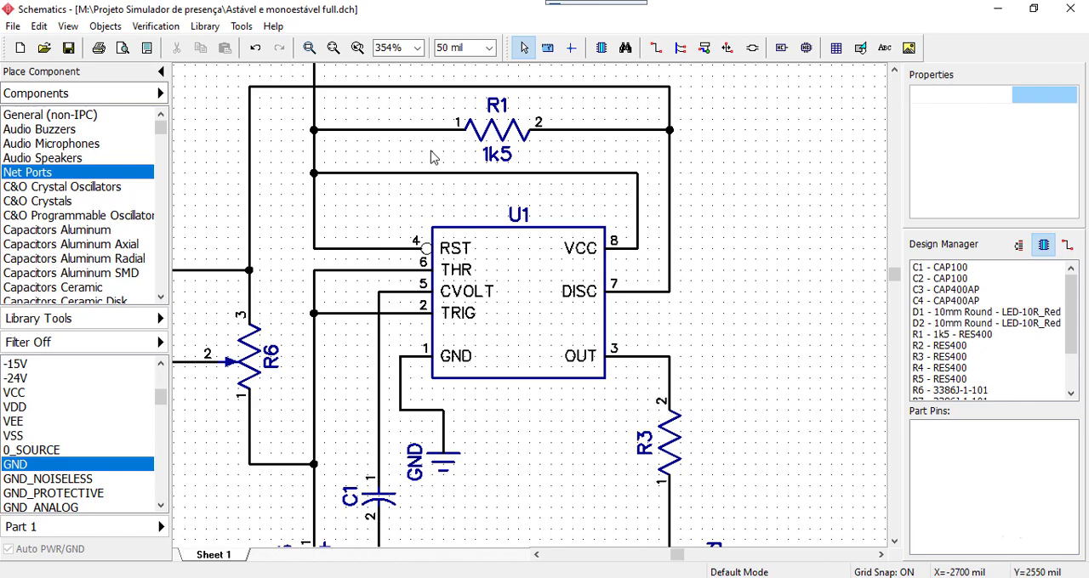
pyautogui.click(498, 153)
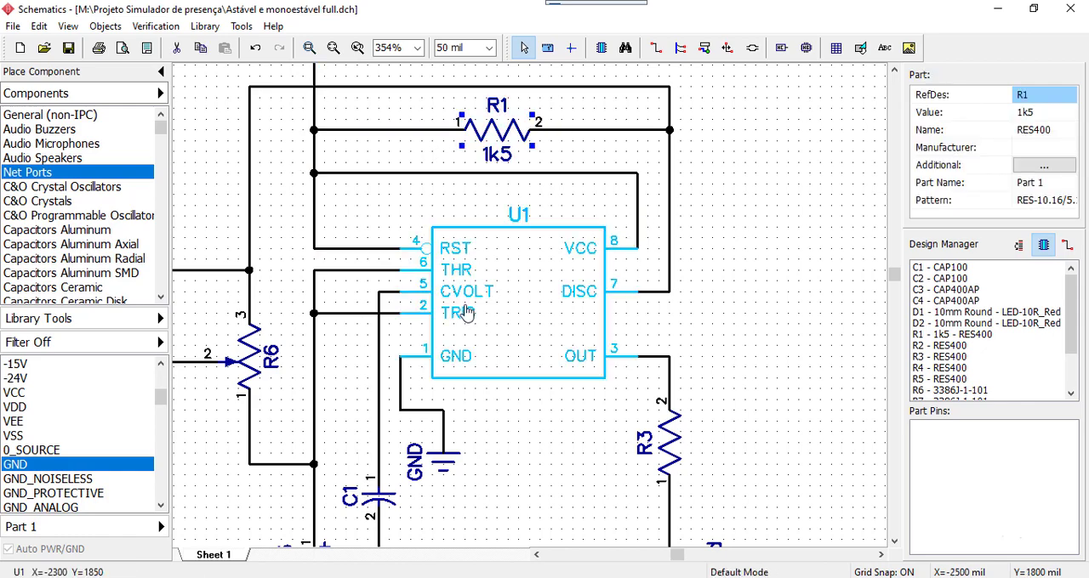
# Set the value of potentiometer R6 in the astable circuit to 200k
pyautogui.moveTo(372, 207); pyautogui.dragTo(534, 152, button='middle')
pyautogui.click(535, 152)
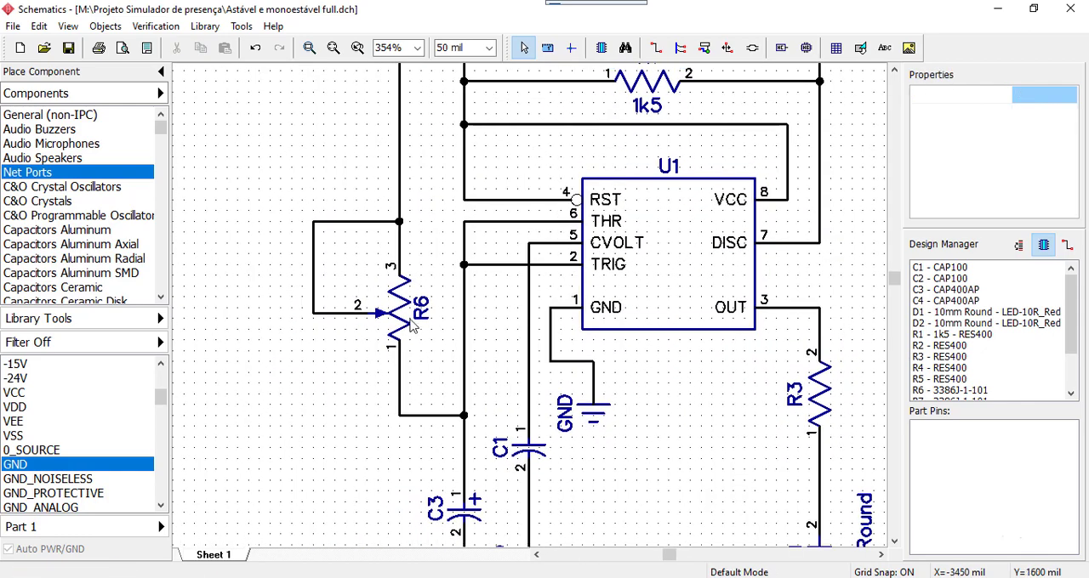
pyautogui.click(402, 330)
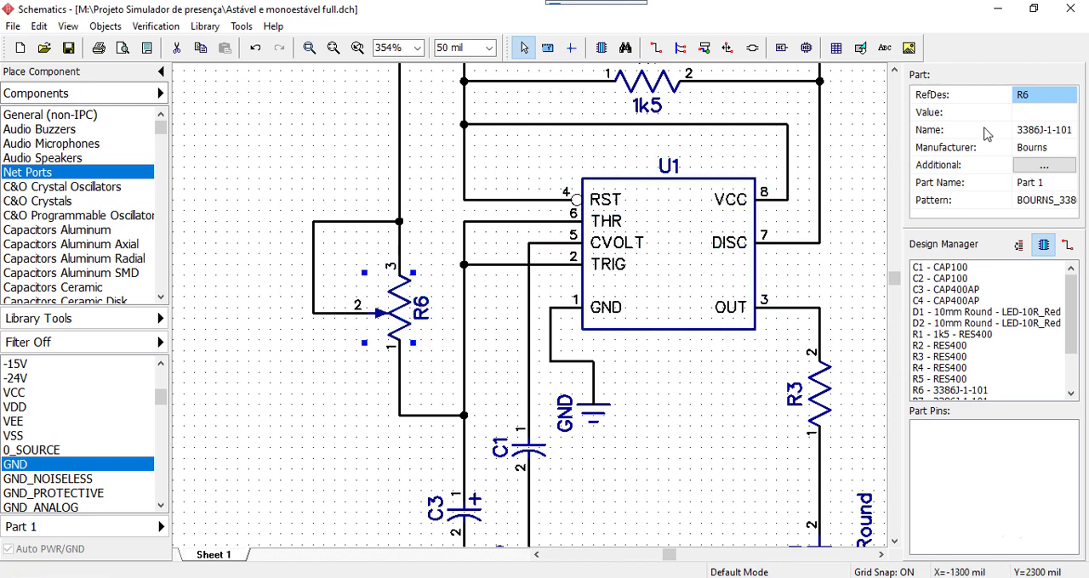
pyautogui.click(1025, 113)
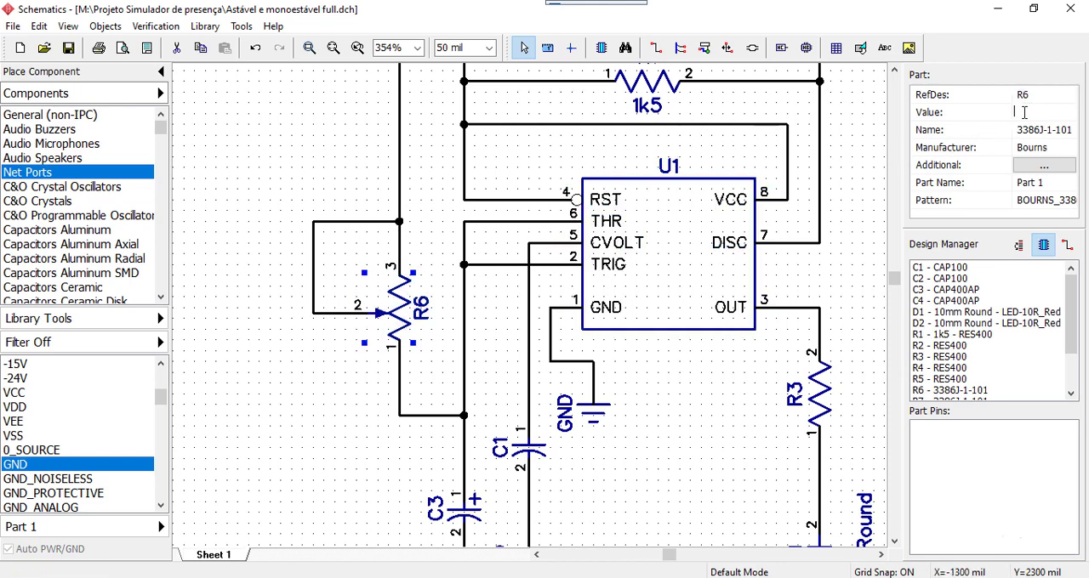
pyautogui.write('200k')
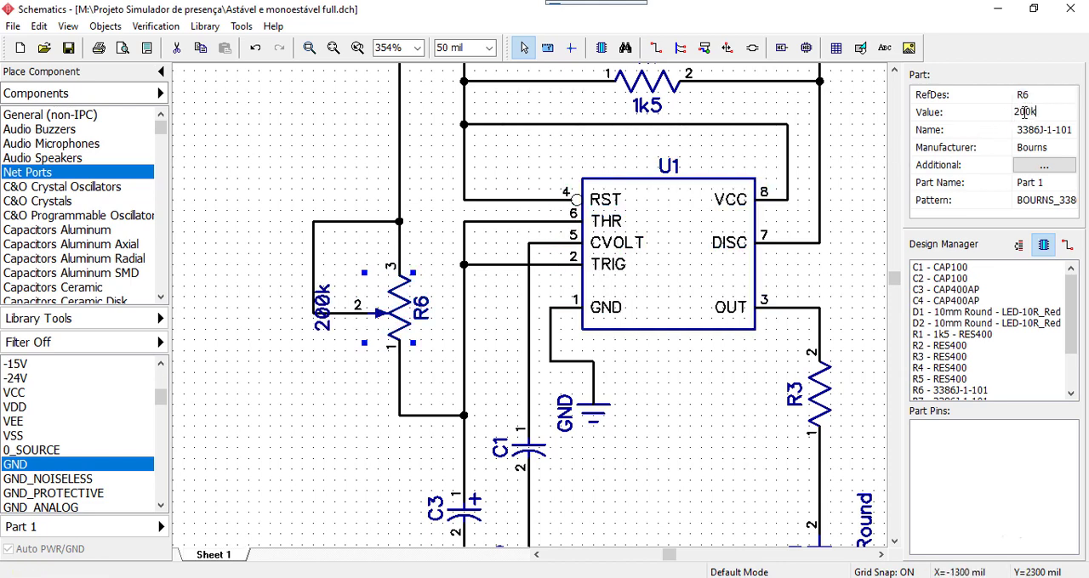
pyautogui.click(336, 431)
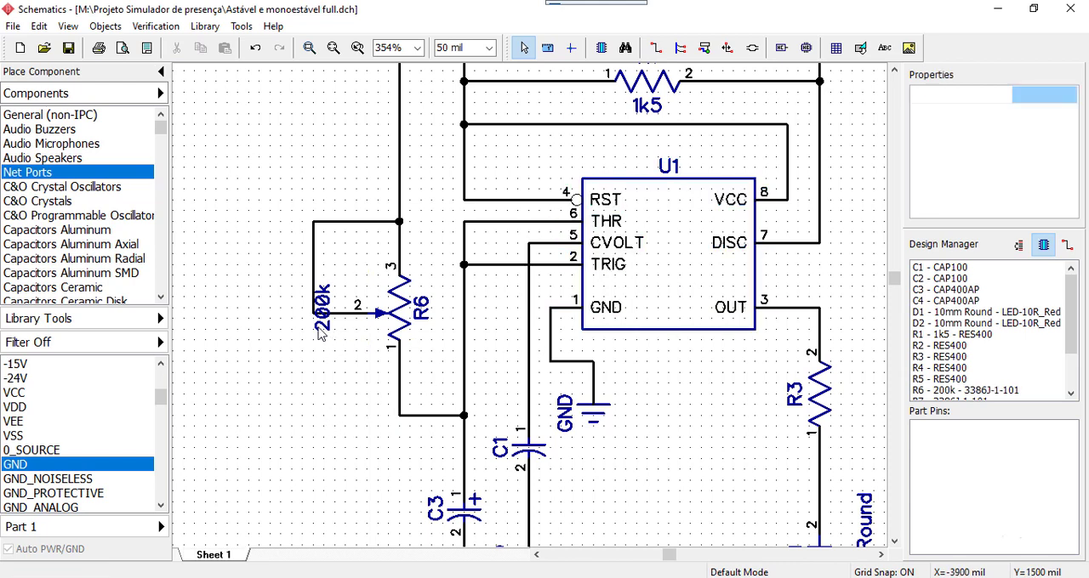
# Review the component values and label placement across the astable and monostable circuits
pyautogui.scroll(-5, 626, 485)
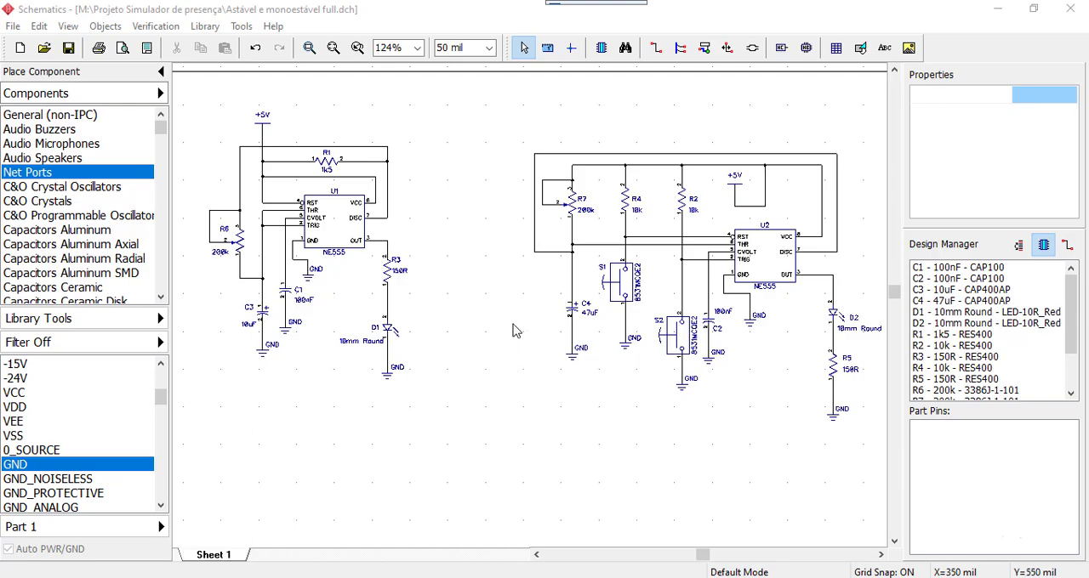
pyautogui.scroll(2, 482, 324)
pyautogui.scroll(-1, 482, 321)
pyautogui.moveTo(493, 271); pyautogui.dragTo(590, 343, button='middle')
pyautogui.scroll(1, 567, 338)
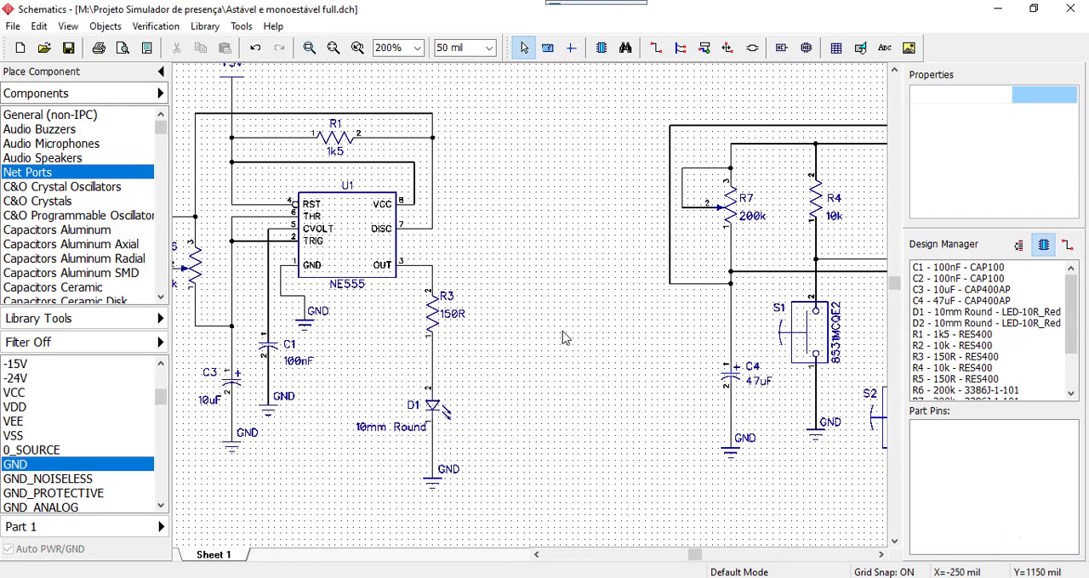
pyautogui.moveTo(553, 234); pyautogui.dragTo(727, 212, button='middle')
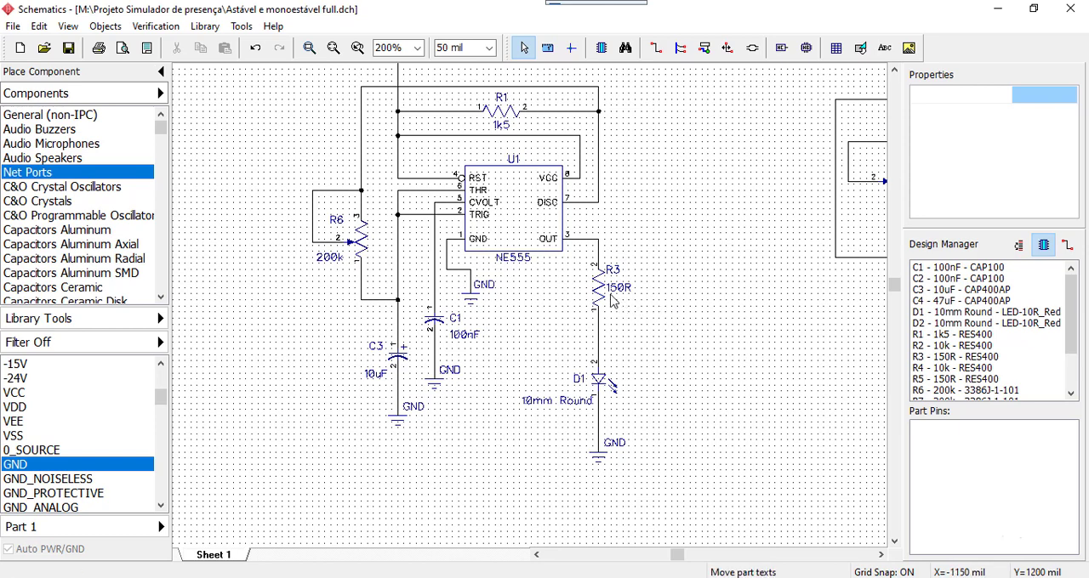
# Try moving and rotating R3's 150R value label, and put it back horizontally beside the resistor
pyautogui.scroll(5, 621, 298)
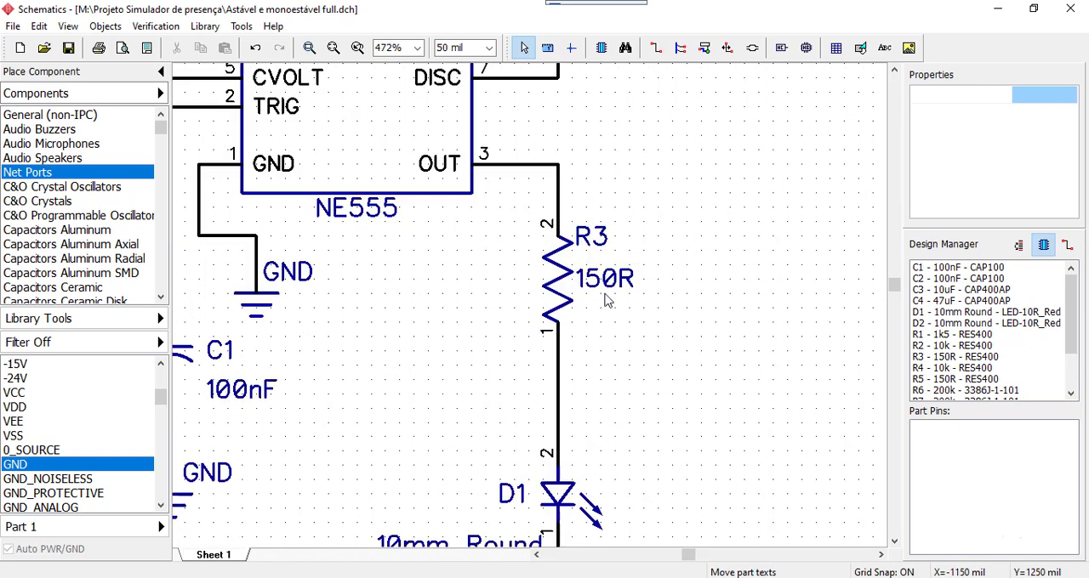
pyautogui.moveTo(609, 287)
pyautogui.mouseDown()
pyautogui.moveTo(800, 358)
pyautogui.moveTo(645, 293)
pyautogui.moveTo(612, 291)
pyautogui.mouseUp()
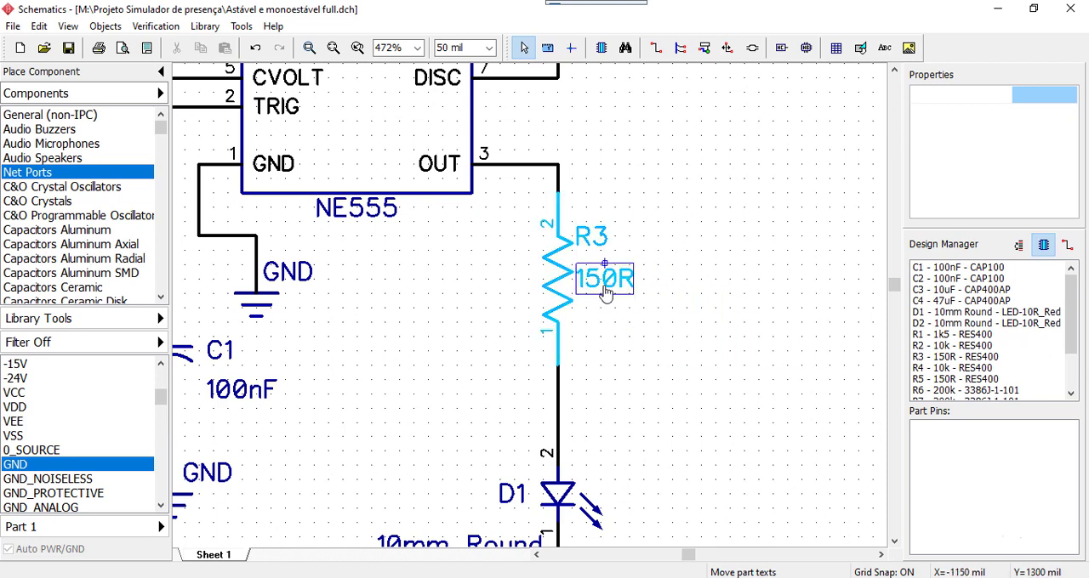
pyautogui.moveTo(607, 289); pyautogui.dragTo(663, 321)
pyautogui.moveTo(697, 284); pyautogui.dragTo(659, 317)
pyautogui.press('r')
pyautogui.press('r')
pyautogui.press('r')
pyautogui.press('r')
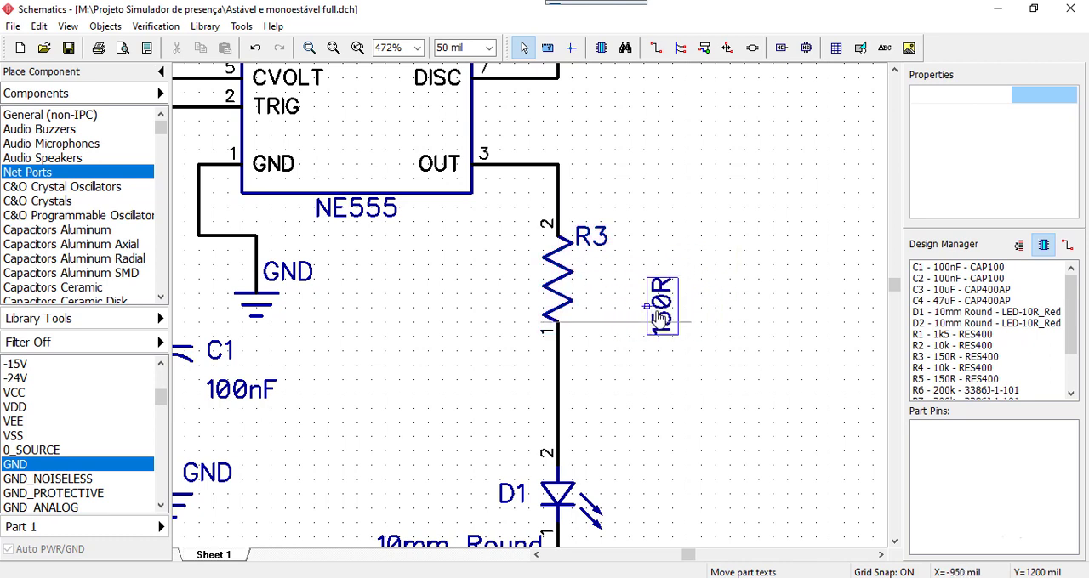
pyautogui.moveTo(658, 317); pyautogui.dragTo(600, 287)
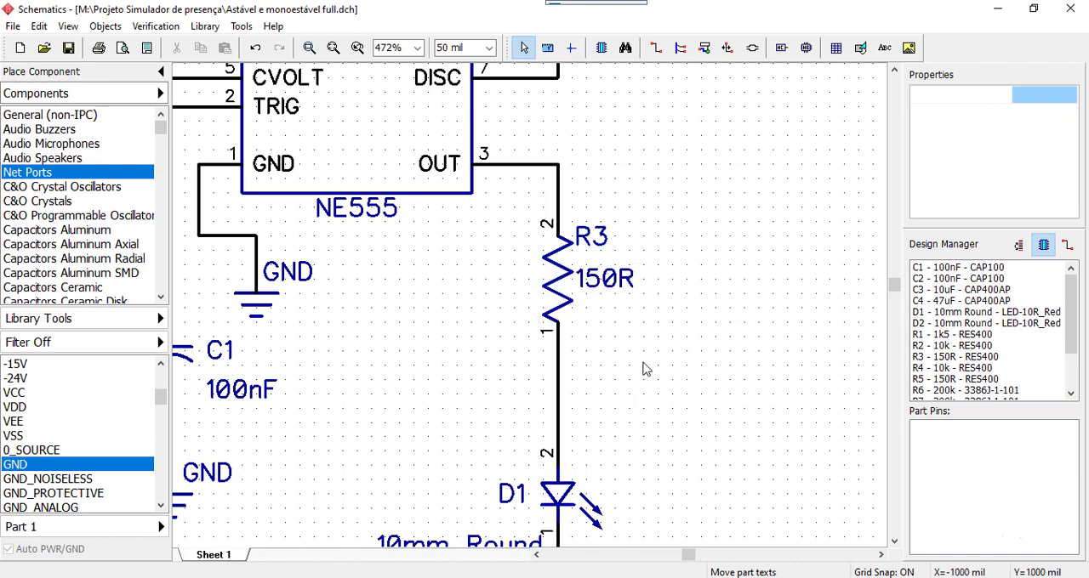
# Examine the label placement on R6, C3, C1, R3 and R1 around U1 in the astable circuit
pyautogui.scroll(-1, 644, 367)
pyautogui.moveTo(467, 387); pyautogui.dragTo(682, 432, button='middle')
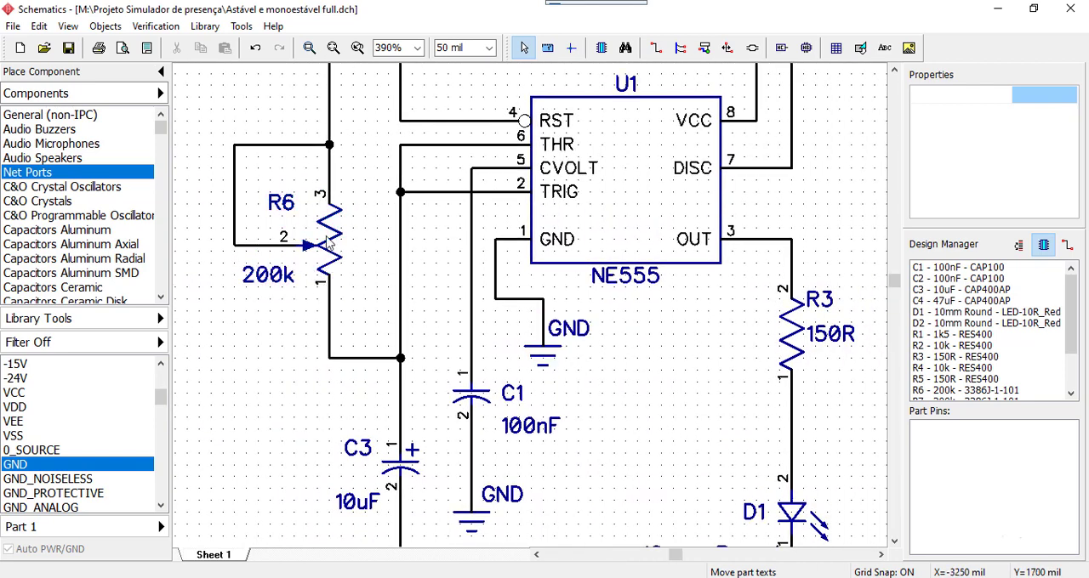
pyautogui.moveTo(246, 336); pyautogui.dragTo(242, 210, button='middle')
pyautogui.moveTo(616, 324); pyautogui.dragTo(547, 319, button='middle')
pyautogui.scroll(-4, 550, 316)
pyautogui.moveTo(763, 186); pyautogui.dragTo(635, 351, button='middle')
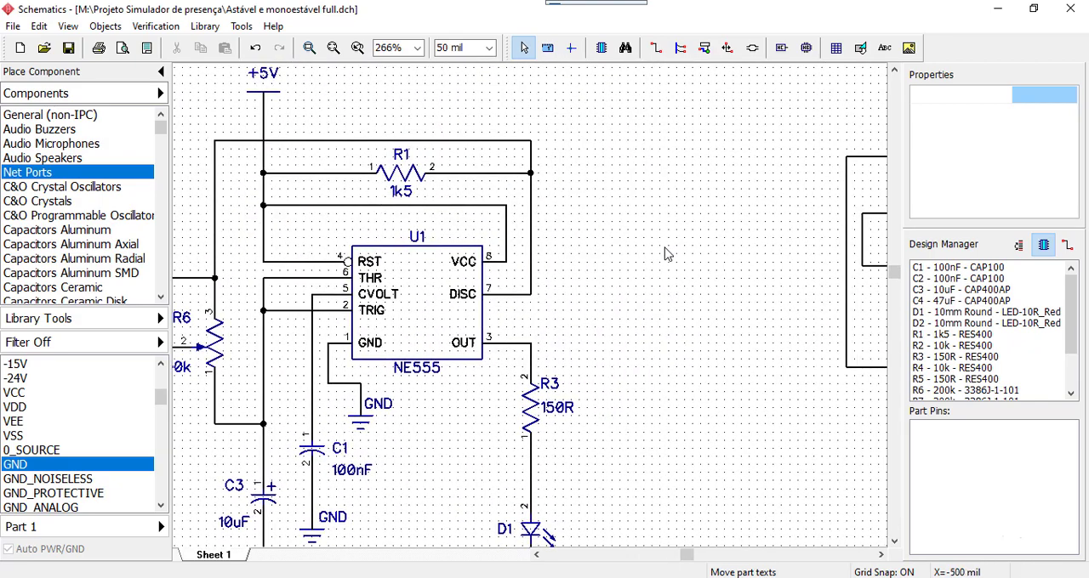
# Inspect the properties of U2 and switch S2 in the monostable circuit
pyautogui.moveTo(630, 250); pyautogui.dragTo(395, 225, button='middle')
pyautogui.scroll(-2, 395, 226)
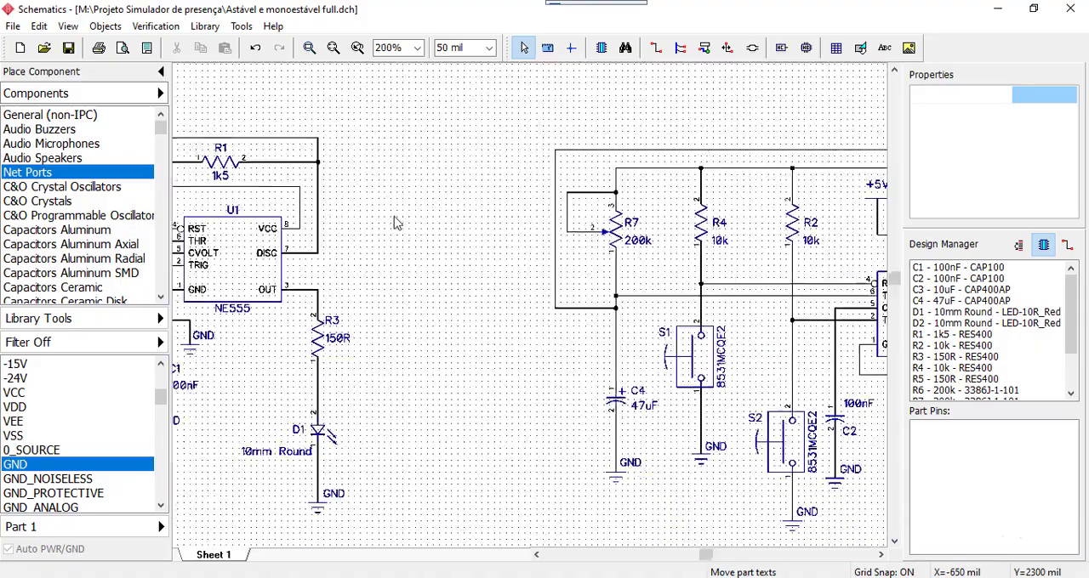
pyautogui.moveTo(547, 352); pyautogui.dragTo(413, 277, button='middle')
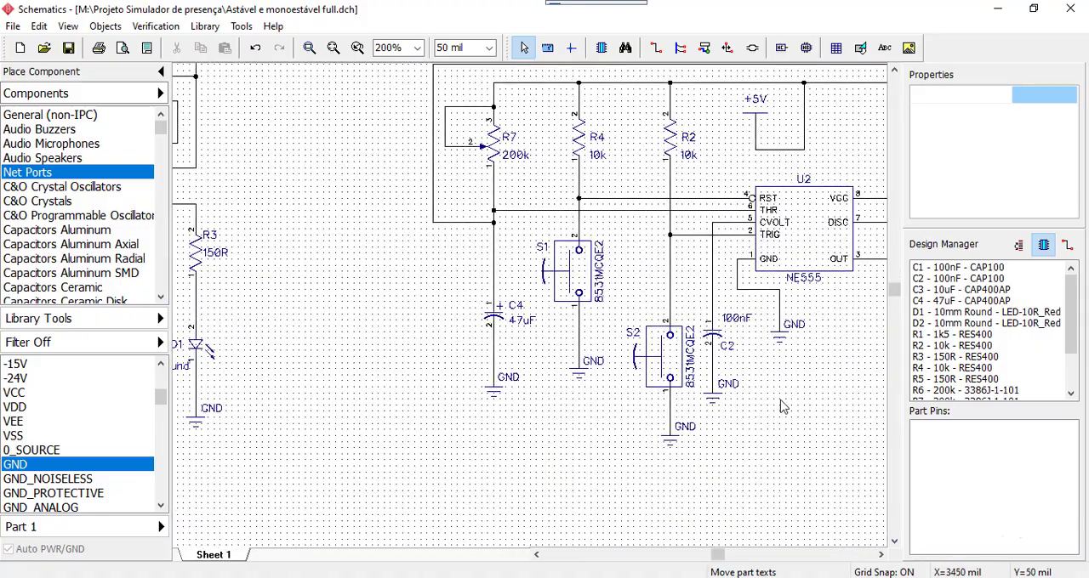
pyautogui.moveTo(783, 396); pyautogui.dragTo(671, 347, button='middle')
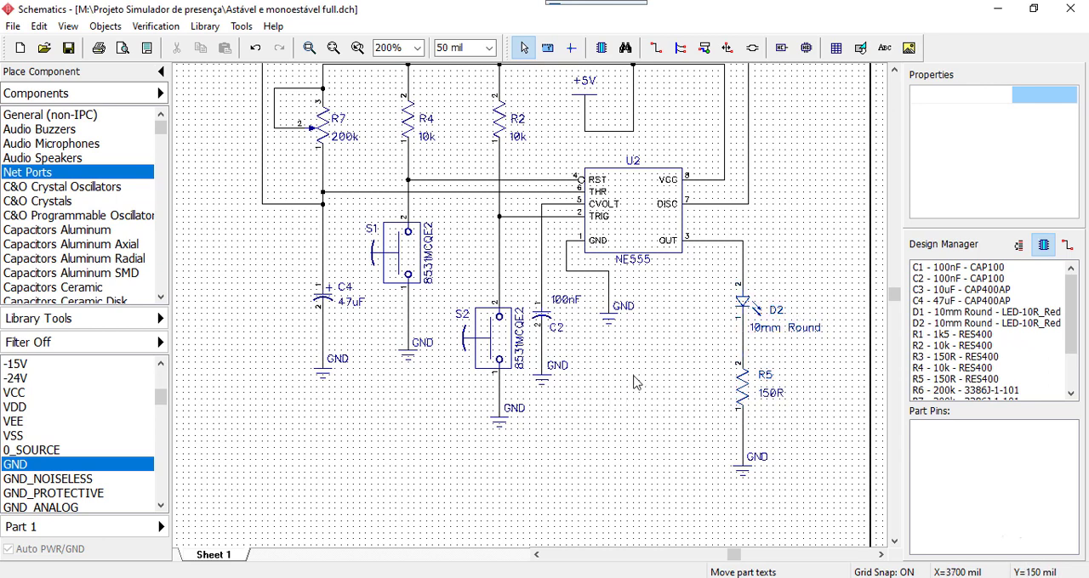
pyautogui.moveTo(643, 416); pyautogui.dragTo(704, 470, button='middle')
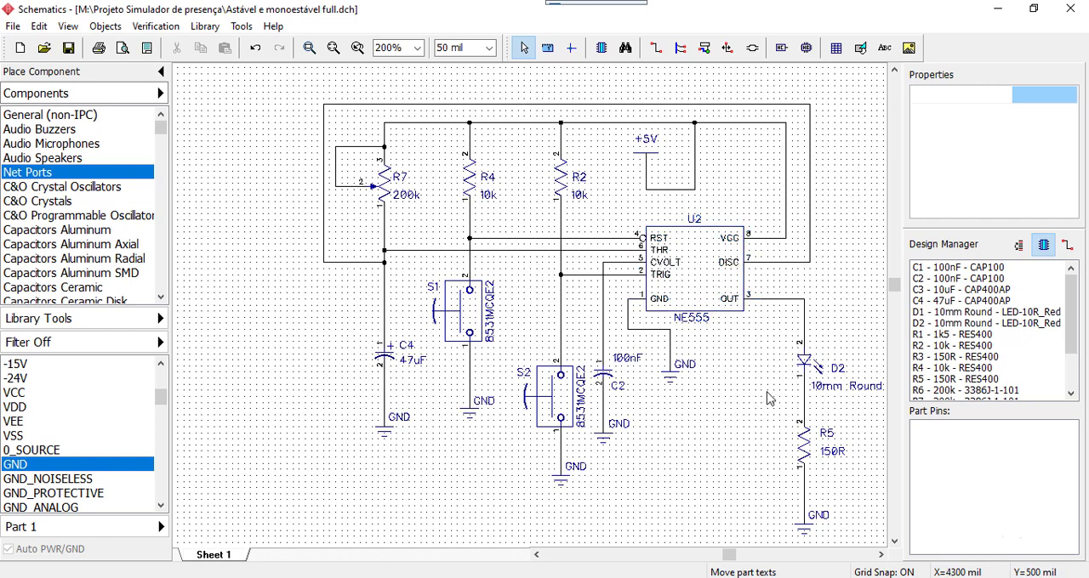
pyautogui.click(700, 292)
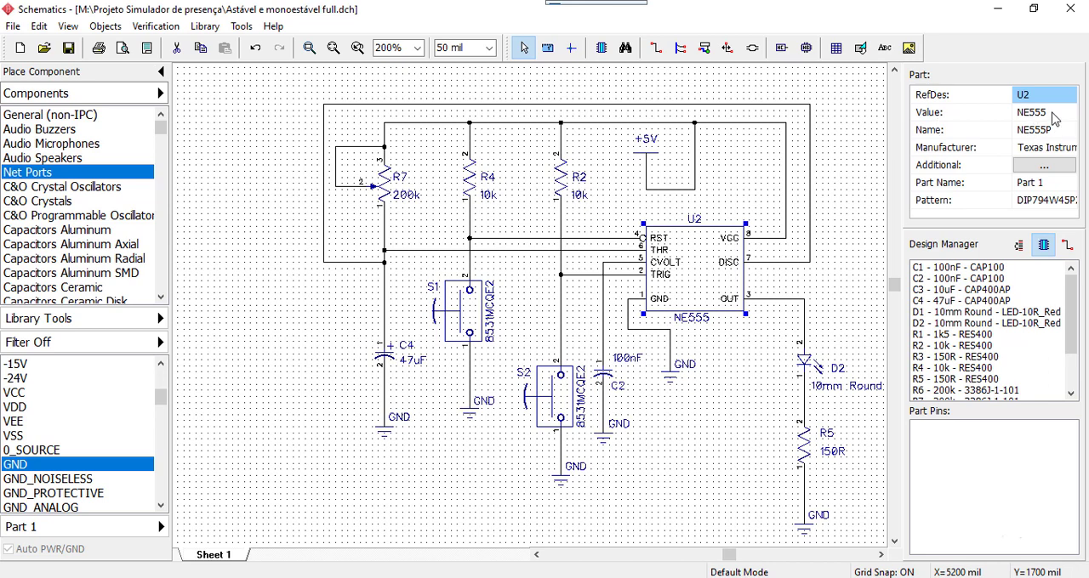
pyautogui.moveTo(695, 427); pyautogui.dragTo(736, 308, button='middle')
pyautogui.click(595, 274)
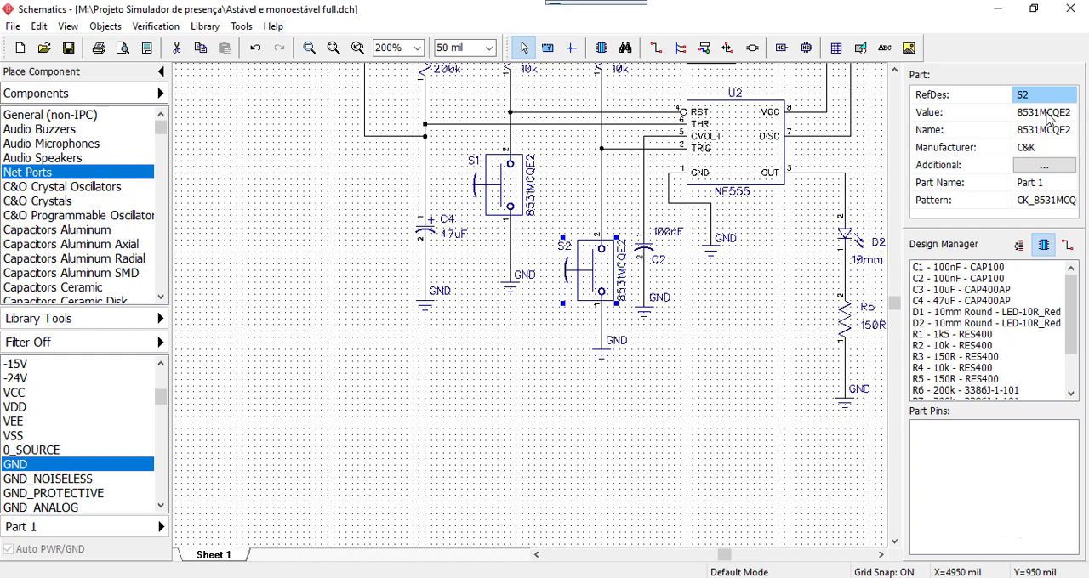
pyautogui.click(459, 384)
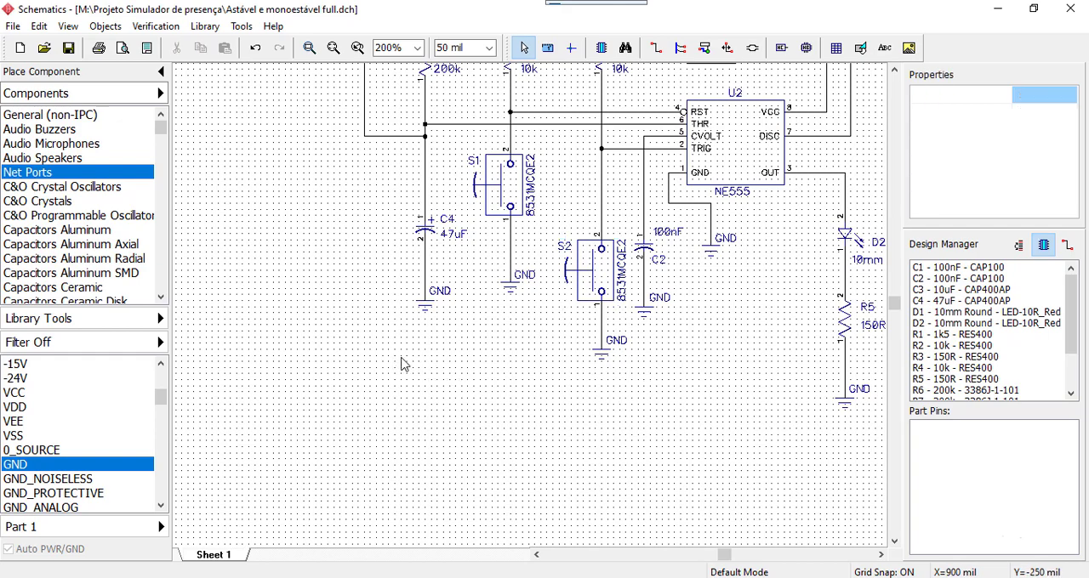
# Inspect the properties of R1, R3 and C3 in the astable circuit
pyautogui.moveTo(403, 365); pyautogui.dragTo(653, 431, button='middle')
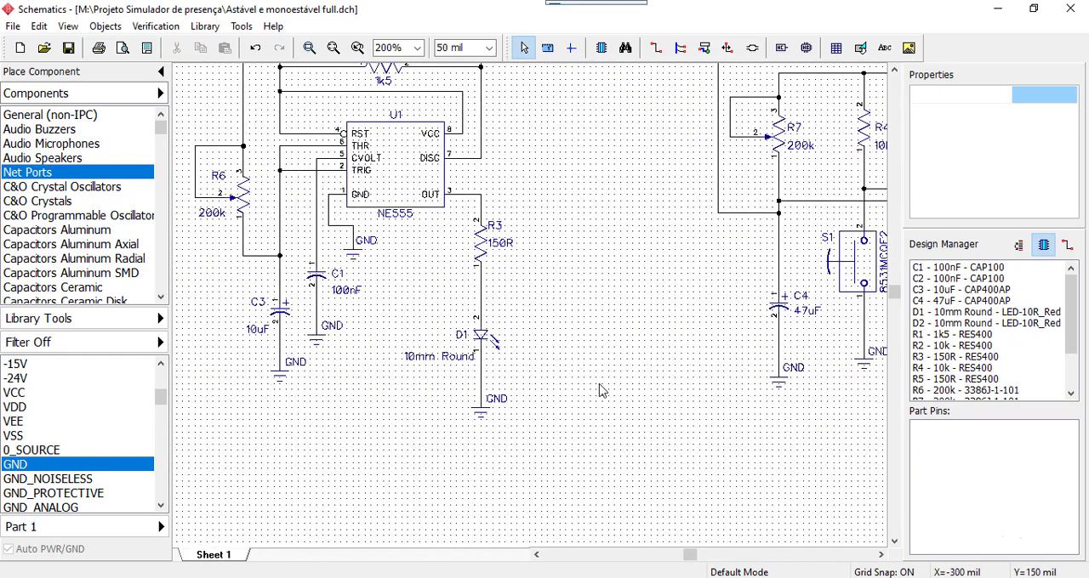
pyautogui.moveTo(604, 391); pyautogui.dragTo(734, 487, button='middle')
pyautogui.moveTo(756, 366); pyautogui.dragTo(716, 372, button='middle')
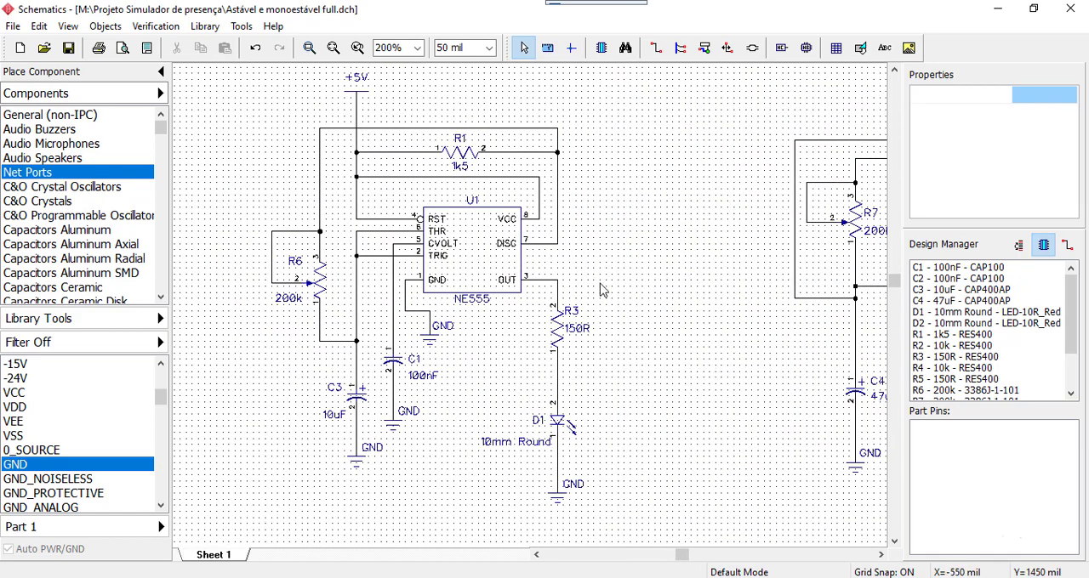
pyautogui.click(464, 155)
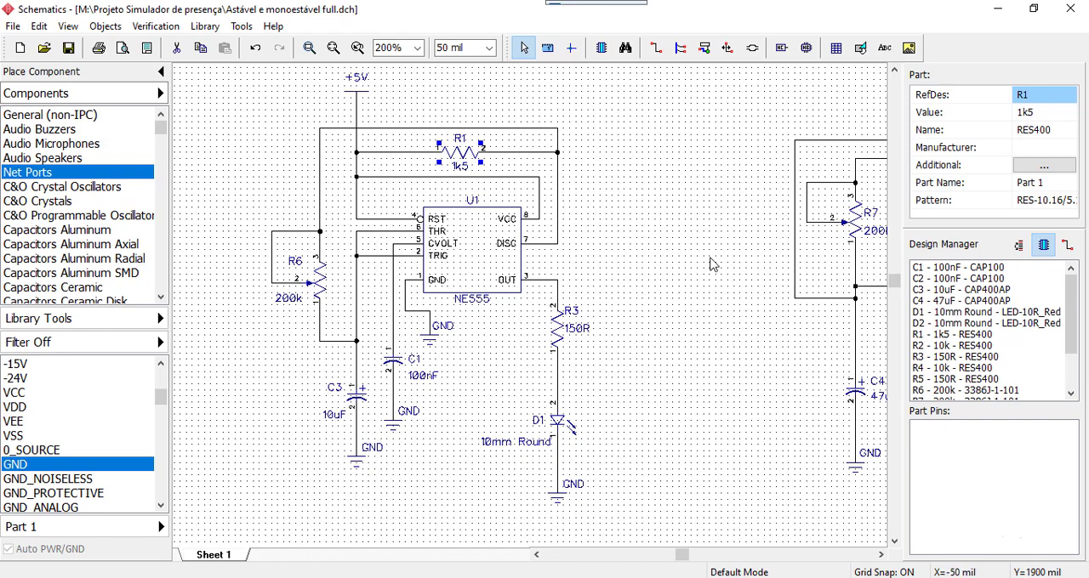
pyautogui.click(677, 297)
pyautogui.click(555, 338)
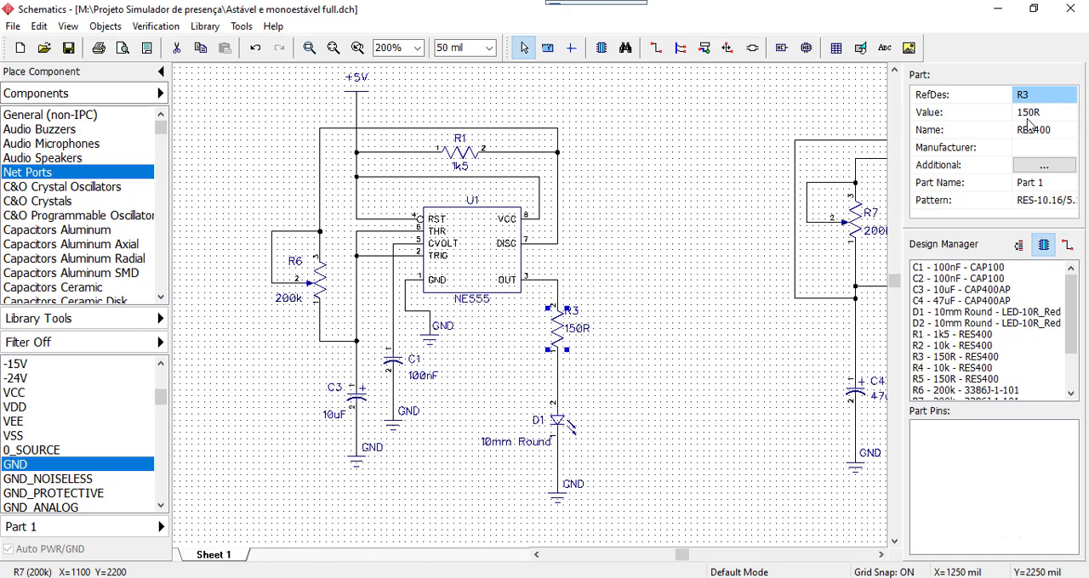
pyautogui.click(711, 344)
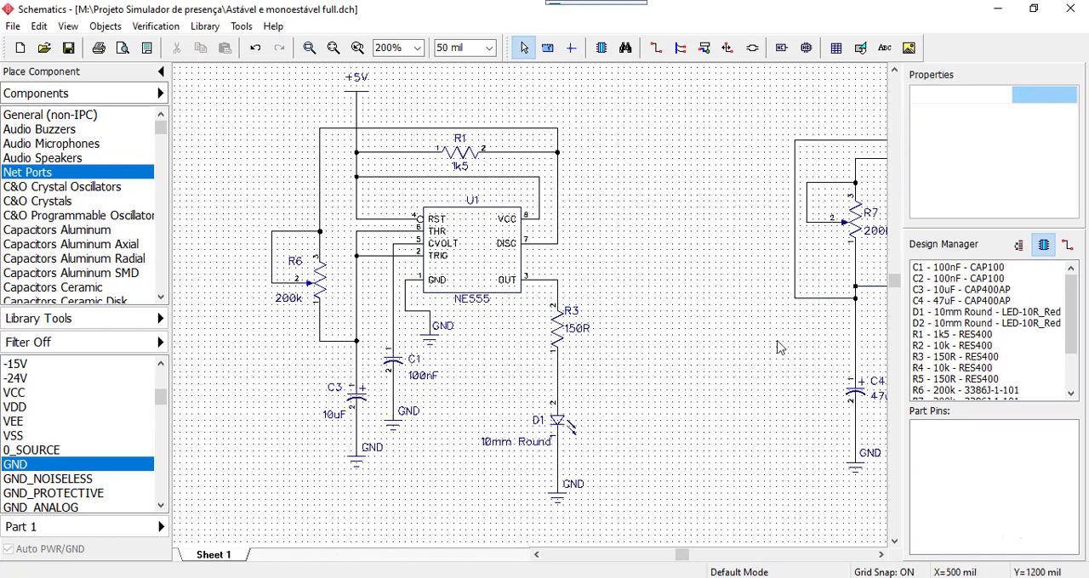
pyautogui.moveTo(776, 348); pyautogui.dragTo(848, 278, button='right')
pyautogui.click(422, 335)
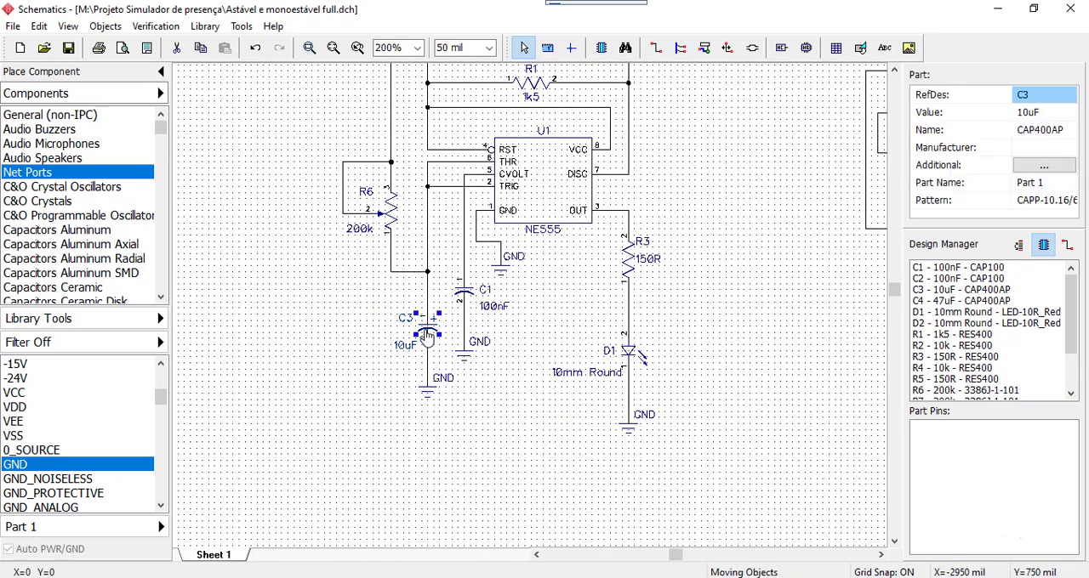
pyautogui.click(400, 347)
pyautogui.click(423, 330)
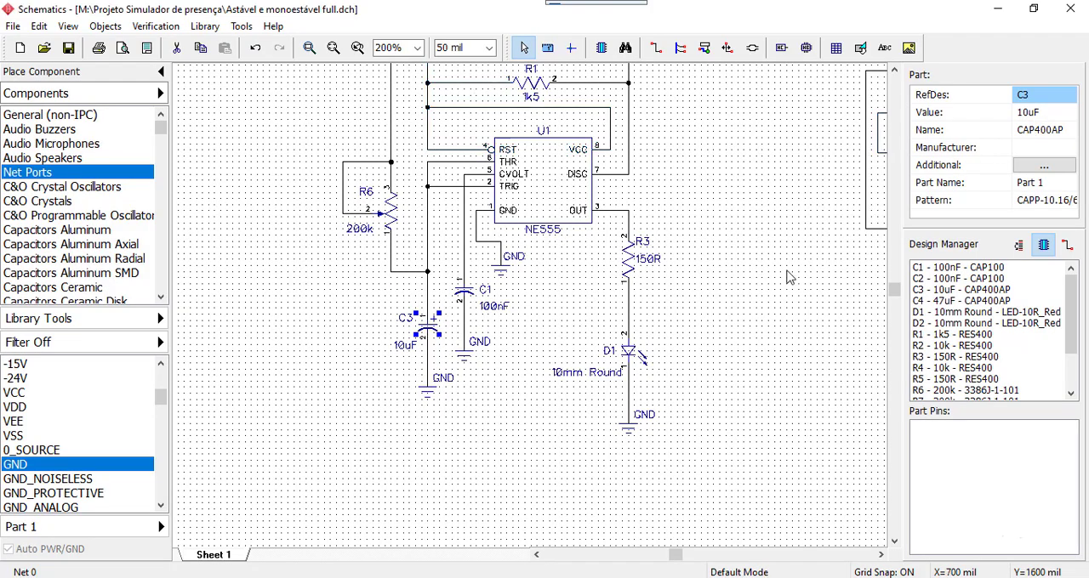
pyautogui.click(792, 360)
# Review the monostable circuit and the free sheet area below both circuits
pyautogui.moveTo(800, 357); pyautogui.dragTo(551, 291, button='right')
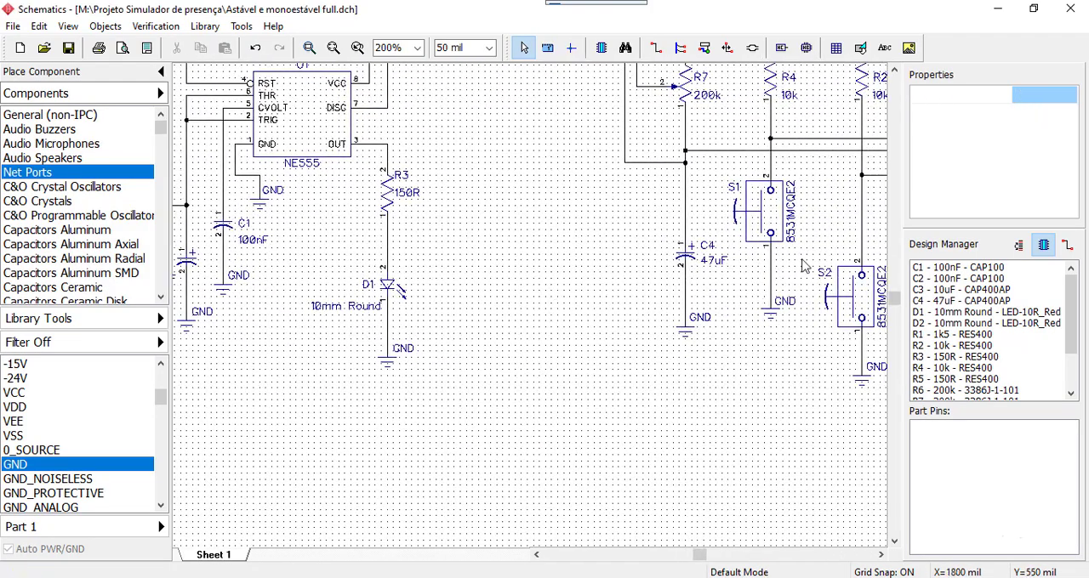
pyautogui.moveTo(823, 225); pyautogui.dragTo(593, 356, button='right')
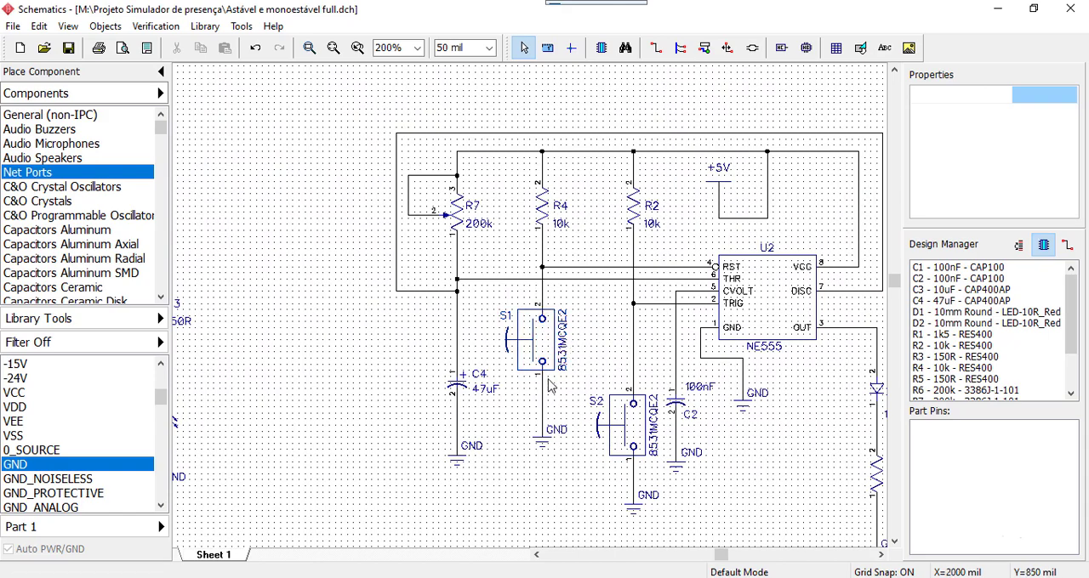
pyautogui.scroll(-4, 482, 414)
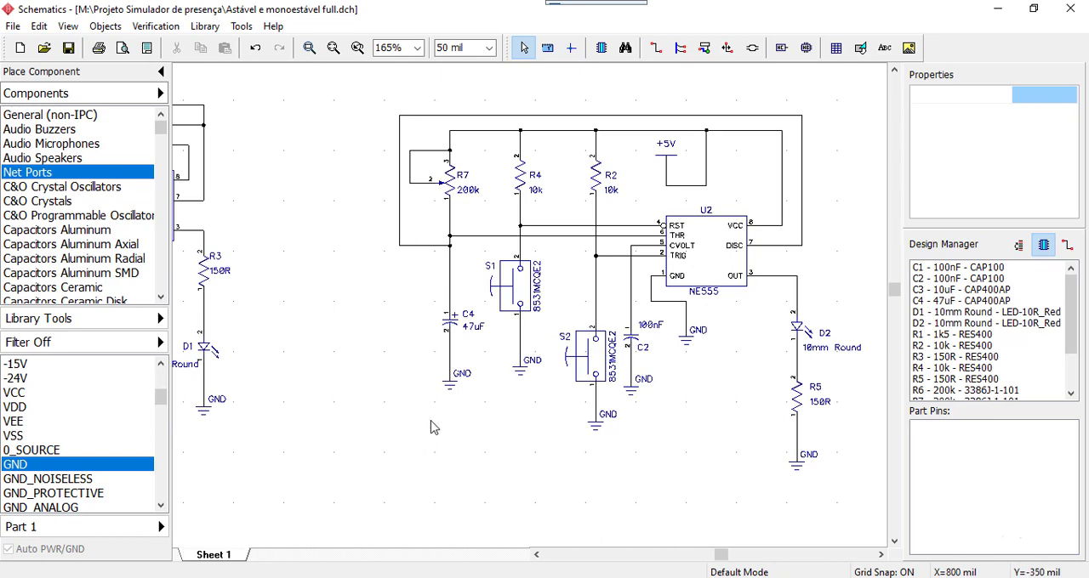
pyautogui.moveTo(430, 421); pyautogui.dragTo(545, 331, button='middle')
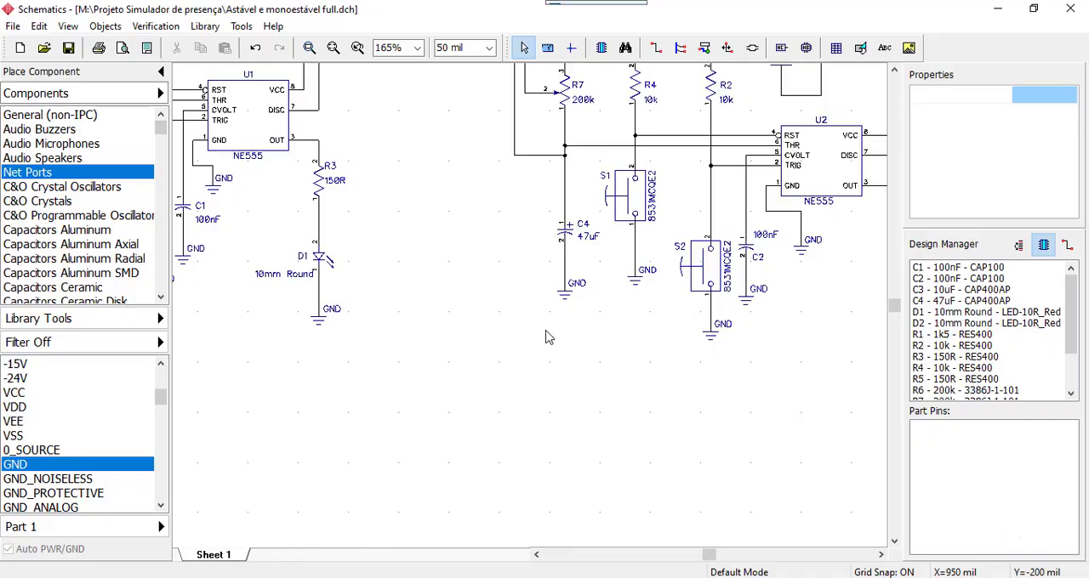
pyautogui.moveTo(445, 359); pyautogui.dragTo(562, 323, button='middle')
pyautogui.scroll(-1, 609, 213)
pyautogui.scroll(-1, 609, 221)
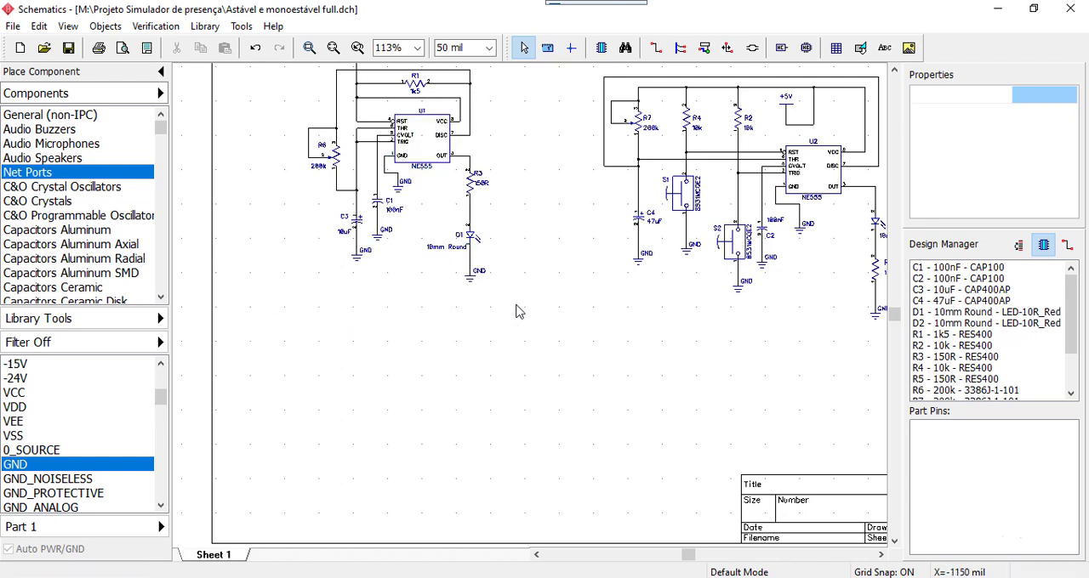
pyautogui.moveTo(528, 310)
pyautogui.mouseDown(button='middle')
pyautogui.moveTo(508, 330)
pyautogui.moveTo(503, 308)
pyautogui.moveTo(474, 370)
pyautogui.moveTo(516, 321)
pyautogui.moveTo(540, 311)
pyautogui.mouseUp(button='middle')
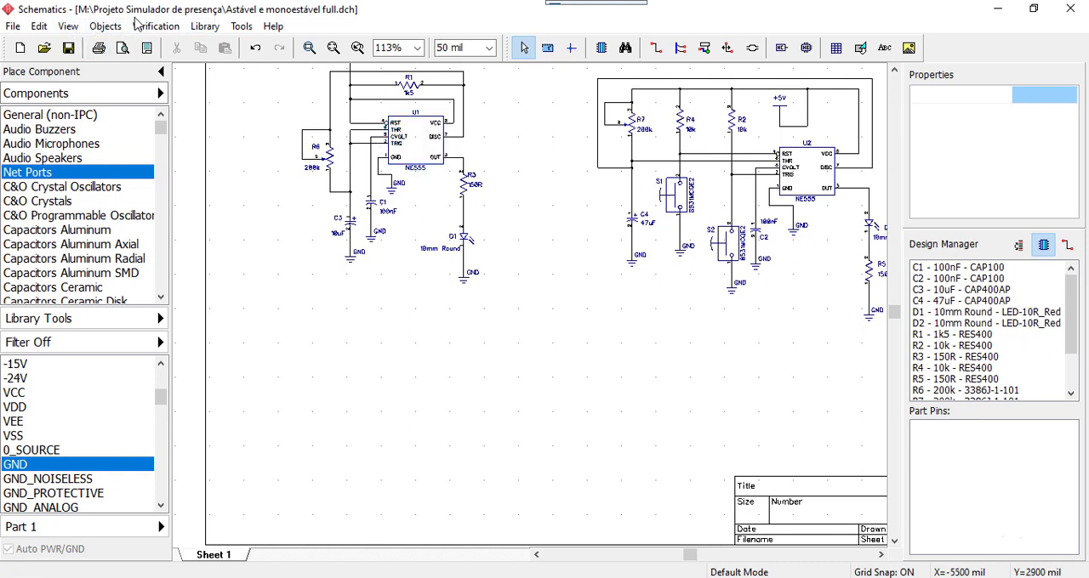
# Open the Bill of Materials settings for the schematic
pyautogui.click(71, 28)
pyautogui.moveTo(87, 30)
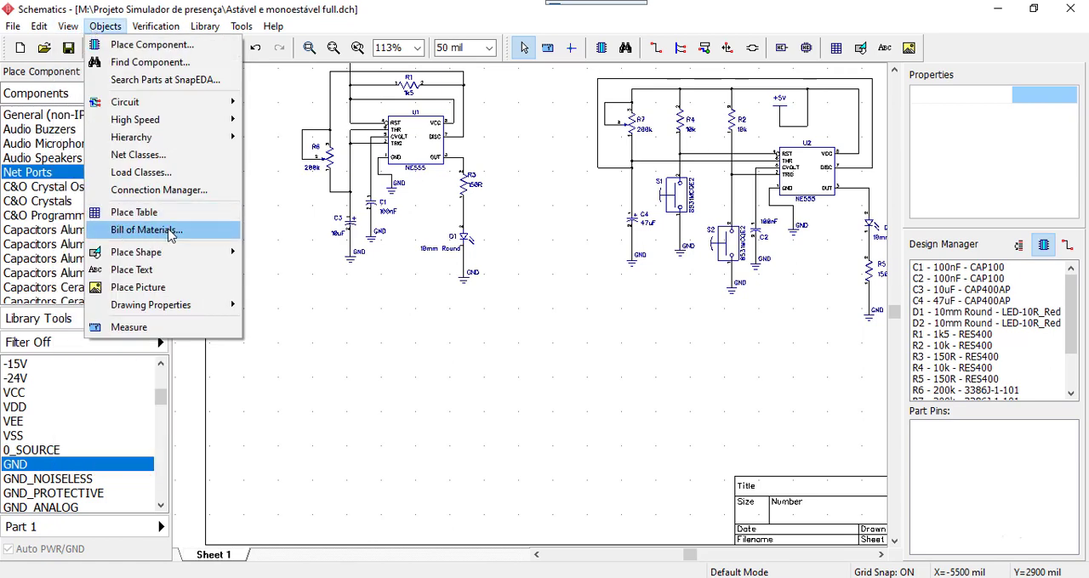
pyautogui.click(167, 232)
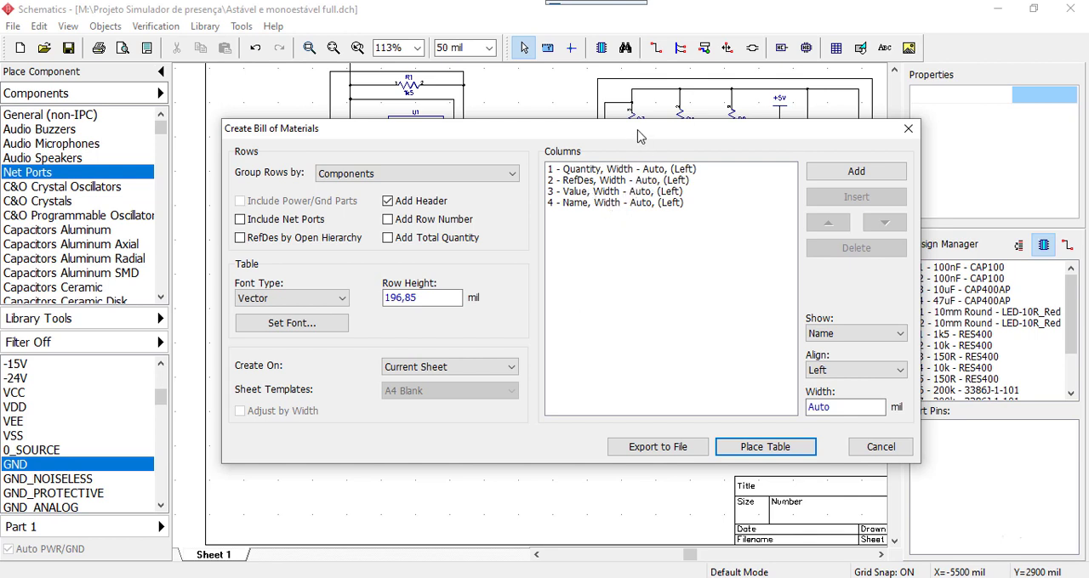
pyautogui.moveTo(640, 135); pyautogui.dragTo(645, 102)
# Review the fields assigned to the Quantity, RefDes and Value columns of the bill of materials and the alternatives offered
pyautogui.click(589, 137)
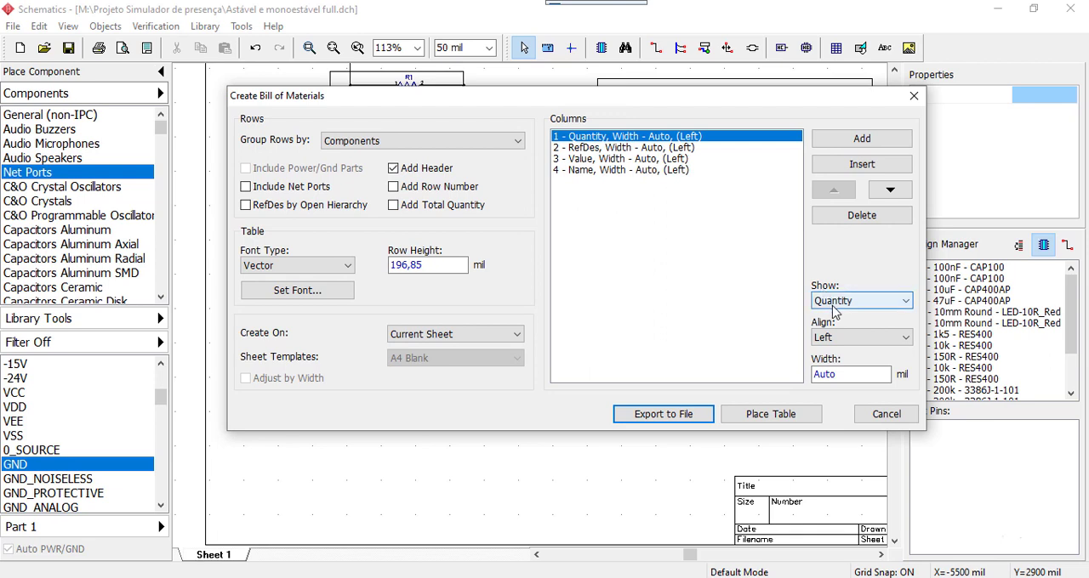
pyautogui.click(885, 307)
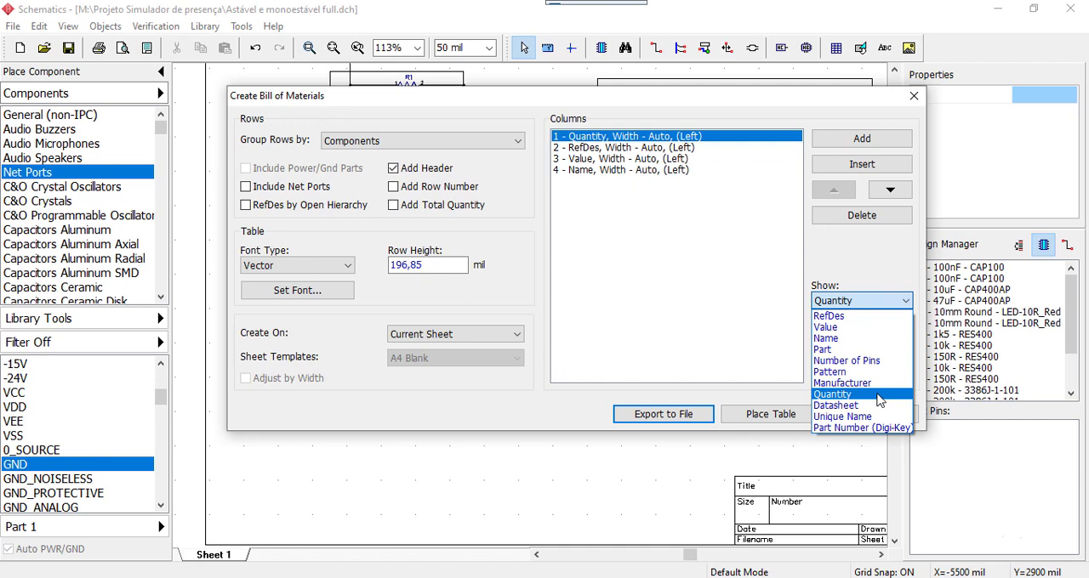
pyautogui.click(640, 282)
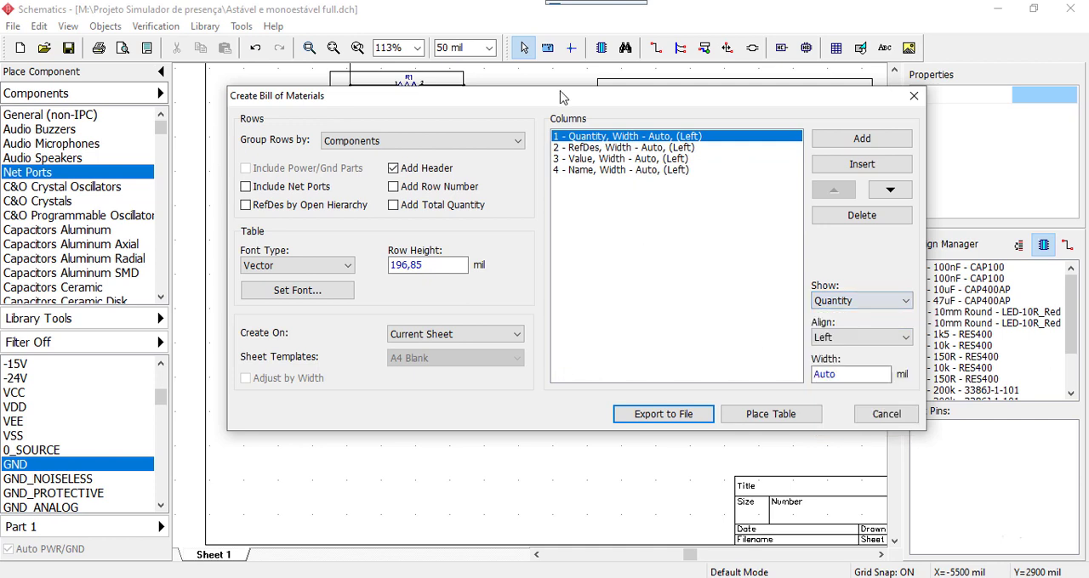
pyautogui.click(598, 148)
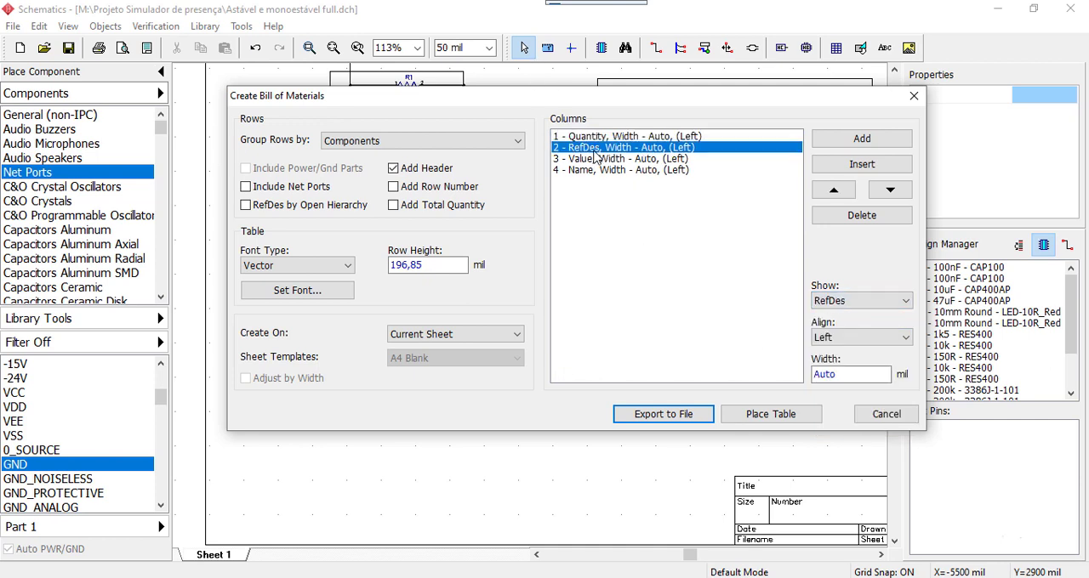
pyautogui.click(842, 306)
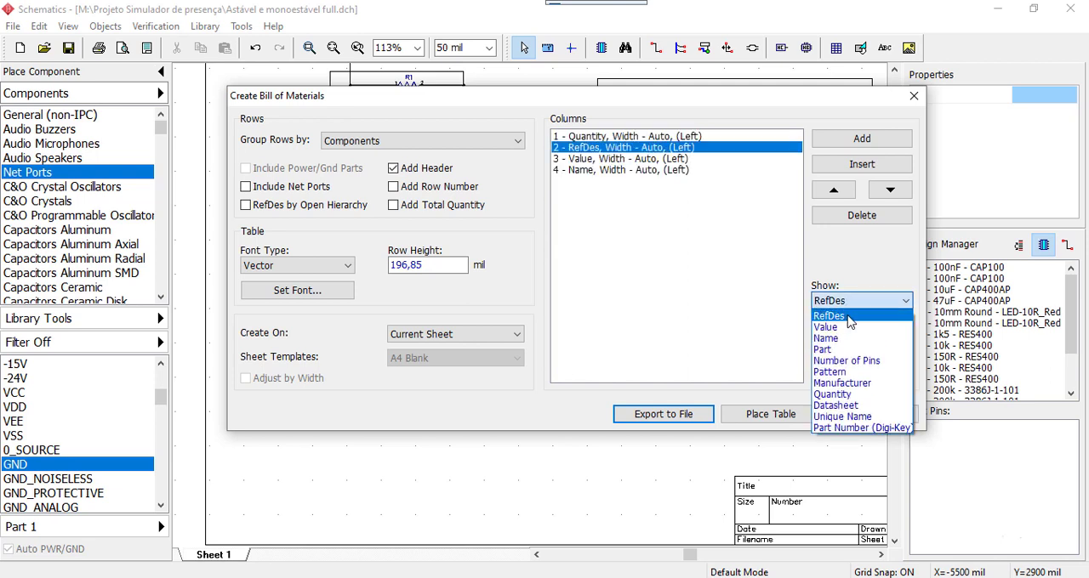
pyautogui.click(672, 322)
pyautogui.click(594, 159)
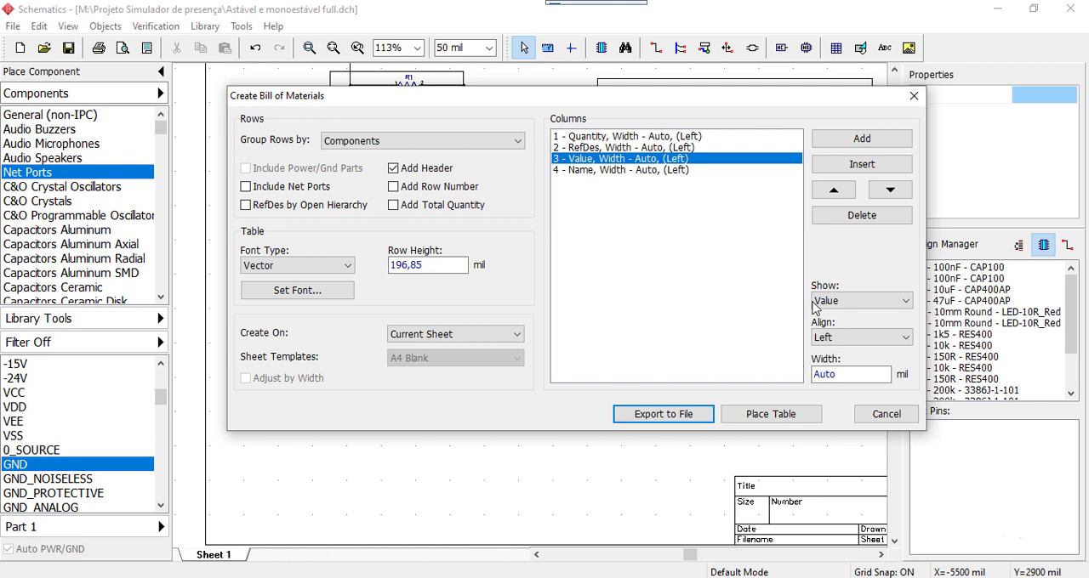
# Centre-align the Quantity column and place the bill of materials table on the current sheet below the astable circuit
pyautogui.click(605, 139)
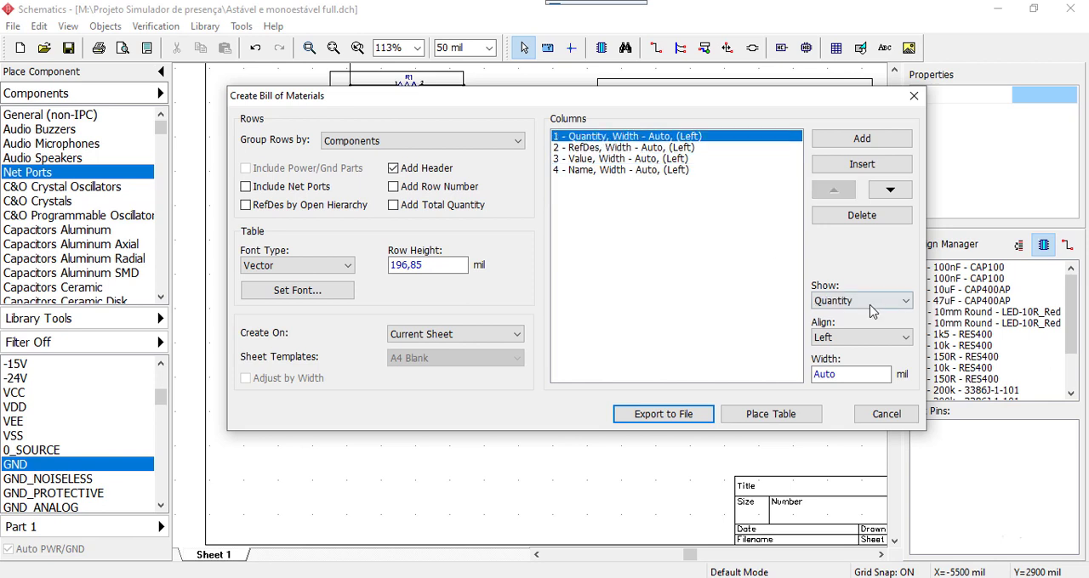
pyautogui.click(824, 339)
pyautogui.click(837, 364)
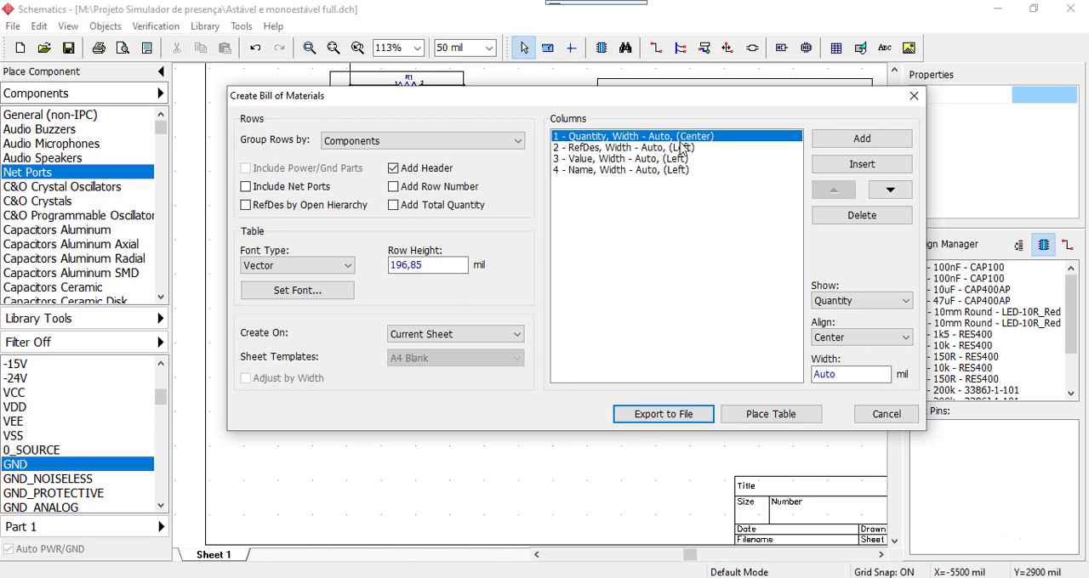
pyautogui.click(771, 421)
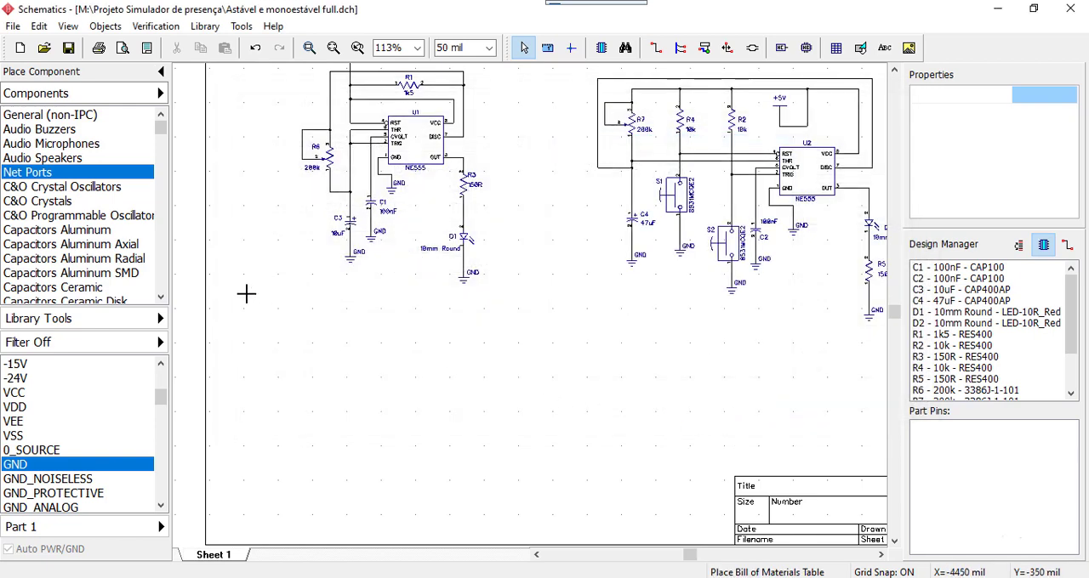
pyautogui.click(233, 286)
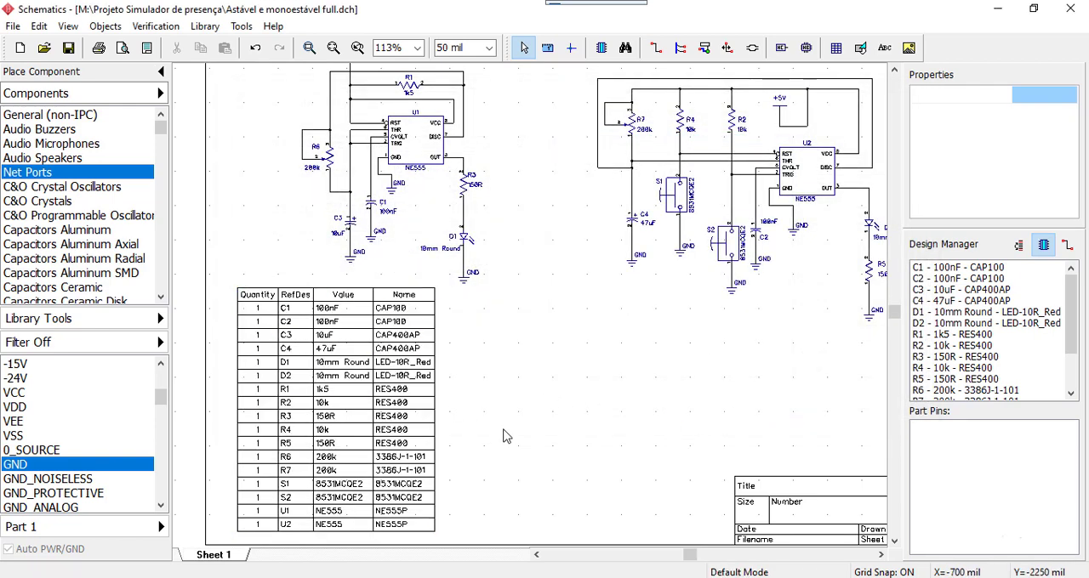
# Move the bill of materials table closer to the sheet's left border, below the astable circuit
pyautogui.moveTo(547, 413); pyautogui.dragTo(690, 376, button='right')
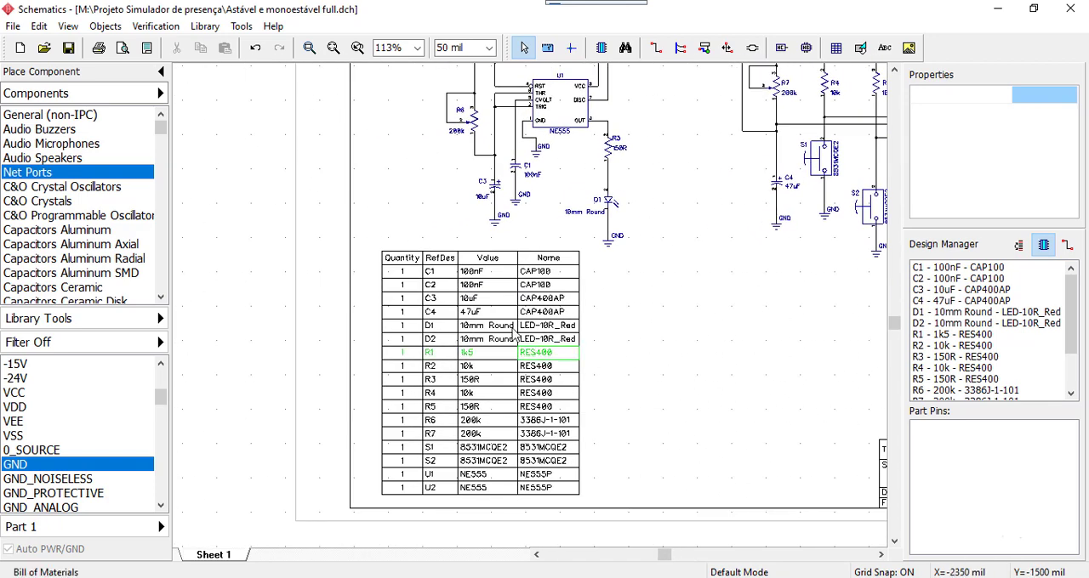
pyautogui.click(385, 260)
pyautogui.moveTo(385, 259); pyautogui.dragTo(361, 264)
pyautogui.click(583, 311)
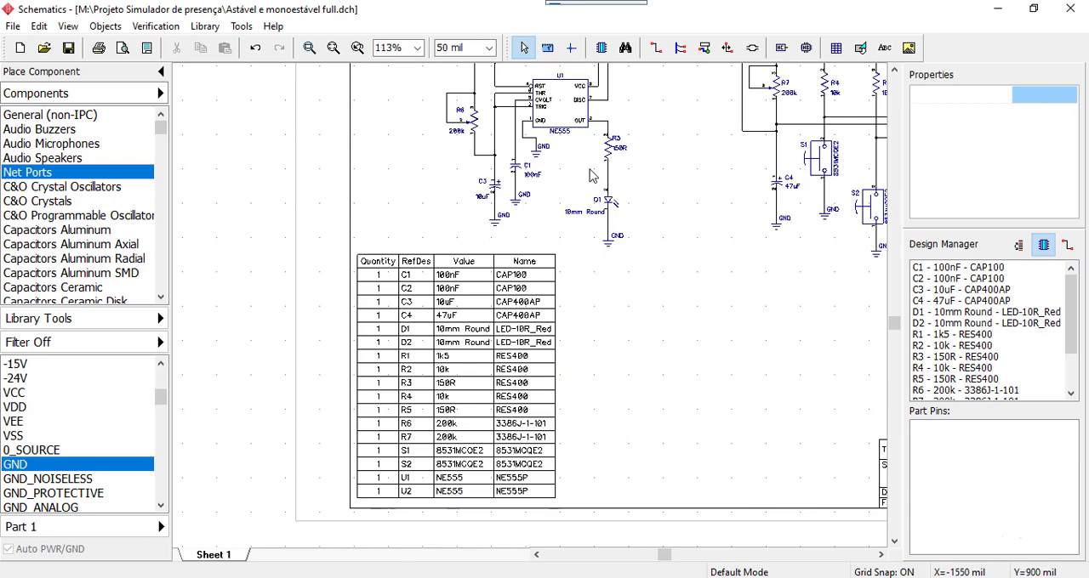
pyautogui.moveTo(631, 392); pyautogui.dragTo(674, 363, button='right')
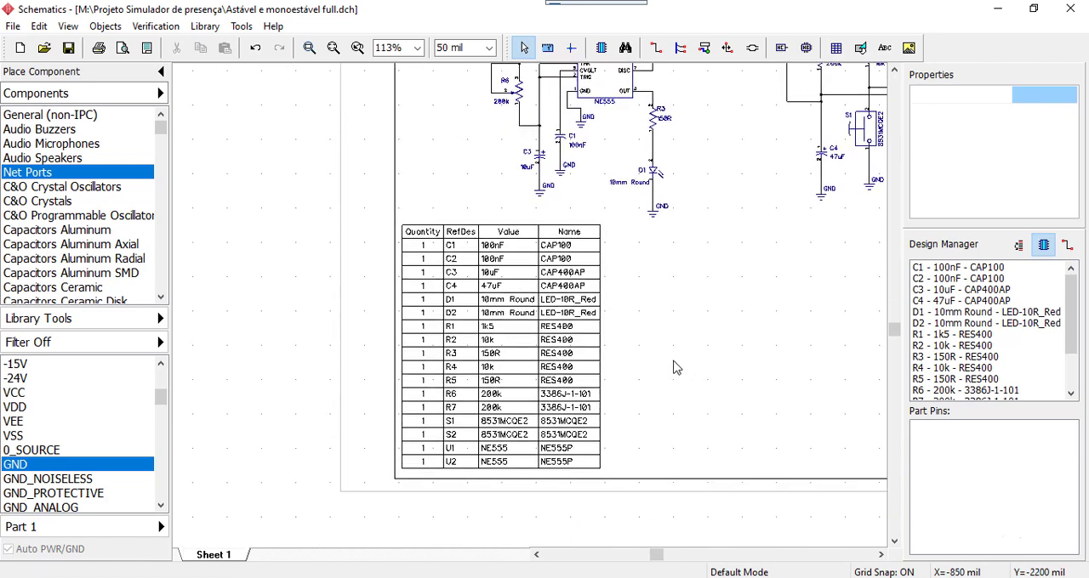
# Rename the Name column header of the bill of materials table to "Foot Print"
pyautogui.scroll(2, 458, 301)
pyautogui.scroll(1, 457, 308)
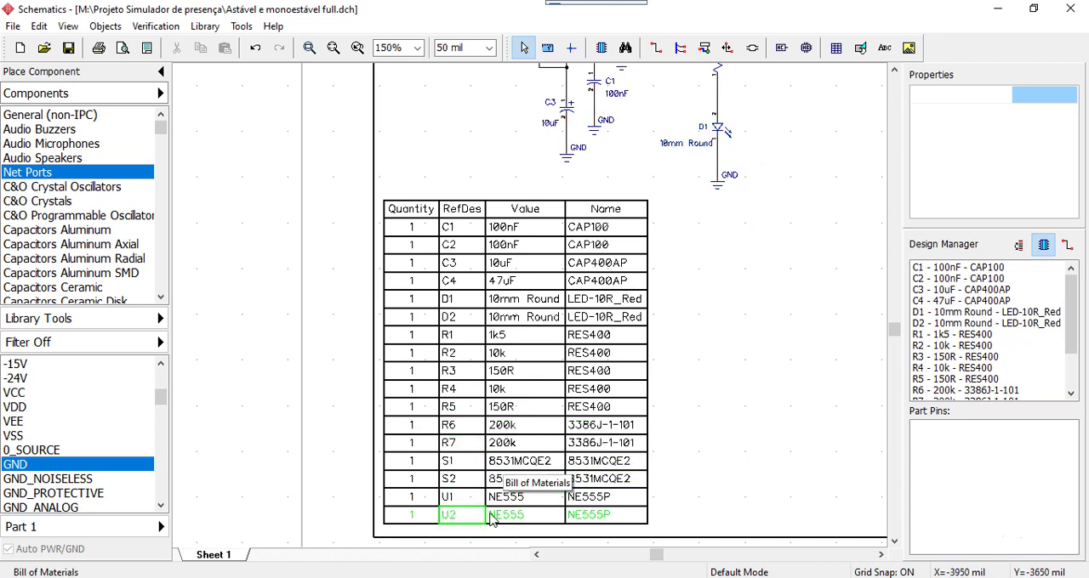
pyautogui.moveTo(785, 288); pyautogui.dragTo(717, 273, button='middle')
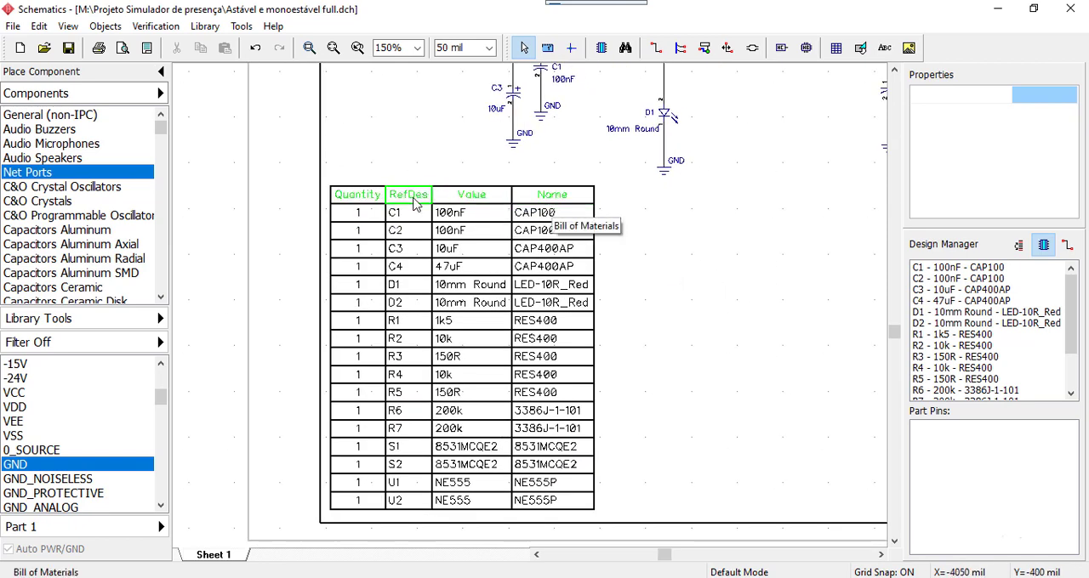
pyautogui.doubleClick(557, 204)
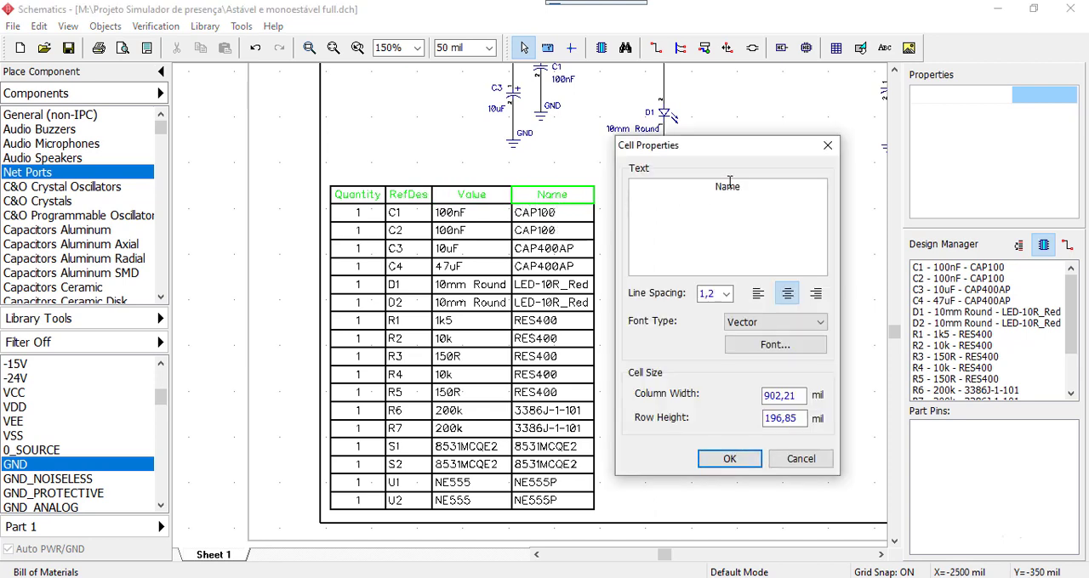
pyautogui.moveTo(745, 185); pyautogui.dragTo(660, 185)
pyautogui.write('Foot Print')
pyautogui.click(725, 459)
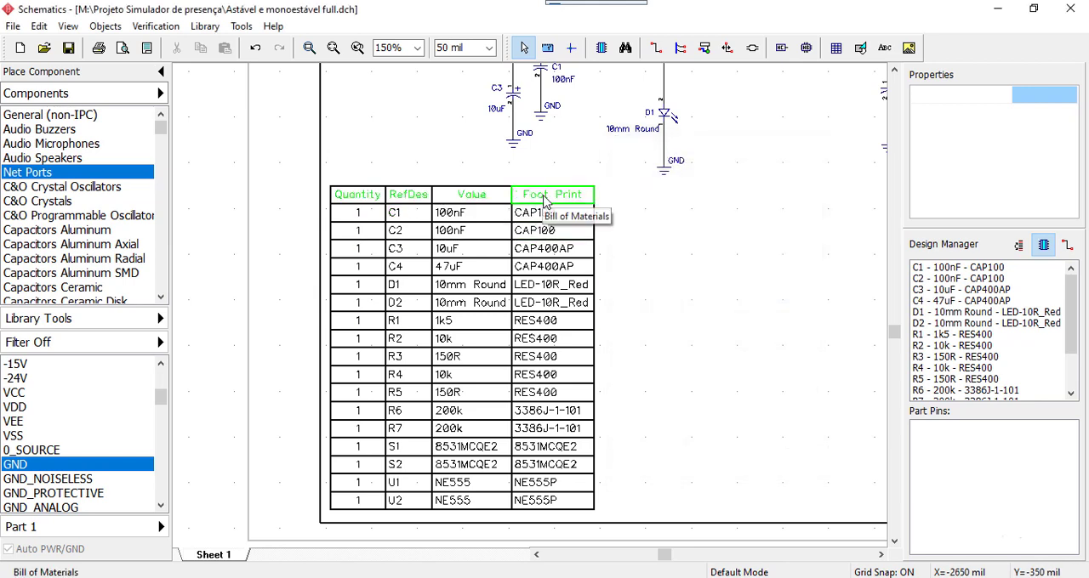
# Change the Foot Print entry of U1 in the bill of materials table to DIP8
pyautogui.doubleClick(534, 489)
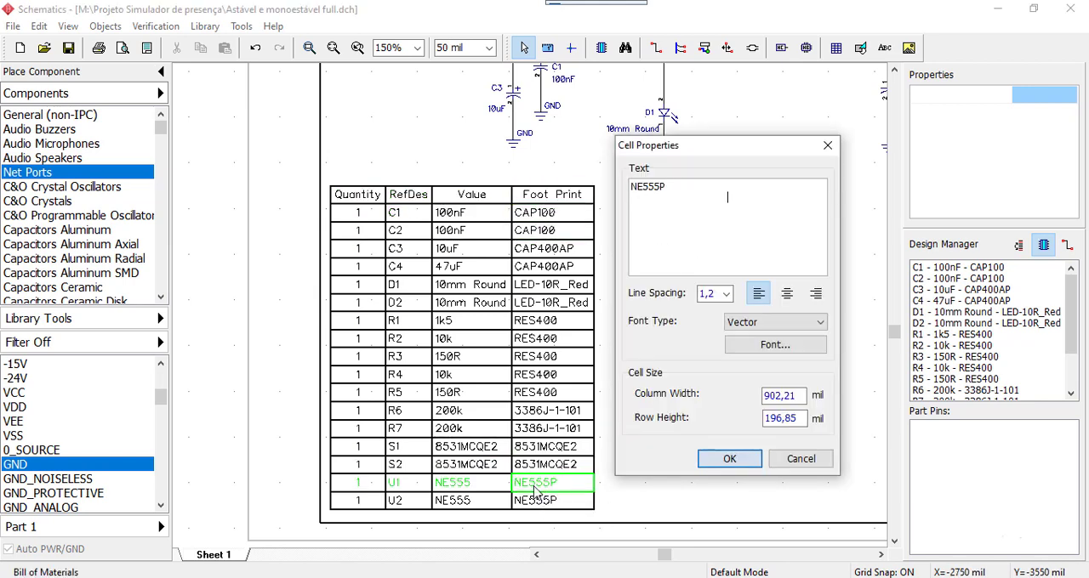
pyautogui.doubleClick(650, 185)
pyautogui.write('DIP8')
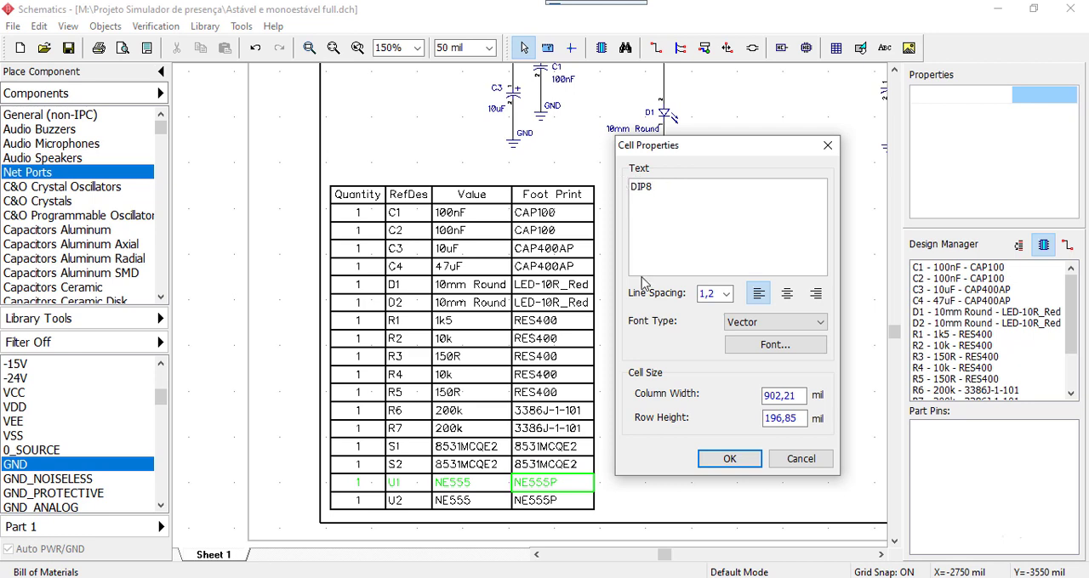
pyautogui.click(729, 459)
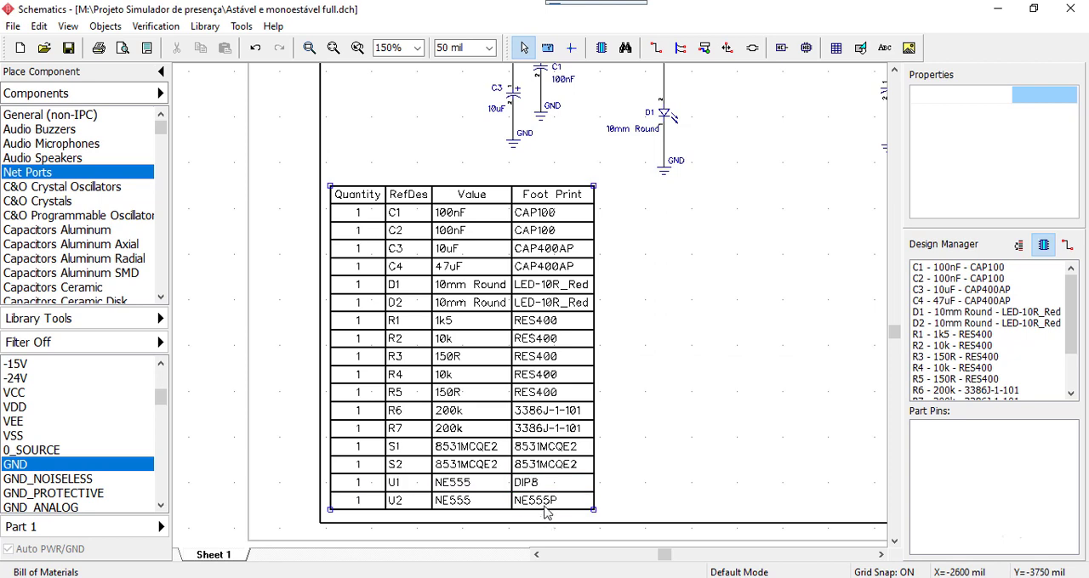
# Change the Foot Print entry of U2 in the bill of materials table to DIP8
pyautogui.doubleClick(549, 501)
pyautogui.doubleClick(667, 188)
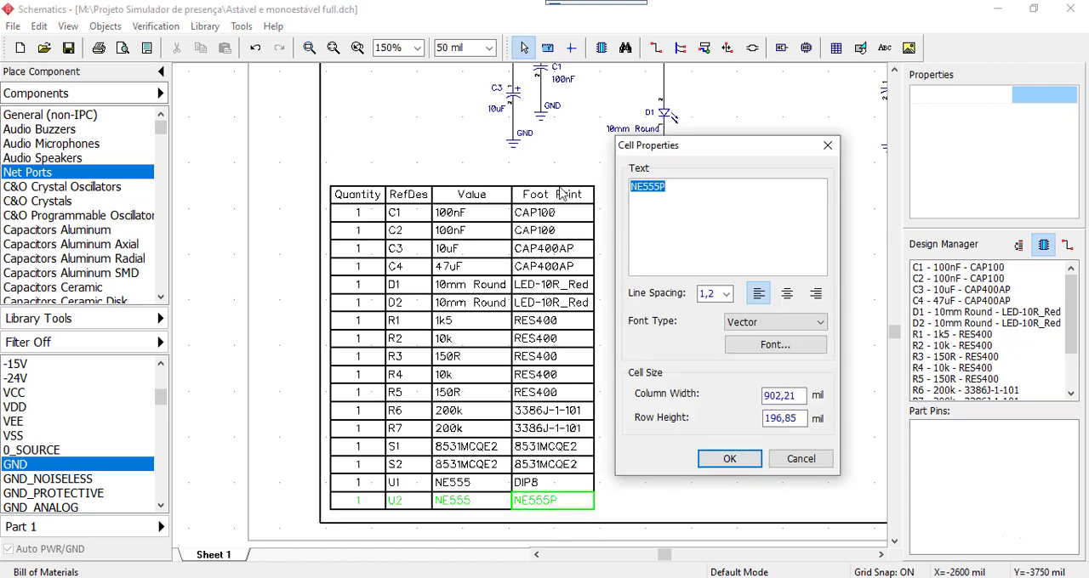
pyautogui.write('Dip8')
pyautogui.doubleClick(653, 188)
pyautogui.write('D')
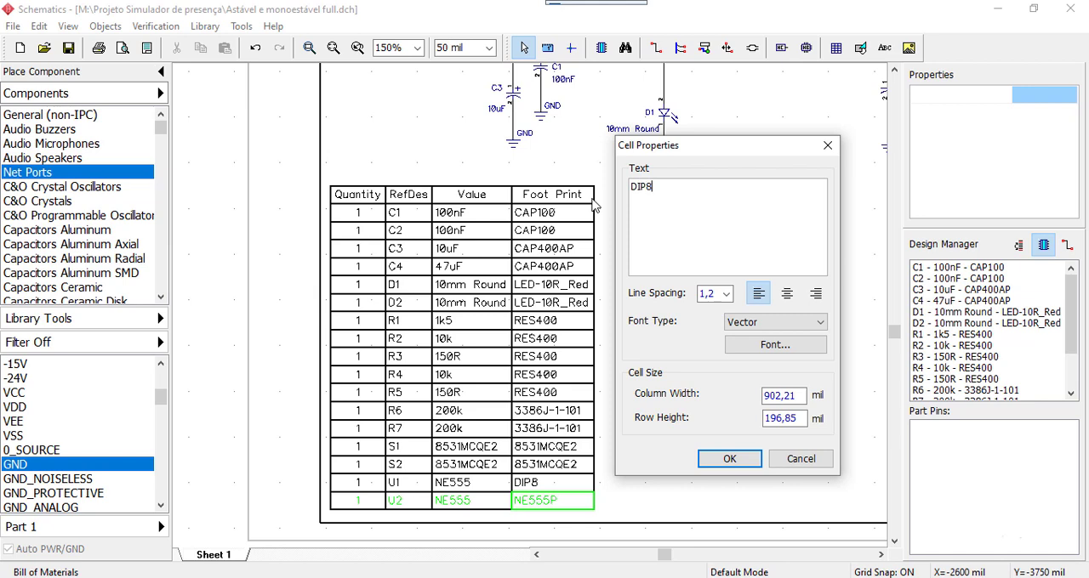
pyautogui.click(729, 459)
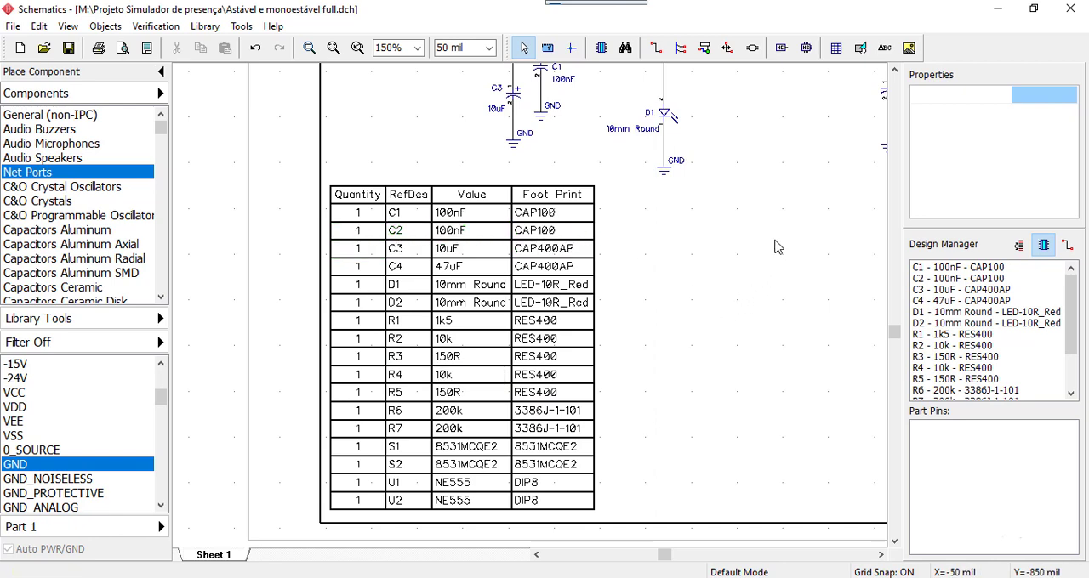
# Move the whole astable circuit up slightly to leave more space above the bill of materials table
pyautogui.scroll(-1, 746, 296)
pyautogui.moveTo(759, 188); pyautogui.dragTo(630, 301, button='middle')
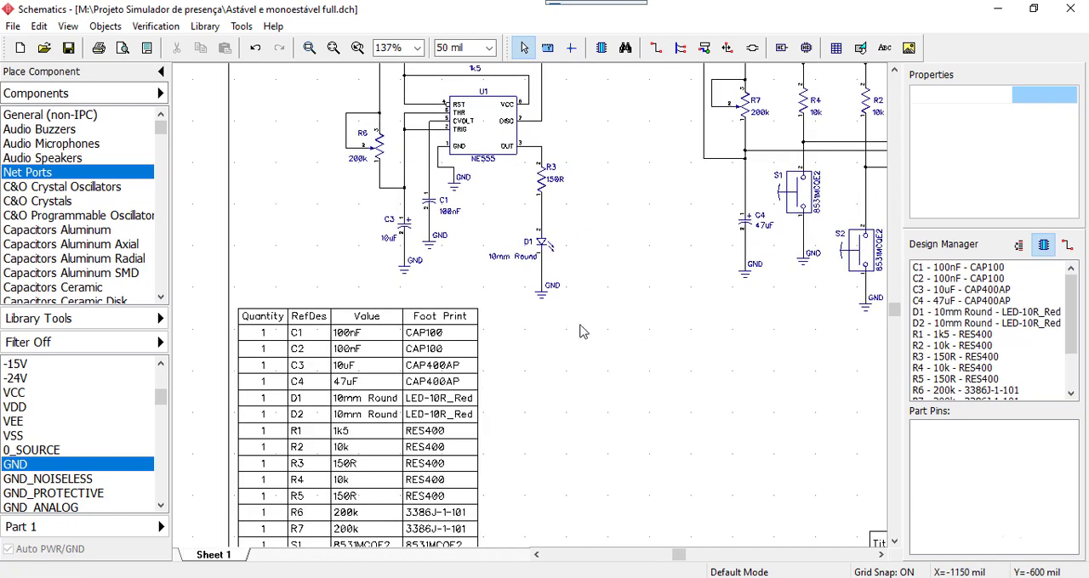
pyautogui.scroll(-1, 587, 328)
pyautogui.scroll(-1, 681, 289)
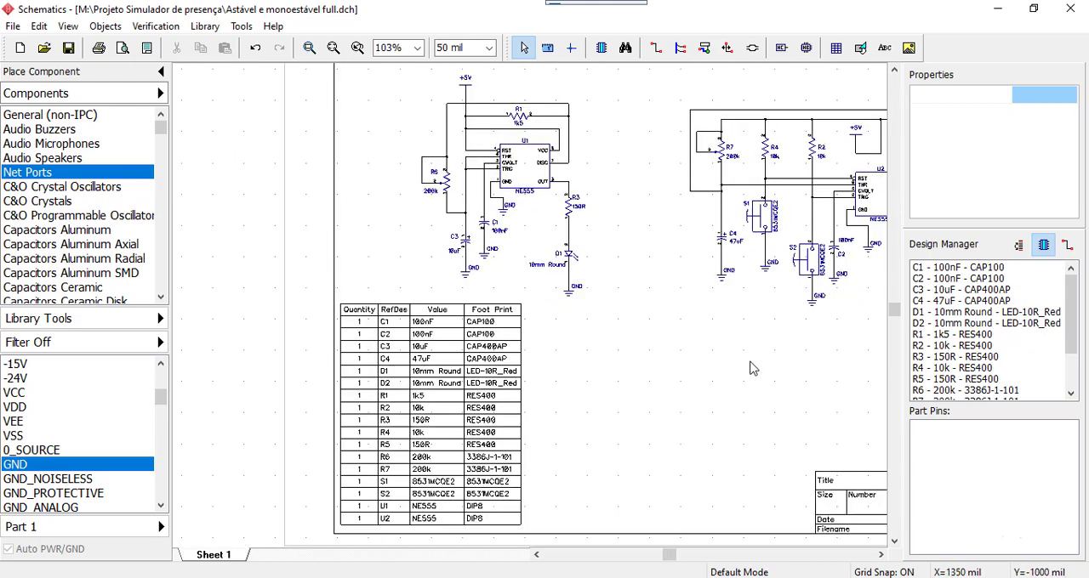
pyautogui.moveTo(751, 368); pyautogui.dragTo(627, 360, button='middle')
pyautogui.scroll(1, 627, 360)
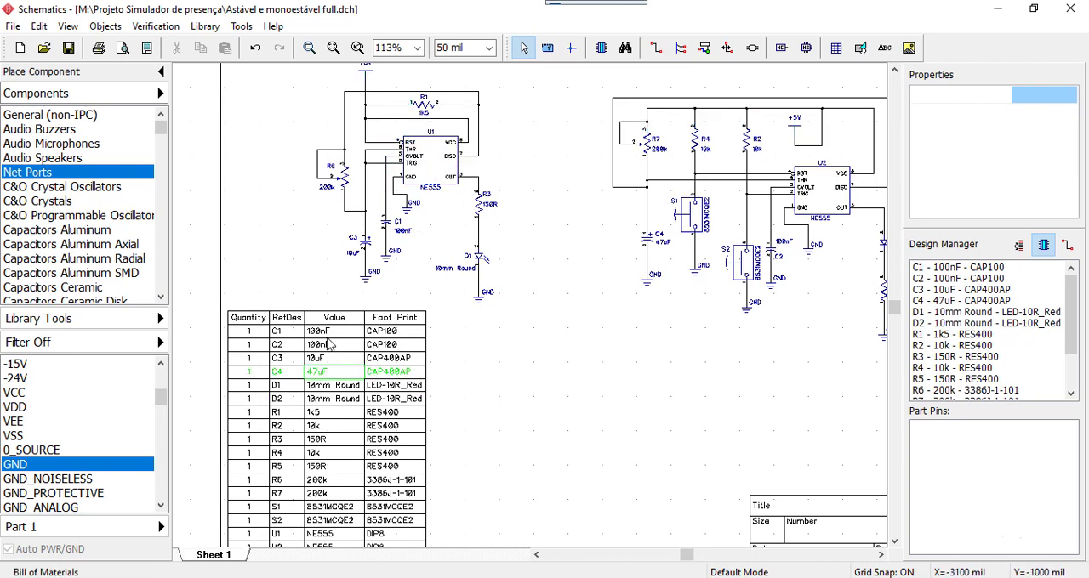
pyautogui.moveTo(533, 413); pyautogui.dragTo(532, 438, button='middle')
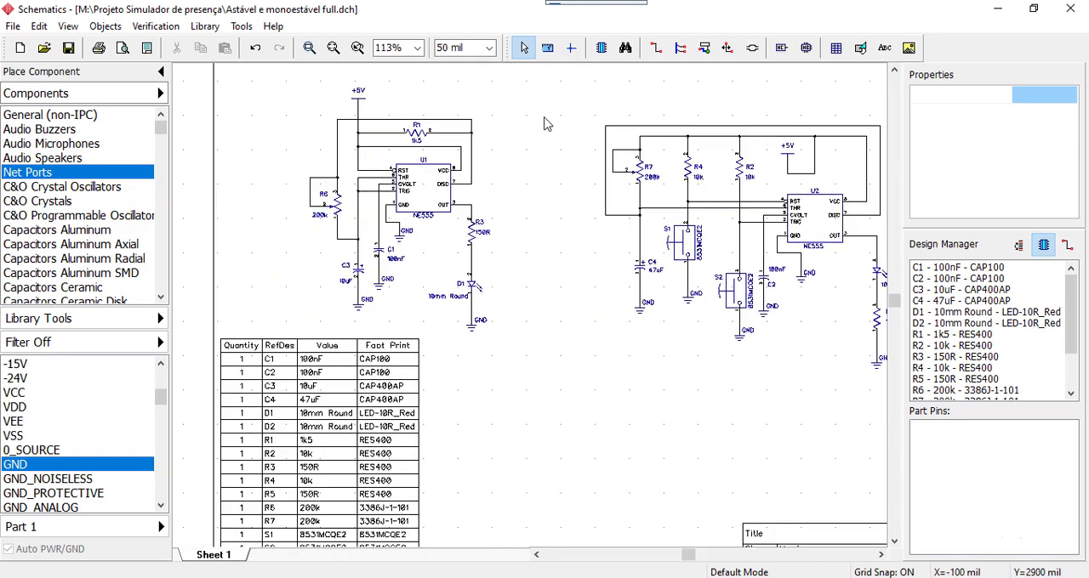
pyautogui.moveTo(293, 75); pyautogui.dragTo(556, 342)
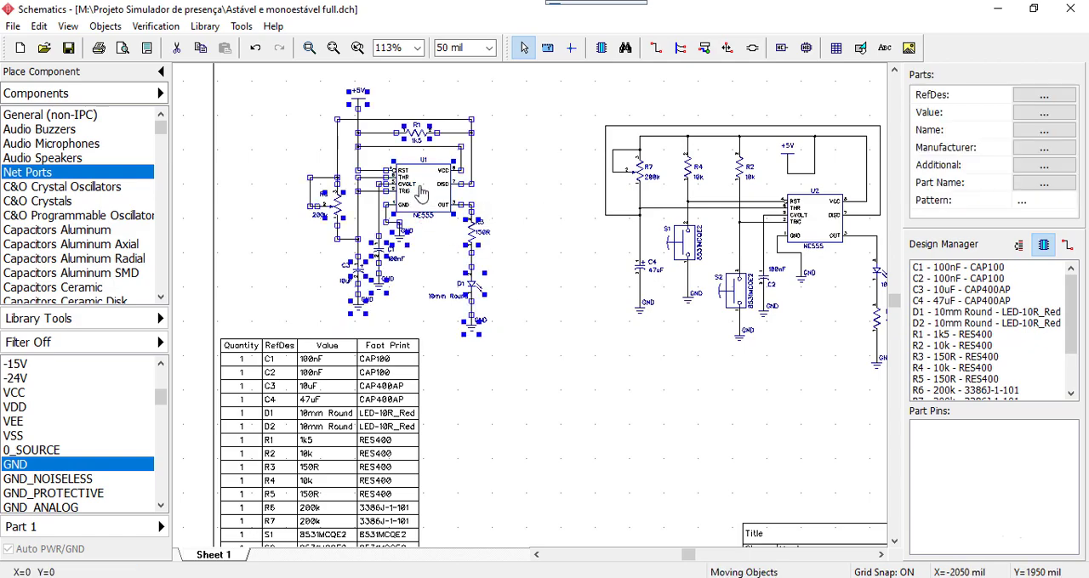
pyautogui.moveTo(421, 193); pyautogui.dragTo(421, 187)
pyautogui.click(582, 235)
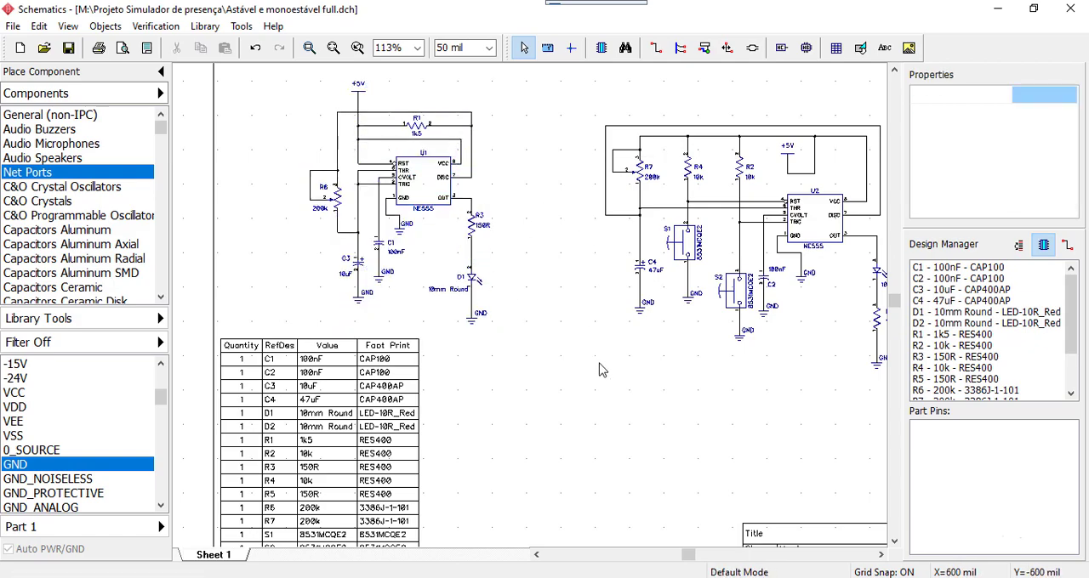
# Add the unaccented line "Circuito Astavel e Monoestavel" below the Title label in the title block
pyautogui.moveTo(567, 355); pyautogui.dragTo(498, 285, button='middle')
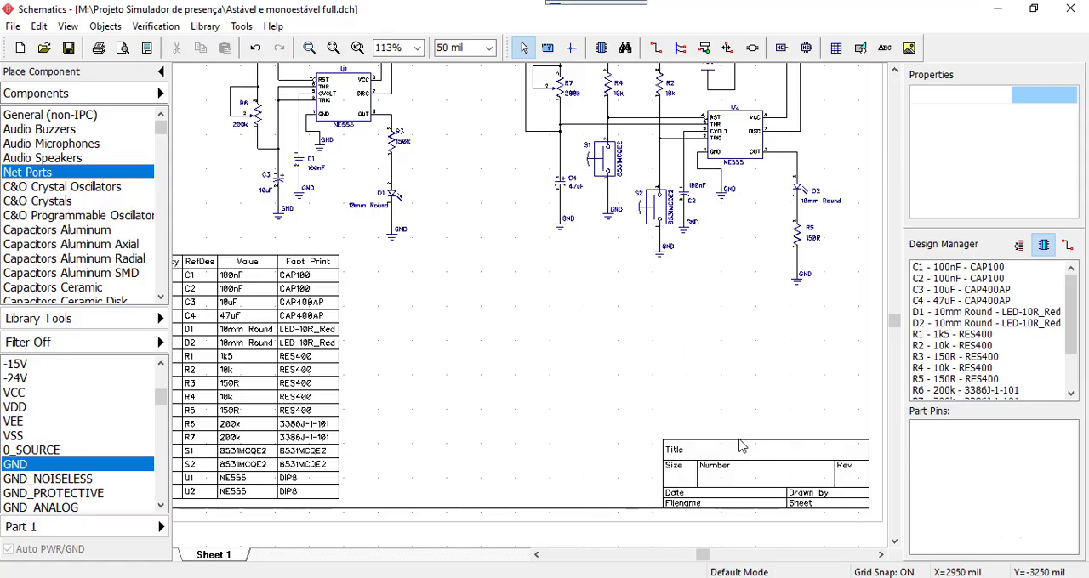
pyautogui.moveTo(746, 369); pyautogui.dragTo(627, 301, button='middle')
pyautogui.scroll(5, 638, 301)
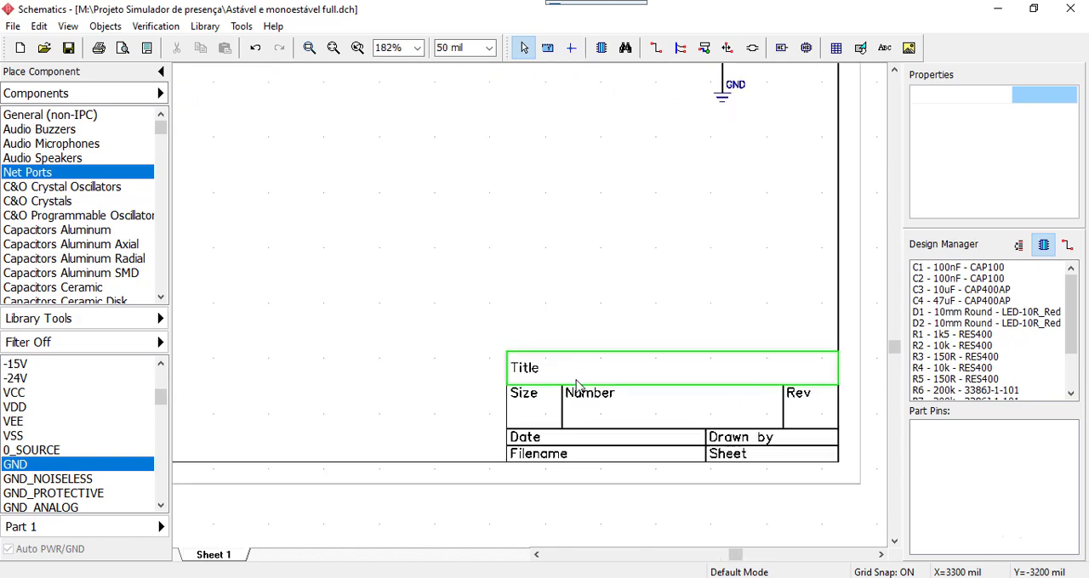
pyautogui.moveTo(632, 255); pyautogui.dragTo(525, 226, button='middle')
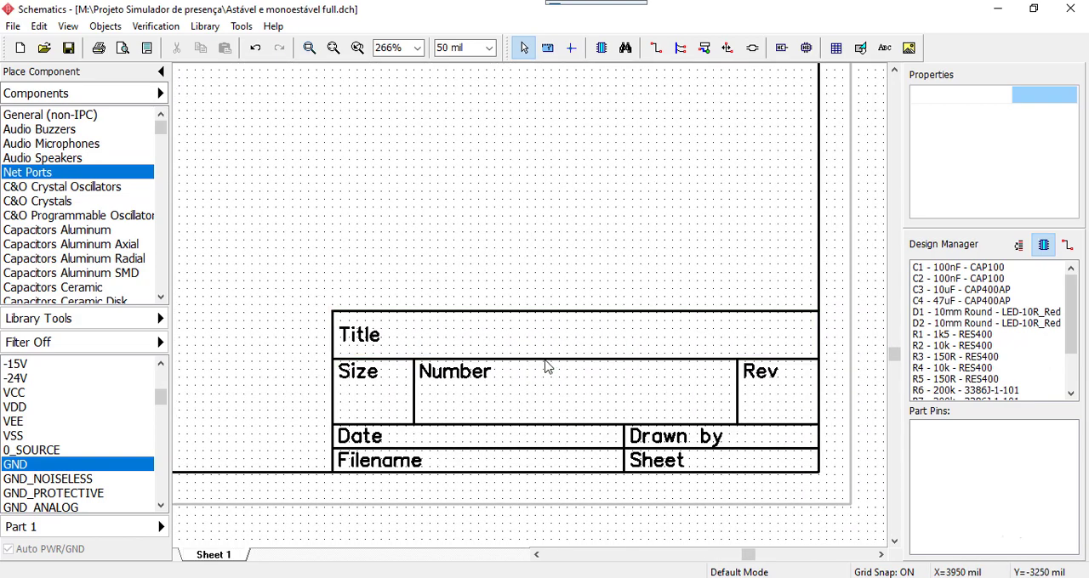
pyautogui.doubleClick(392, 342)
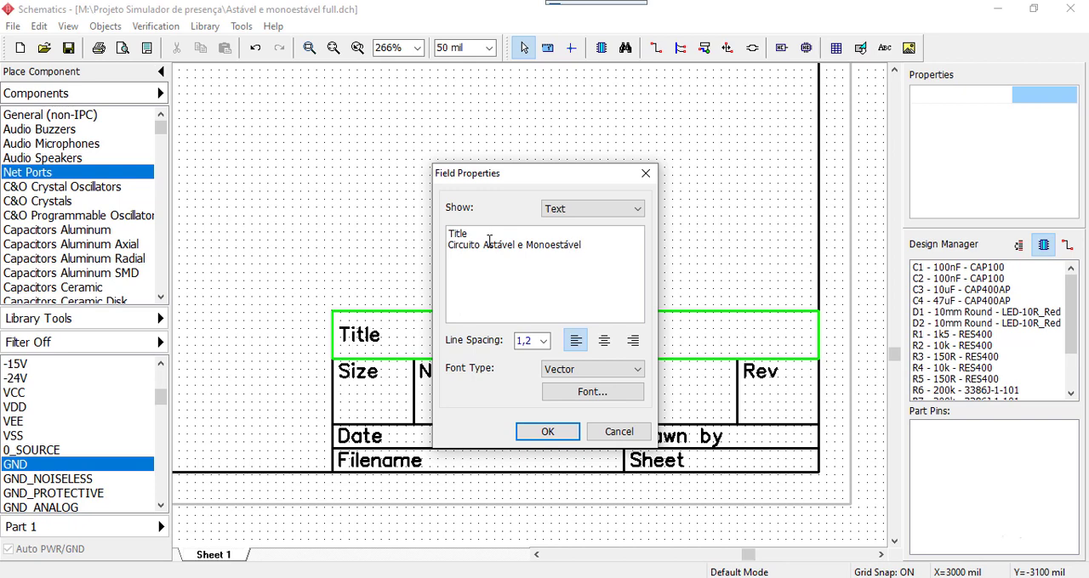
pyautogui.click(553, 433)
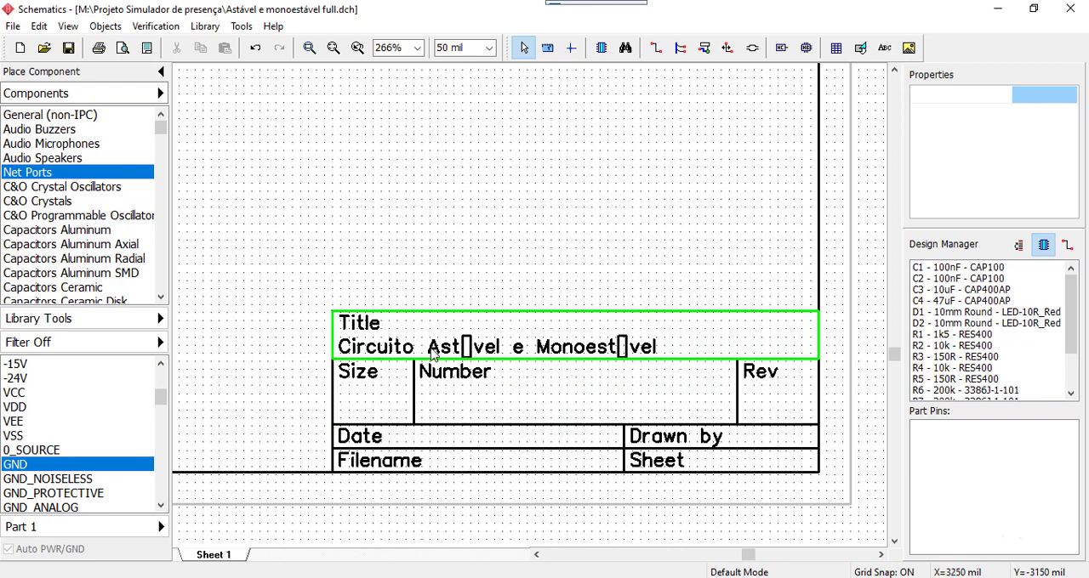
pyautogui.doubleClick(466, 355)
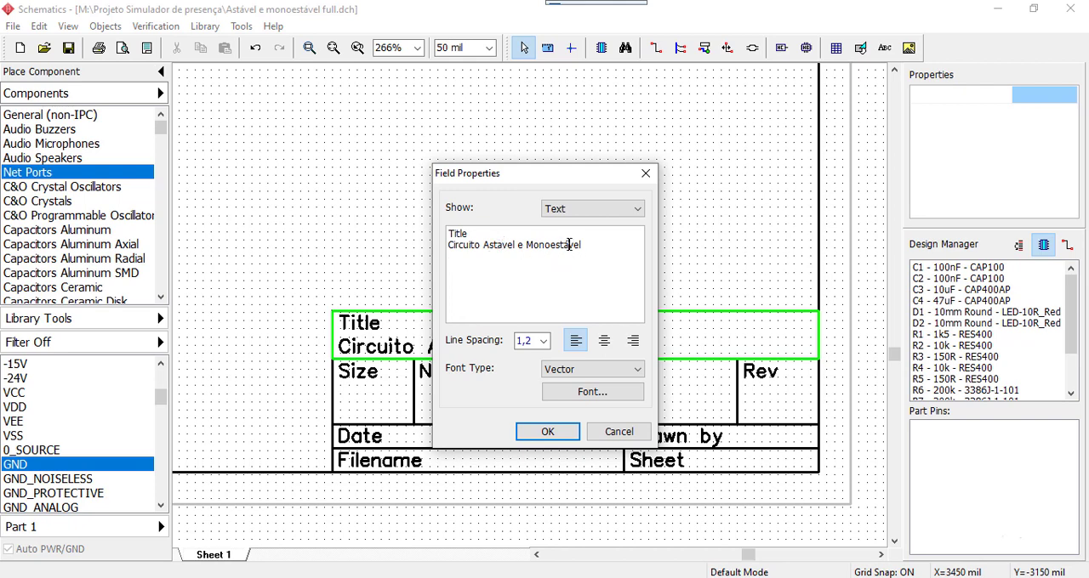
pyautogui.click(548, 432)
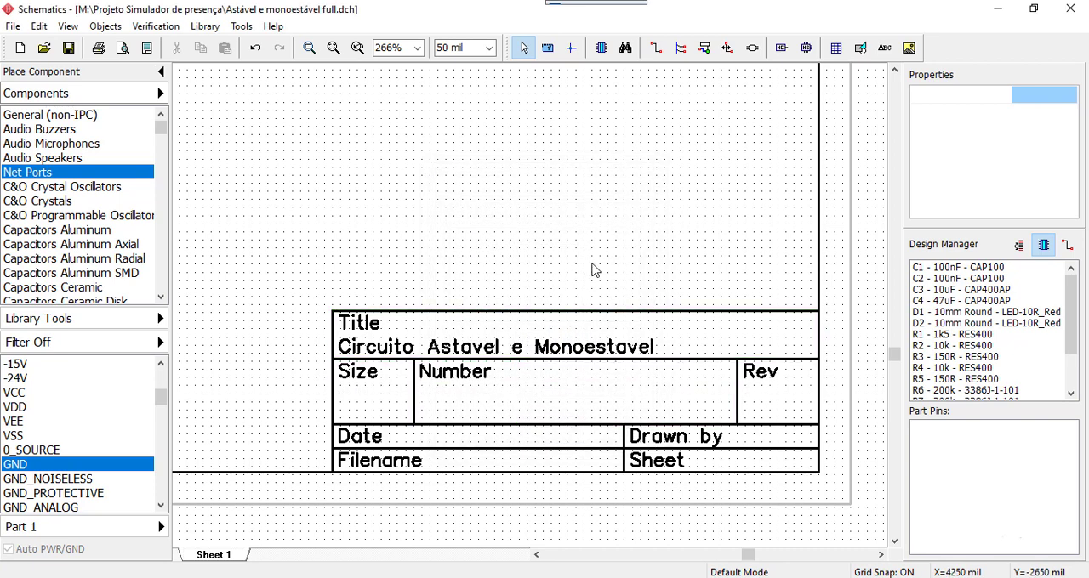
# Enter A4 in the Size field and 1.0 in the Rev field of the title block
pyautogui.moveTo(593, 248); pyautogui.dragTo(607, 225, button='middle')
pyautogui.doubleClick(391, 379)
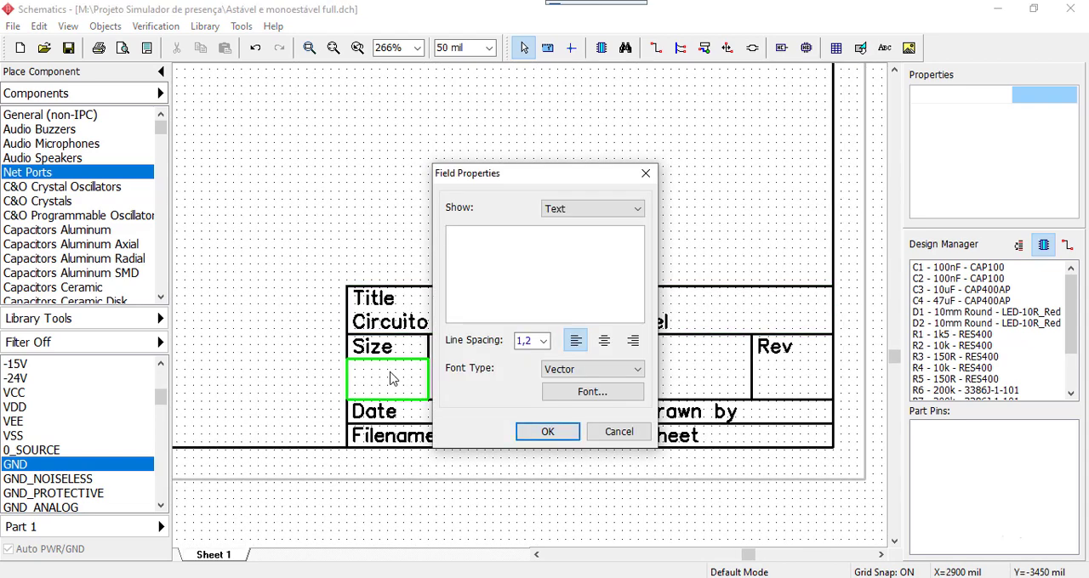
pyautogui.click(549, 432)
pyautogui.doubleClick(809, 392)
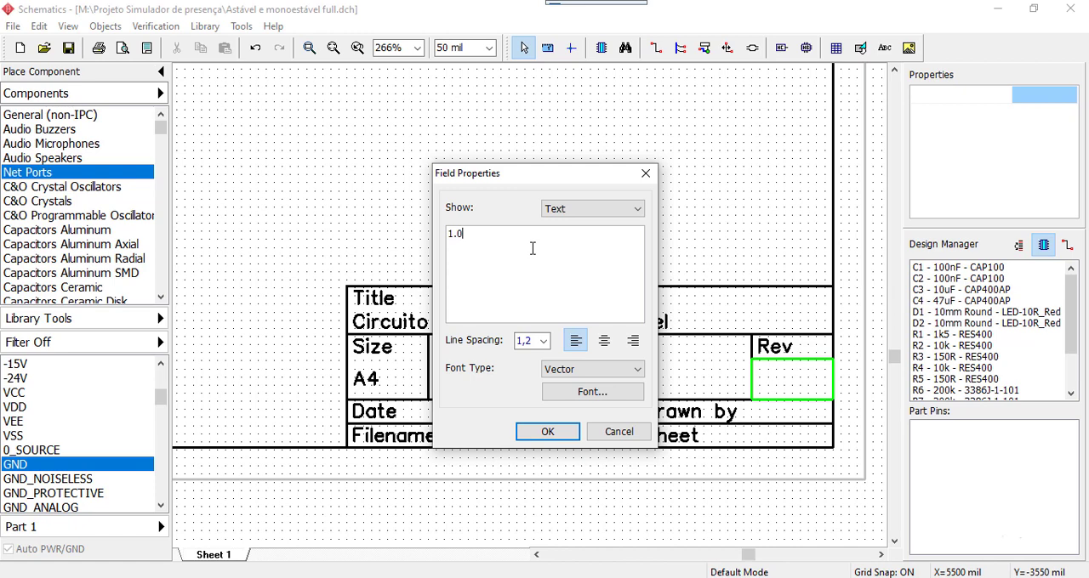
pyautogui.click(547, 431)
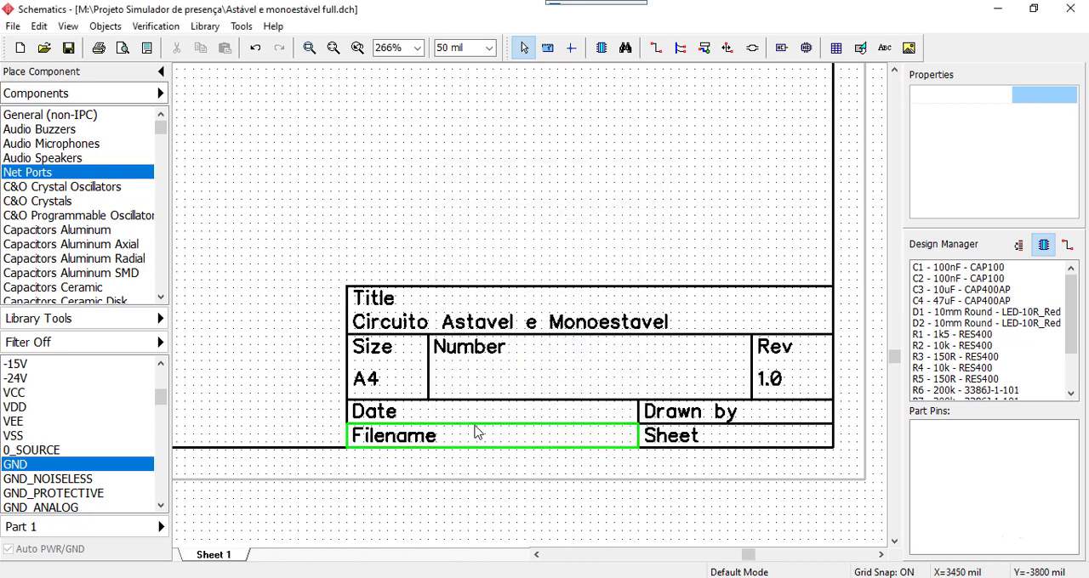
# Fill in the title block date as 25/04/2021 and the sheet number as 1/1, leaving the Filename field as it is
pyautogui.doubleClick(441, 423)
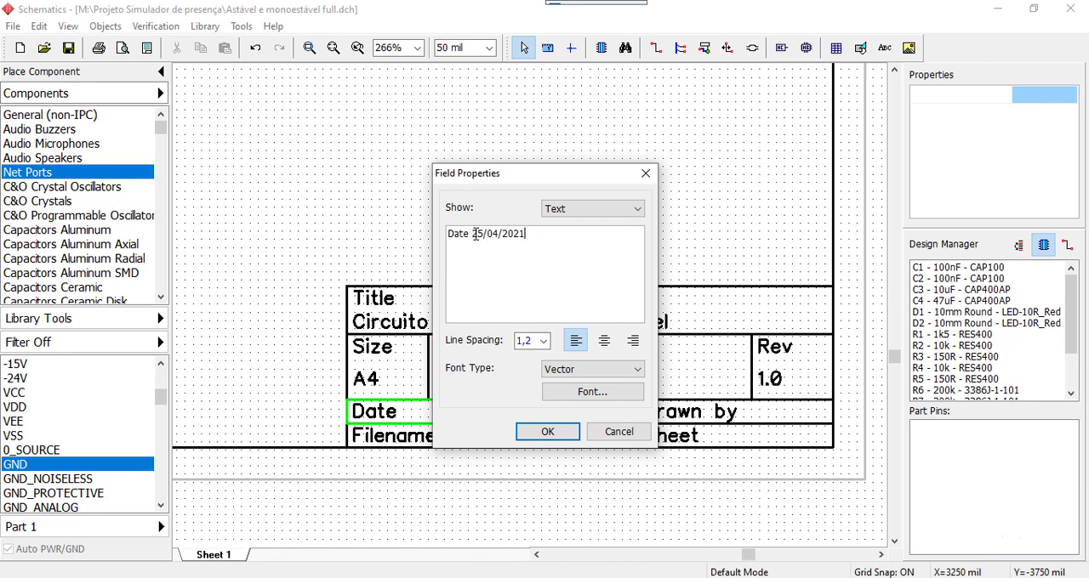
pyautogui.click(538, 438)
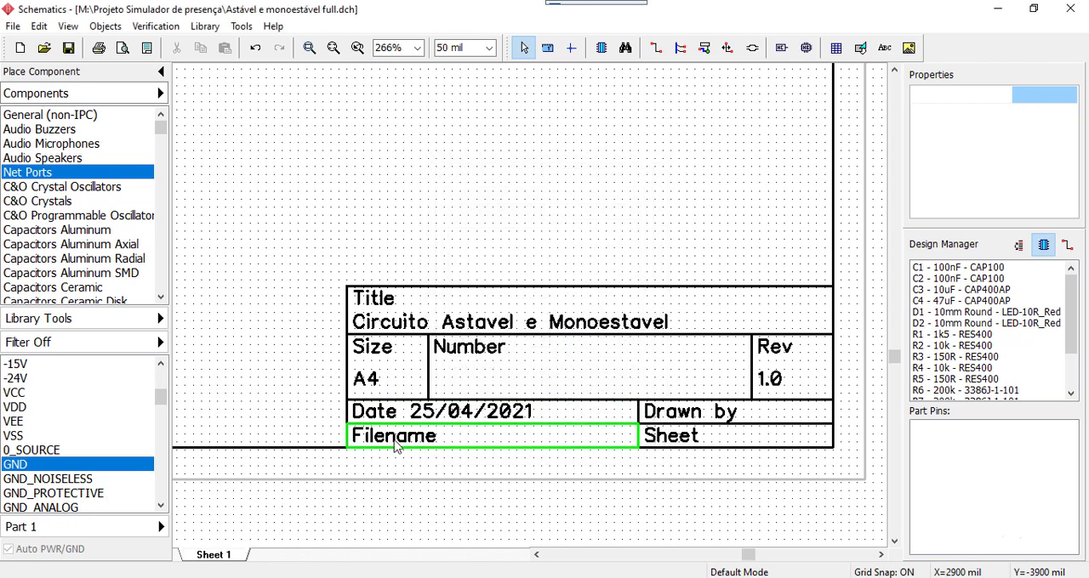
pyautogui.doubleClick(423, 439)
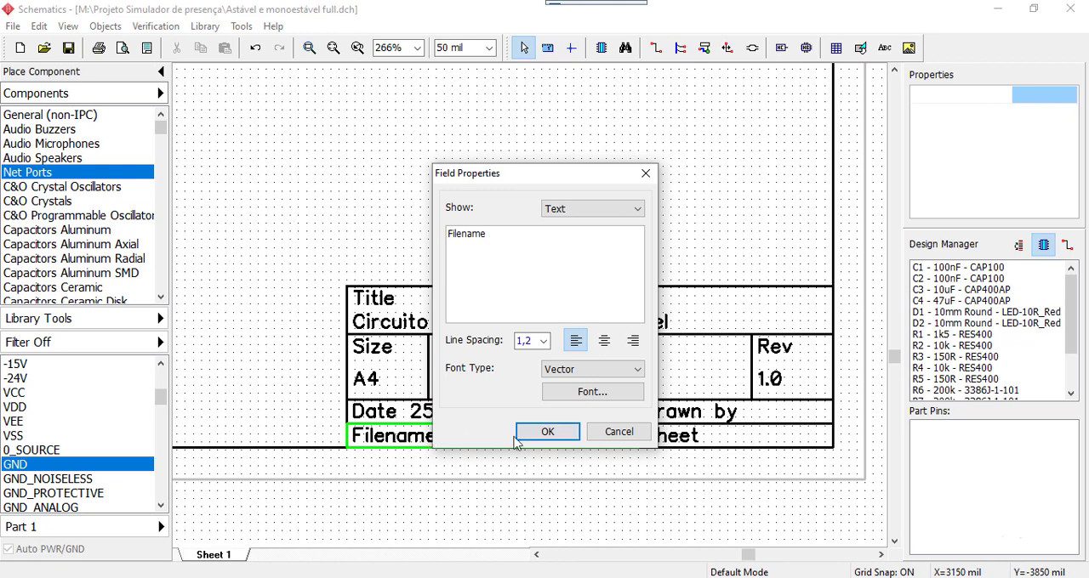
pyautogui.click(620, 434)
pyautogui.doubleClick(691, 443)
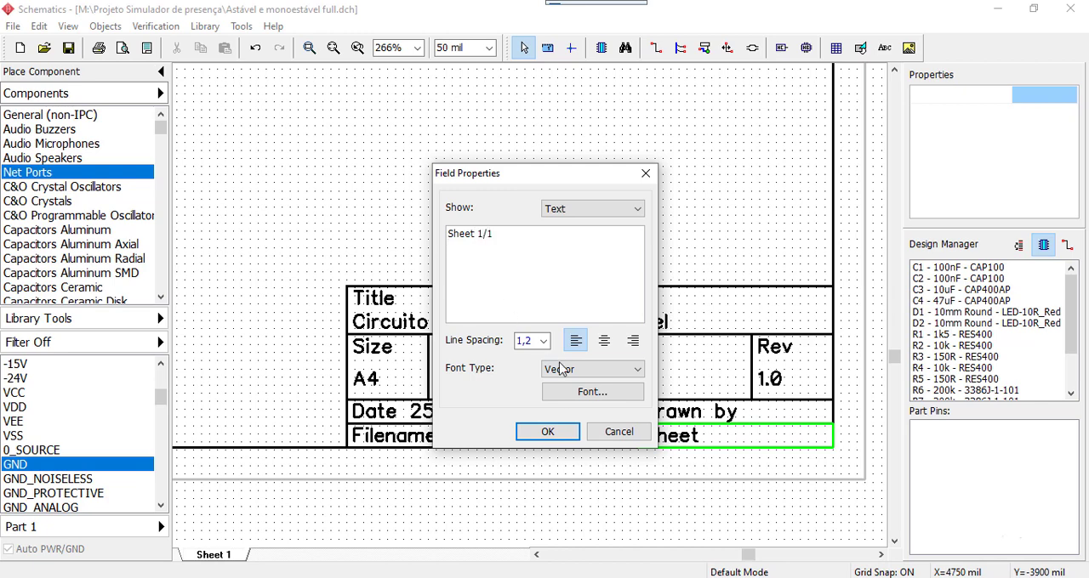
pyautogui.click(557, 433)
# Review the overall sheet layout and the filled-in fields of the title block
pyautogui.scroll(-3, 516, 241)
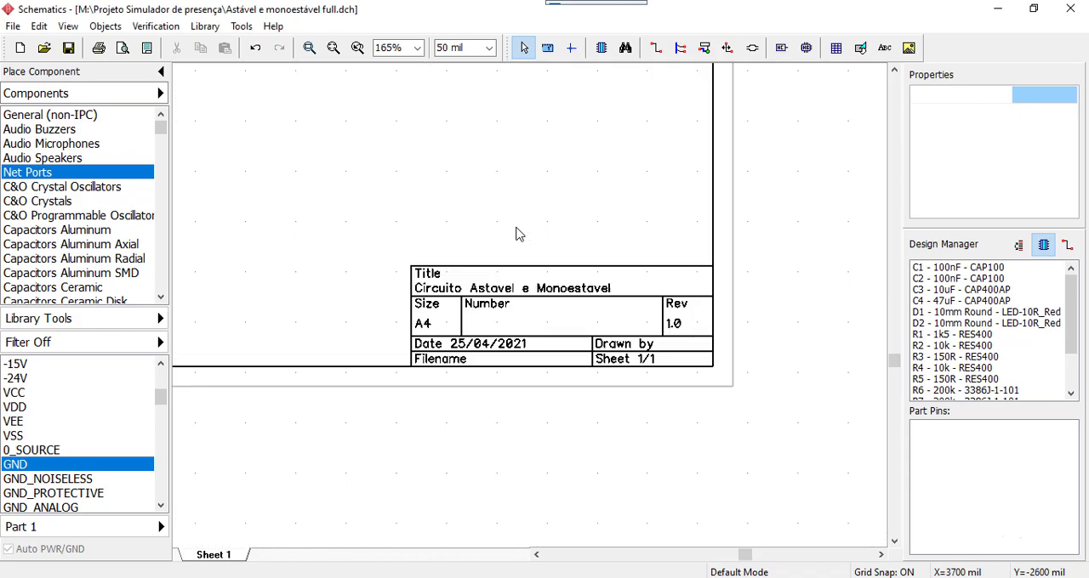
pyautogui.scroll(-1, 522, 215)
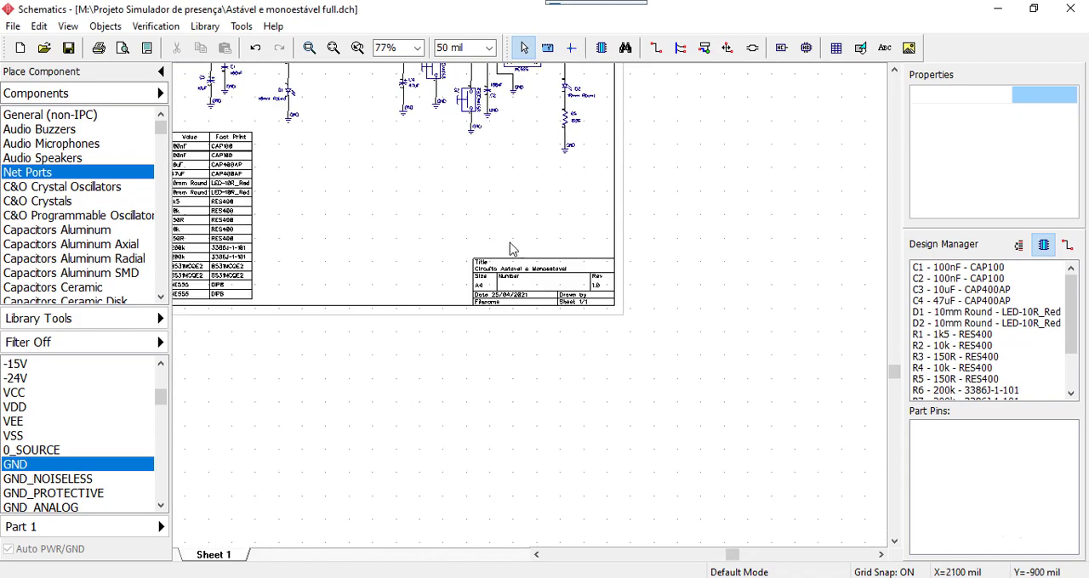
pyautogui.moveTo(482, 227); pyautogui.dragTo(627, 354, button='middle')
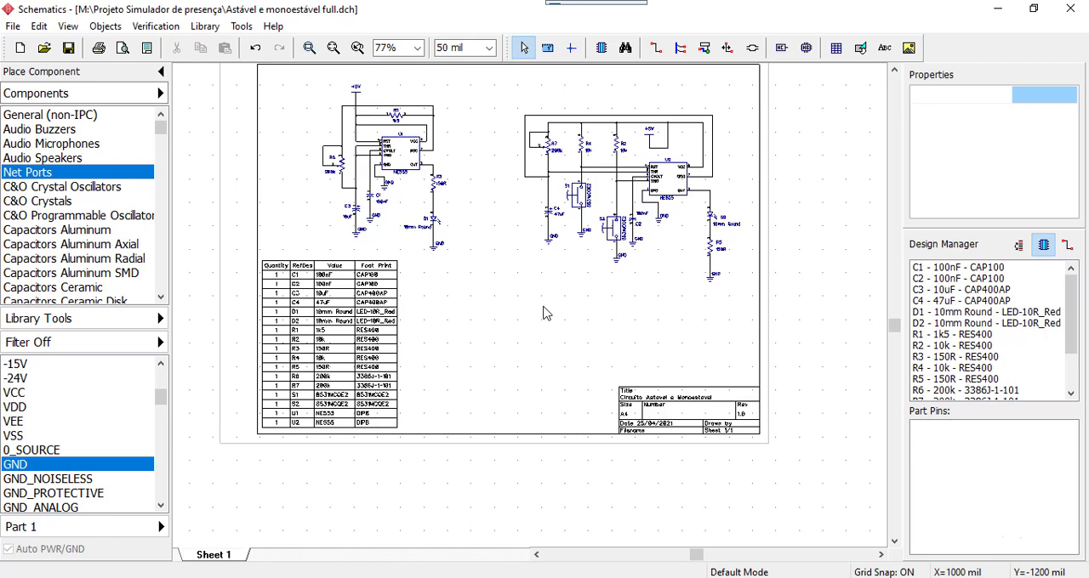
pyautogui.scroll(2, 705, 371)
pyautogui.scroll(2, 705, 371)
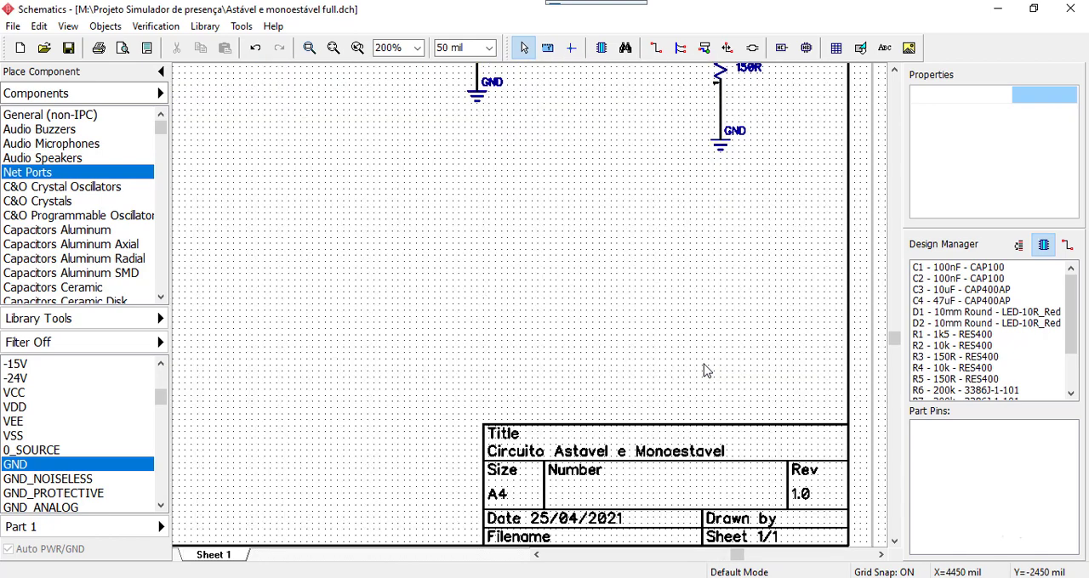
pyautogui.moveTo(720, 366); pyautogui.dragTo(507, 153, button='middle')
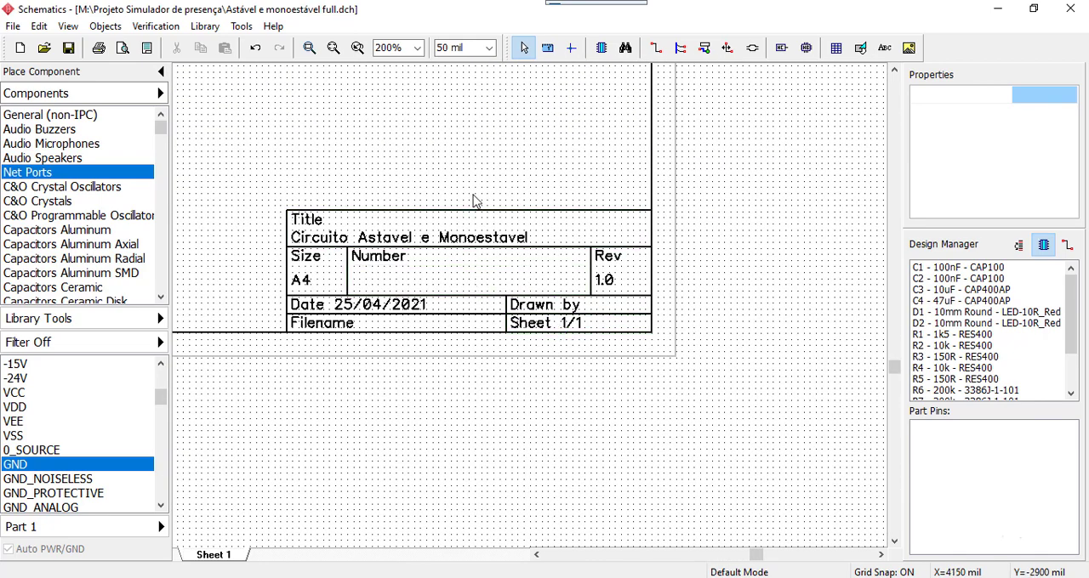
pyautogui.moveTo(491, 188); pyautogui.dragTo(579, 196, button='middle')
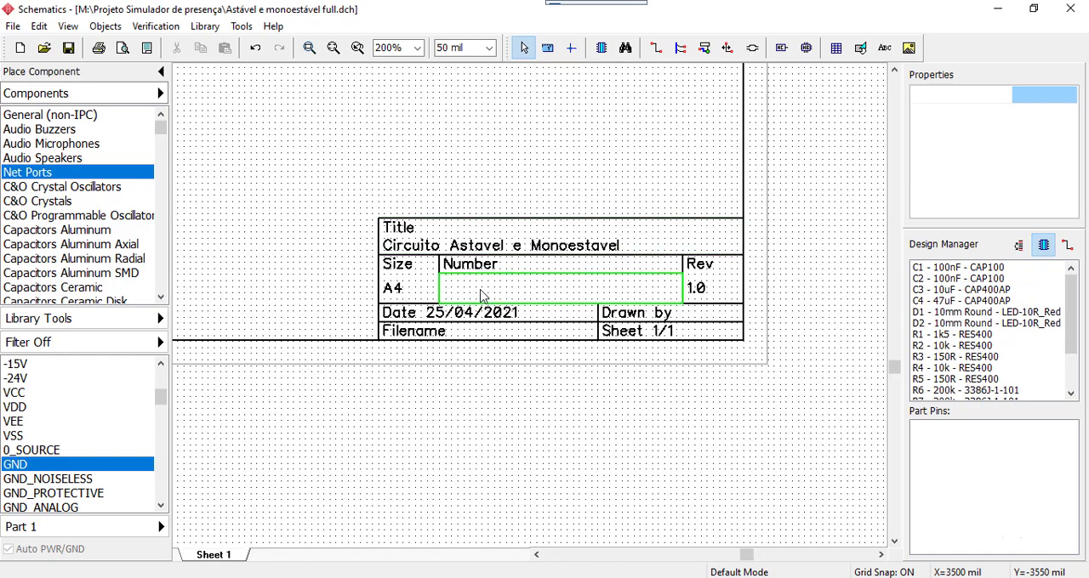
# Replace the Number label in the title block with "Aluno:" followed by the student's name
pyautogui.scroll(1, 508, 163)
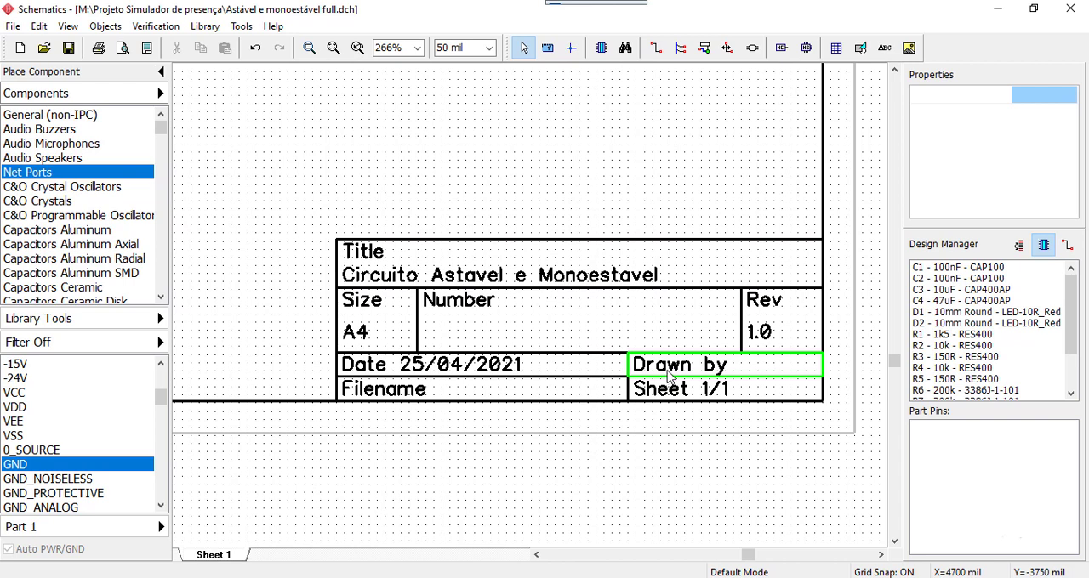
pyautogui.doubleClick(454, 308)
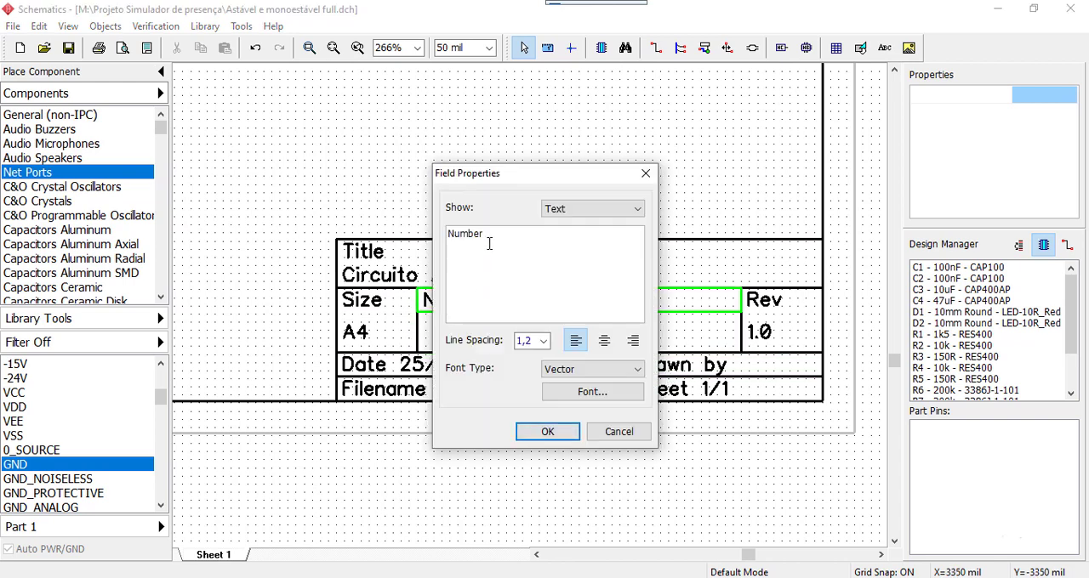
pyautogui.moveTo(492, 236); pyautogui.dragTo(446, 230)
pyautogui.write('Aluno:')
pyautogui.click(547, 432)
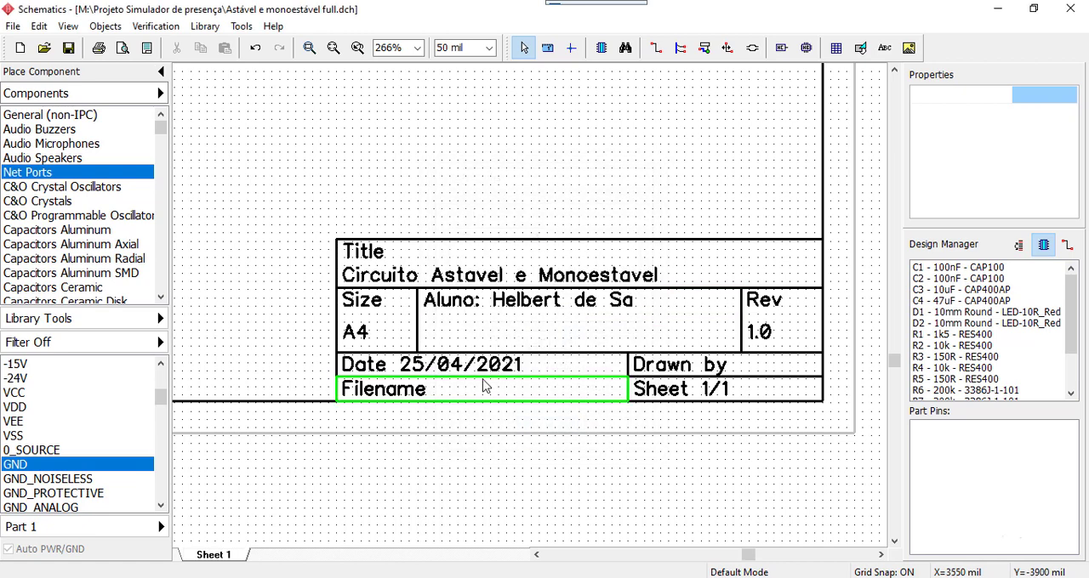
# Move the student's name out of the "Aluno:" field into the empty title block field below it
pyautogui.doubleClick(570, 298)
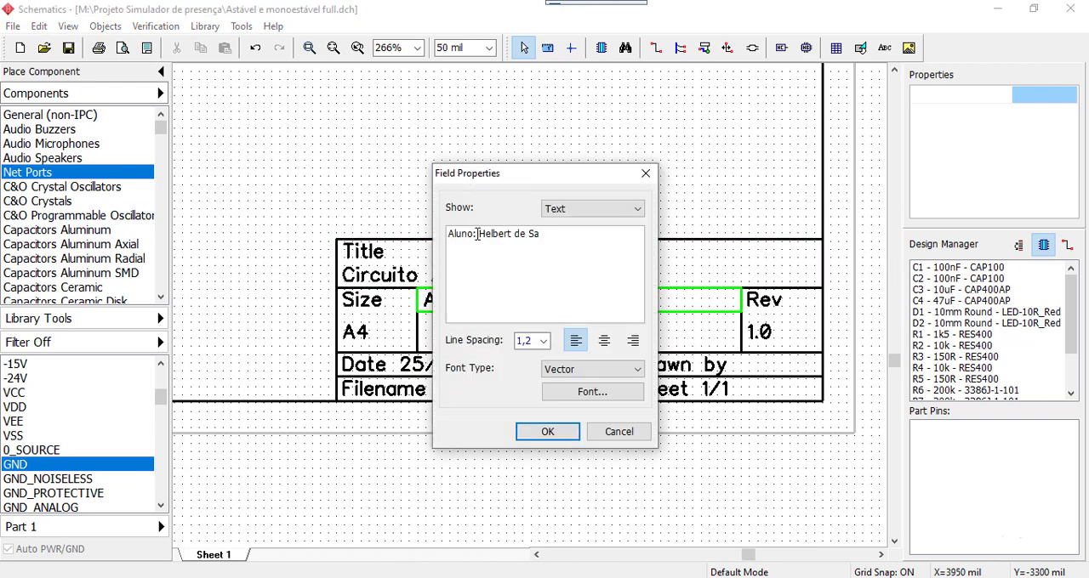
pyautogui.moveTo(477, 234); pyautogui.dragTo(567, 232)
pyautogui.hotkey('ctrl', 'c')
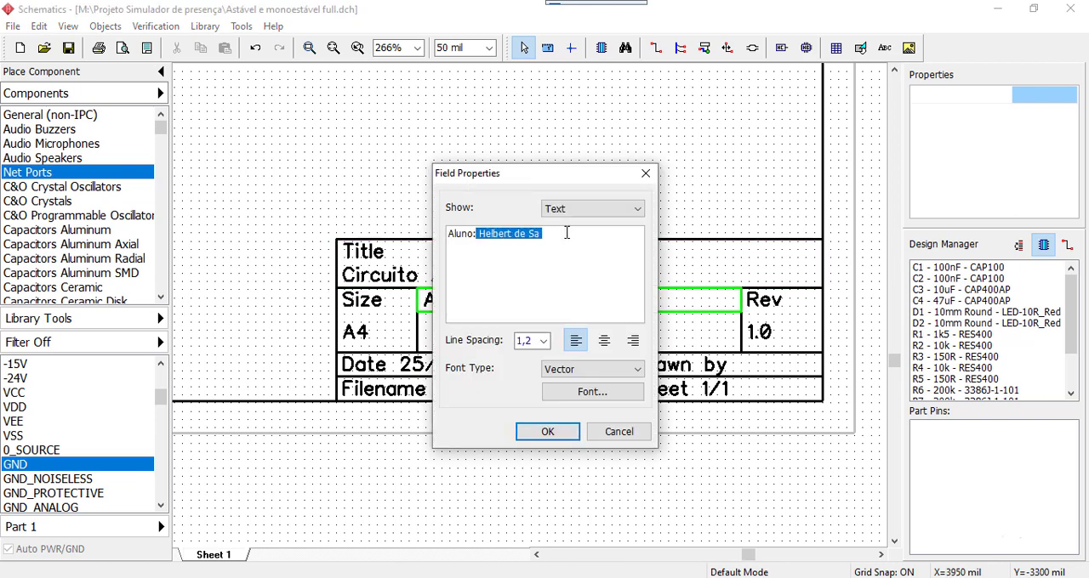
pyautogui.click(567, 232)
pyautogui.press('BackSpace')
pyautogui.press('BackSpace')
pyautogui.press('BackSpace')
pyautogui.press('BackSpace')
pyautogui.press('BackSpace')
pyautogui.press('BackSpace')
pyautogui.press('BackSpace')
pyautogui.press('BackSpace')
pyautogui.press('BackSpace')
pyautogui.press('BackSpace')
pyautogui.press('BackSpace')
pyautogui.press('BackSpace')
pyautogui.press('BackSpace')
pyautogui.press('BackSpace')
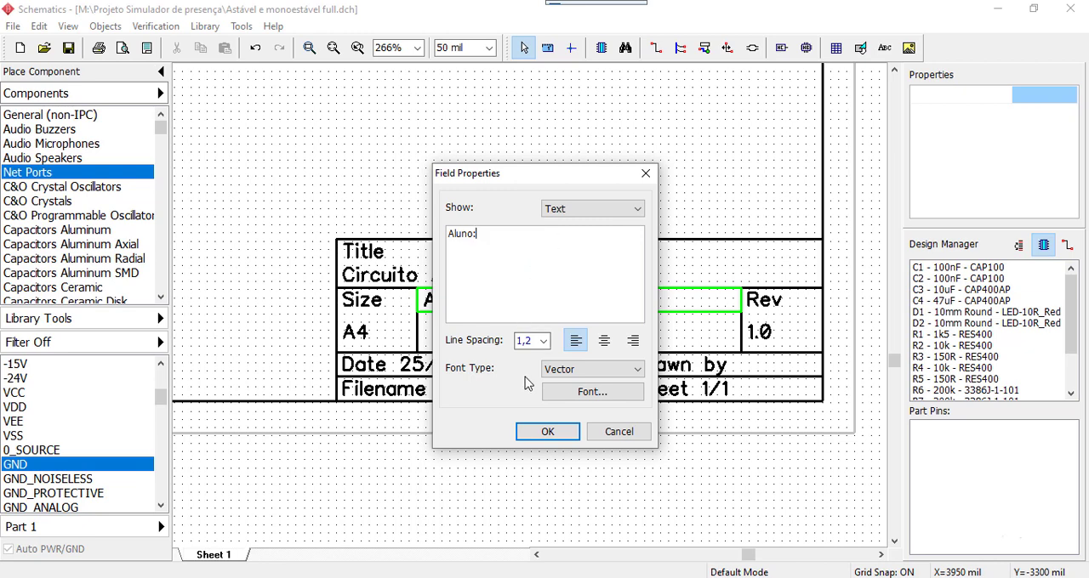
pyautogui.click(548, 431)
pyautogui.doubleClick(485, 324)
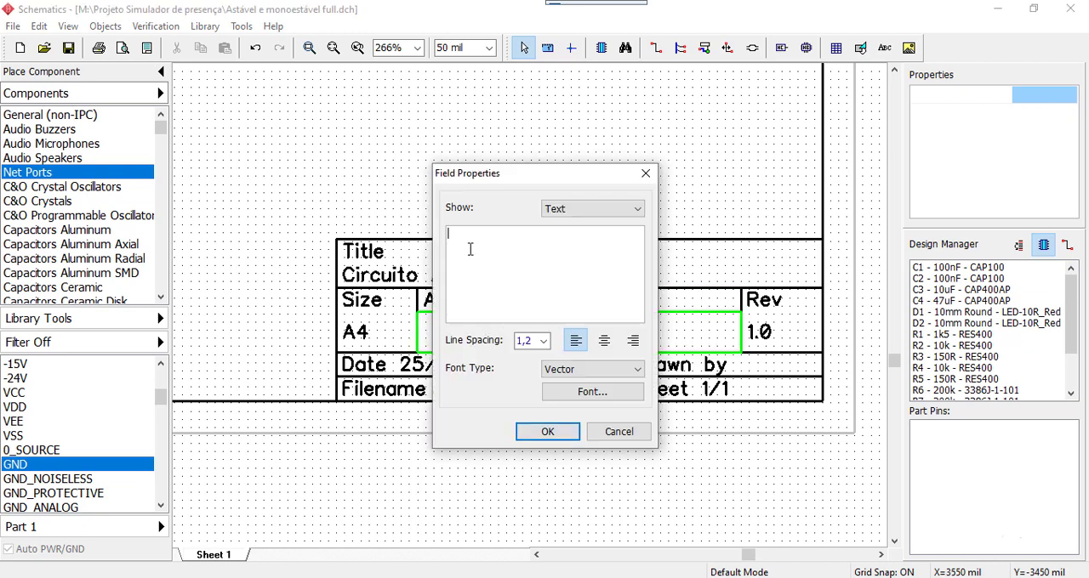
pyautogui.hotkey('ctrl', 'v')
pyautogui.click(547, 431)
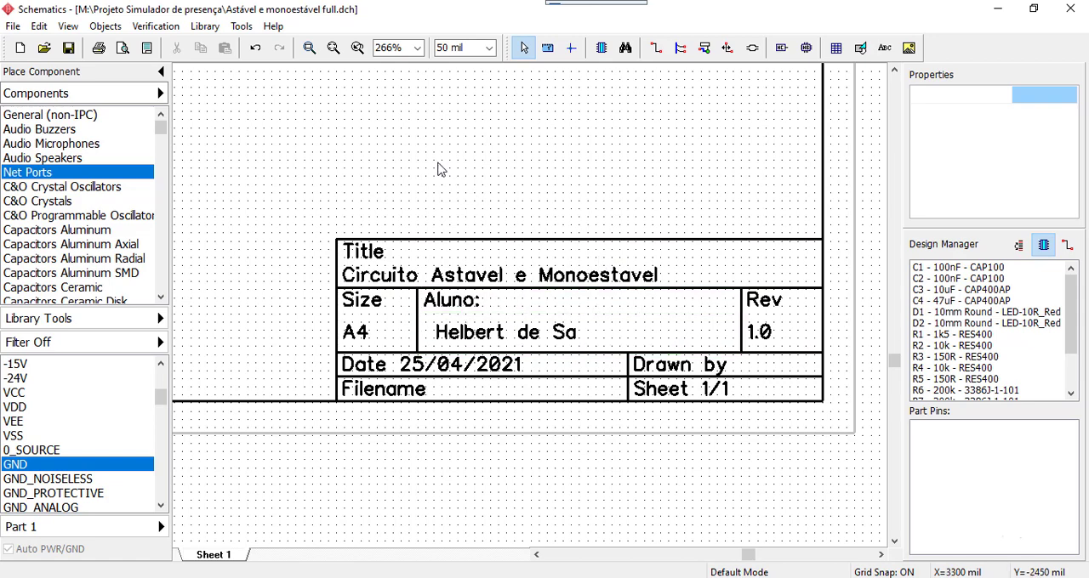
# Examine the whole sheet, including both NE555 circuits, the bill of materials table and the completed title block
pyautogui.scroll(-1, 438, 168)
pyautogui.scroll(-2, 510, 194)
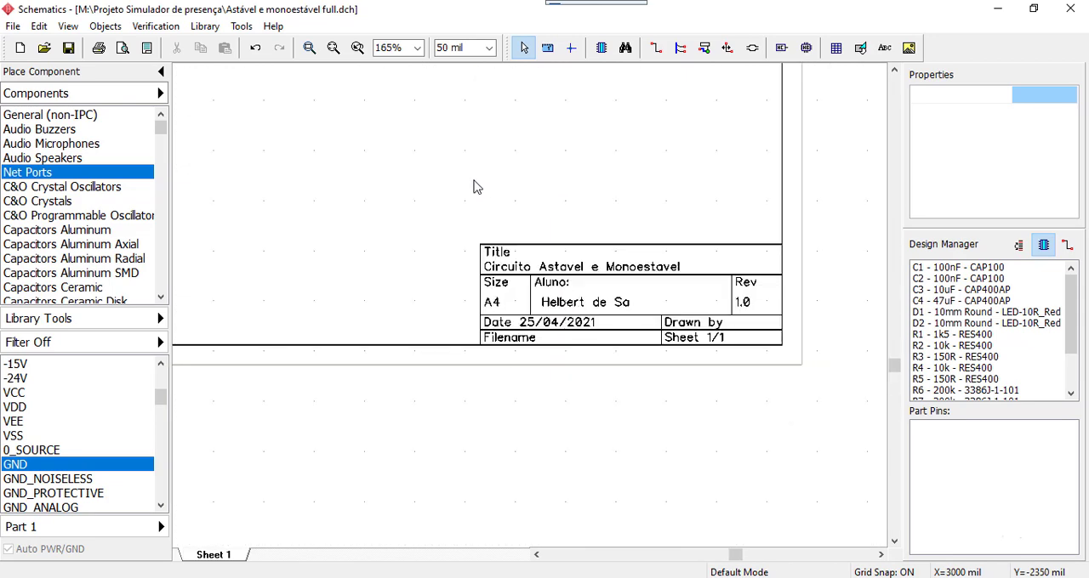
pyautogui.scroll(-2, 618, 170)
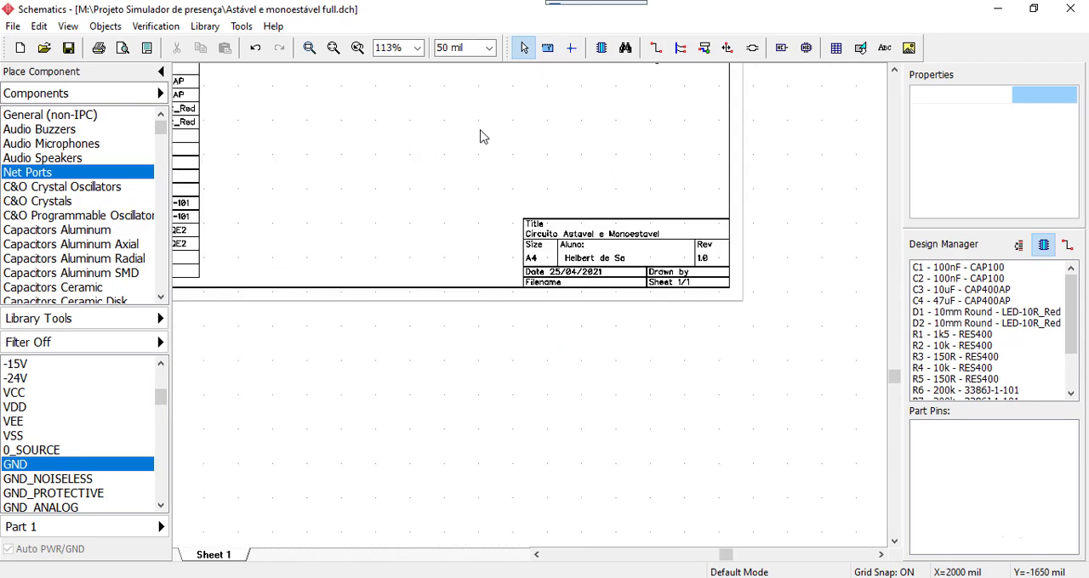
pyautogui.moveTo(483, 158); pyautogui.dragTo(612, 418, button='middle')
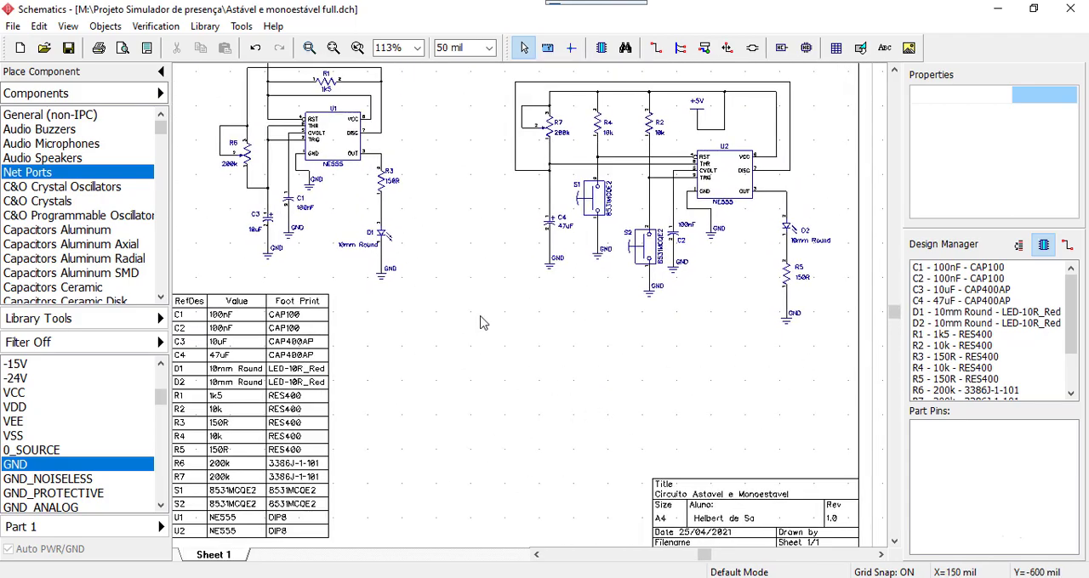
pyautogui.scroll(-1, 481, 322)
pyautogui.moveTo(499, 353); pyautogui.dragTo(521, 301, button='middle')
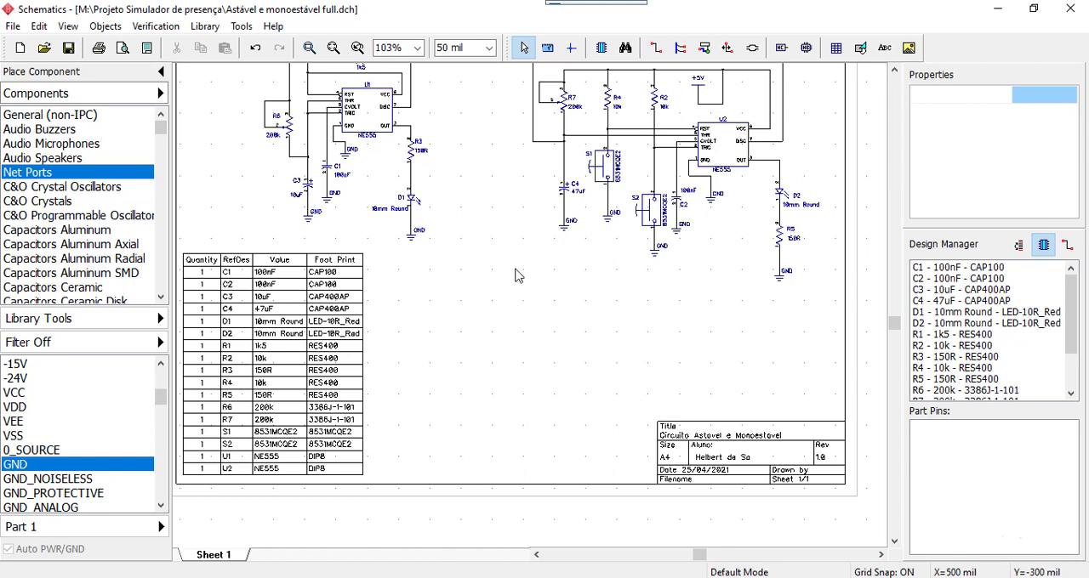
pyautogui.scroll(-1, 457, 187)
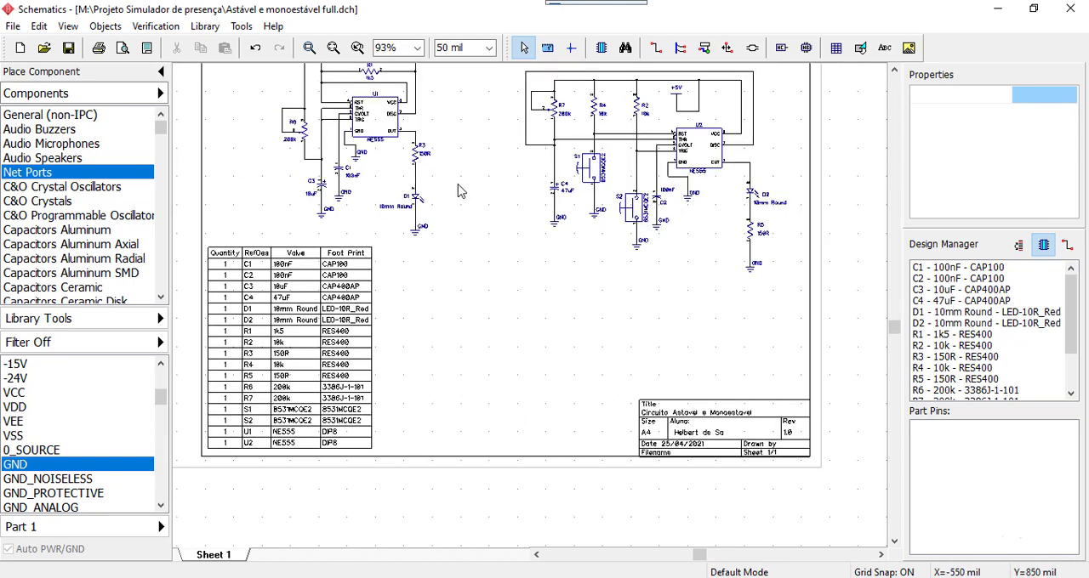
pyautogui.scroll(-2, 469, 155)
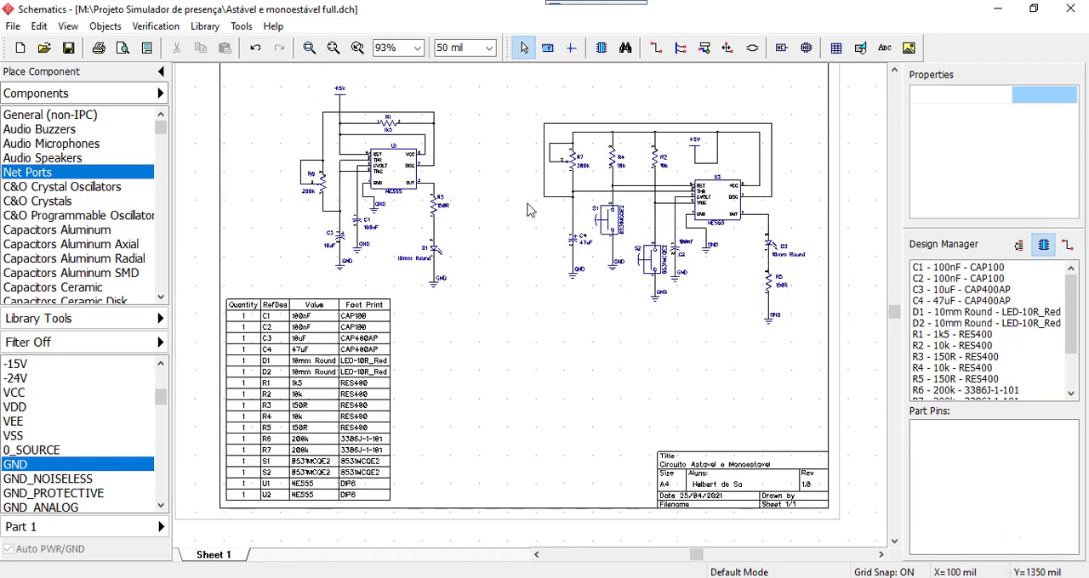